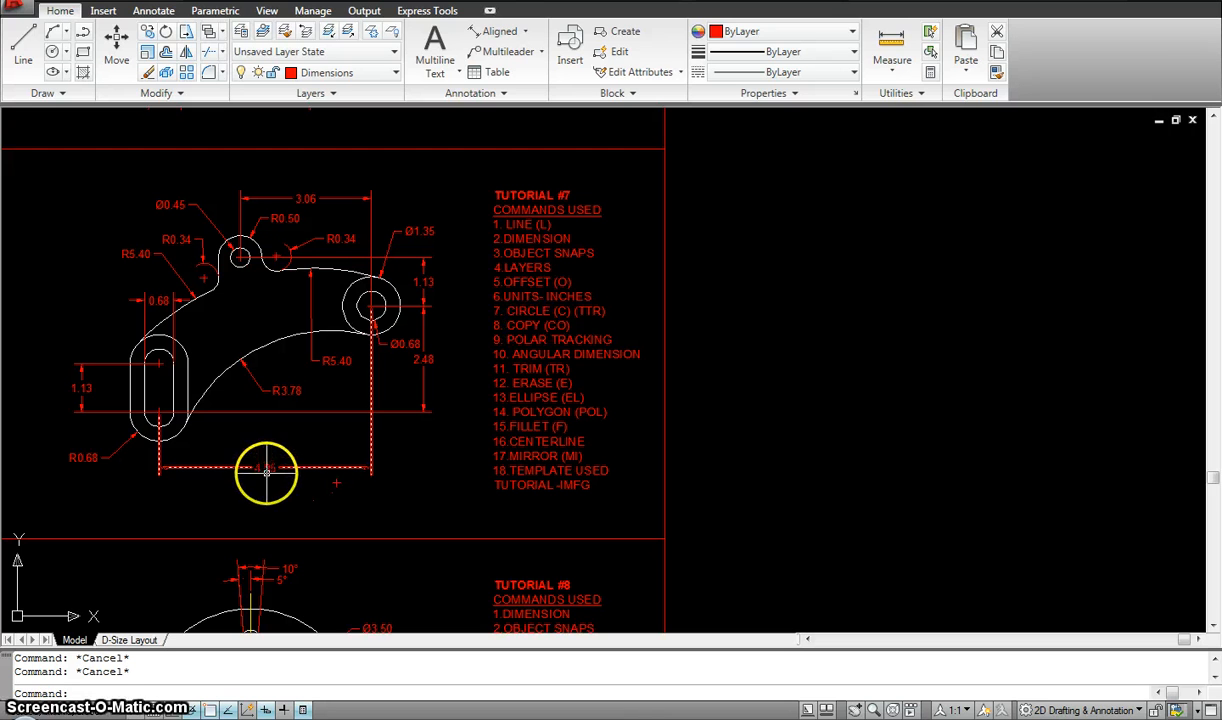
Make Model-Top the current layer.
mouse_move(266, 470)
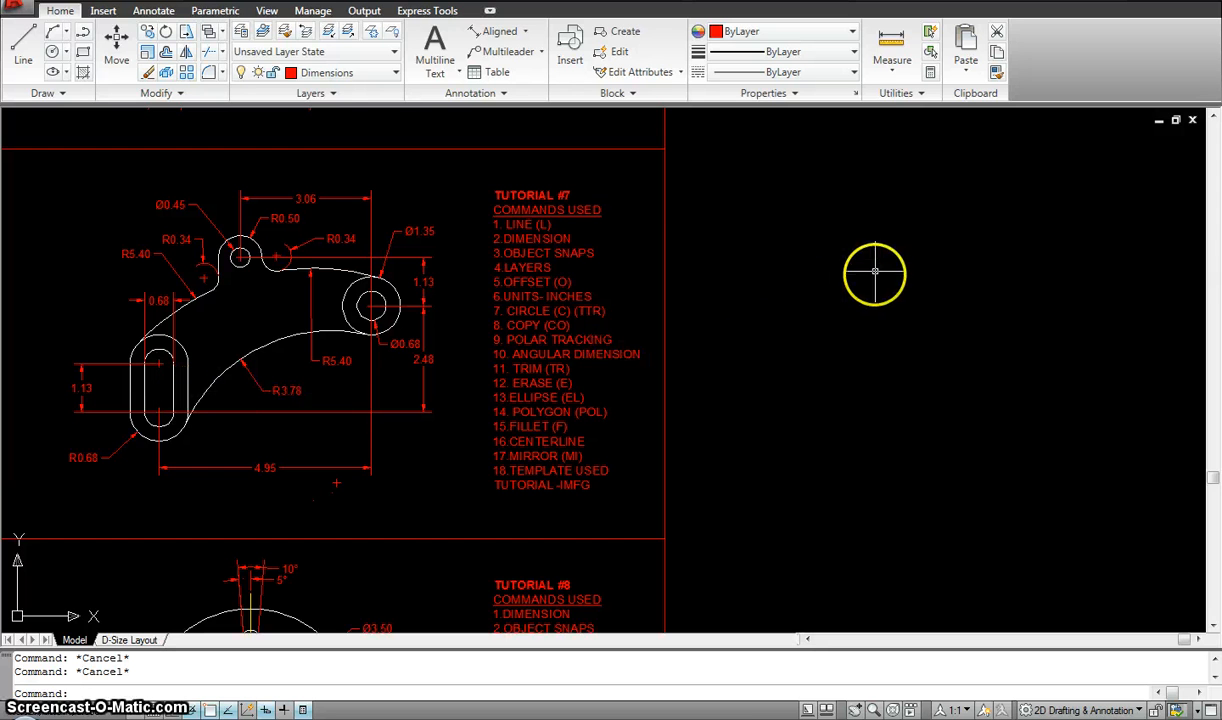
click(345, 72)
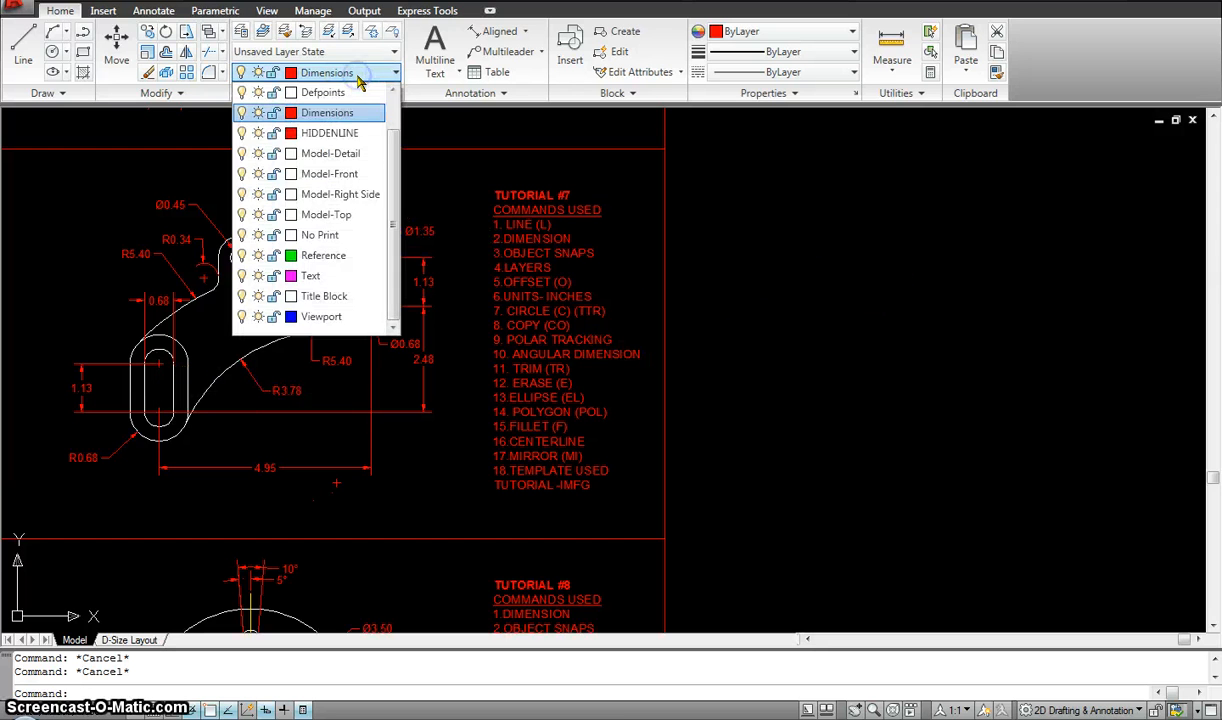
click(349, 213)
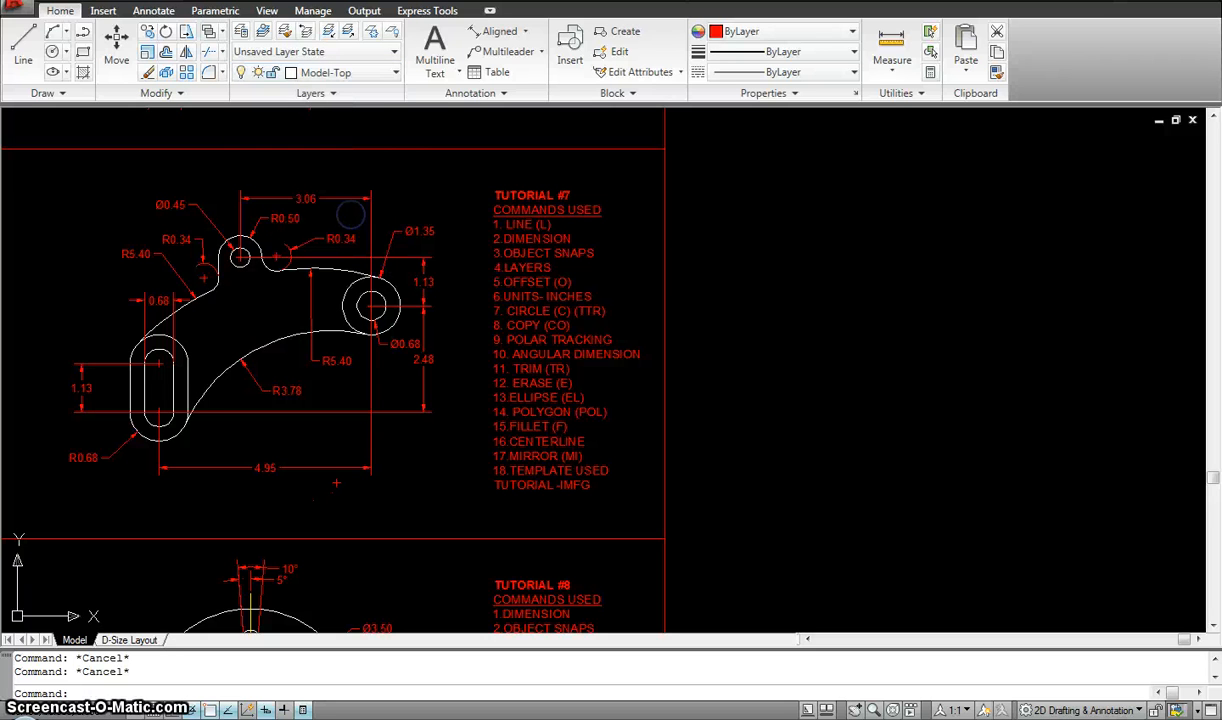
Draw connected lines beside the reference drawing: 4.95 horizontally to the right, 2.48 straight up, and horizontally back left slightly past the start point.
text(l)
key(Return)
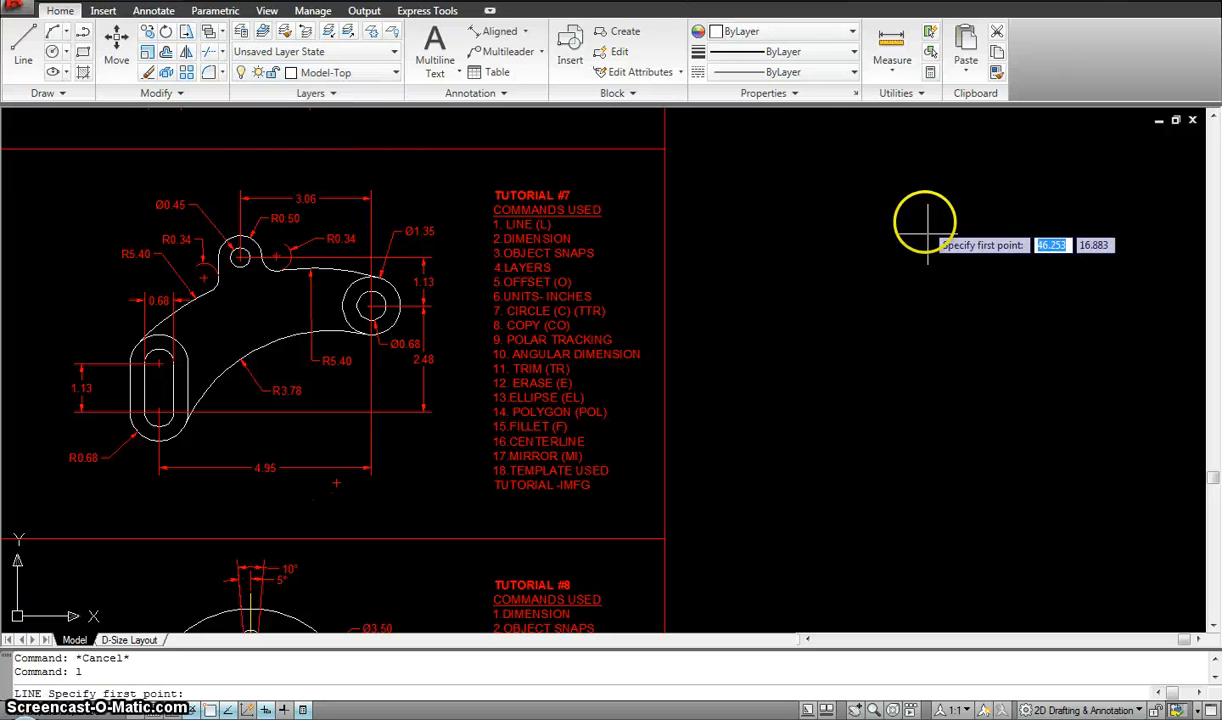
click(806, 411)
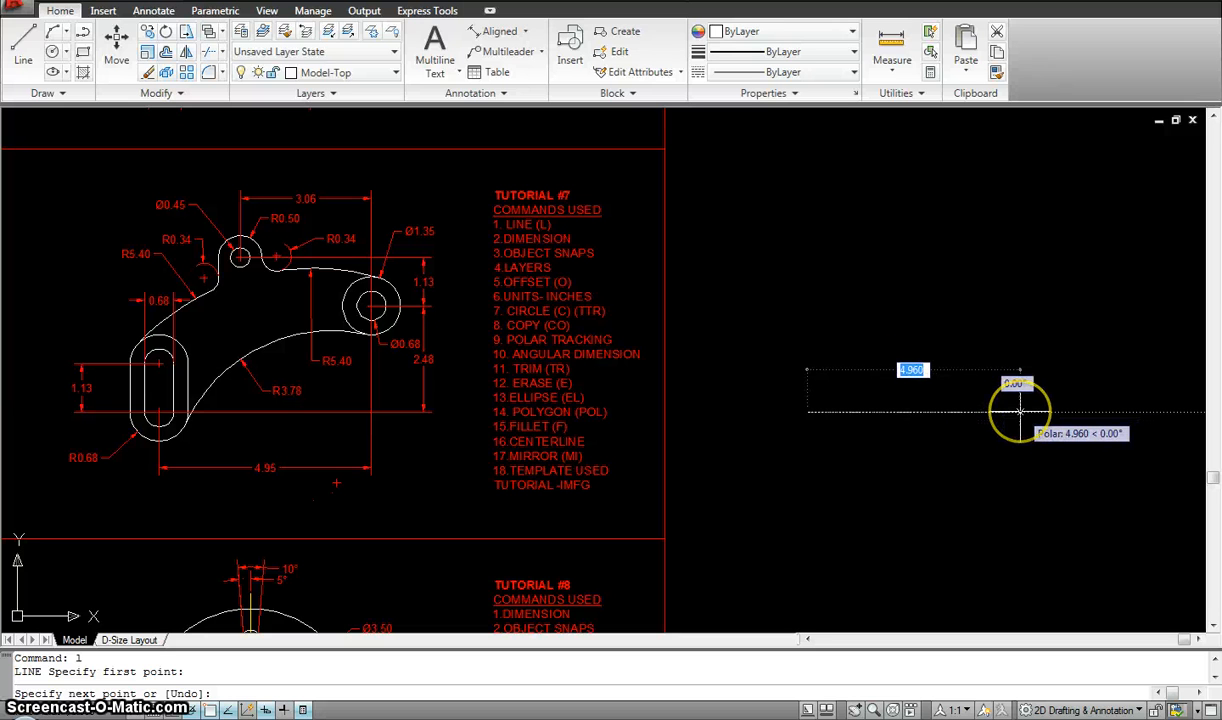
text(4.)
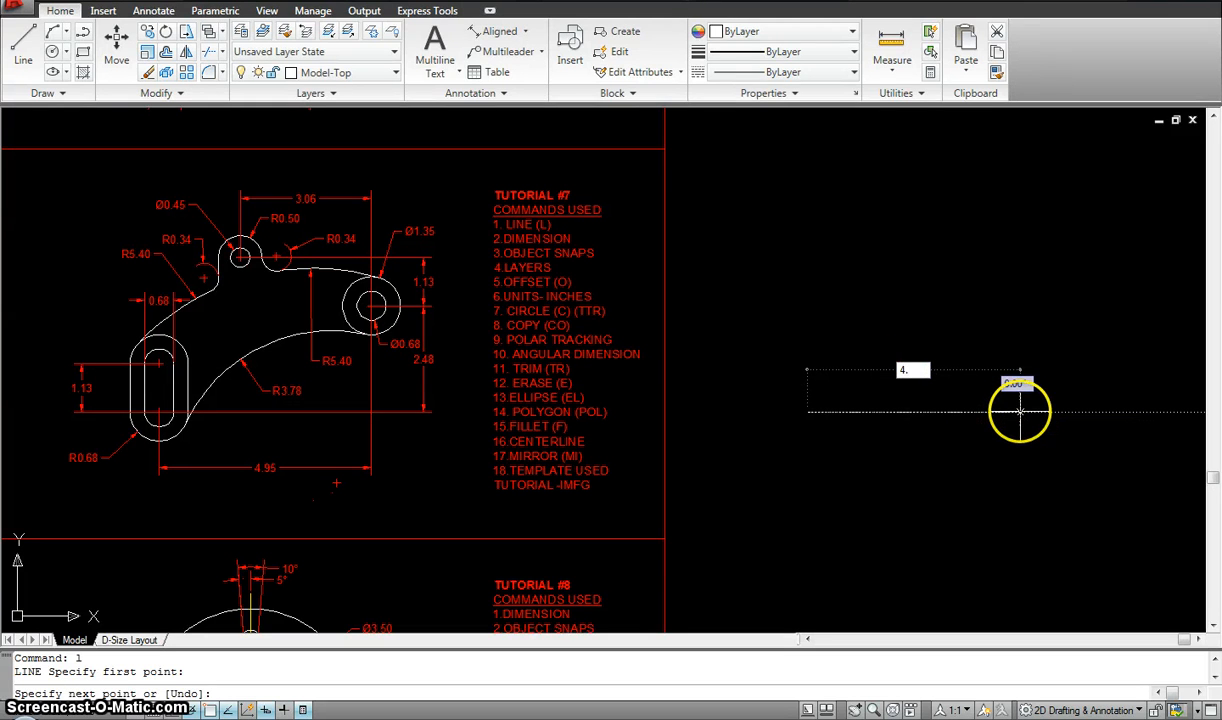
key(Return)
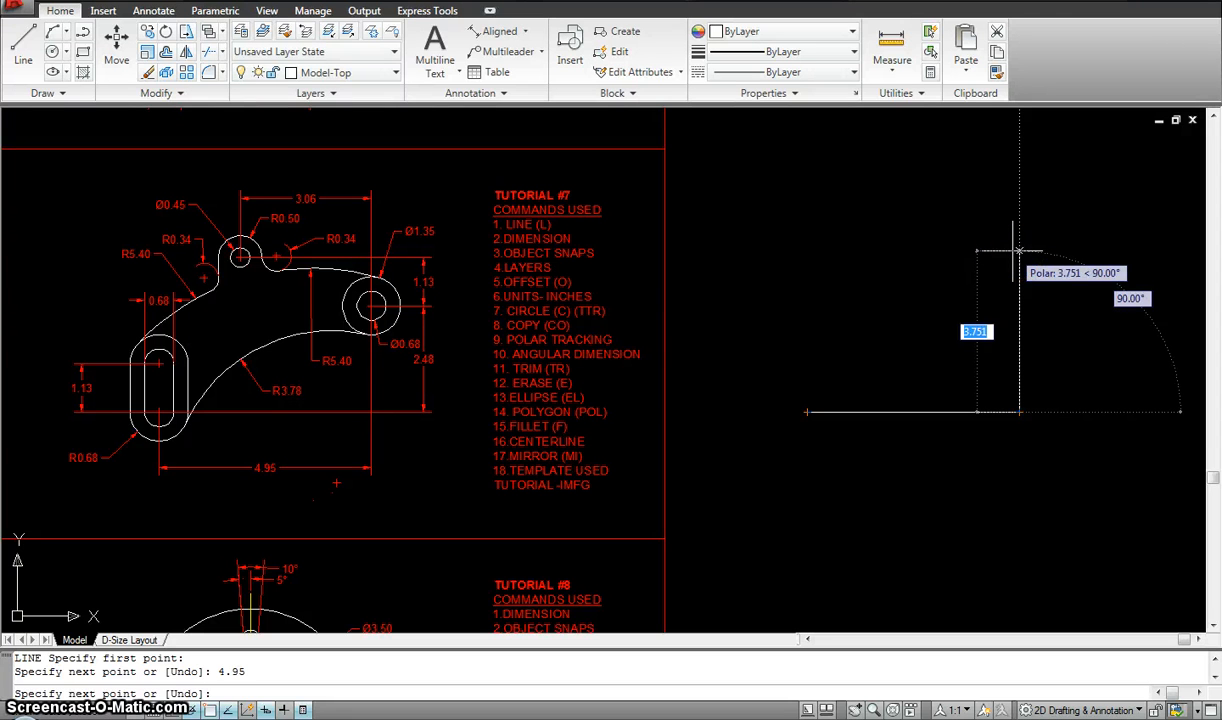
text(2.48)
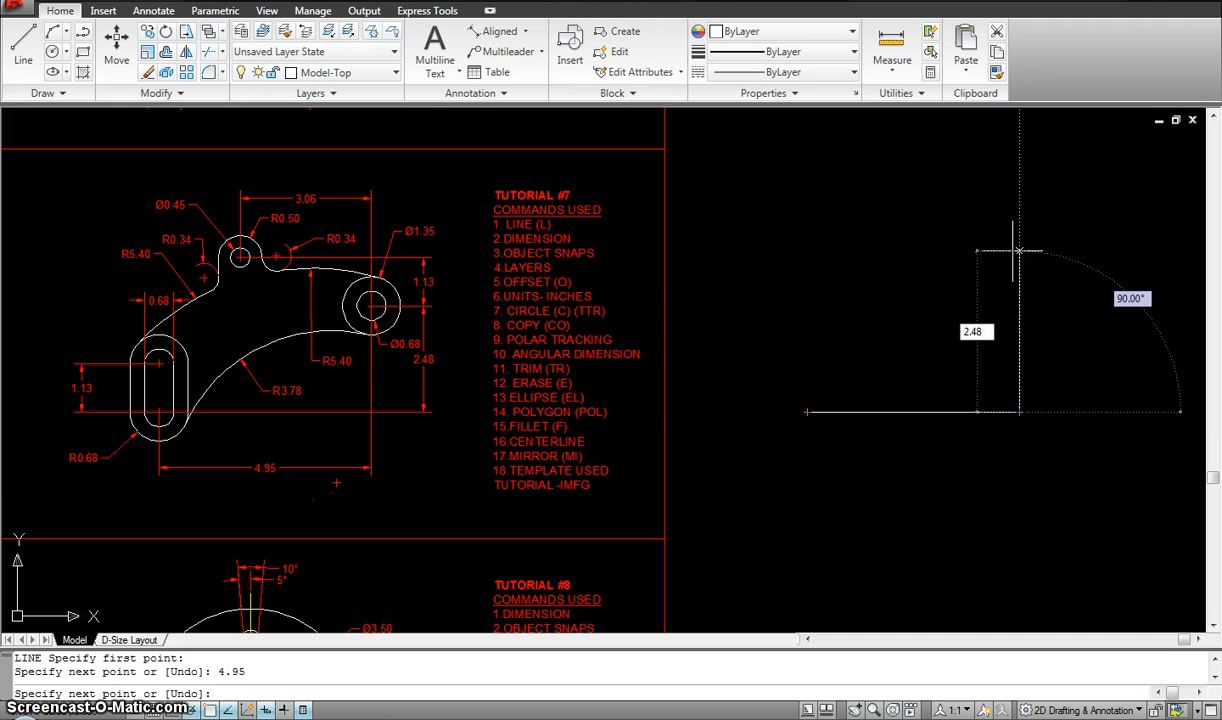
key(Return)
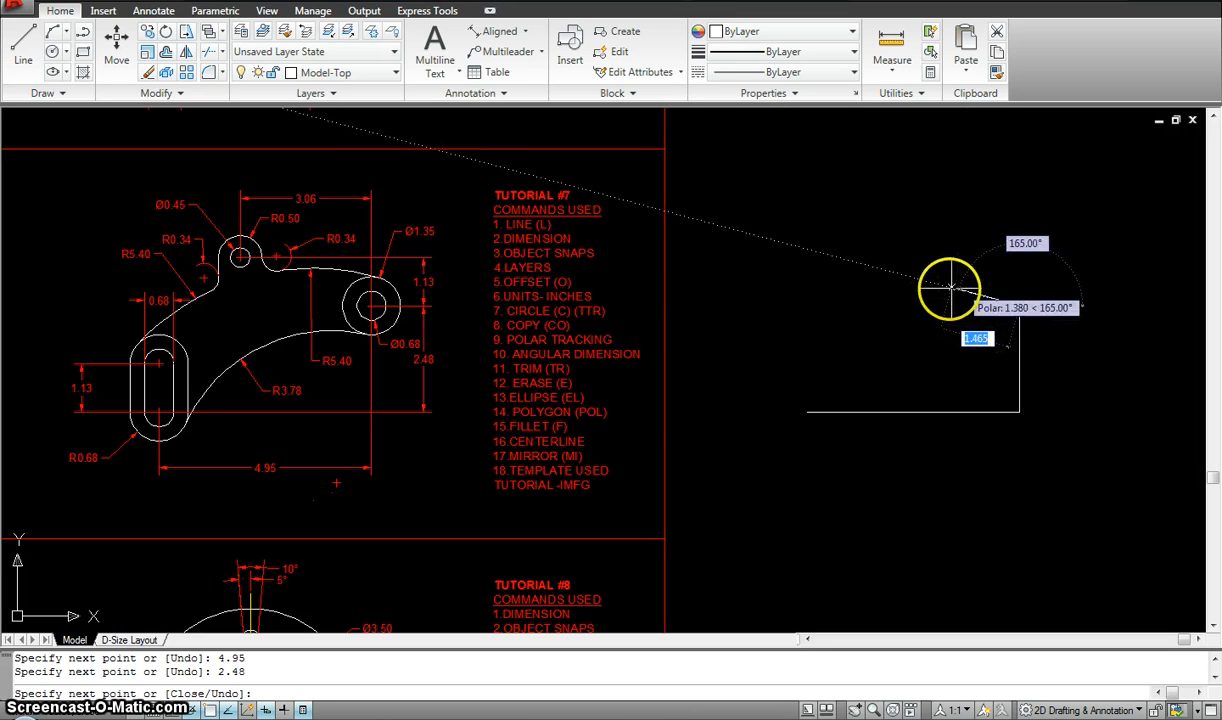
click(798, 305)
key(Escape)
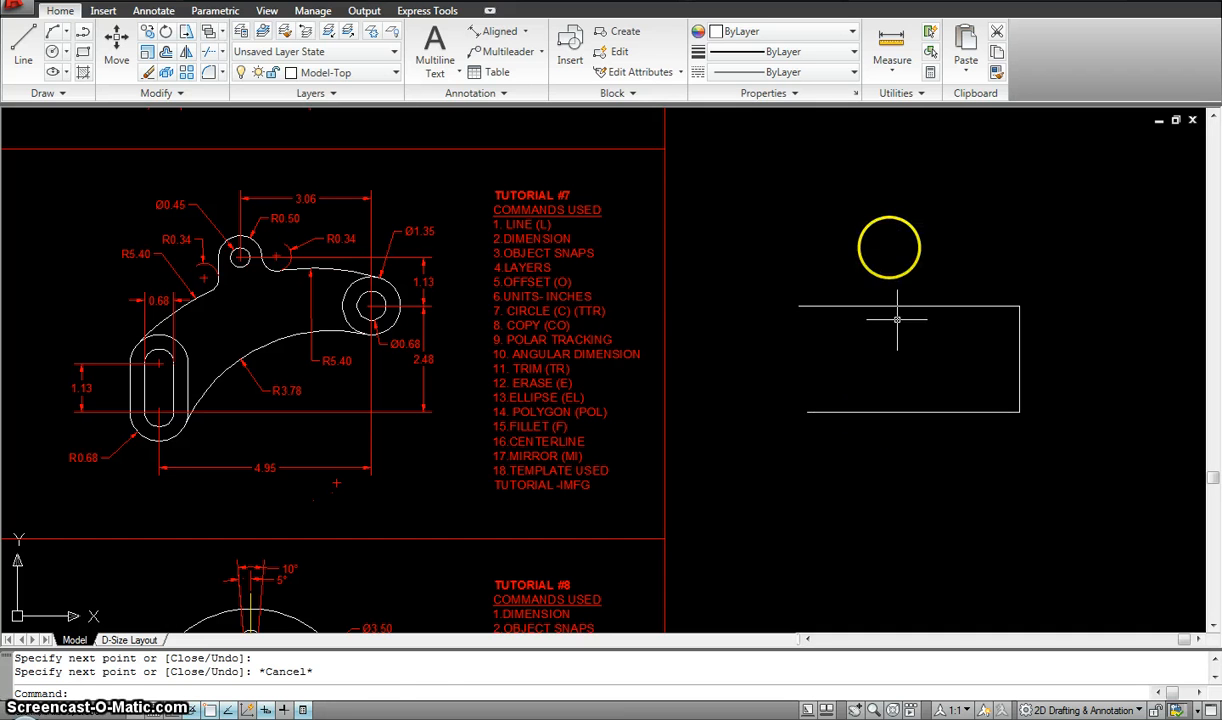
Offset the upper horizontal line upward by 1.13.
text(o)
key(Return)
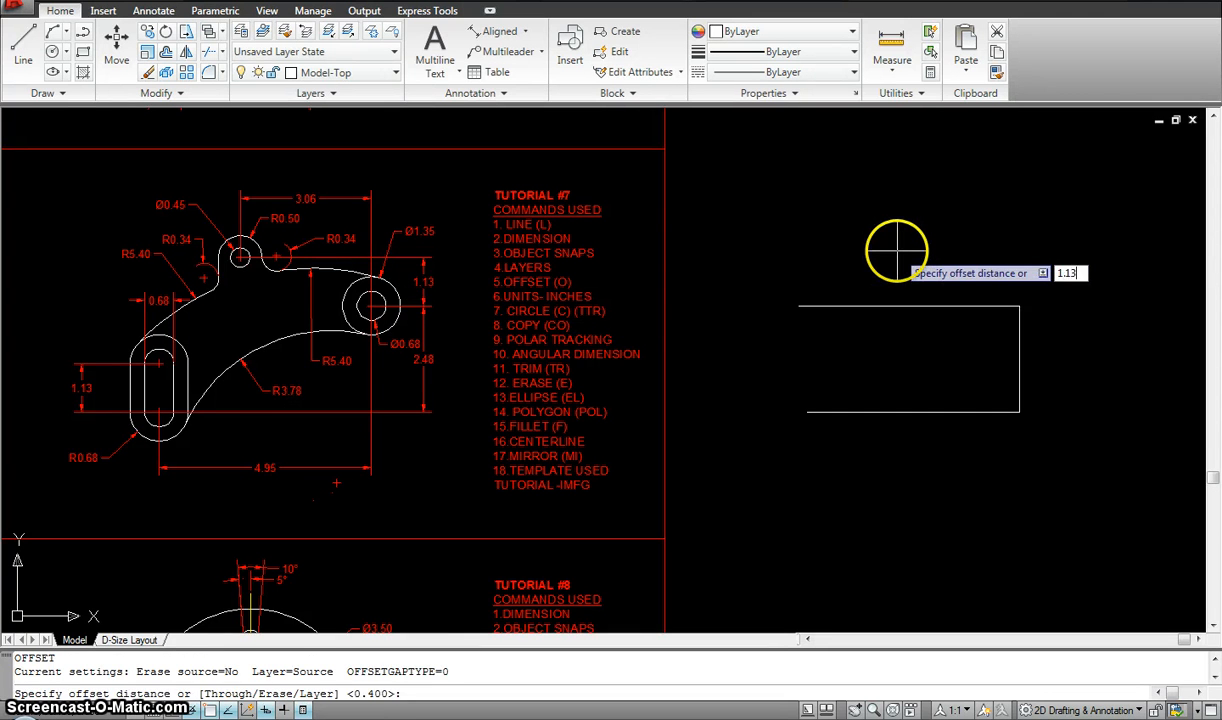
key(Return)
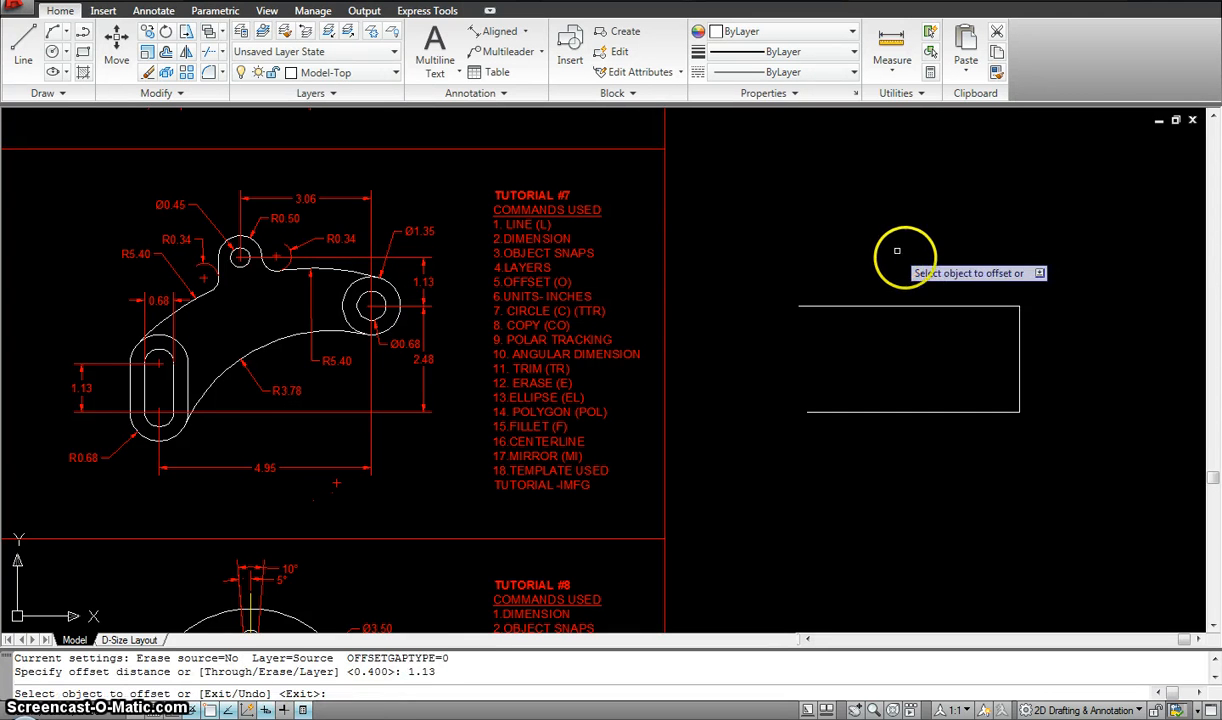
click(903, 305)
click(890, 234)
key(Escape)
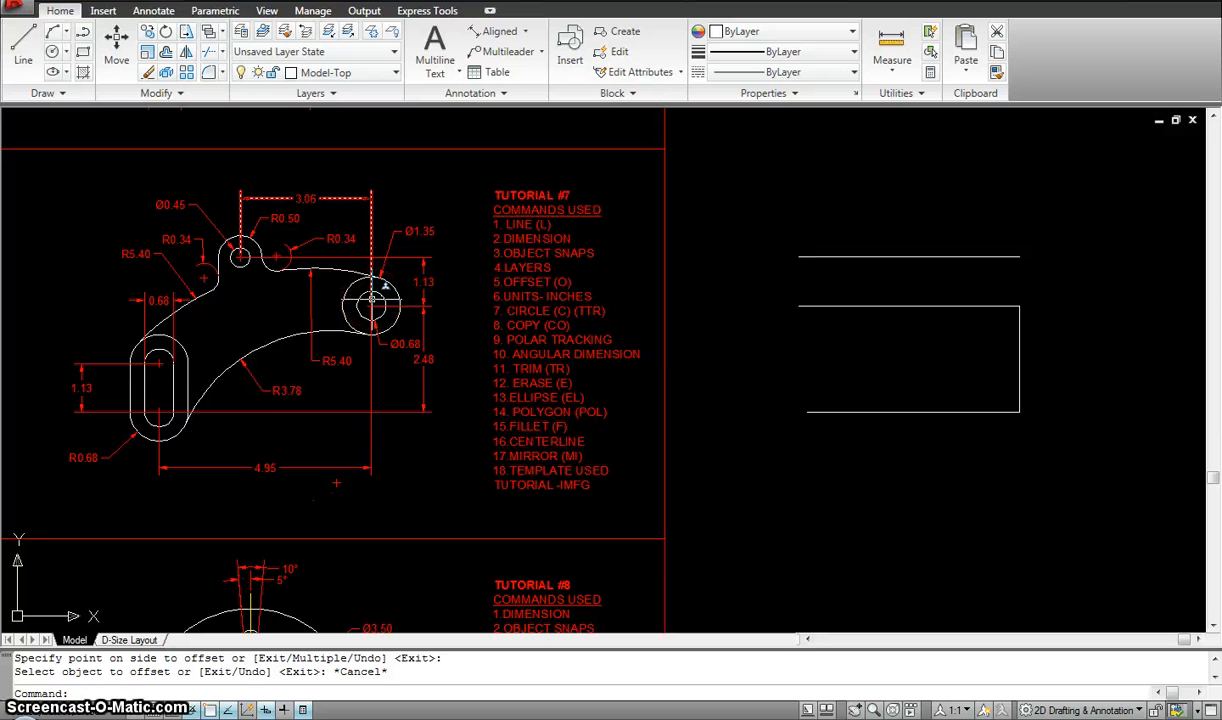
Offset the right vertical line to the left by 3.06.
mouse_move(385, 285)
key(Escape)
key(Escape)
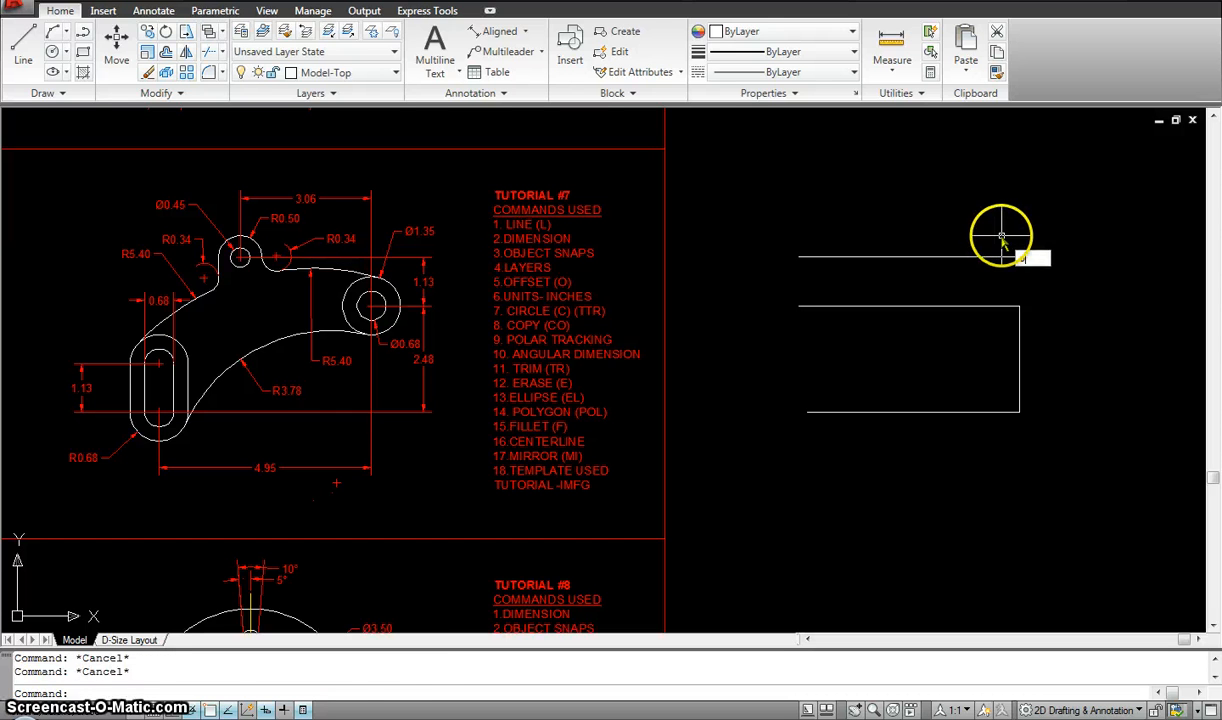
text(o)
key(Return)
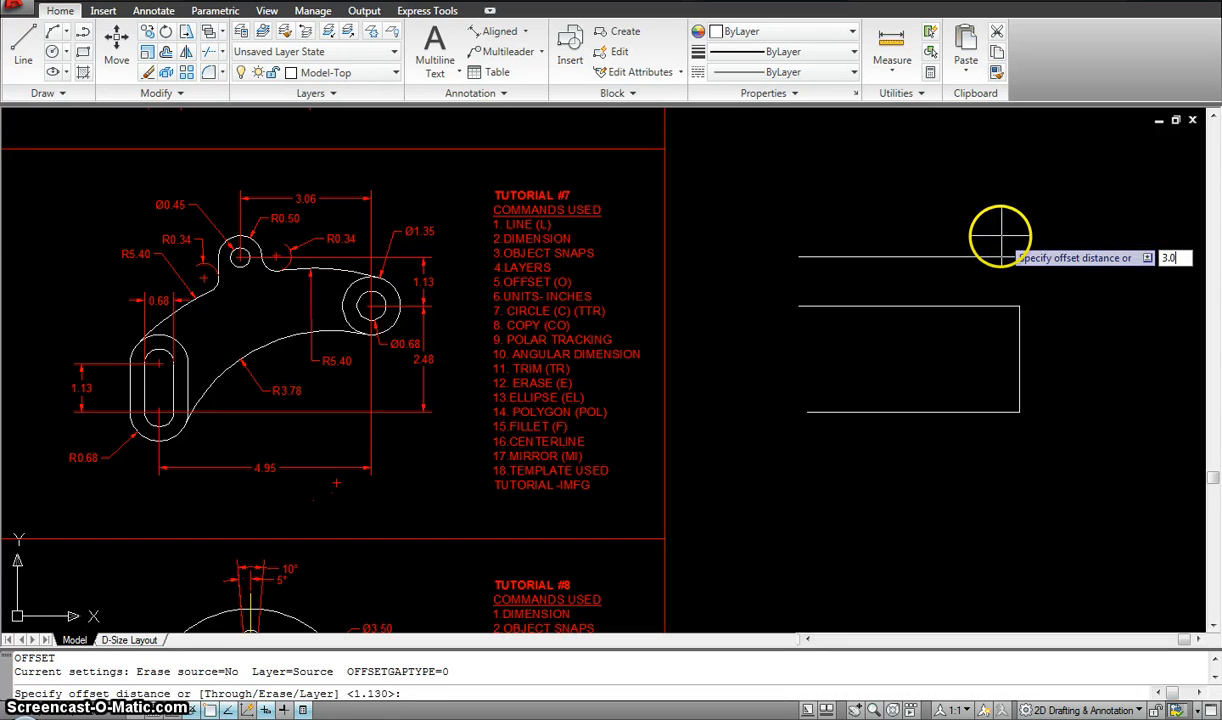
key(Return)
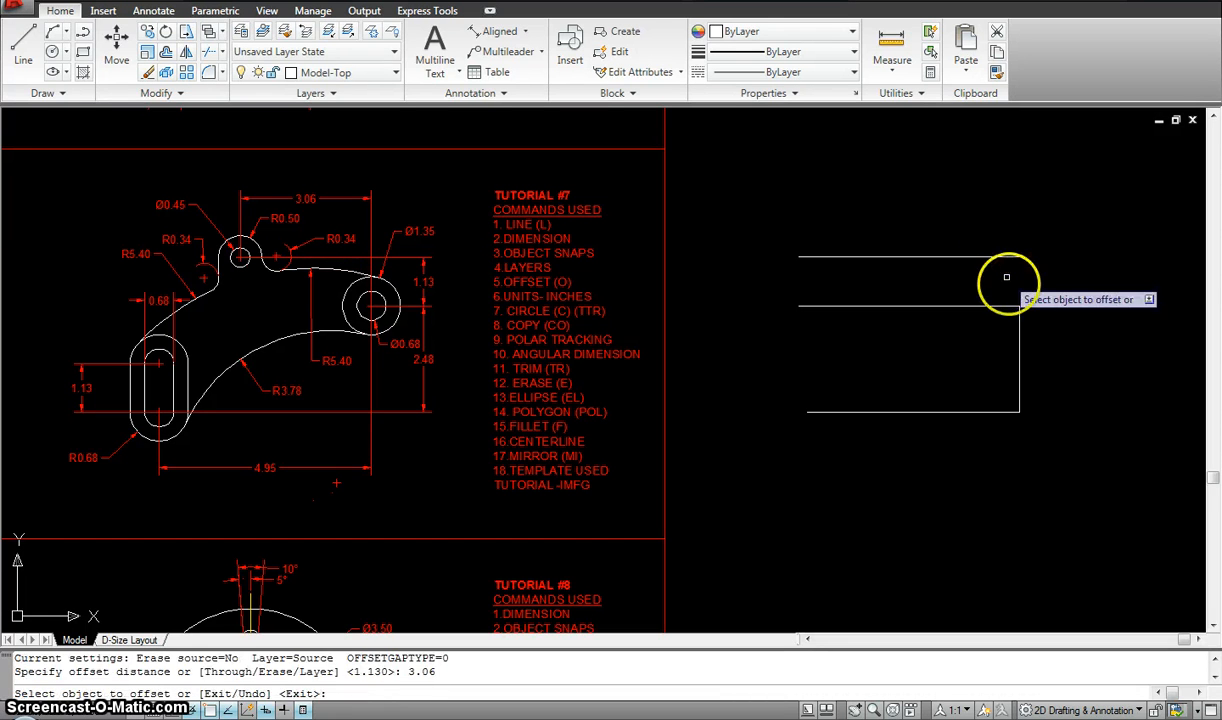
click(1019, 333)
click(950, 345)
key(Escape)
Stretch the upper end of the inner vertical line up to the topmost horizontal line.
click(888, 340)
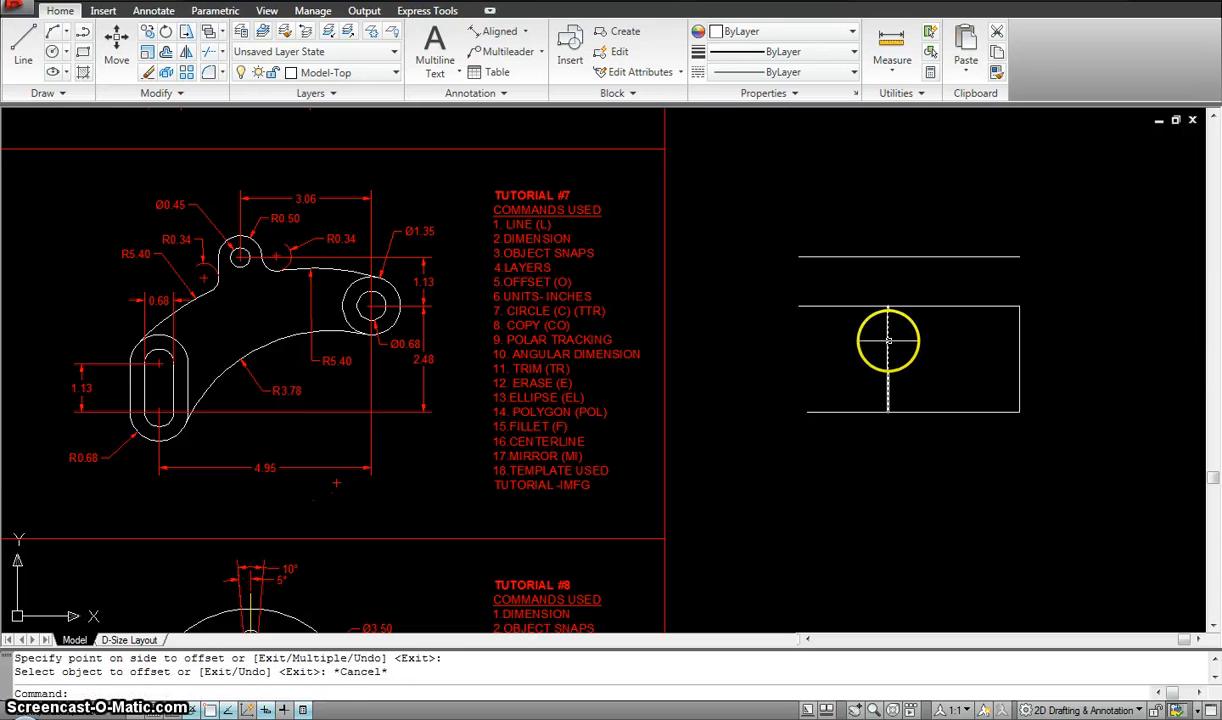
click(889, 308)
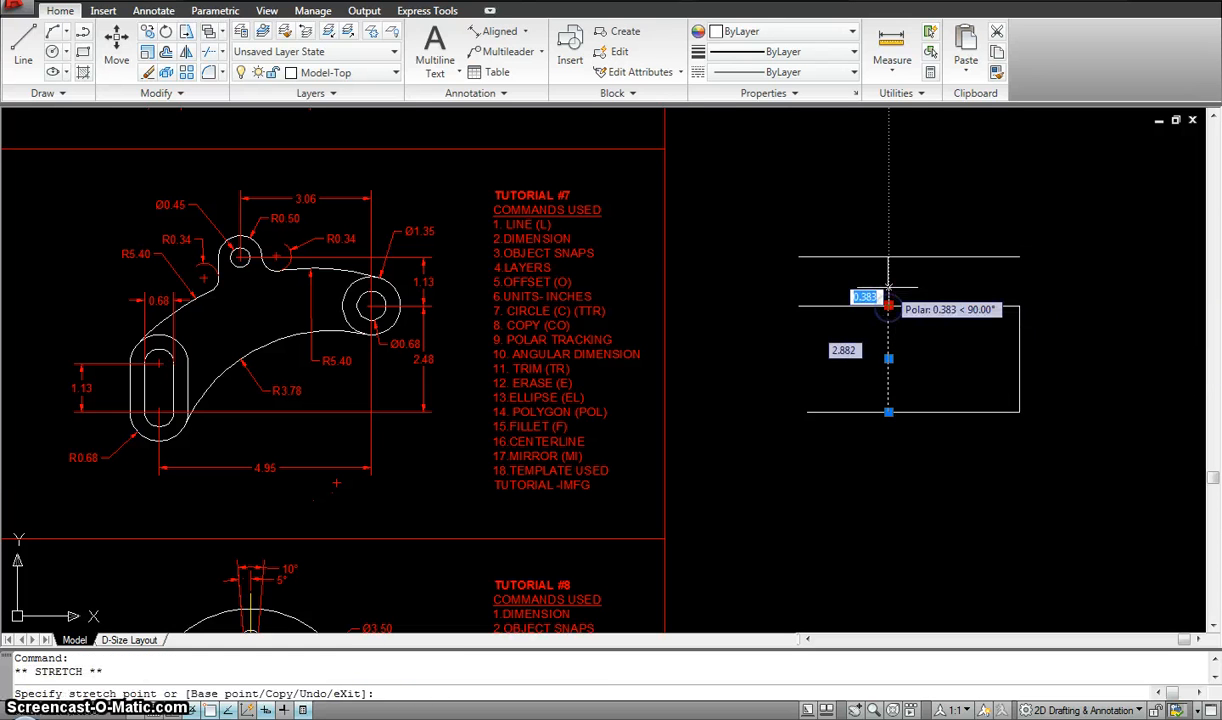
click(889, 258)
key(Escape)
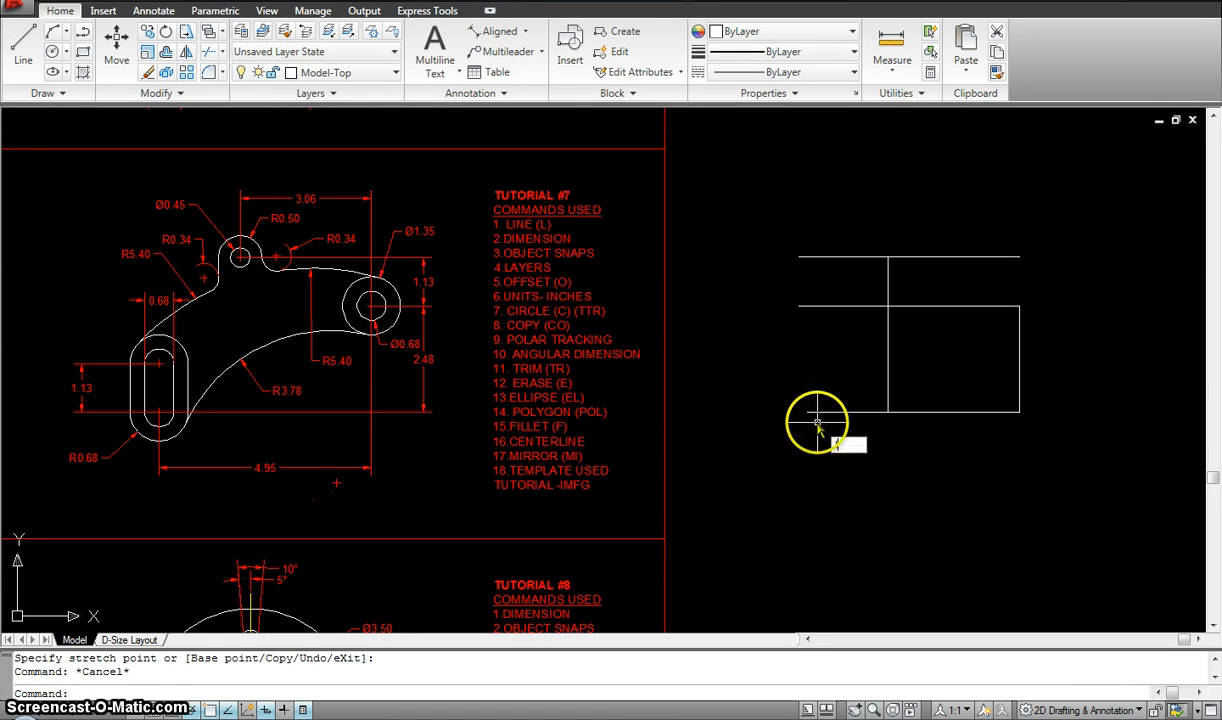
Draw a vertical line from the left end of the bottom line up to just past the middle horizontal line.
text(l)
key(Return)
click(807, 412)
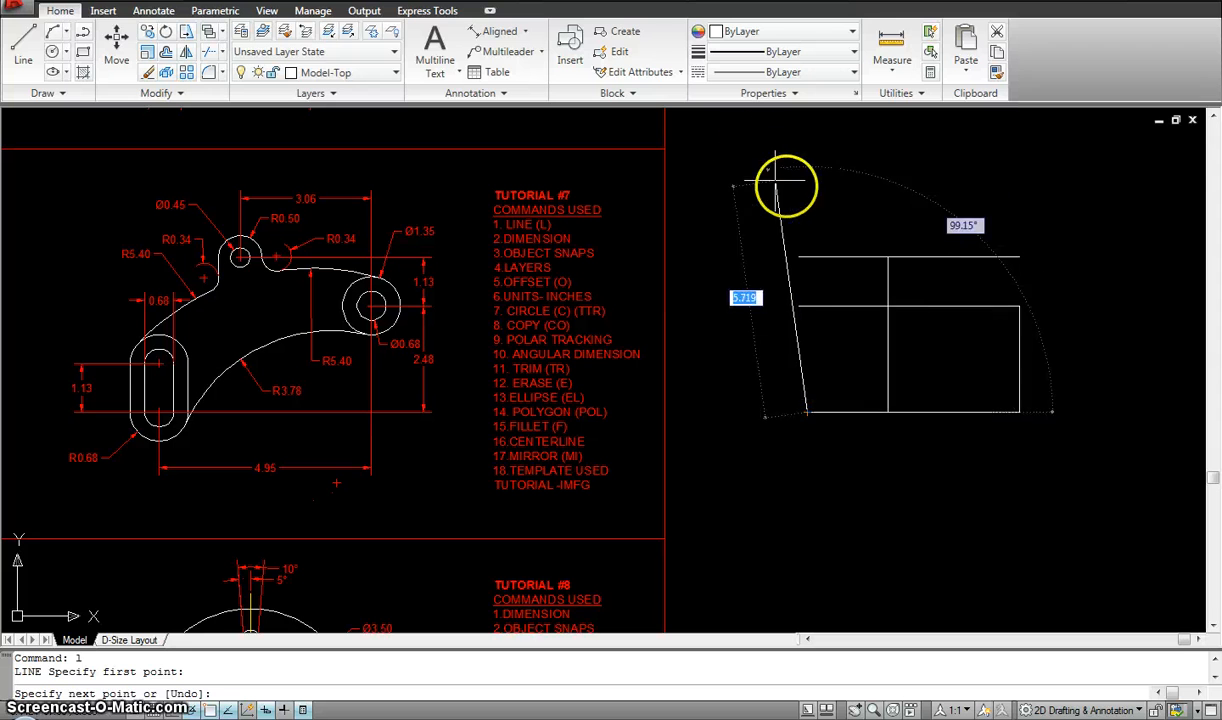
click(807, 306)
key(Escape)
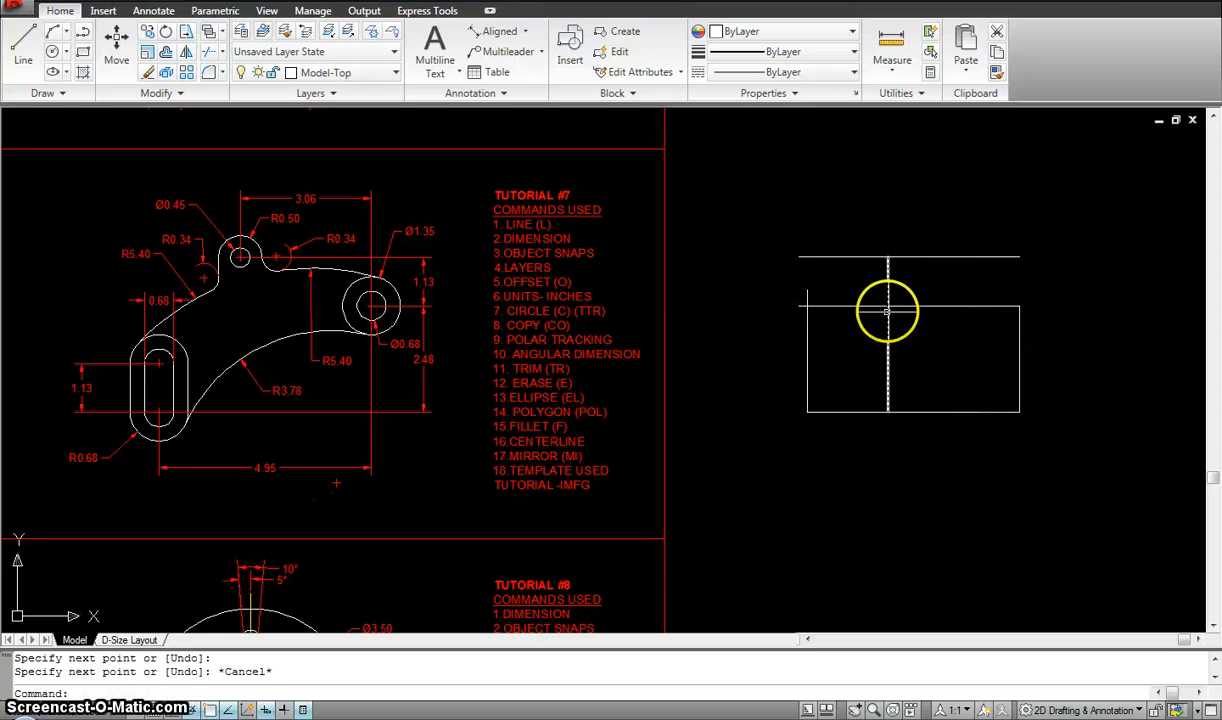
Draw a circle of diameter 0.68 centred where the right vertical line meets the middle horizontal line.
middle_drag(895, 313, 872, 289)
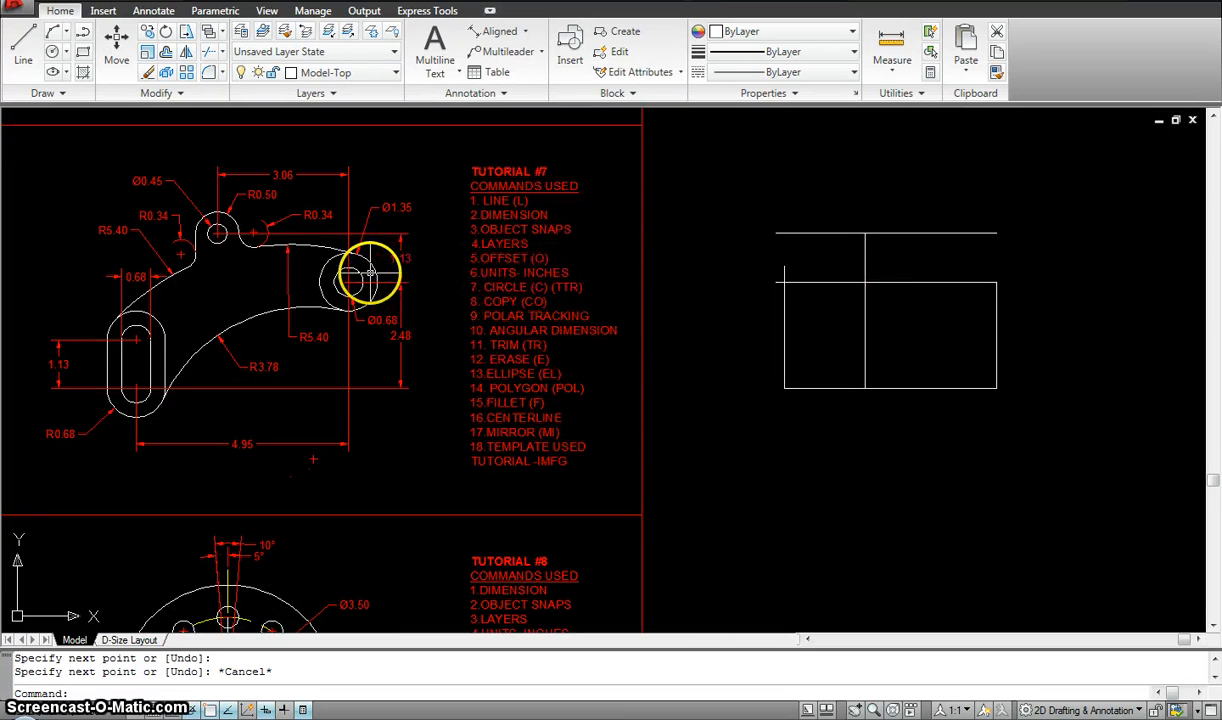
click(352, 285)
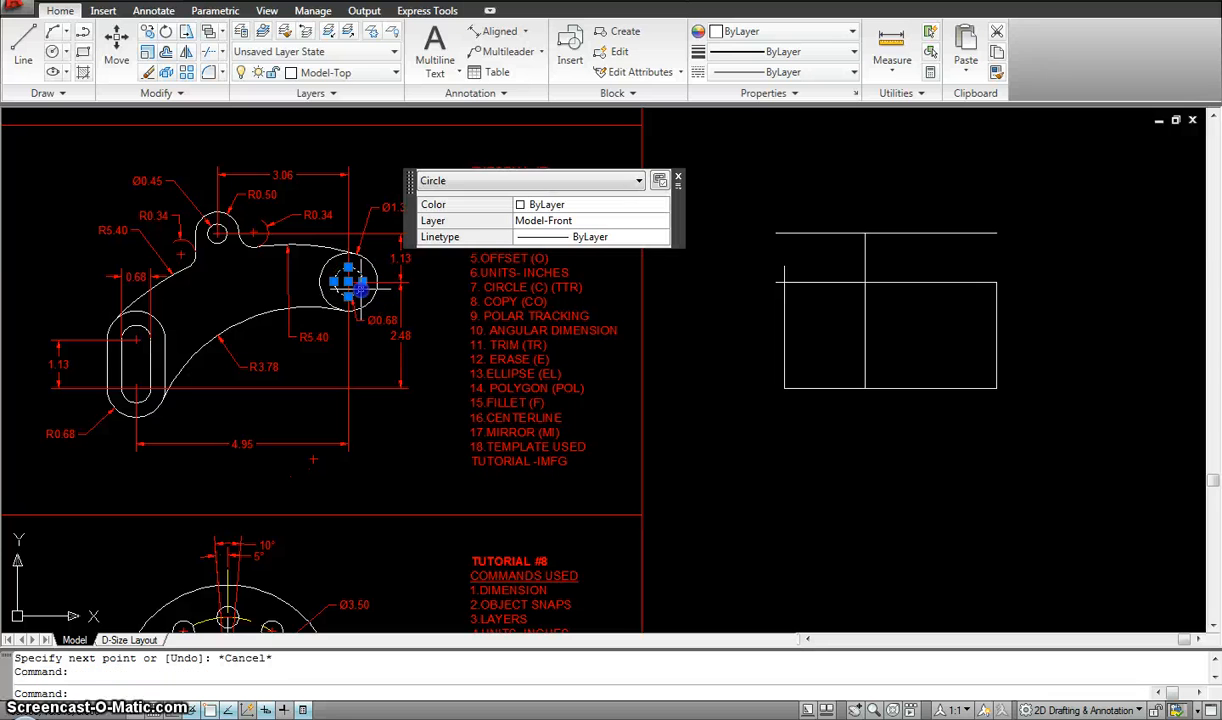
key(Escape)
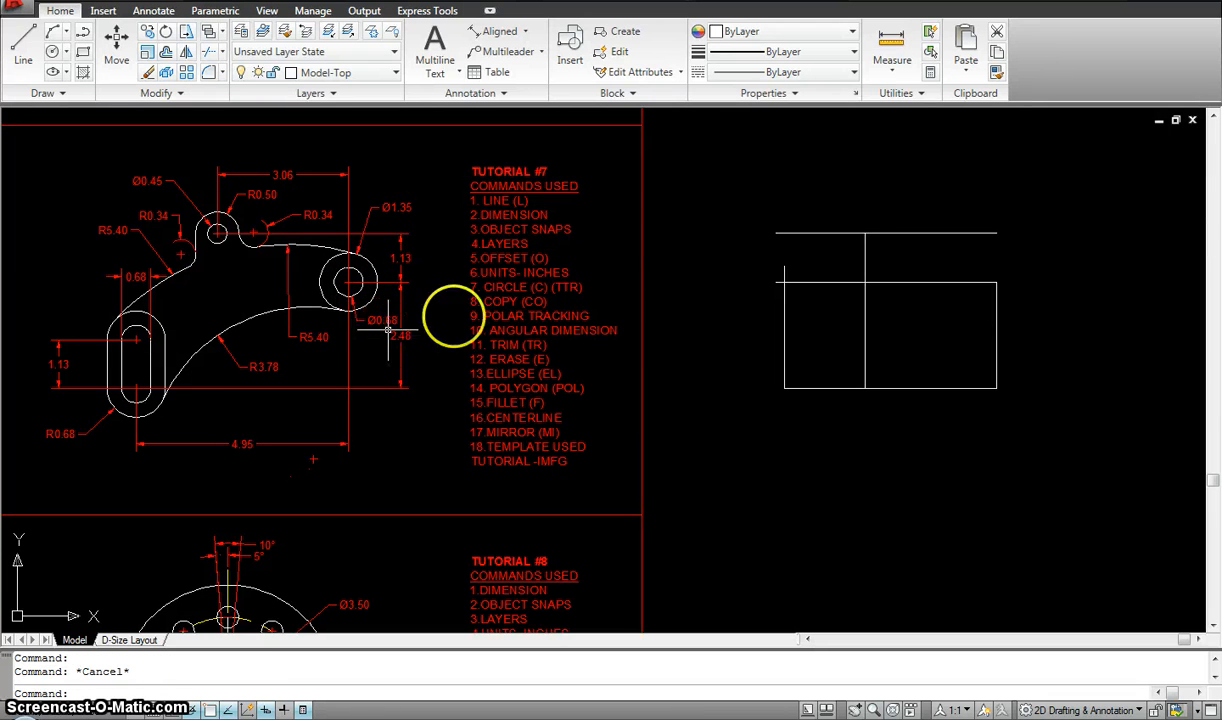
text(c)
key(Return)
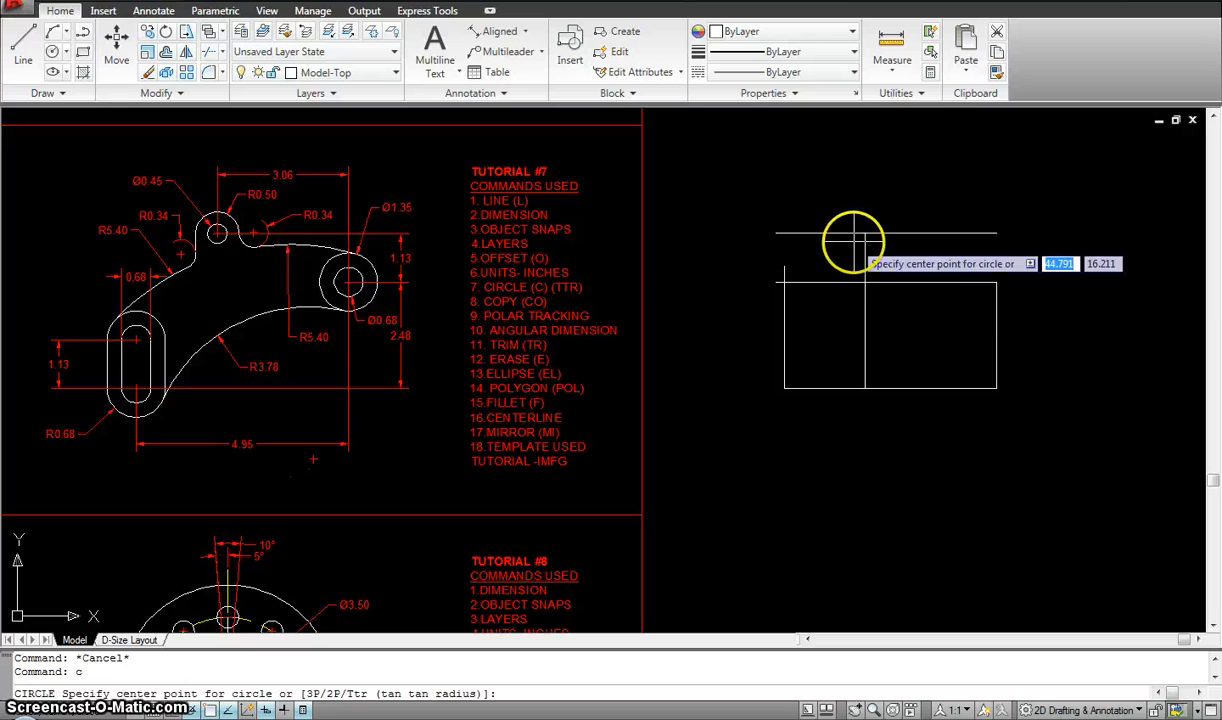
click(996, 283)
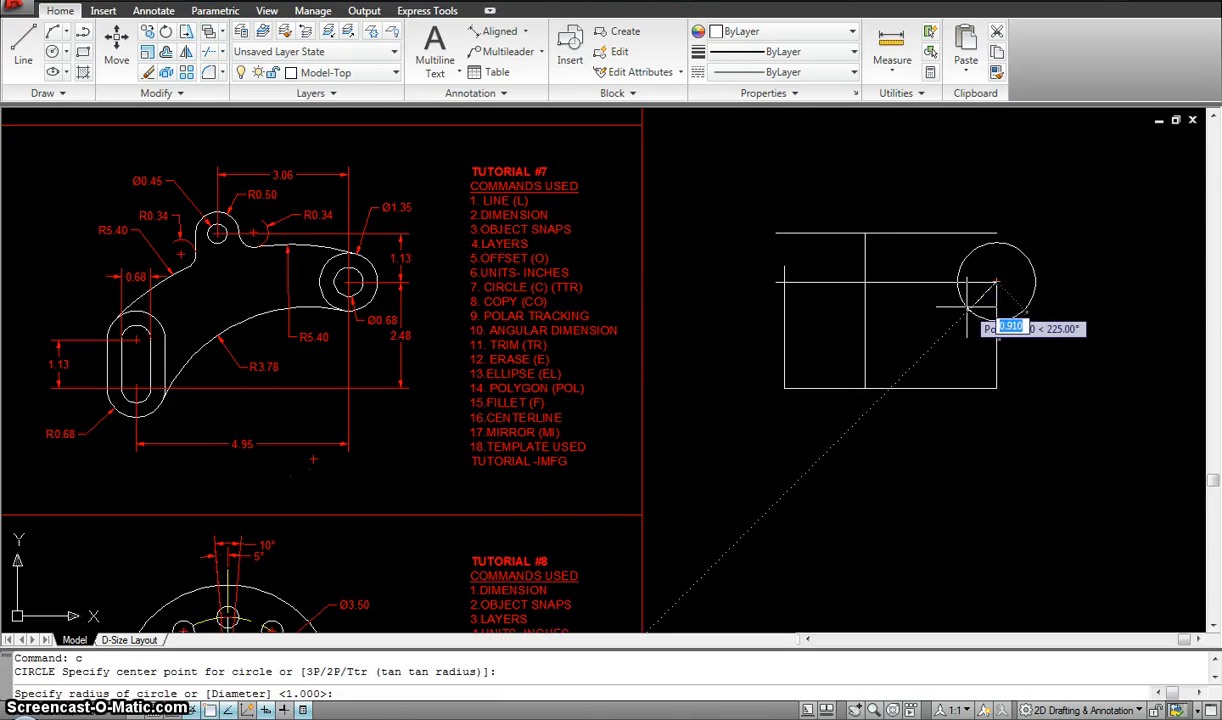
text(d)
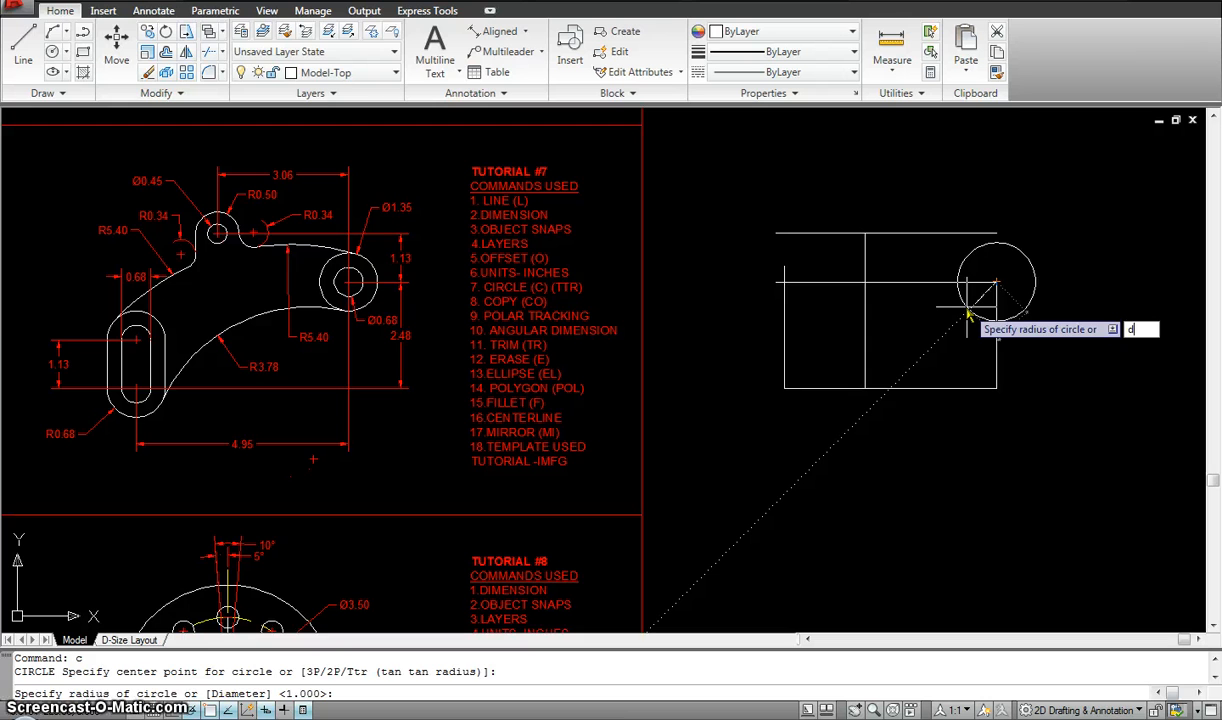
key(Return)
text(.68)
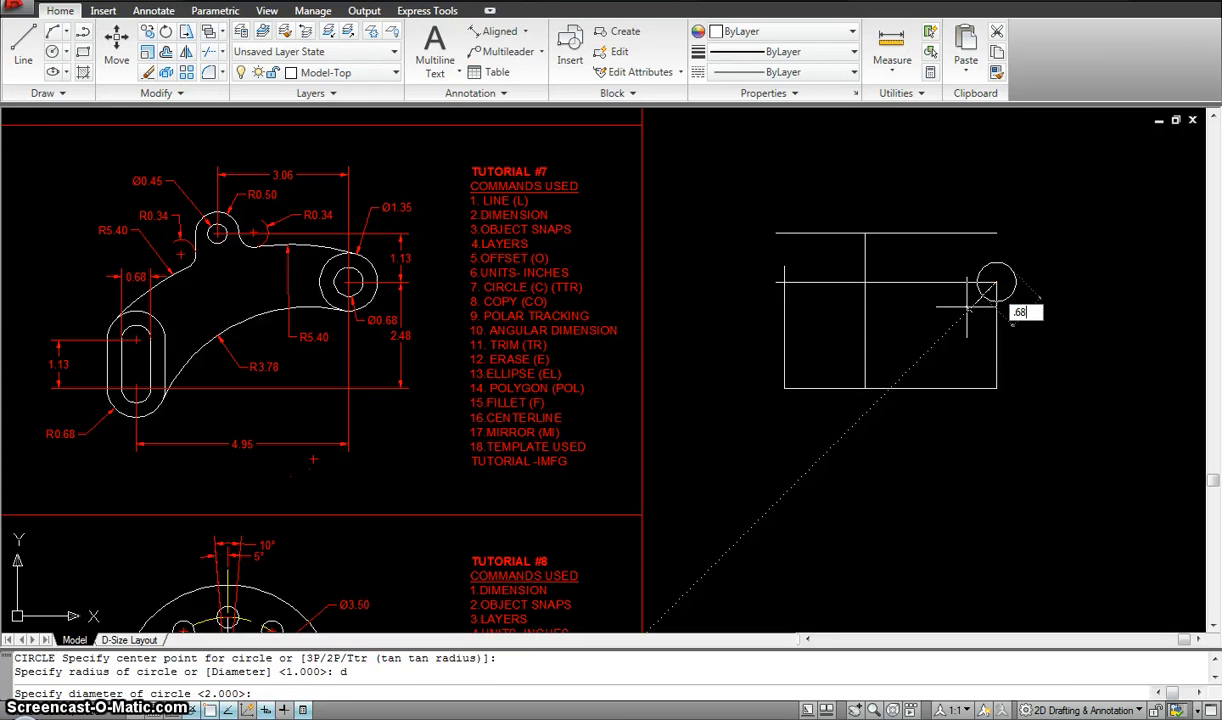
key(Return)
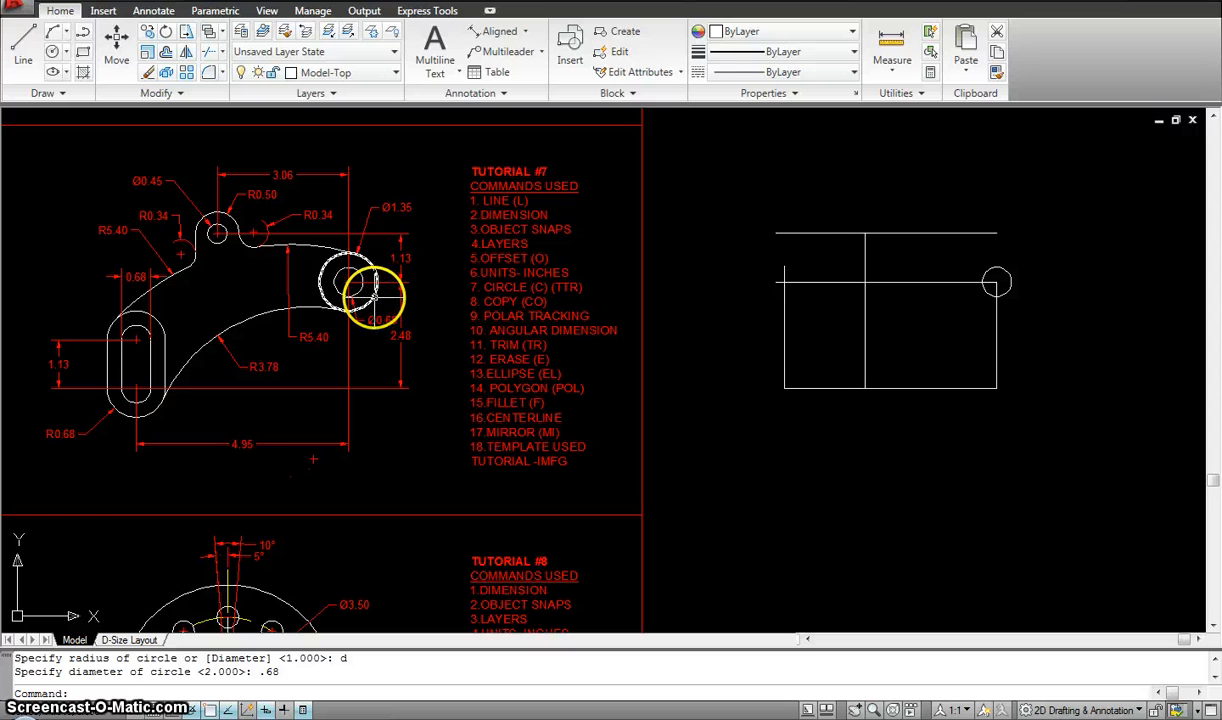
key(Escape)
key(Escape)
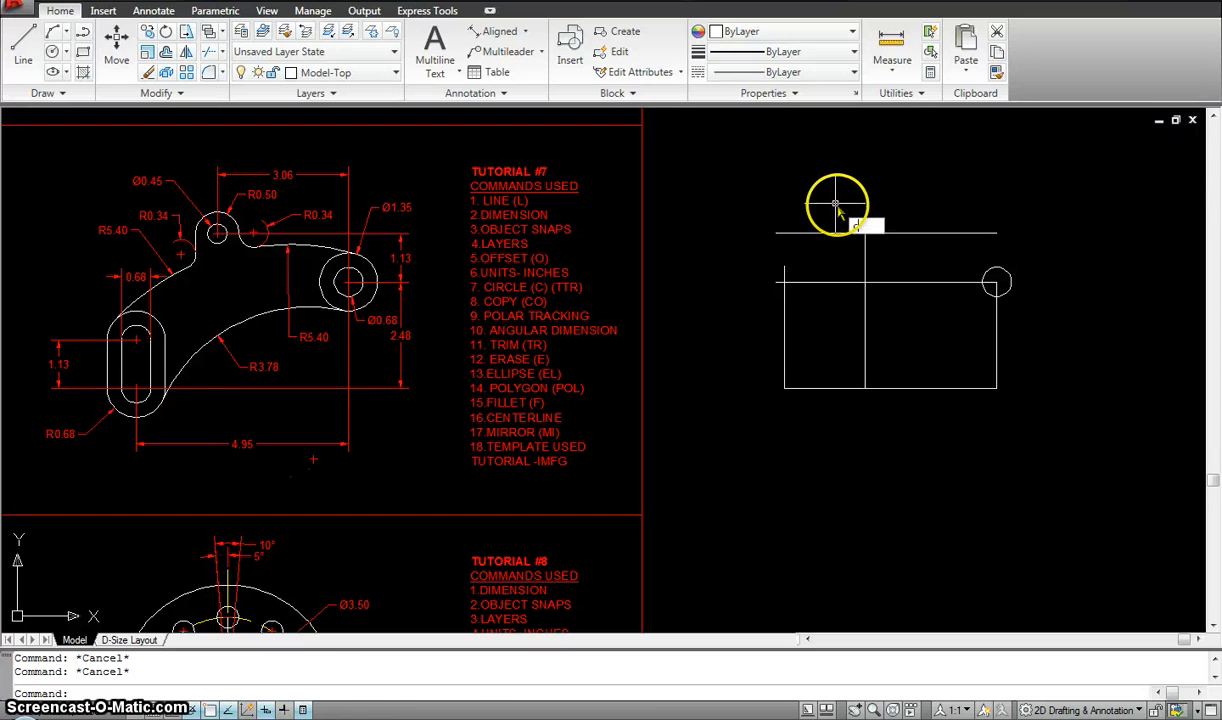
text(c)
key(Return)
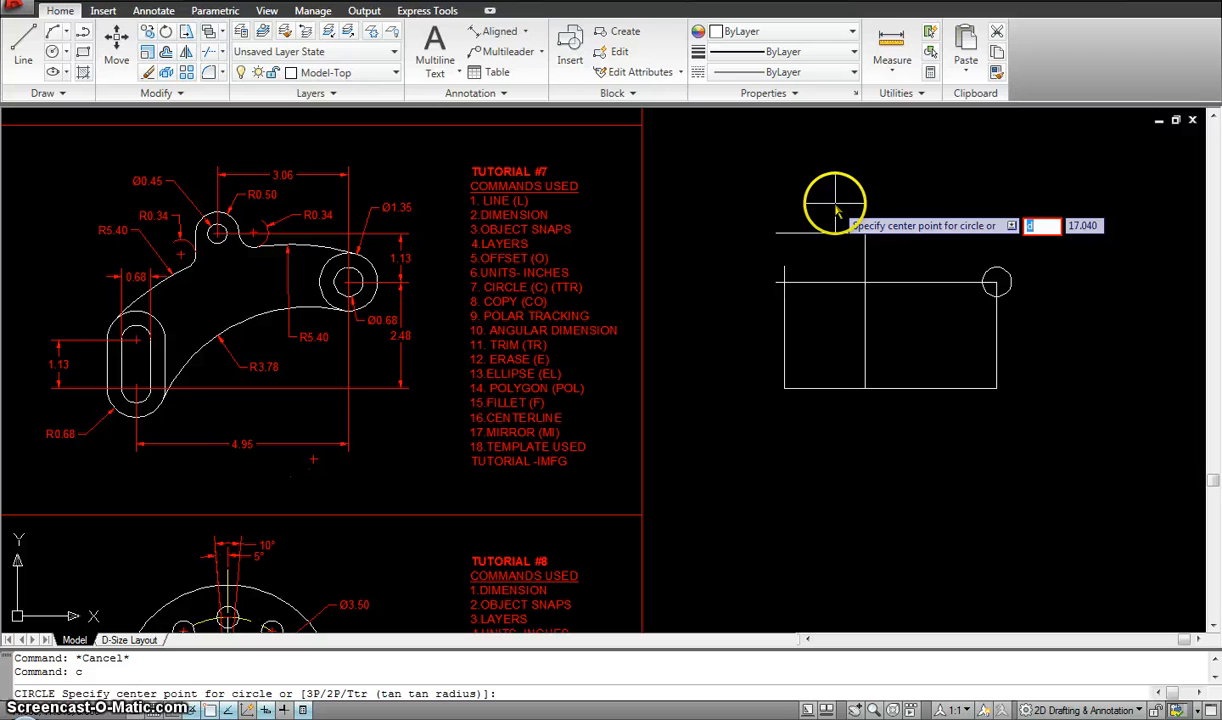
key(Return)
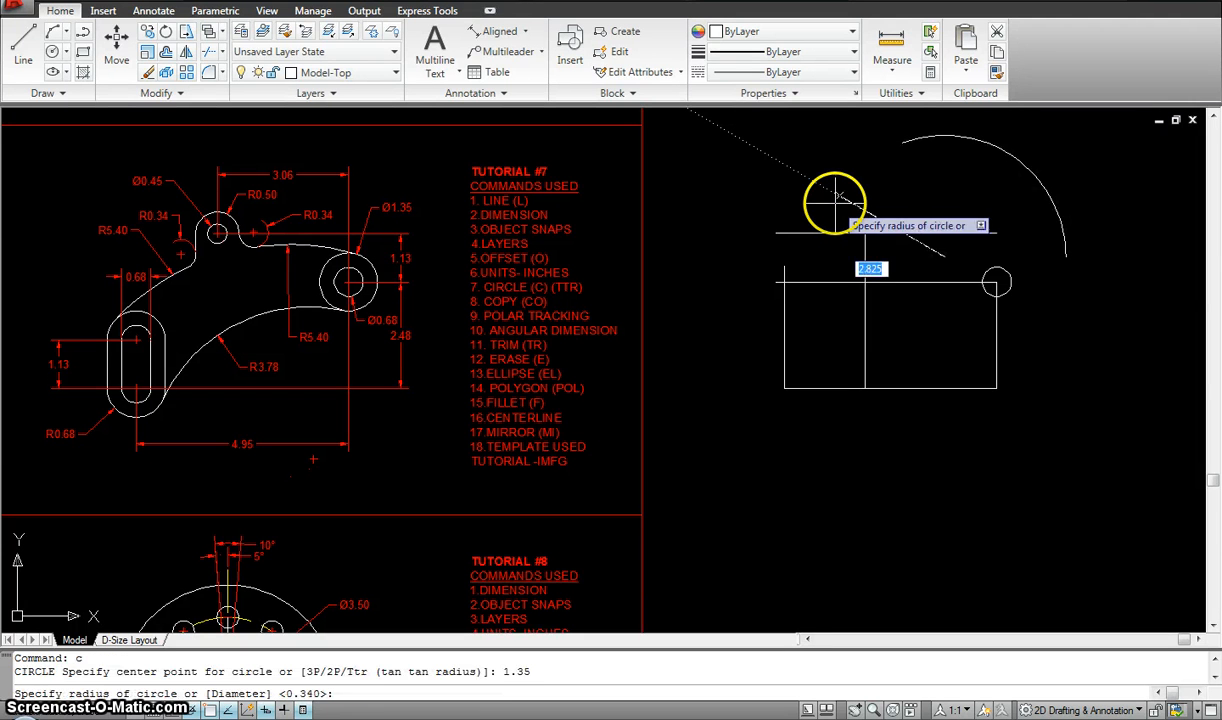
key(Escape)
Draw a circle of diameter 1.35 concentric with the 0.68 circle at the right end of the middle horizontal line.
text(c)
key(Return)
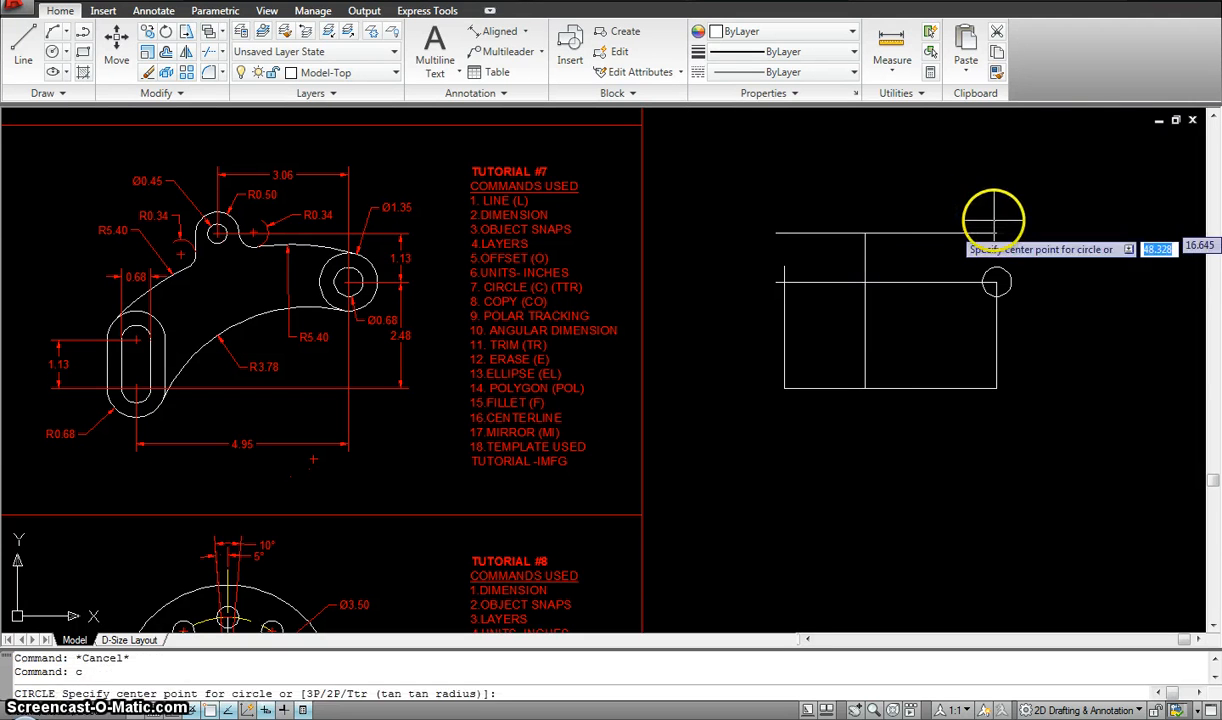
click(997, 282)
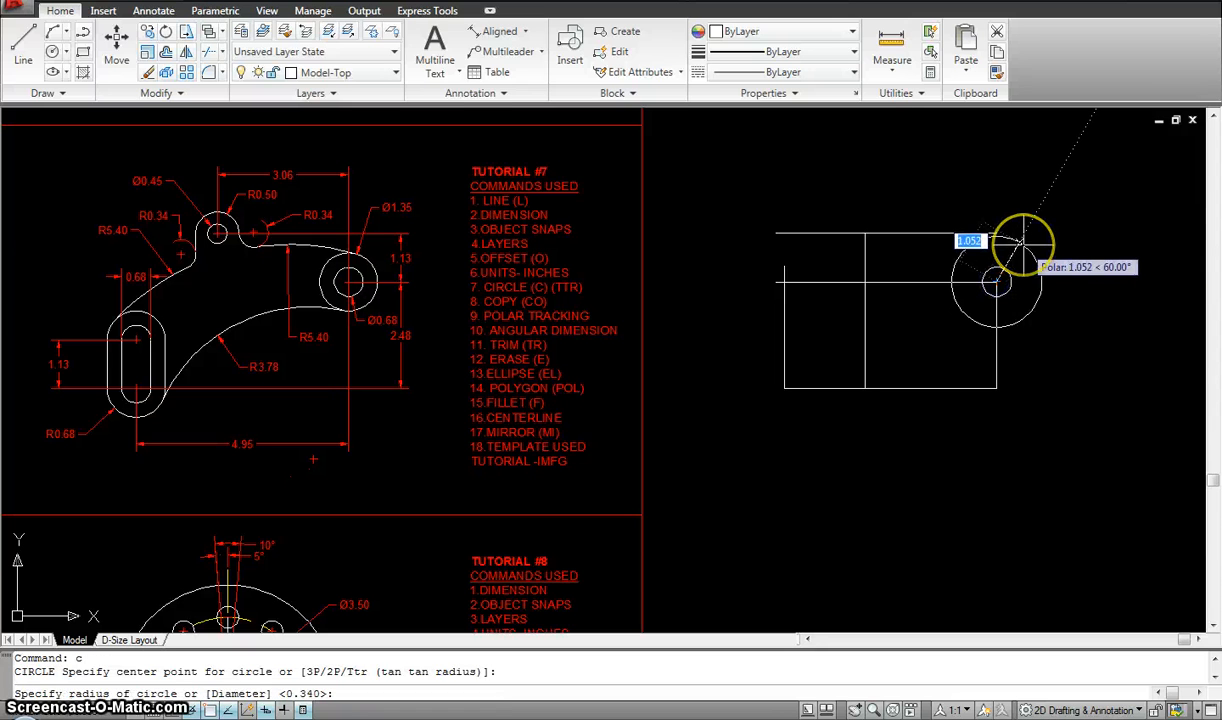
text(d)
key(Return)
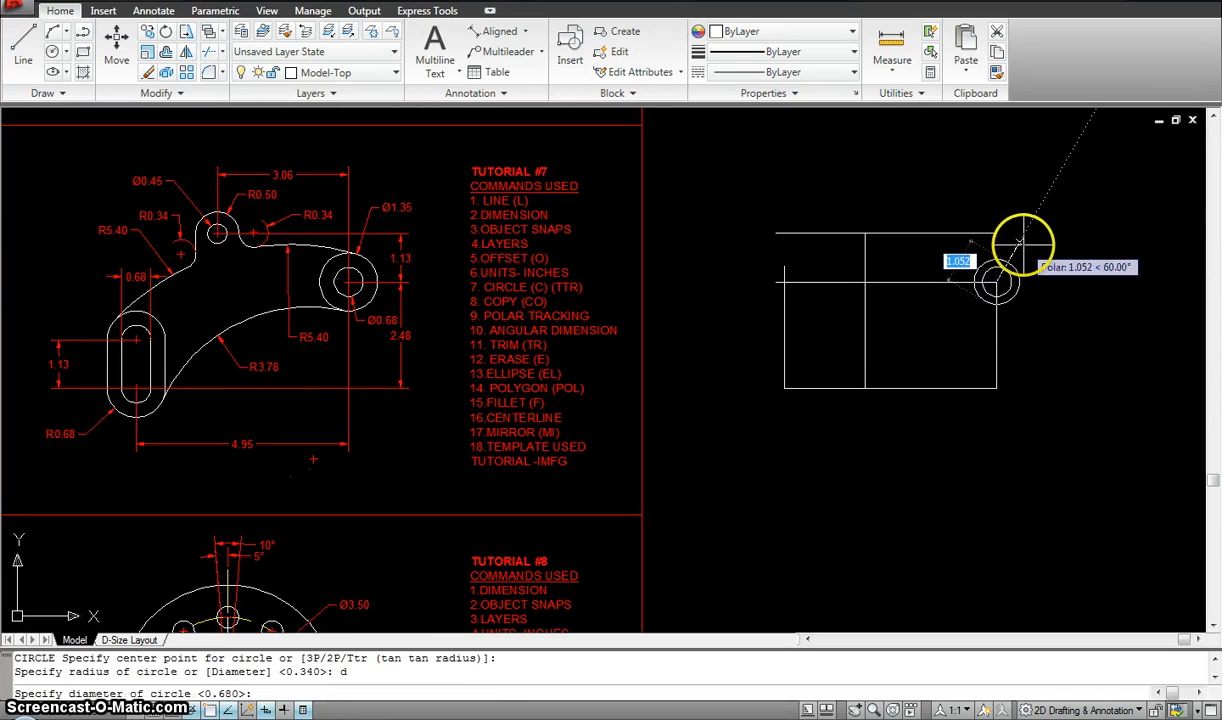
text(1.35)
key(Return)
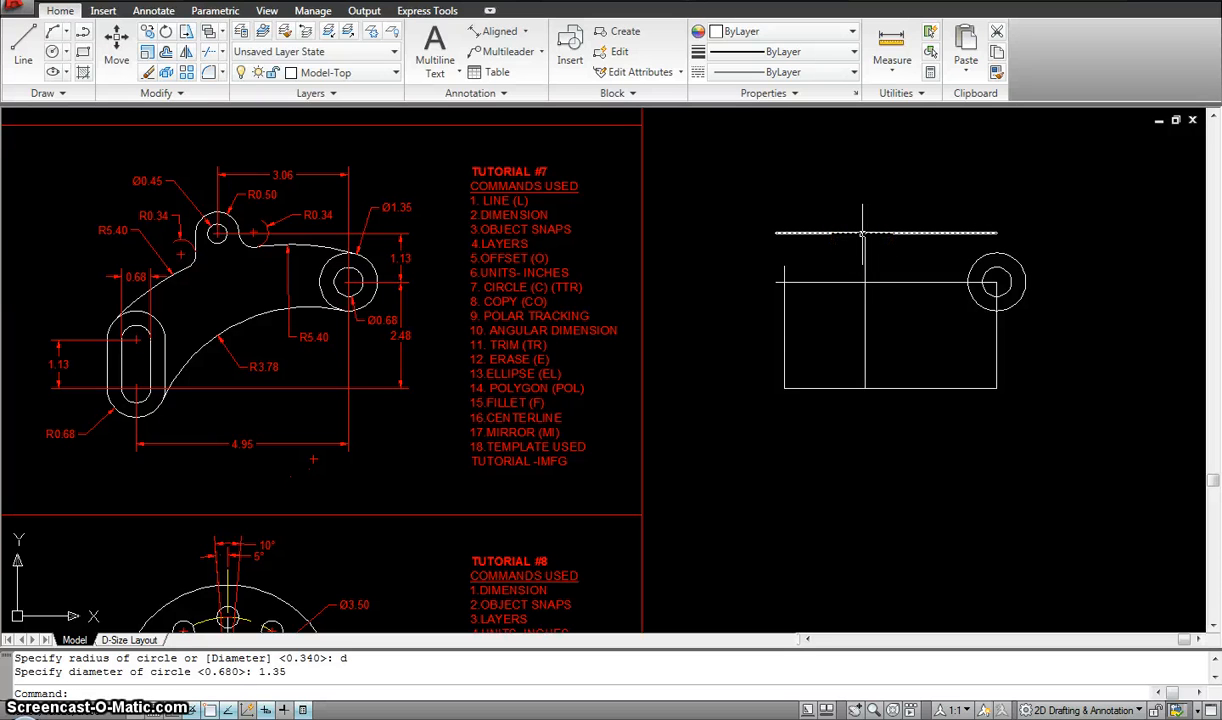
key(Escape)
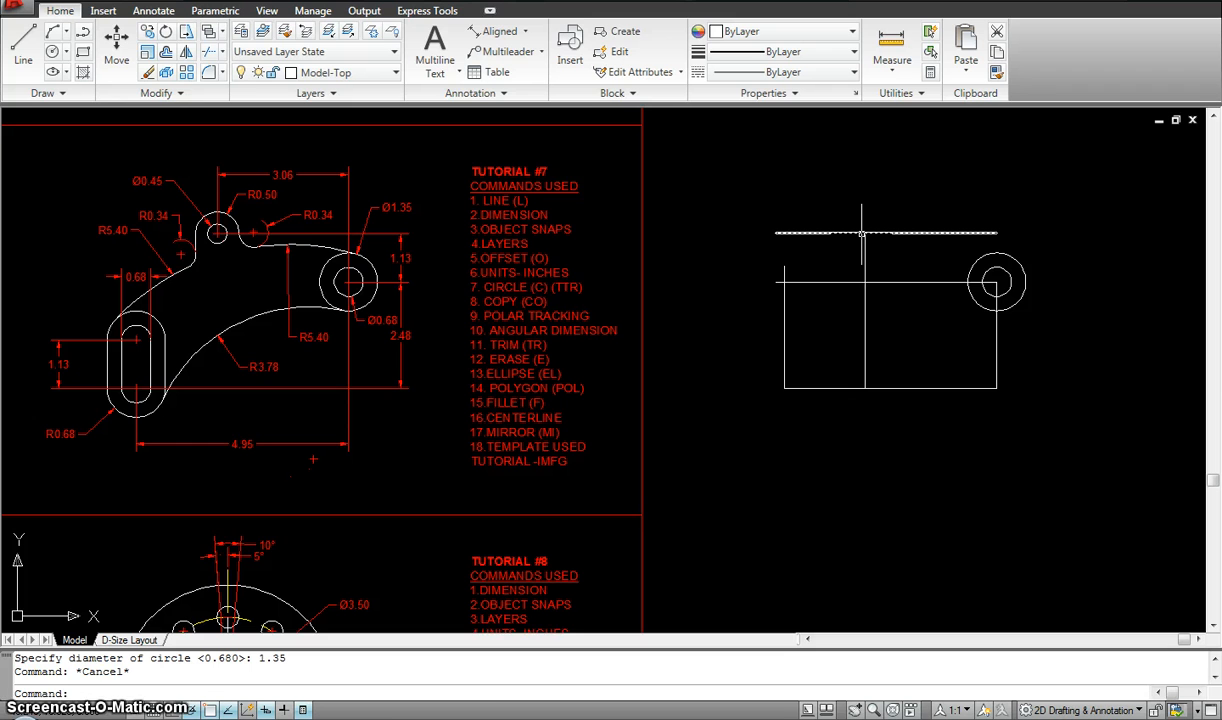
Draw a circle of diameter 0.45 centred where the inner vertical line meets the topmost horizontal line.
key(Return)
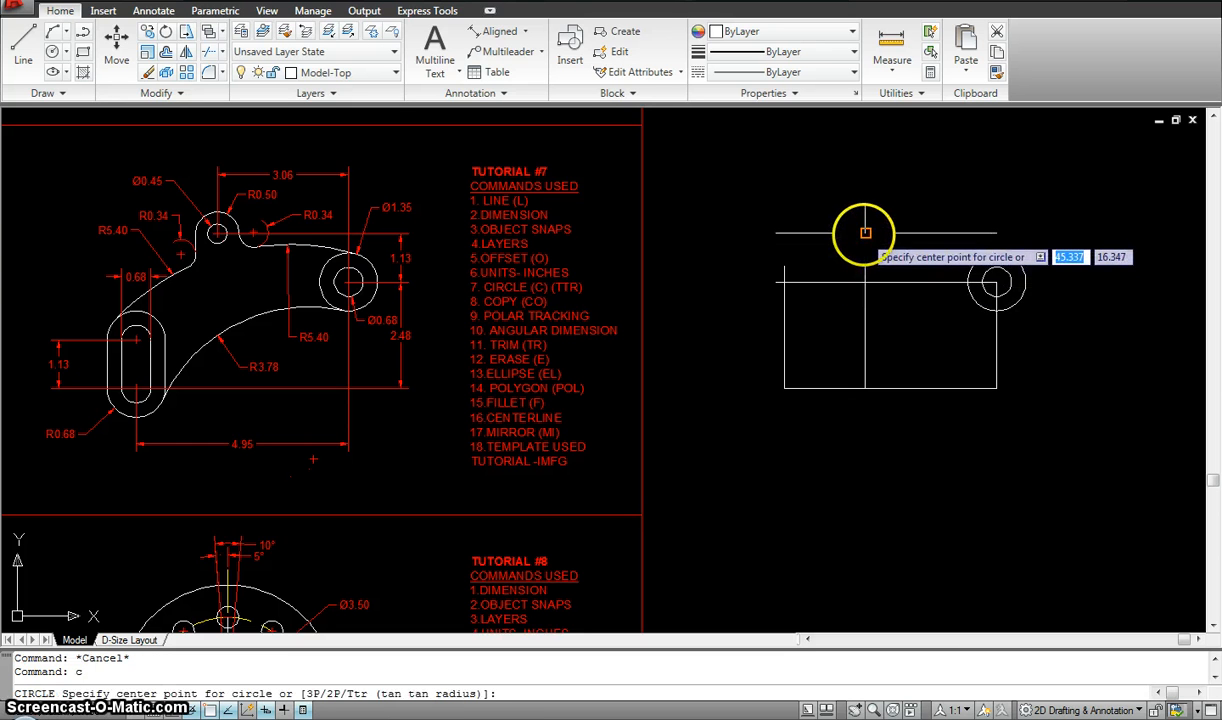
click(865, 233)
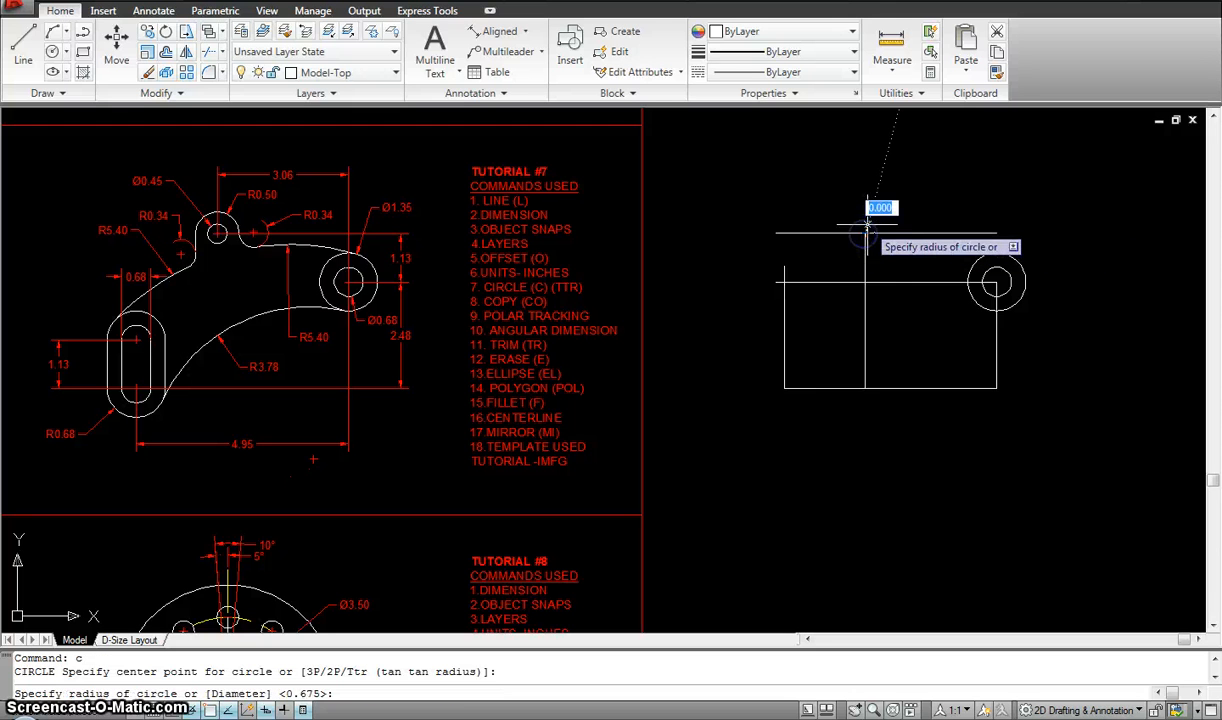
text(d)
key(Return)
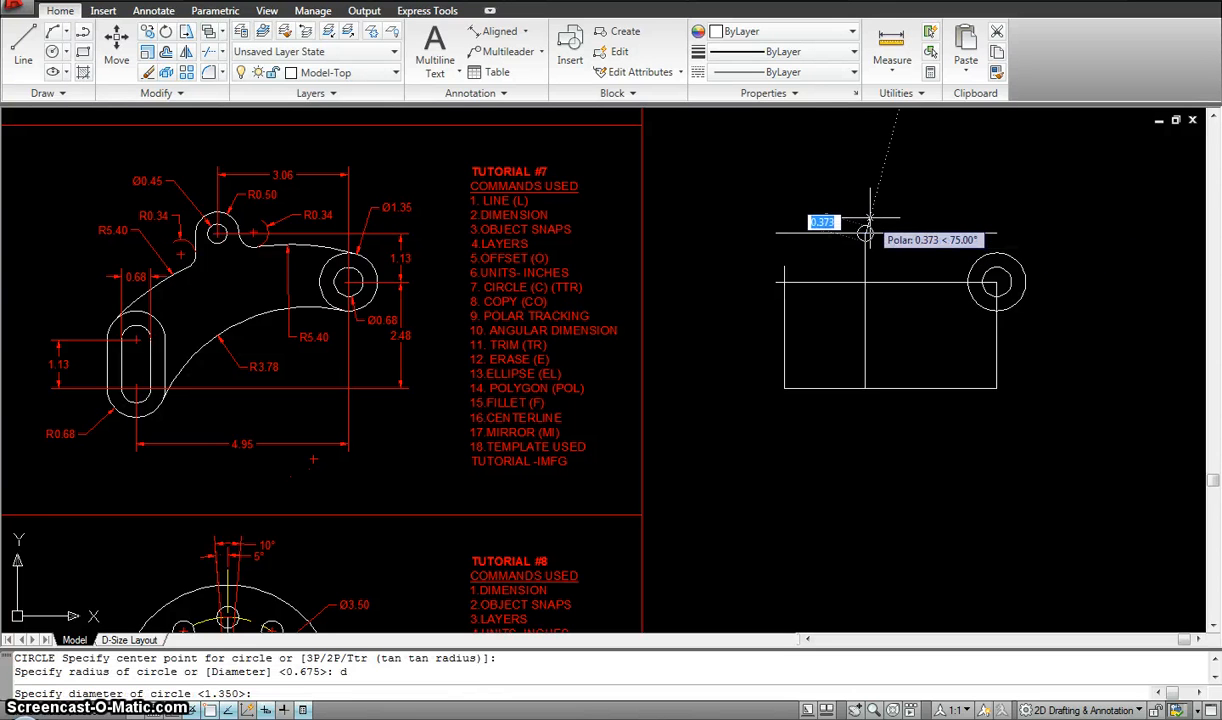
text(.45)
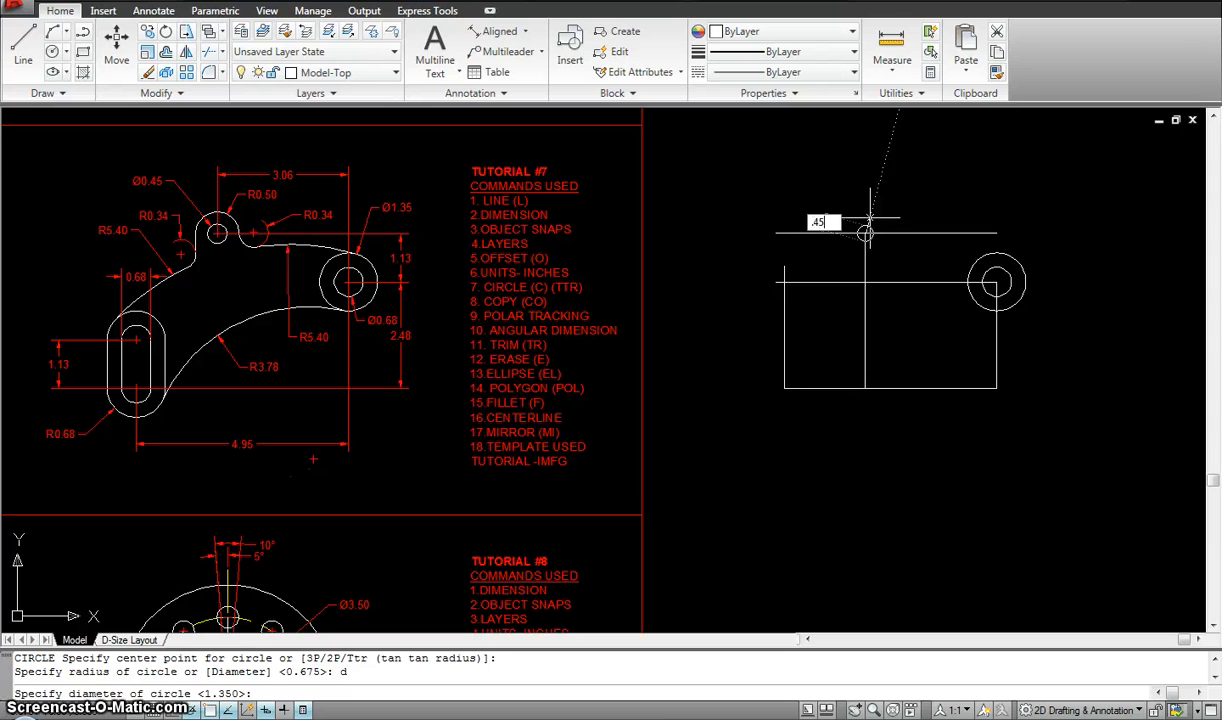
key(Return)
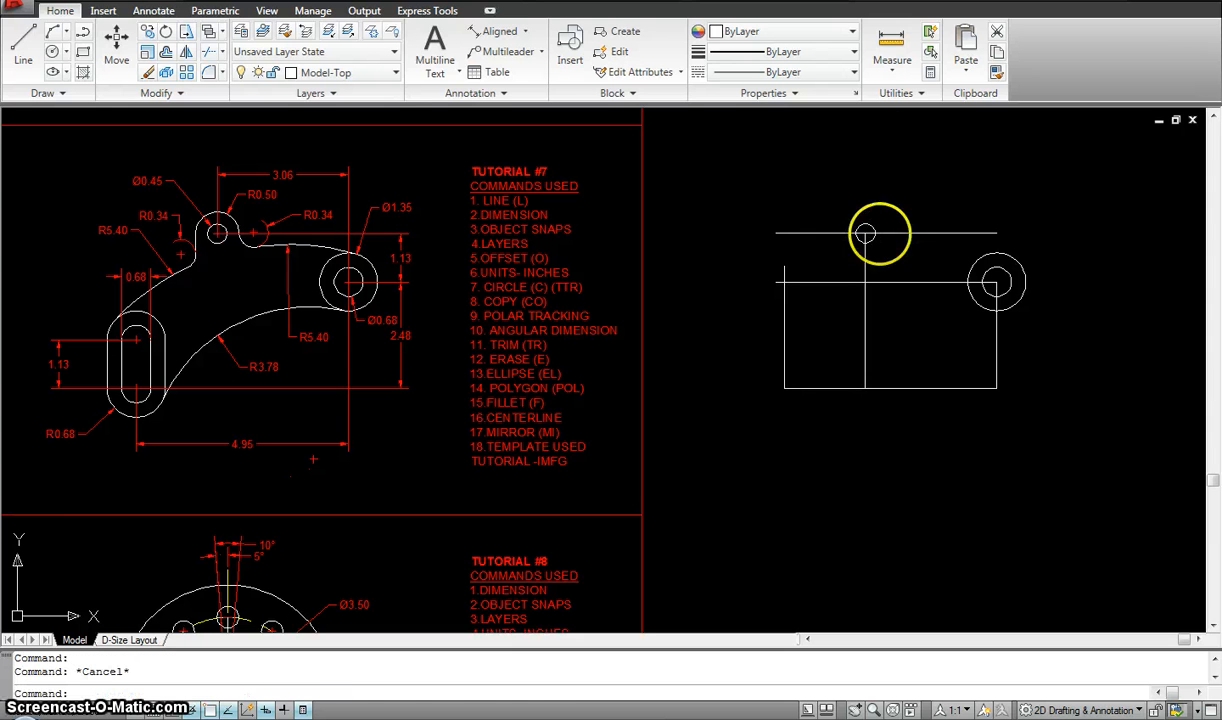
Draw a circle of diameter 1 concentric with the 0.45 circle on the topmost horizontal line.
key(space)
click(866, 233)
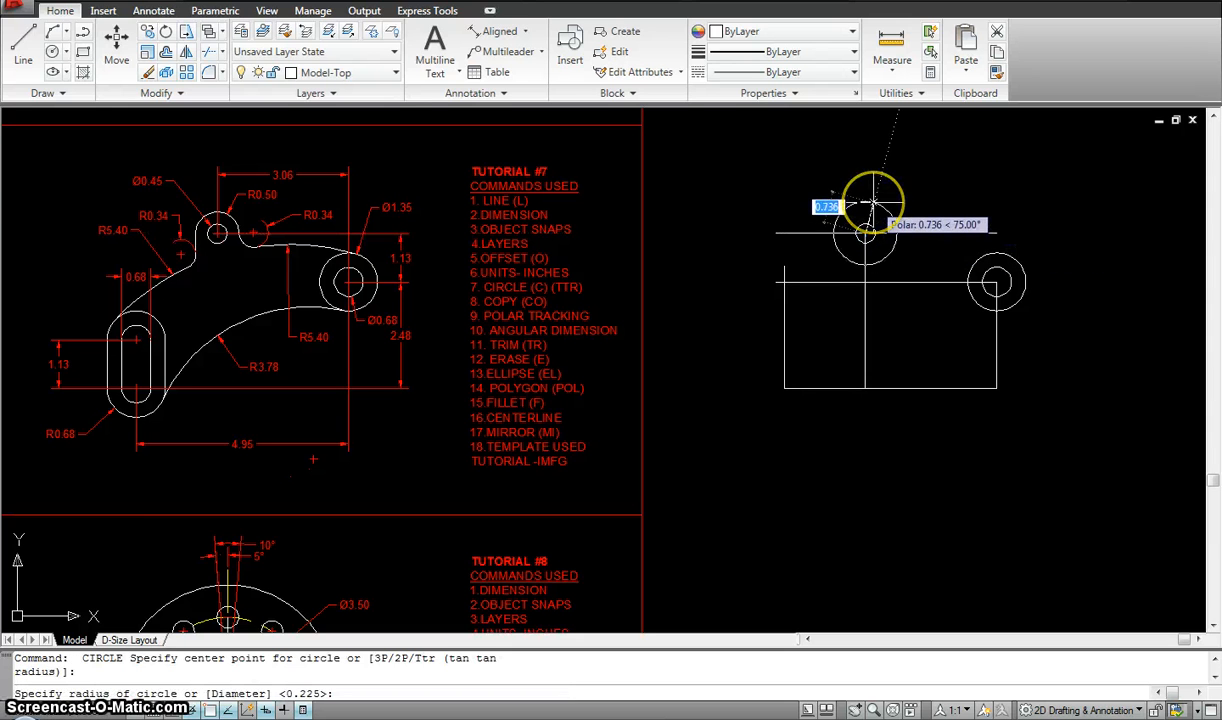
text(d)
key(Return)
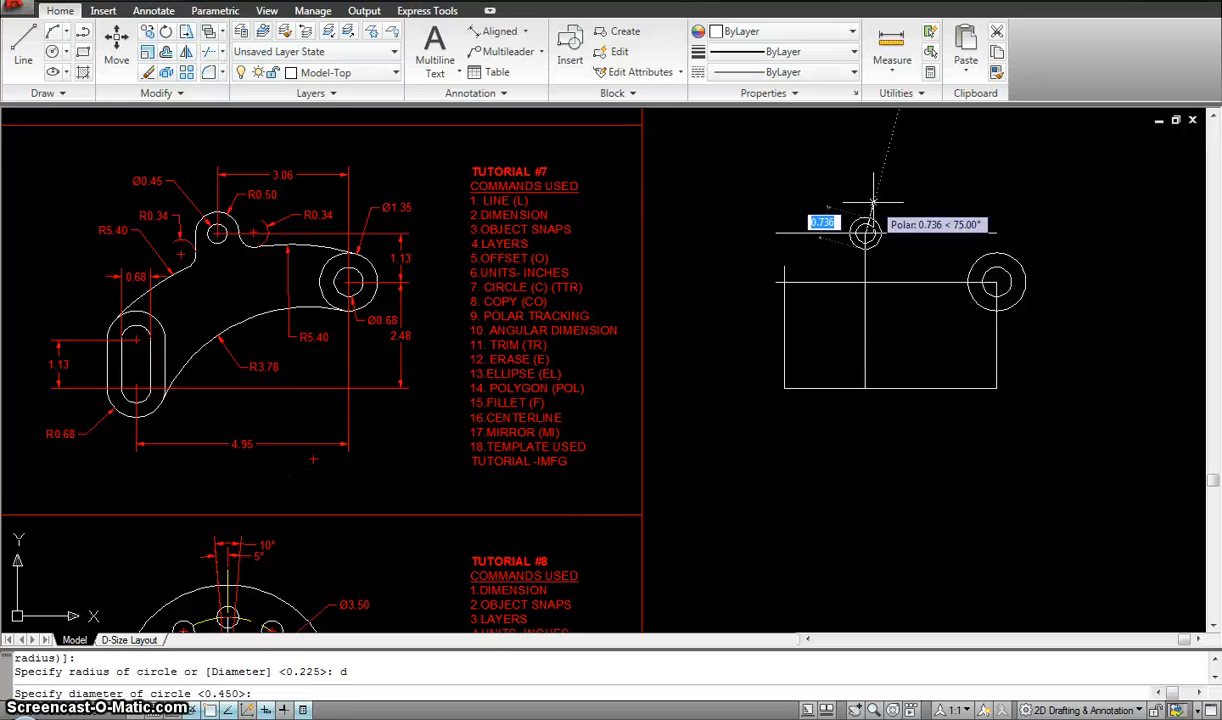
text(1)
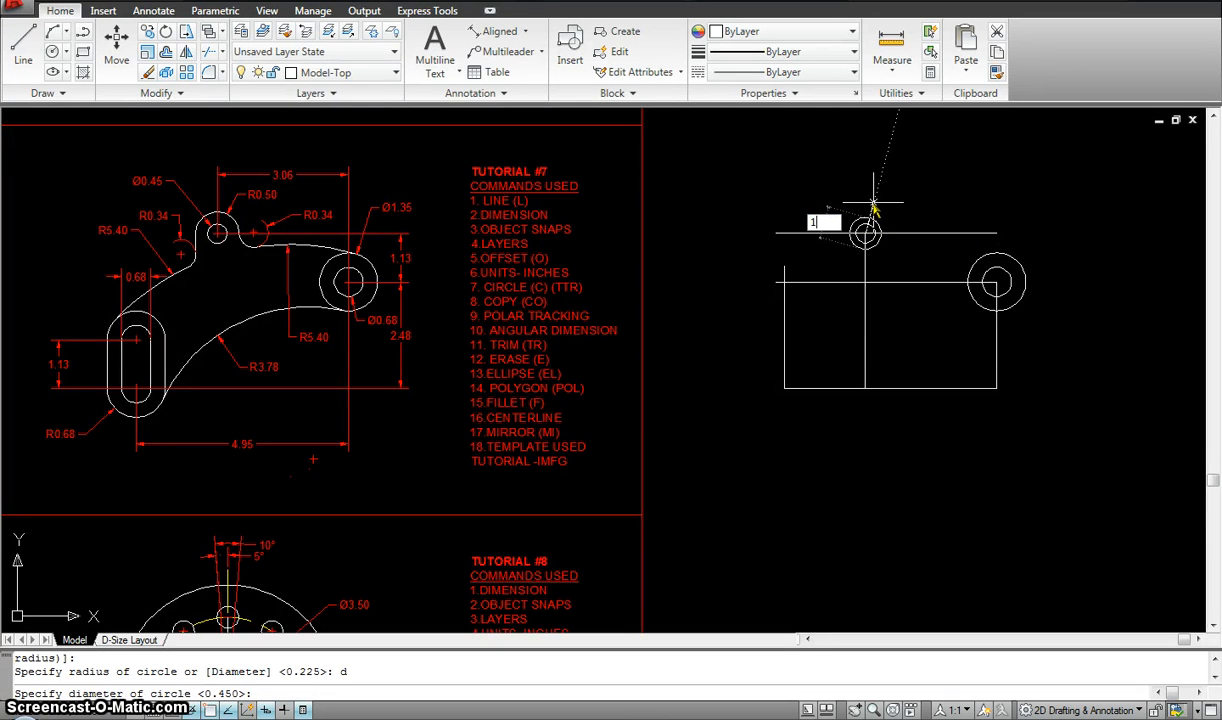
key(Return)
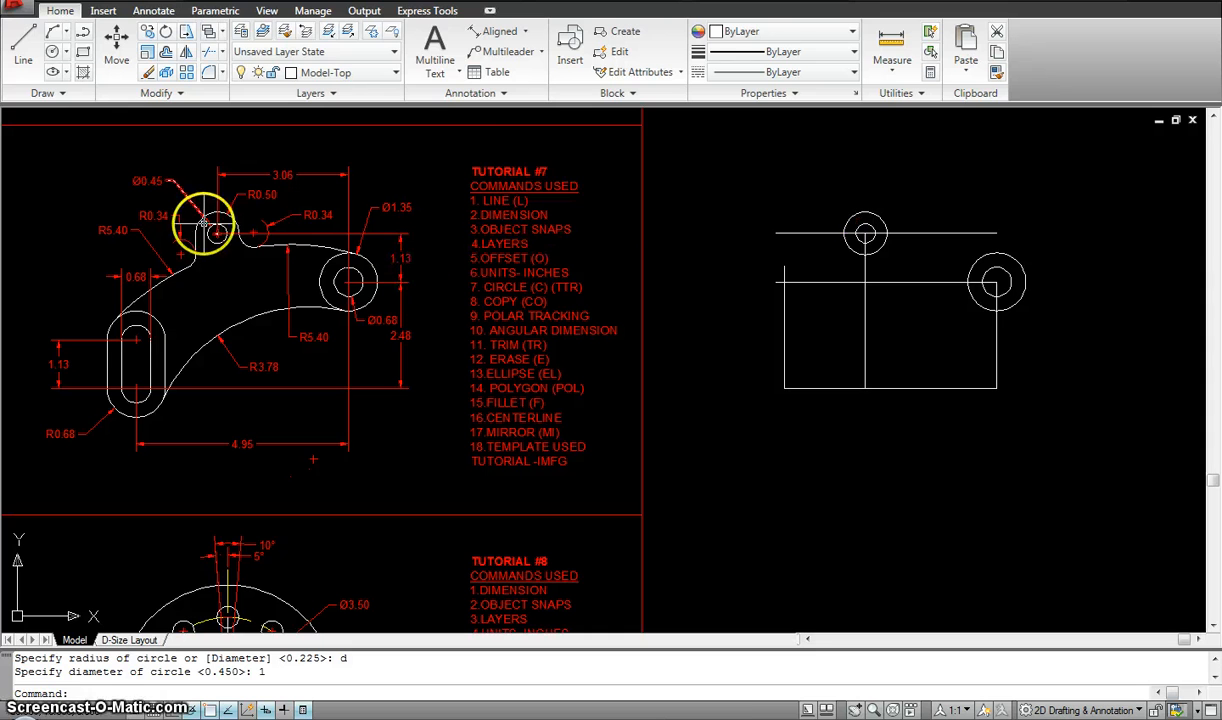
key(Escape)
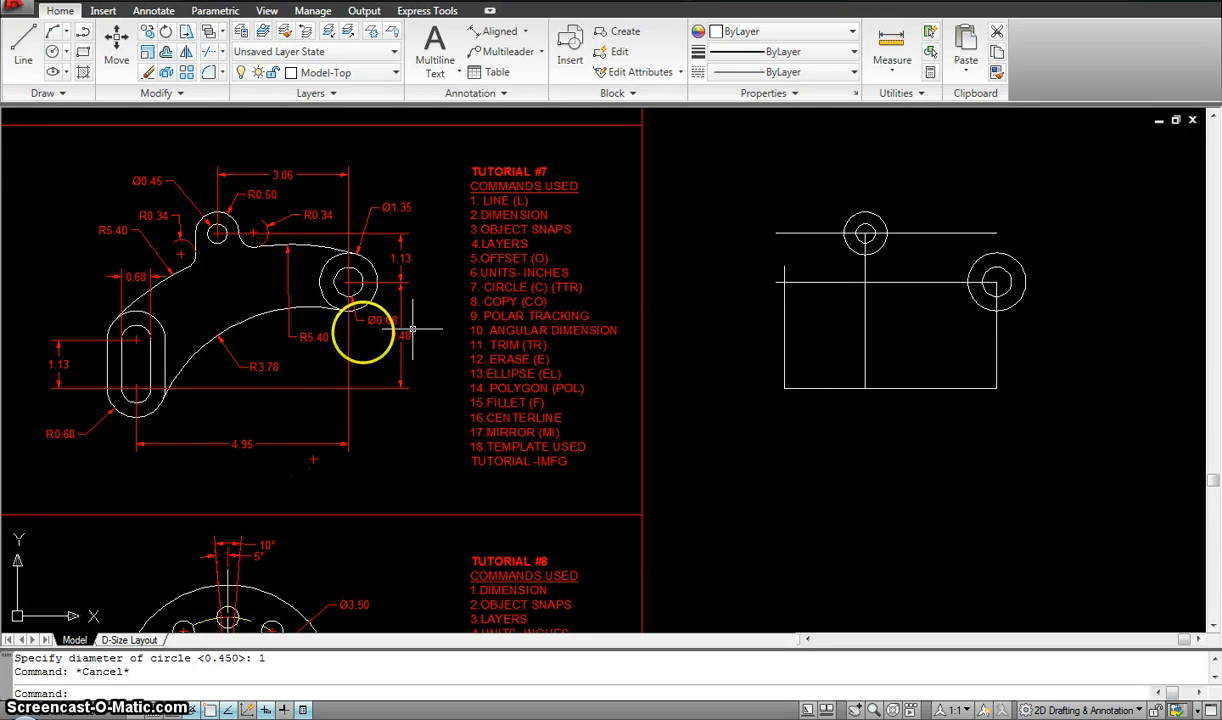
click(137, 389)
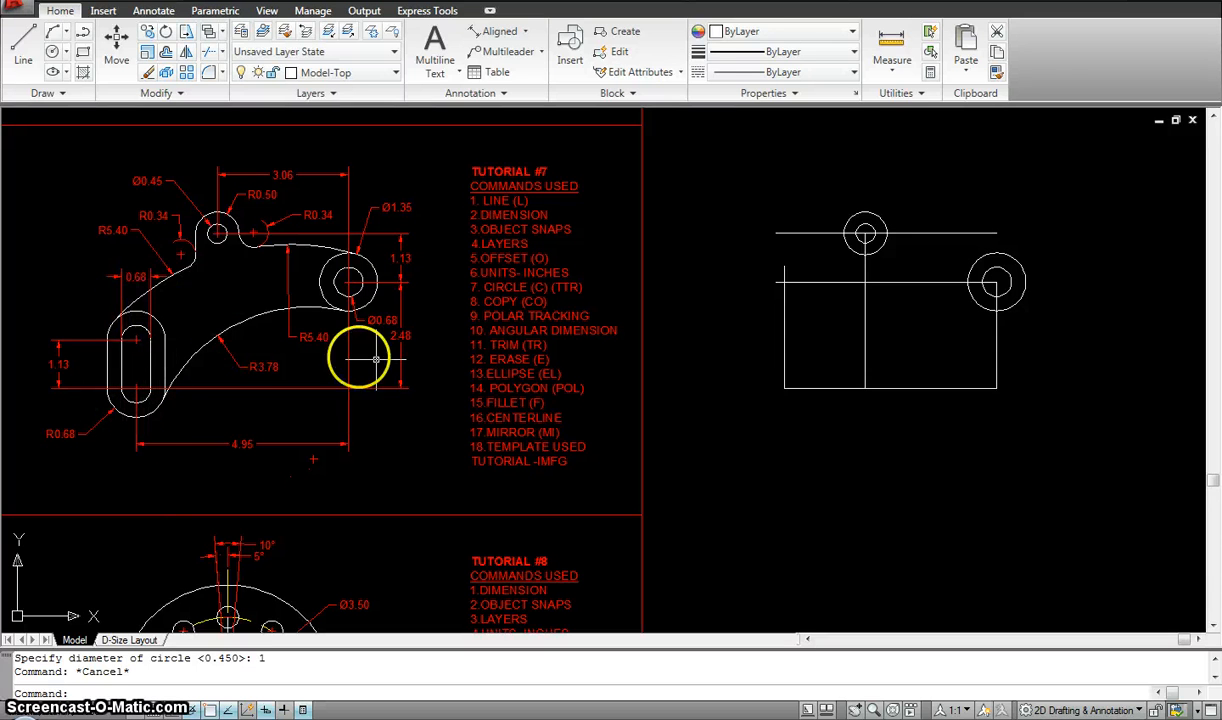
key(Escape)
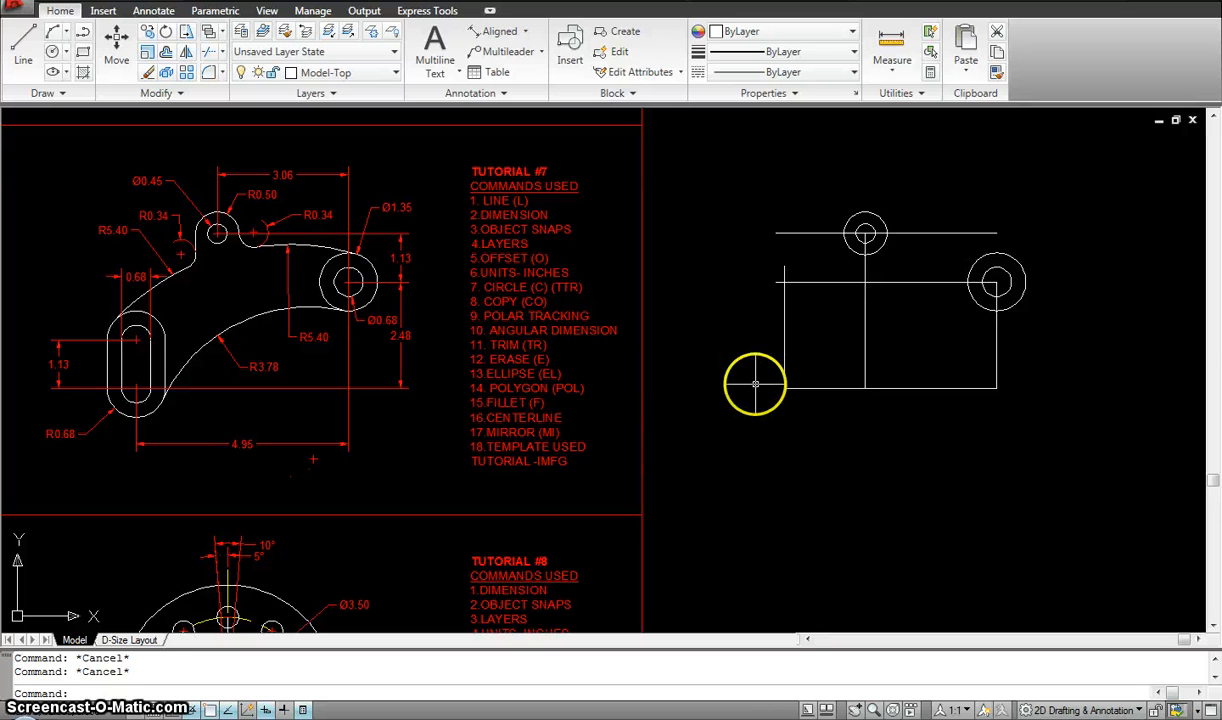
Draw a circle of diameter 0.68 centred at the lower-left corner where the bottom and left lines meet.
text(c)
key(Return)
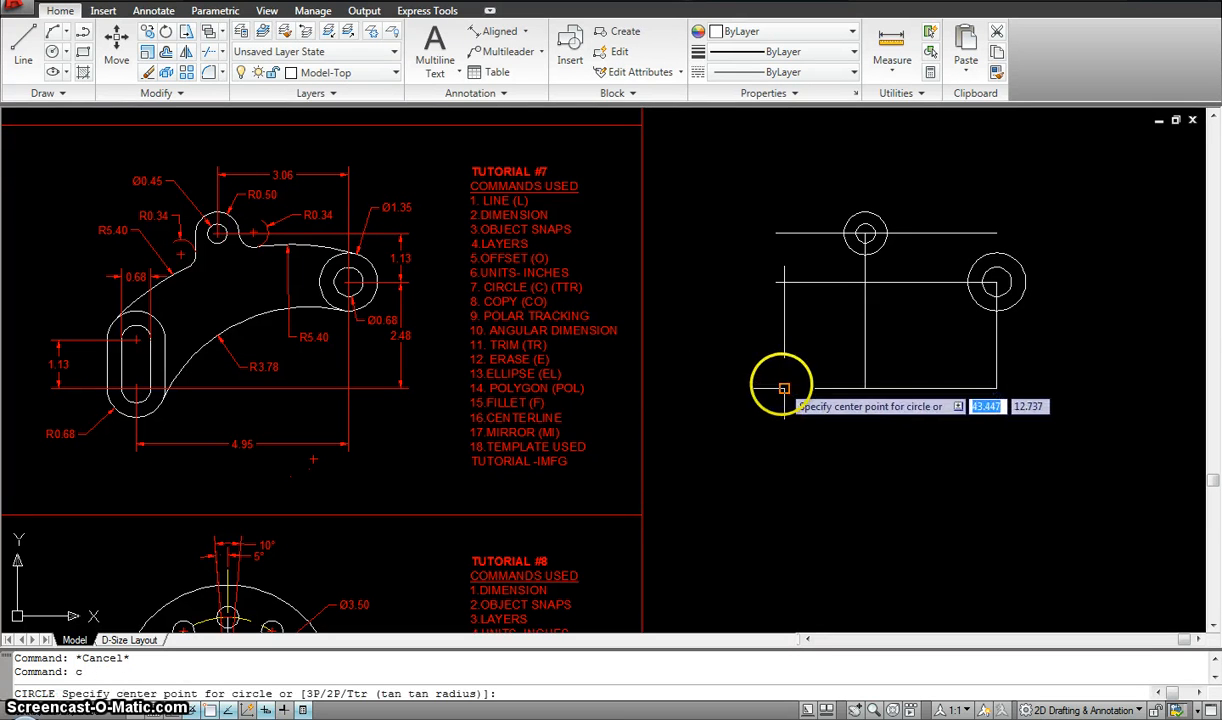
click(784, 387)
text(d)
key(Return)
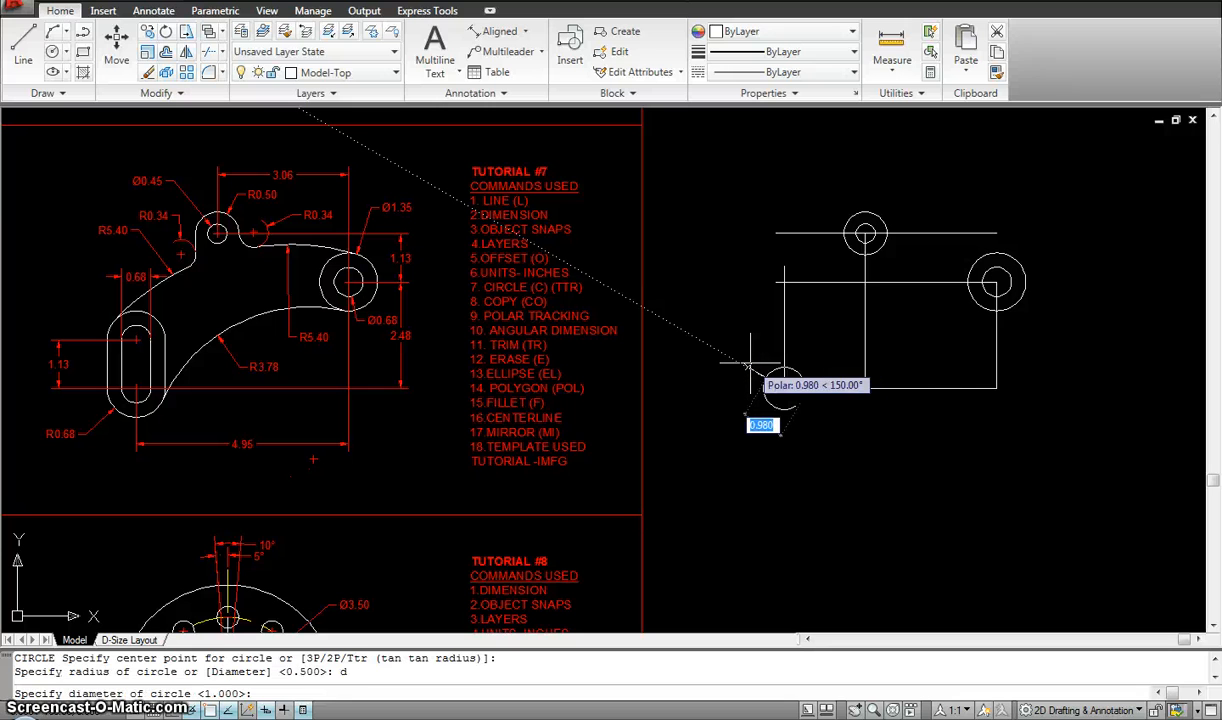
text(.68)
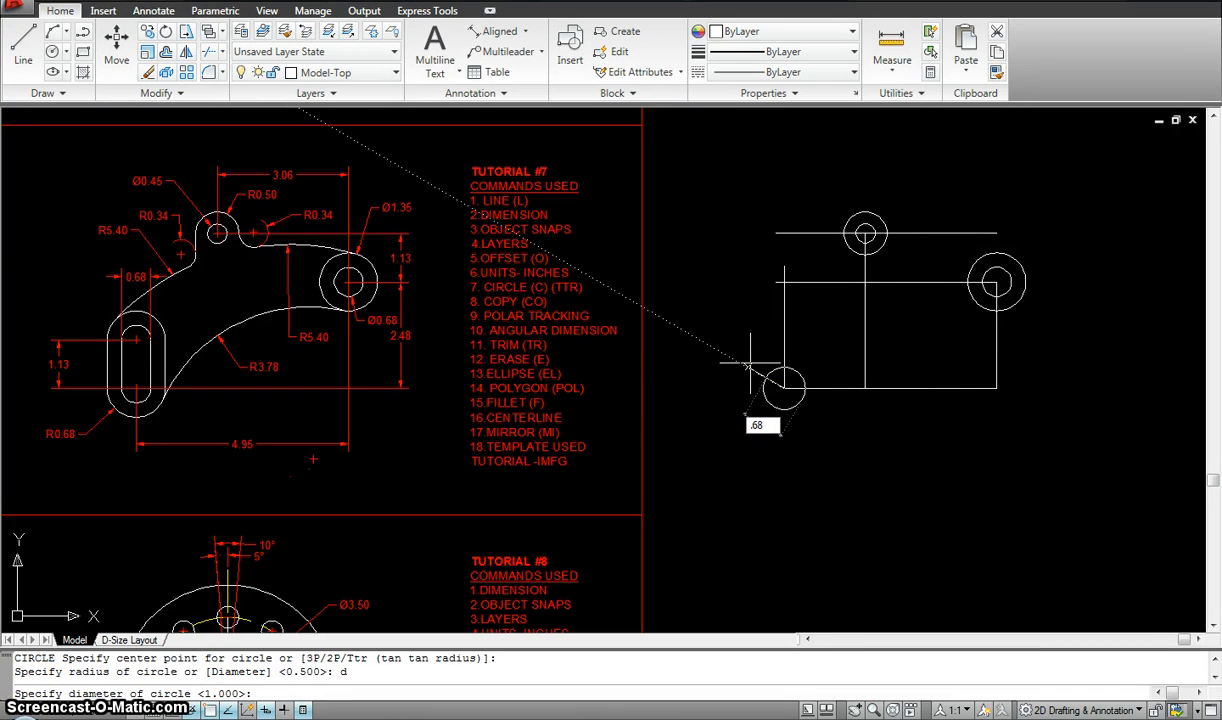
key(Return)
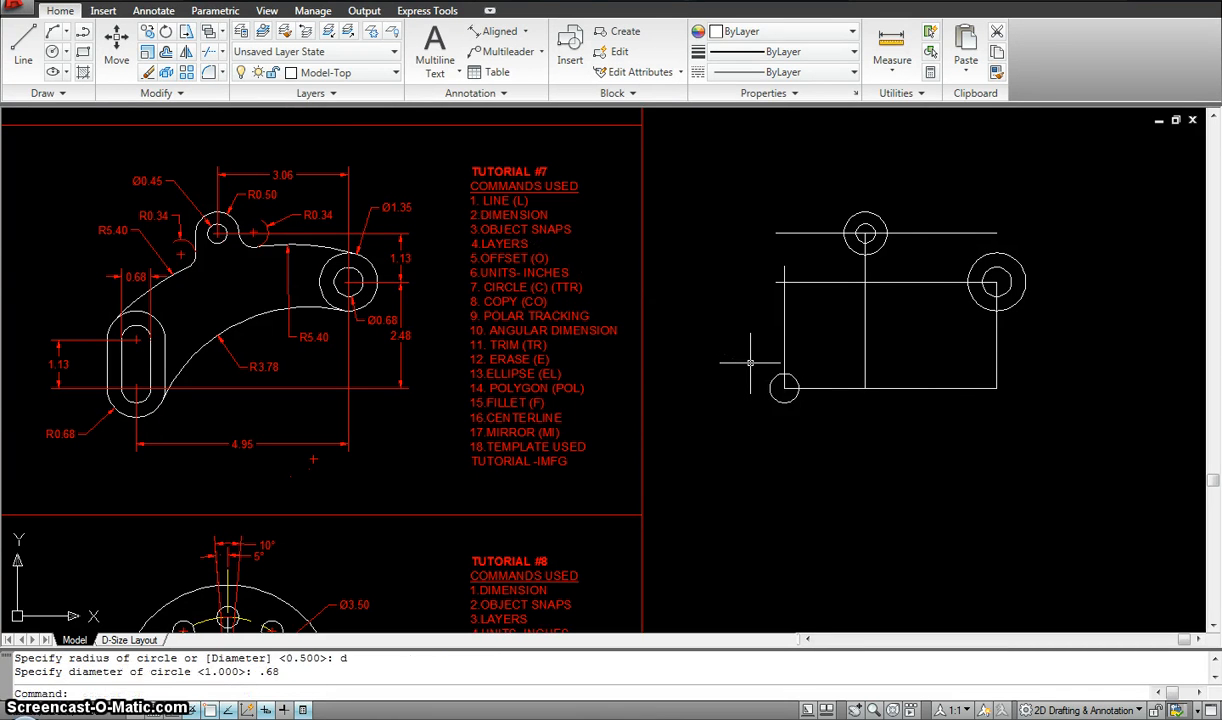
Draw a circle of radius 0.68 around the same lower-left corner point.
key(Return)
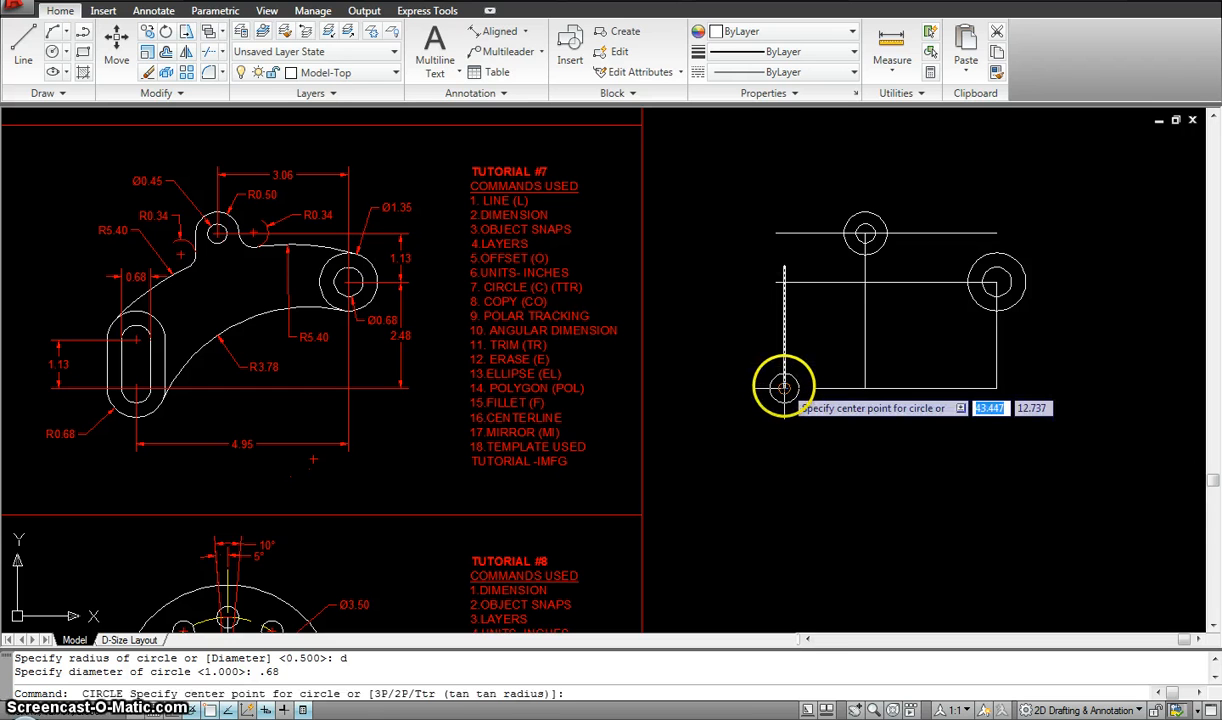
click(784, 387)
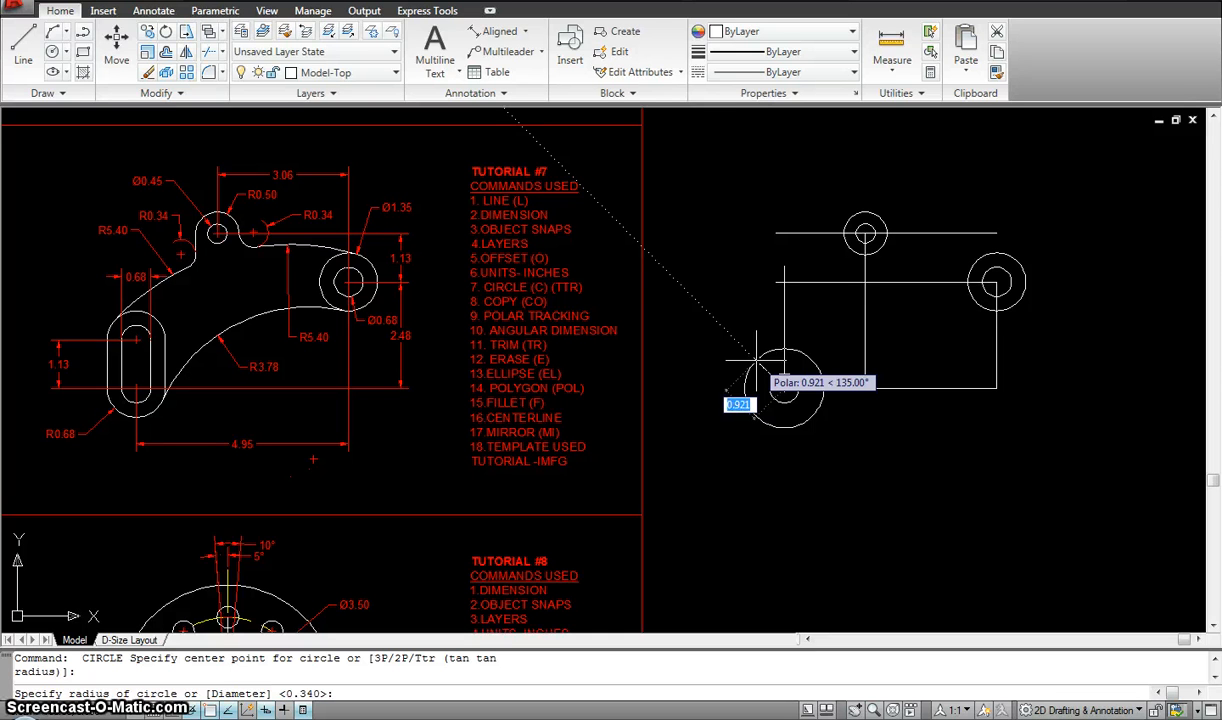
key(BackSpace)
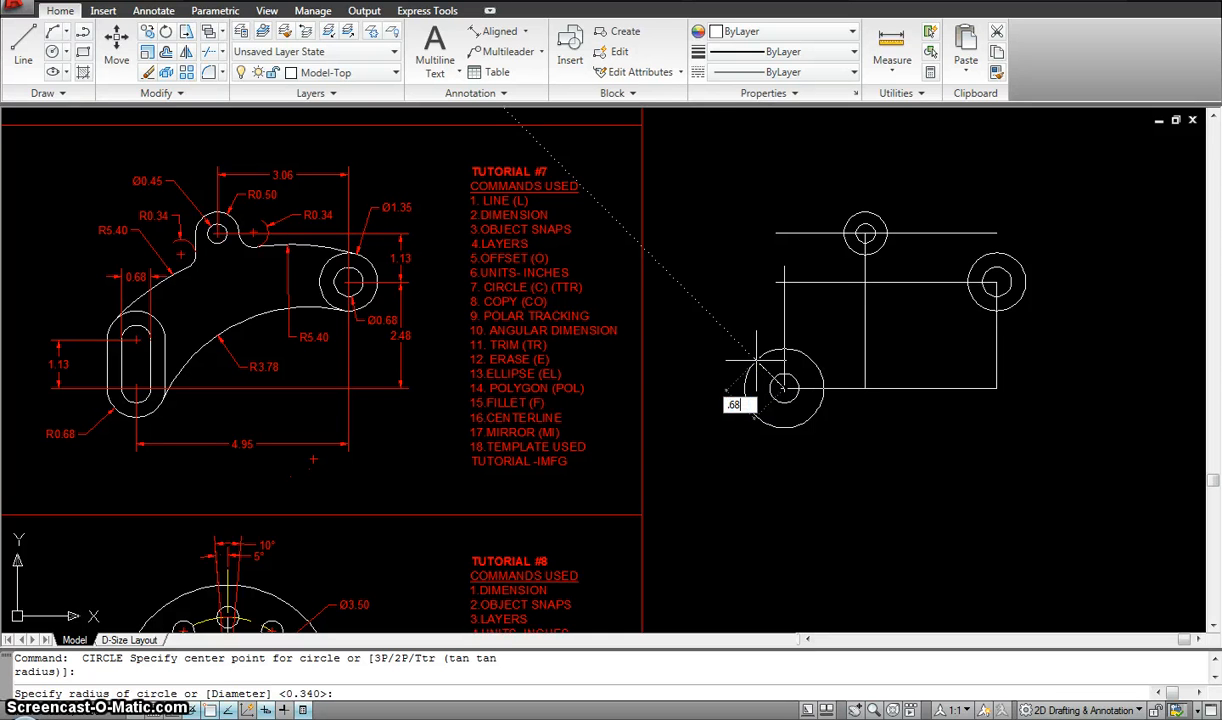
key(Return)
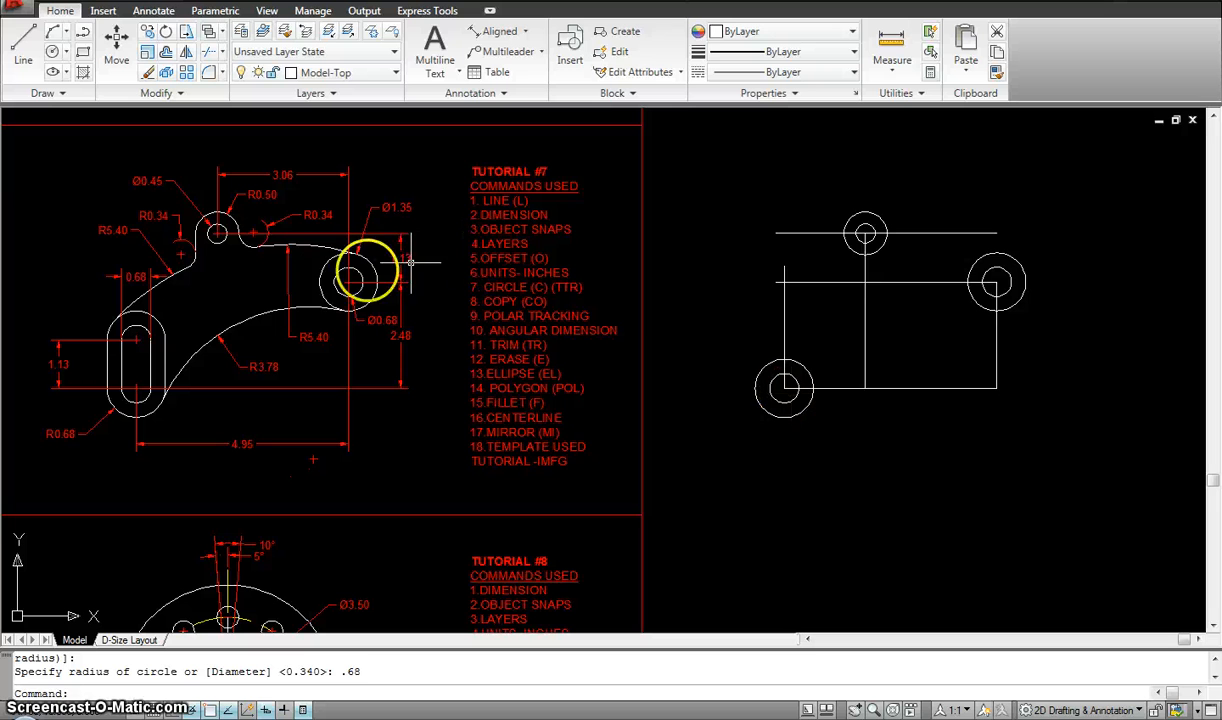
key(Escape)
key(Escape)
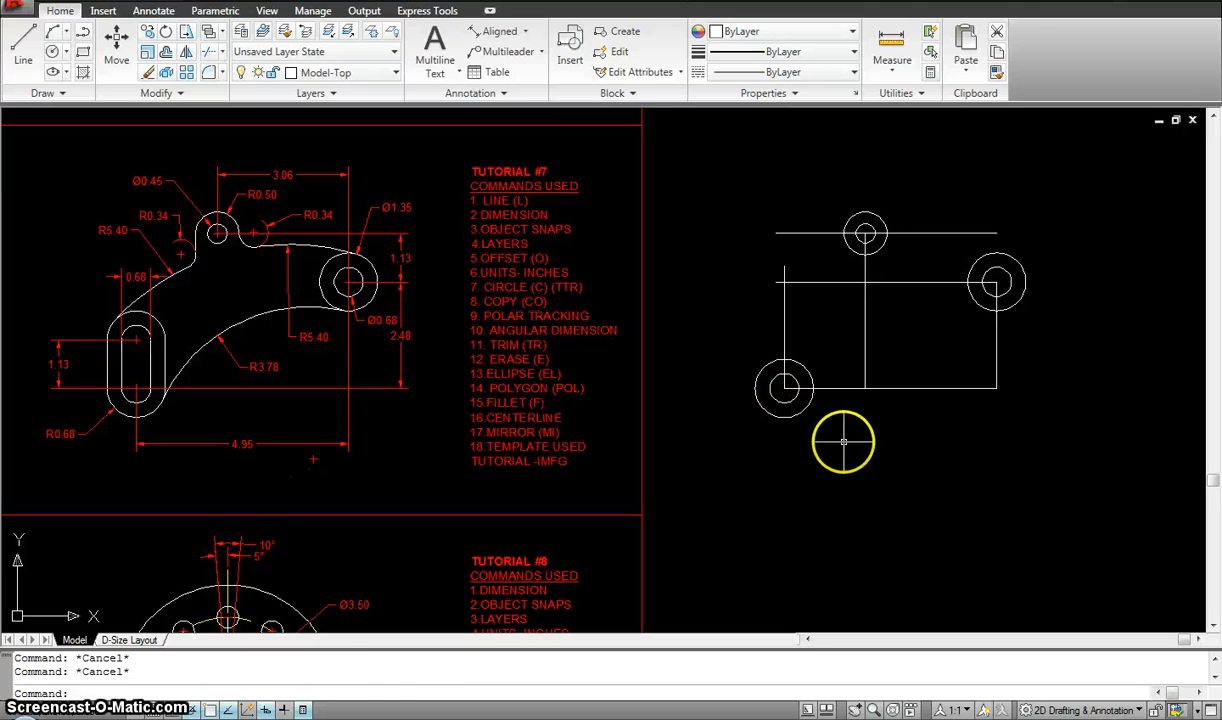
Offset the bottom horizontal line upward by 1.13.
text(o)
key(Return)
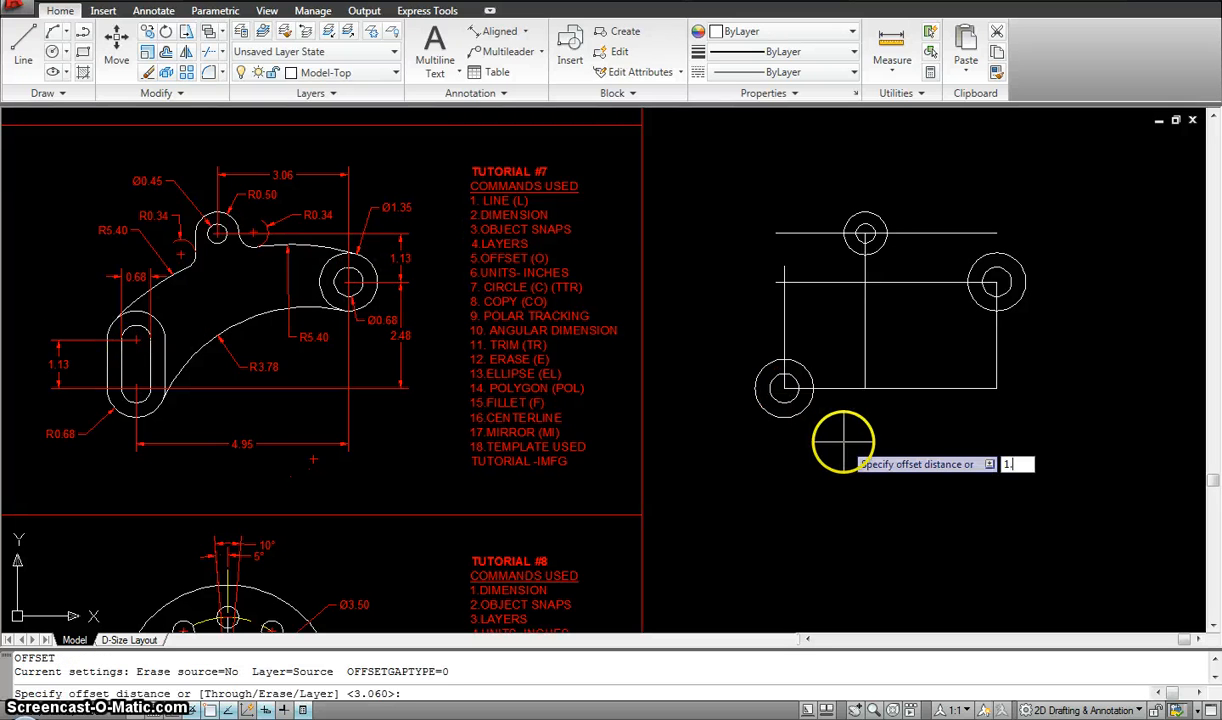
text(1.13)
key(Return)
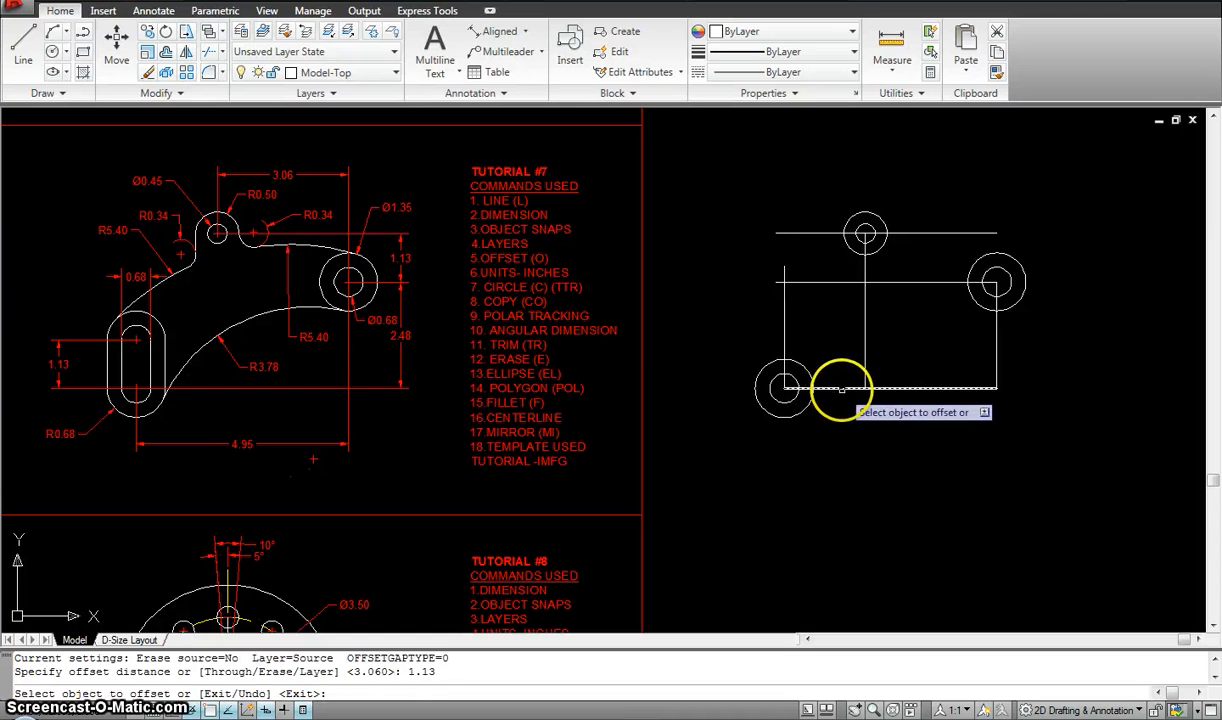
click(840, 387)
click(845, 330)
key(Escape)
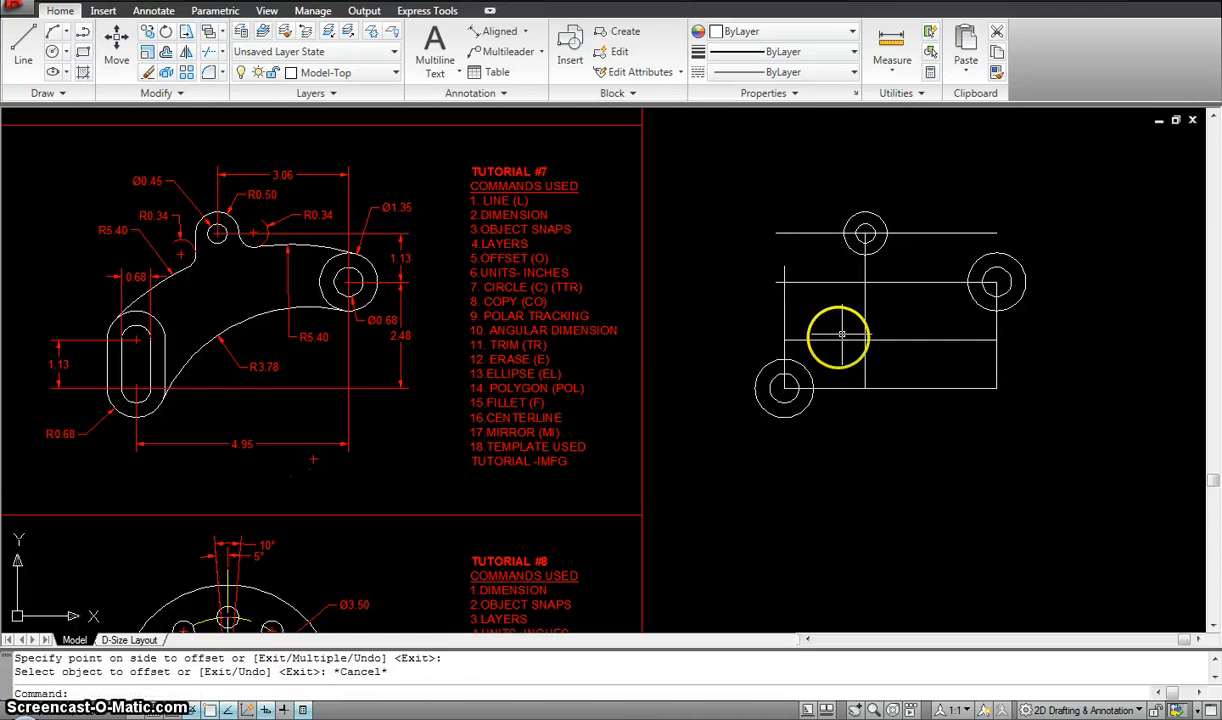
Copy both lower-left circles from their centre up to where the offset line meets the left vertical line.
key(Return)
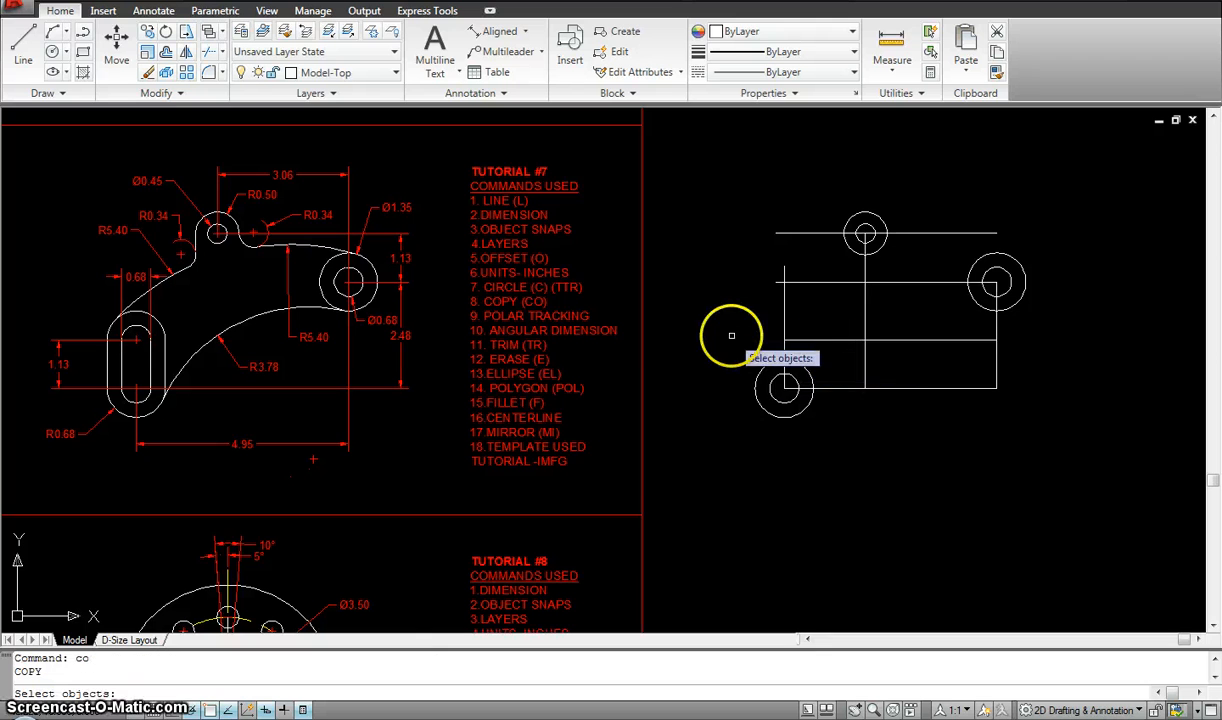
click(724, 347)
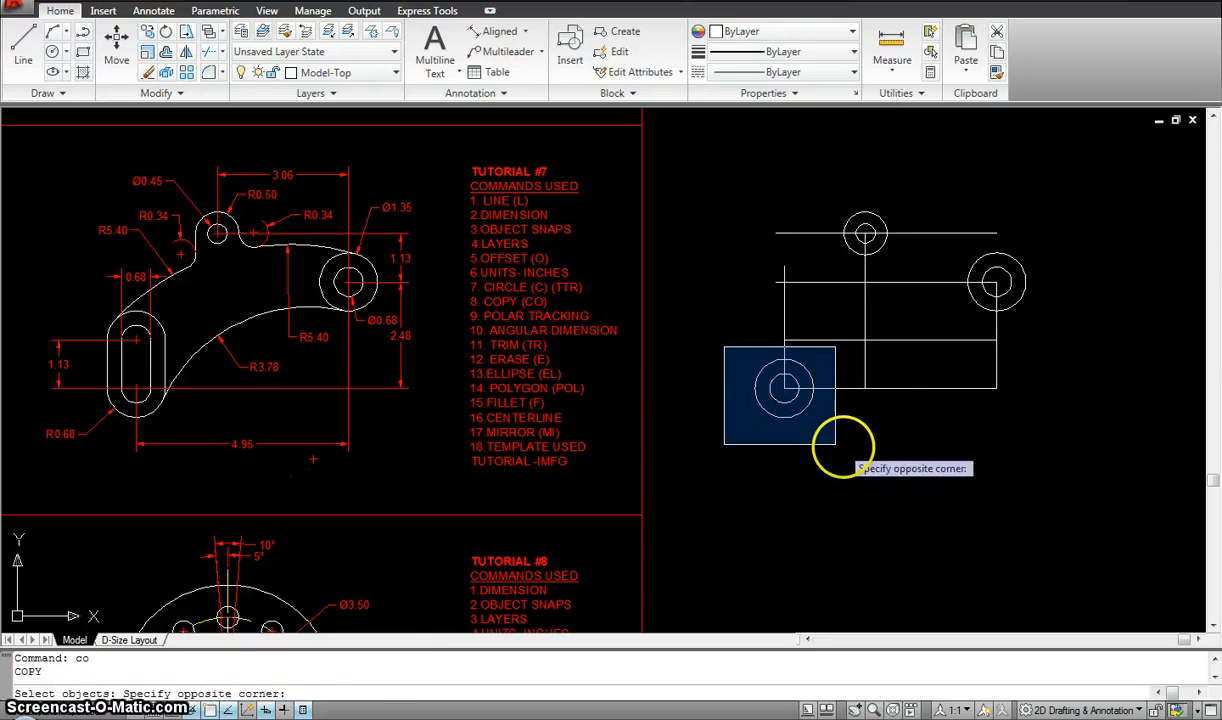
click(815, 440)
key(Return)
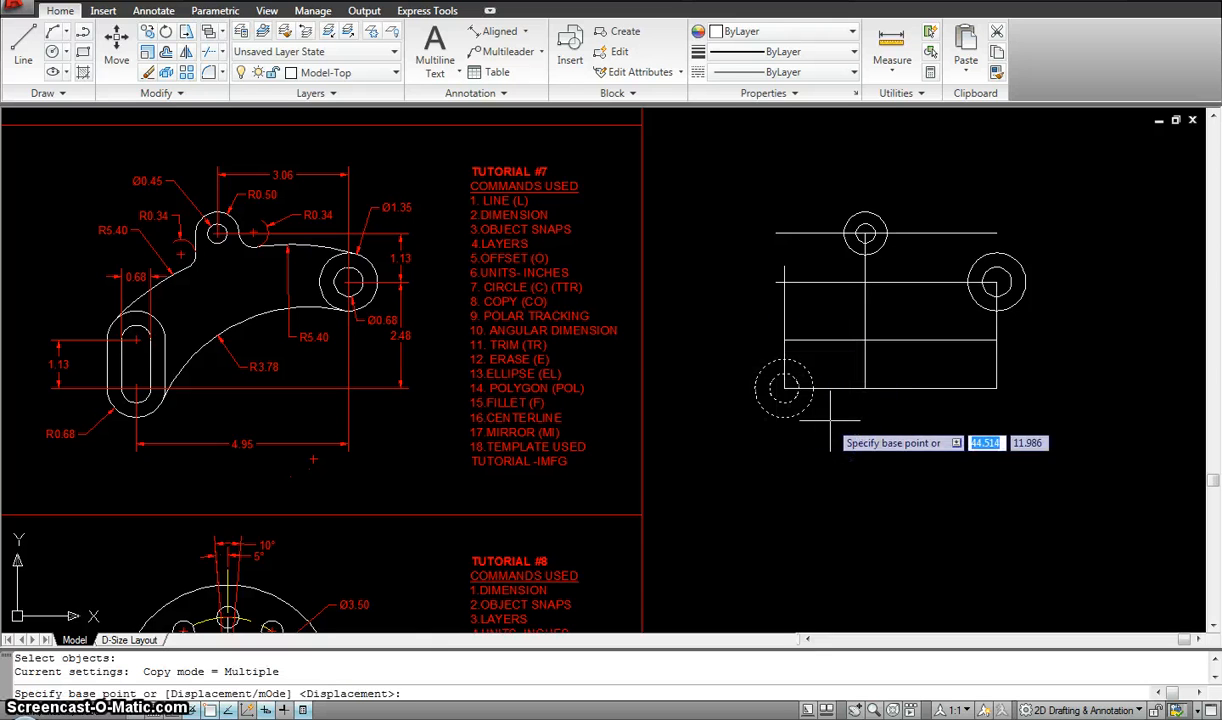
click(784, 388)
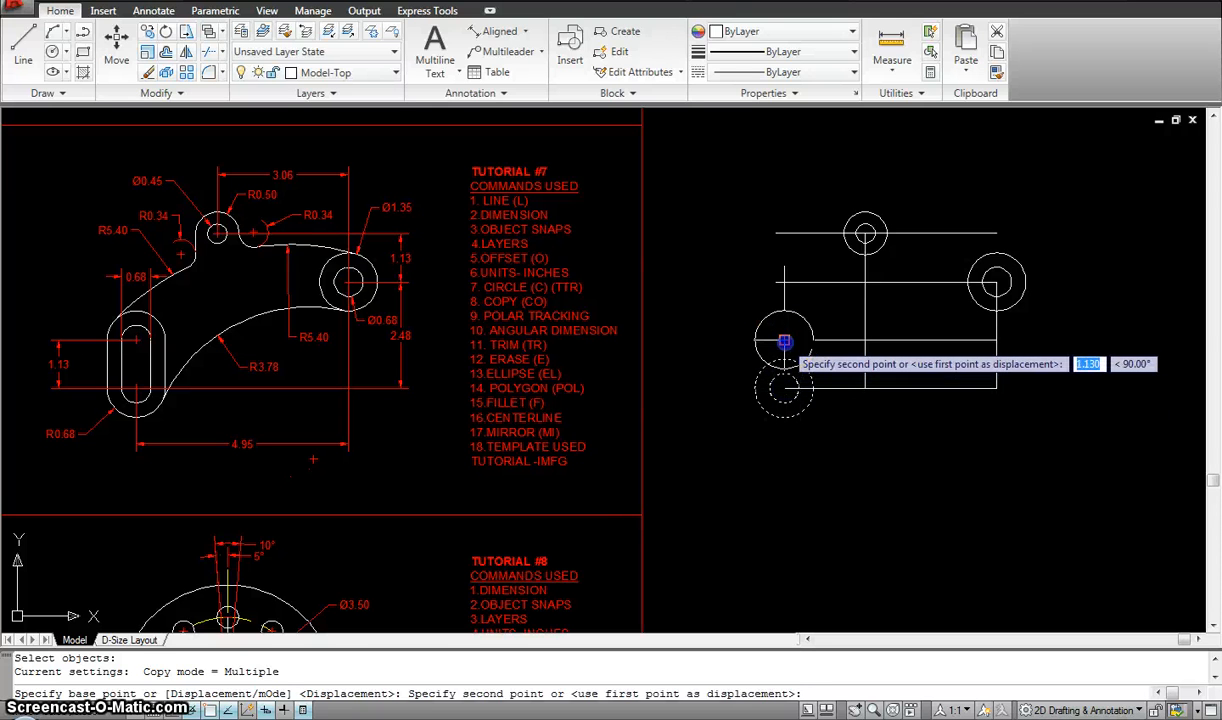
click(784, 342)
key(Escape)
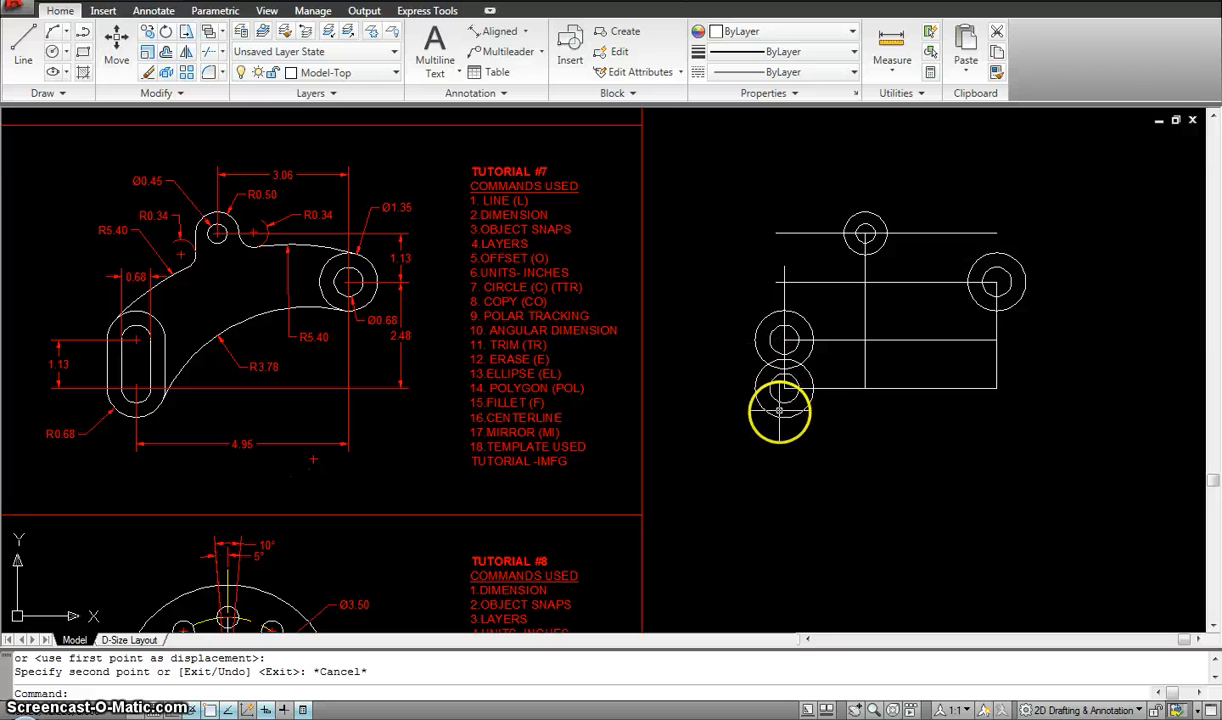
Draw two vertical lines joining the sides of the upper and lower large circles to form the outer slot outline.
text(l)
key(Return)
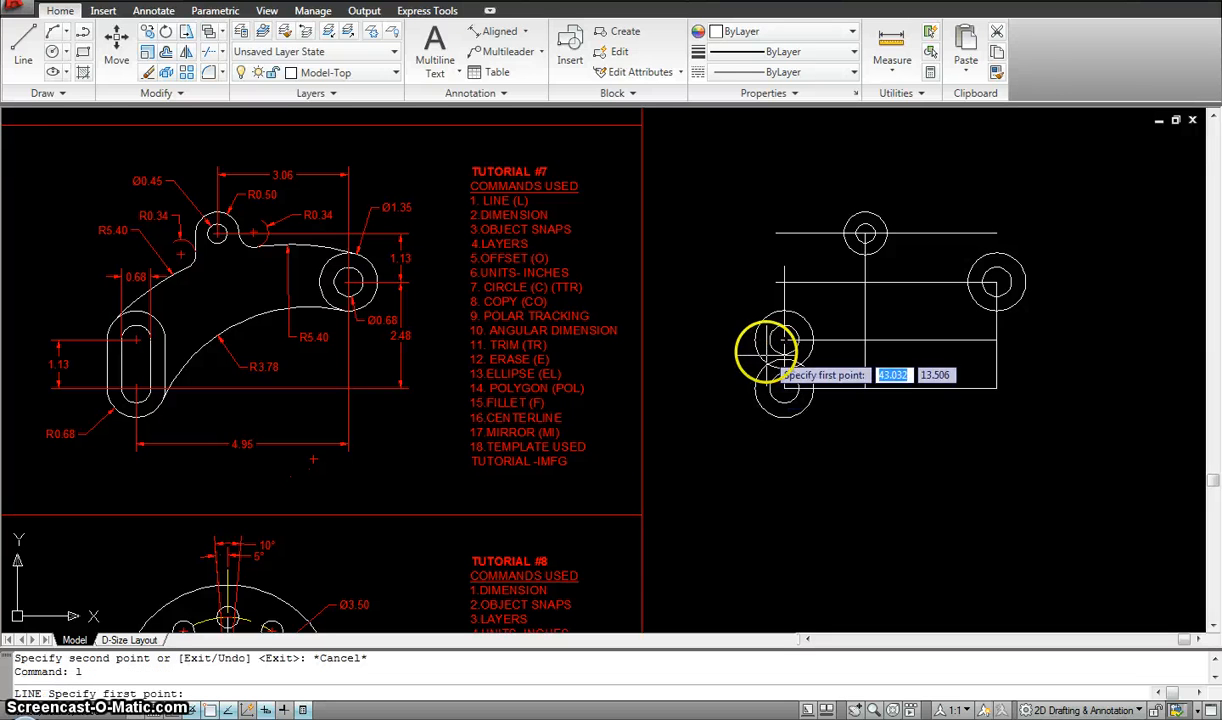
click(756, 376)
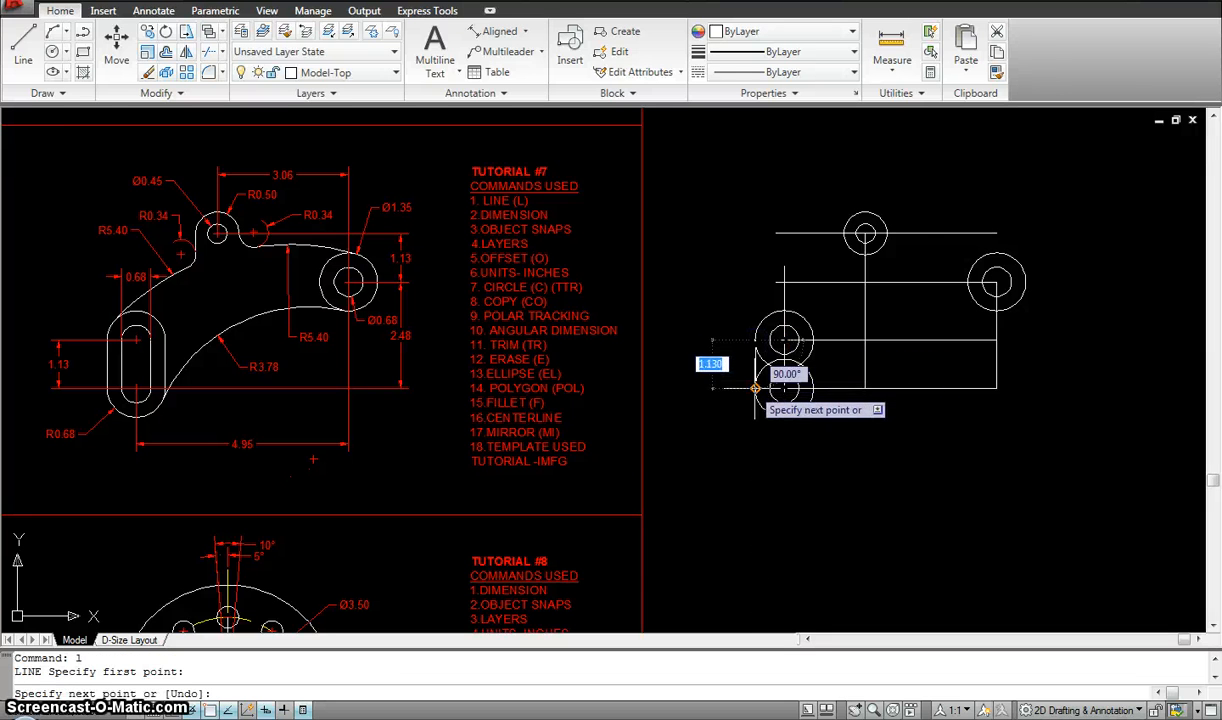
click(755, 388)
key(Escape)
key(Return)
click(813, 340)
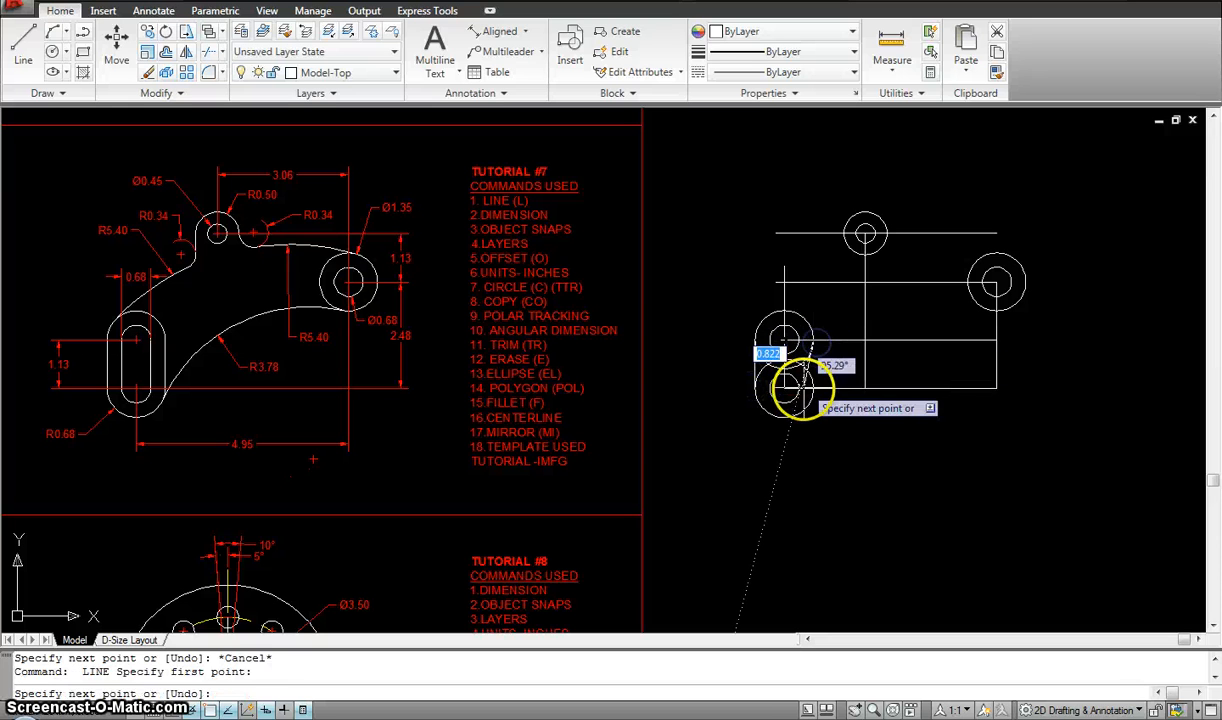
click(813, 388)
key(Escape)
Draw two vertical lines joining the sides of the upper and lower small circles to form the inner slot outline.
key(Return)
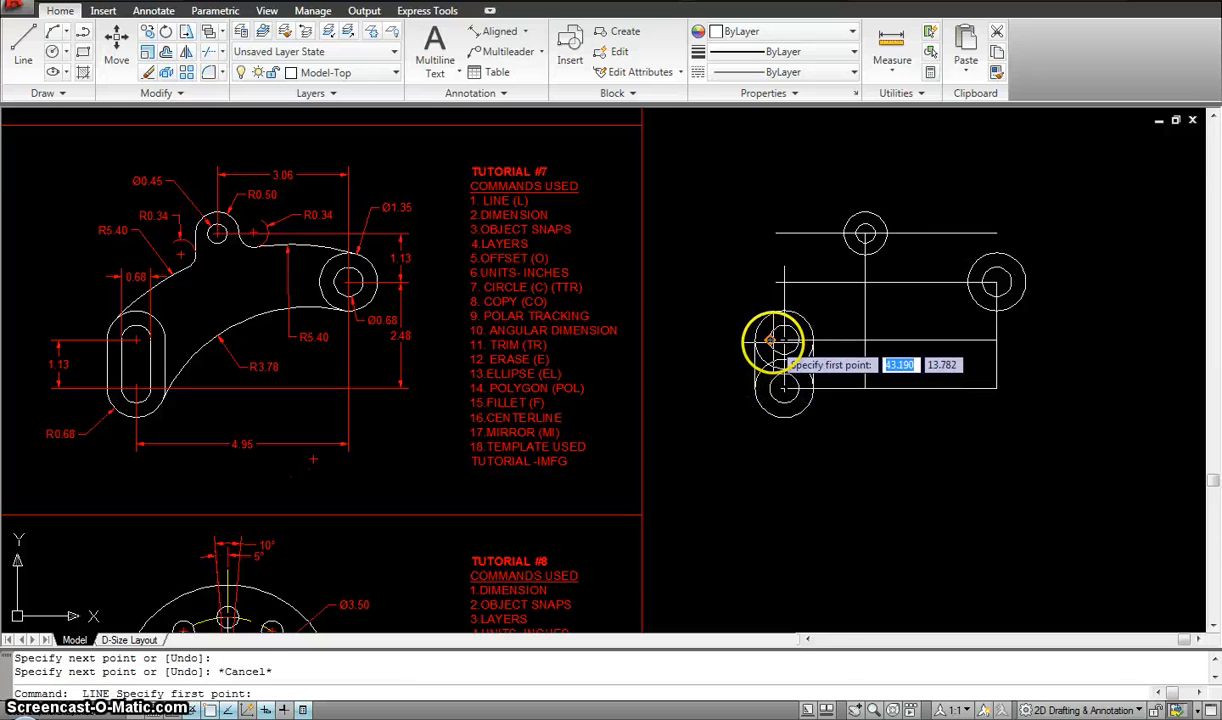
click(772, 341)
key(Escape)
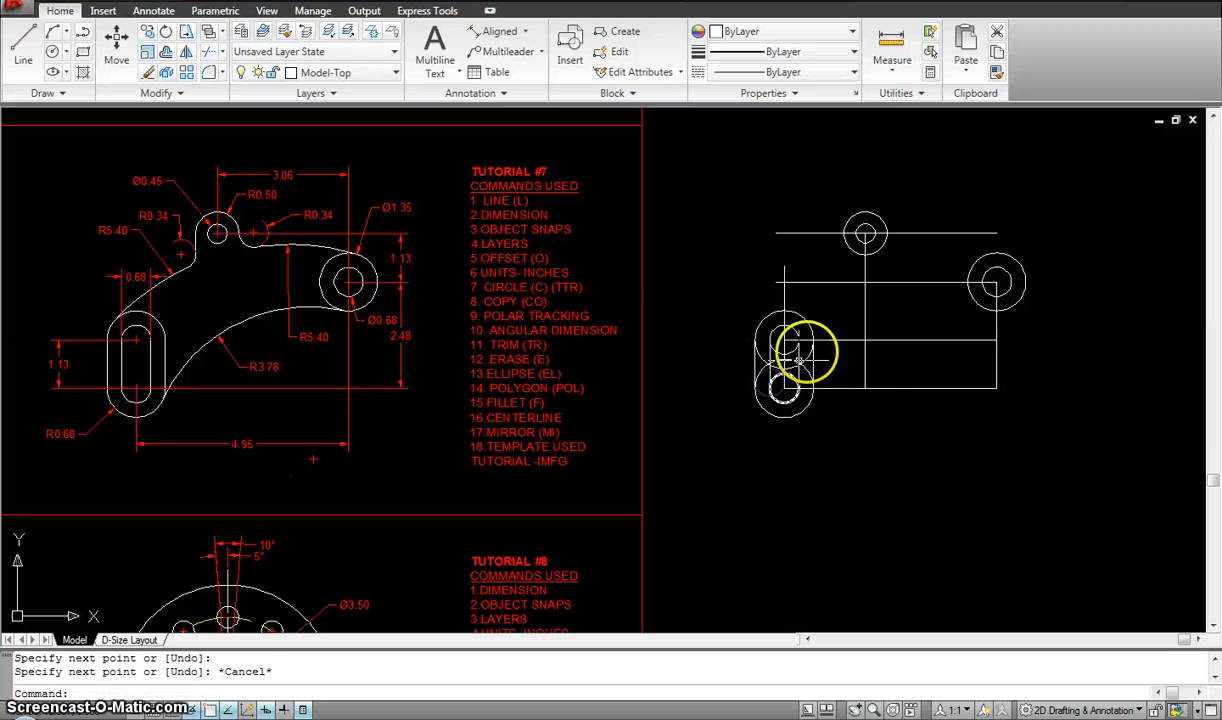
scroll(813, 349, up, 5)
key(Return)
click(772, 316)
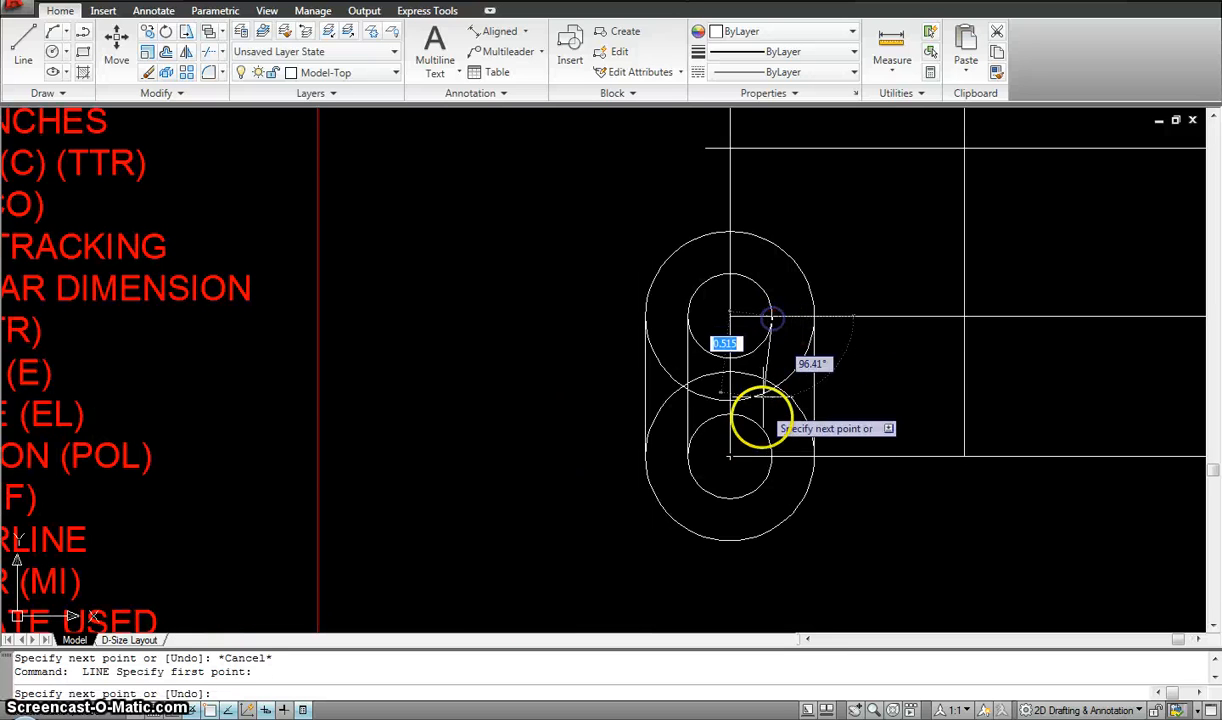
click(773, 455)
key(Escape)
scroll(780, 455, down, 4)
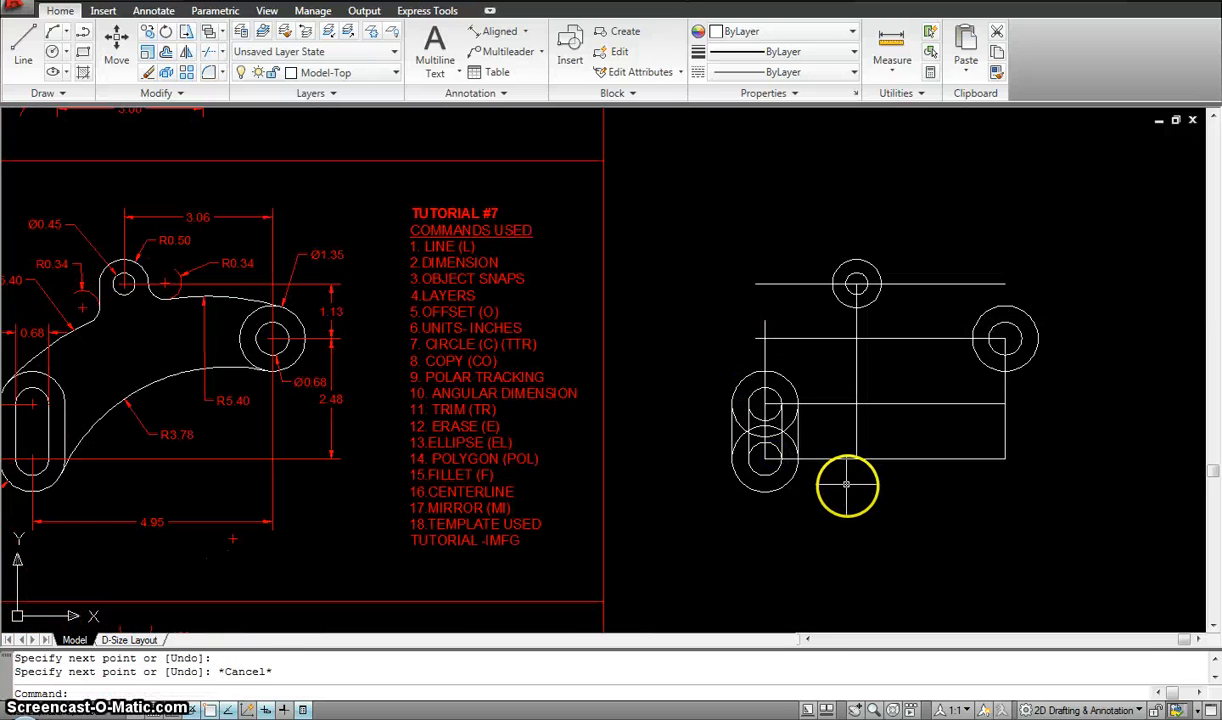
Trim the facing halves of the large and small slot circles, using the slot geometry as cutting edges.
text(tr)
key(Return)
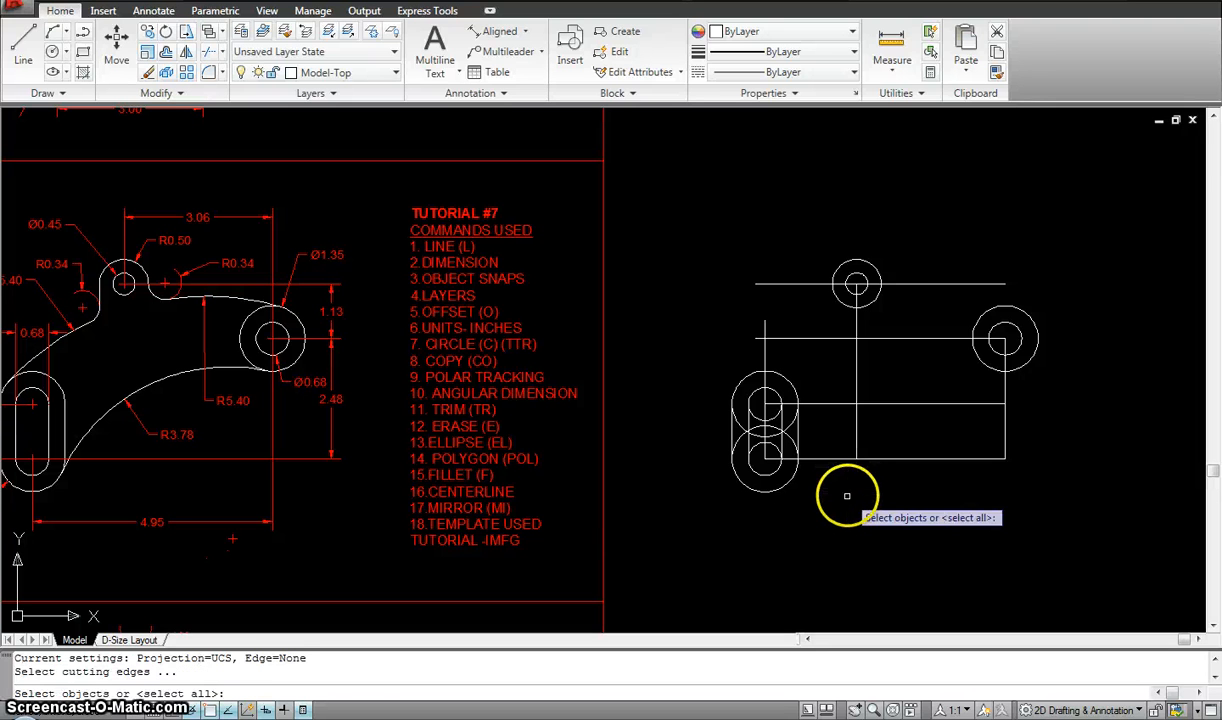
click(843, 546)
click(708, 345)
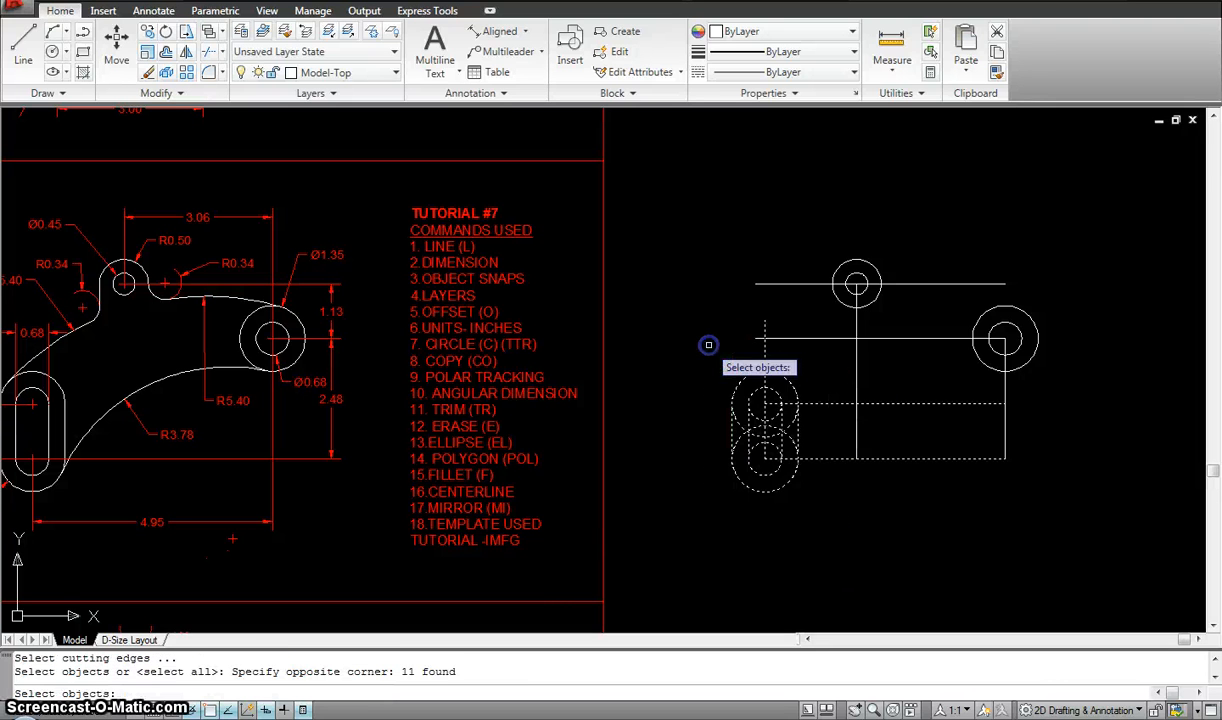
key(Return)
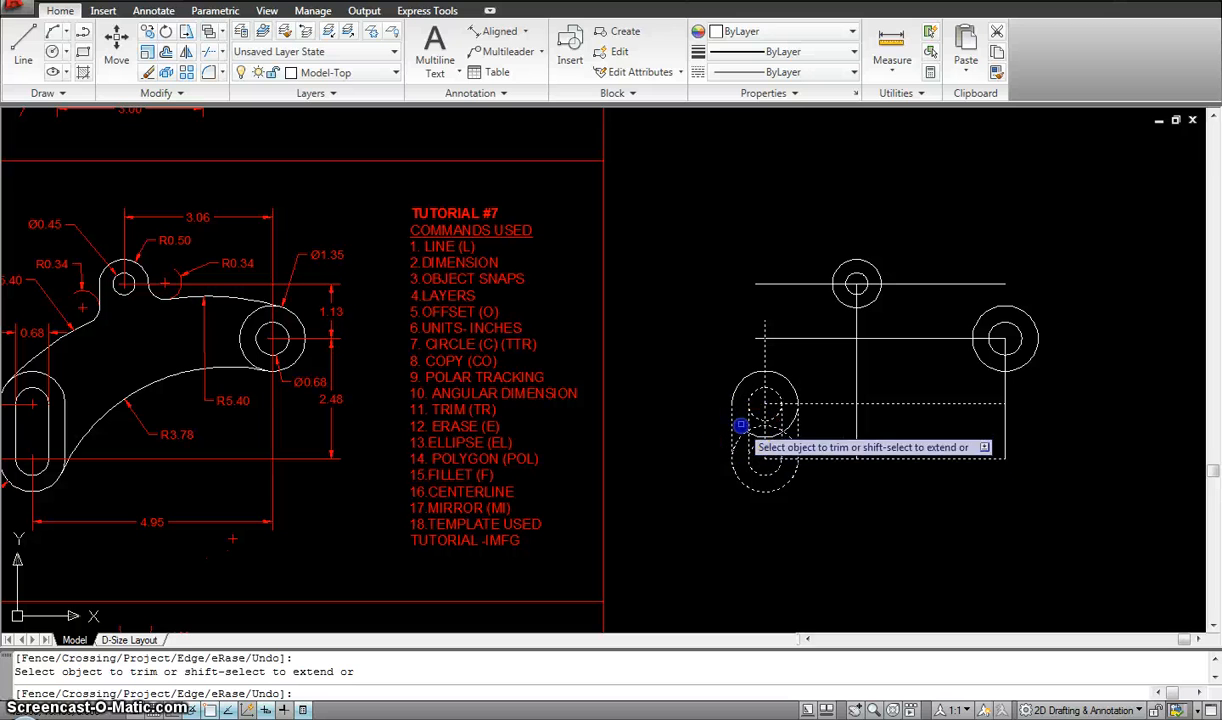
click(789, 424)
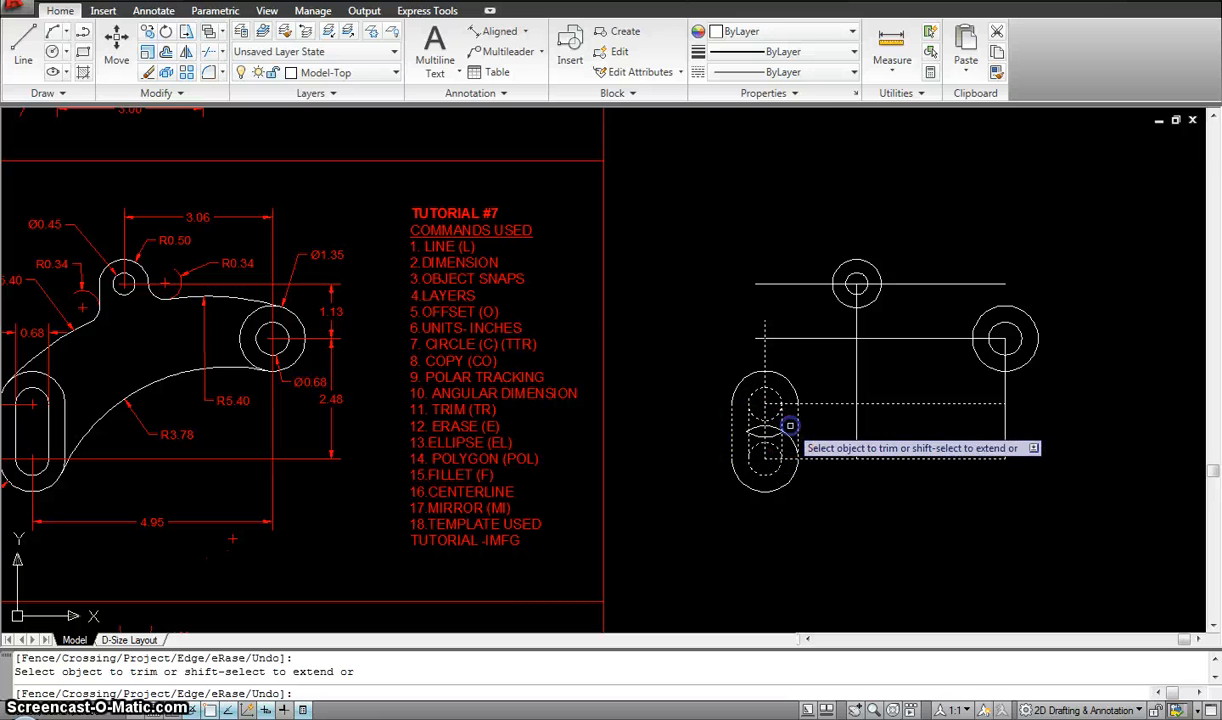
click(790, 438)
click(777, 447)
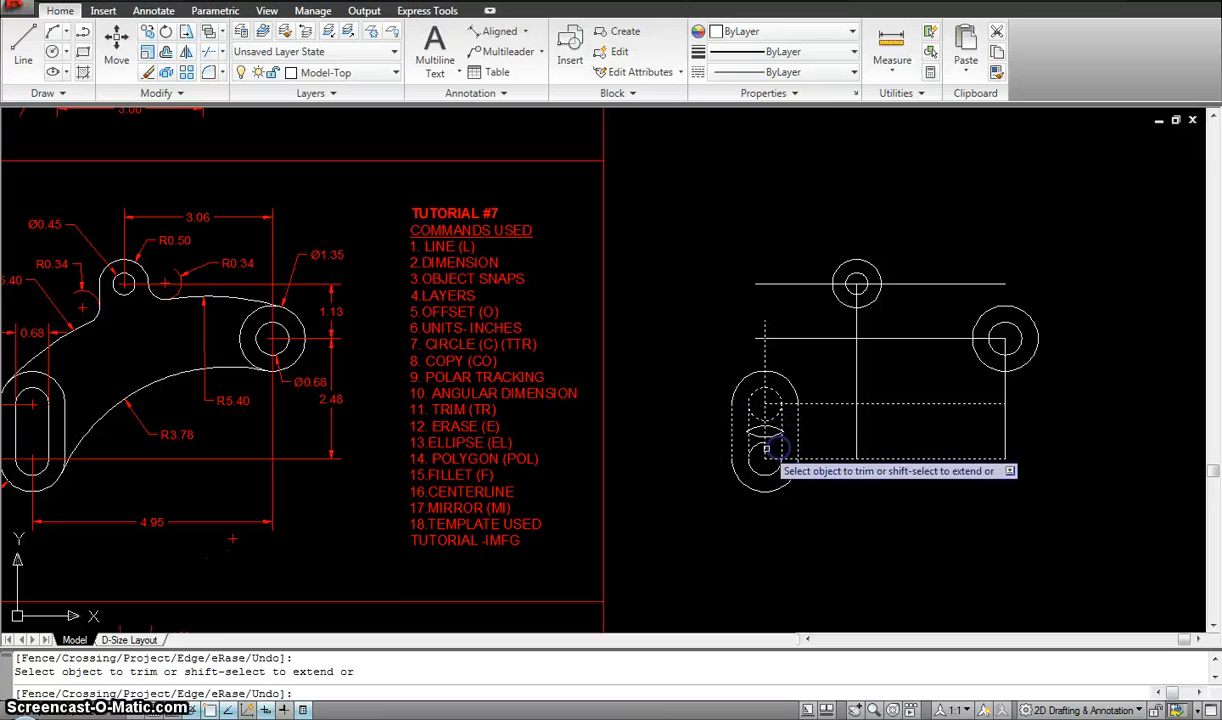
click(756, 447)
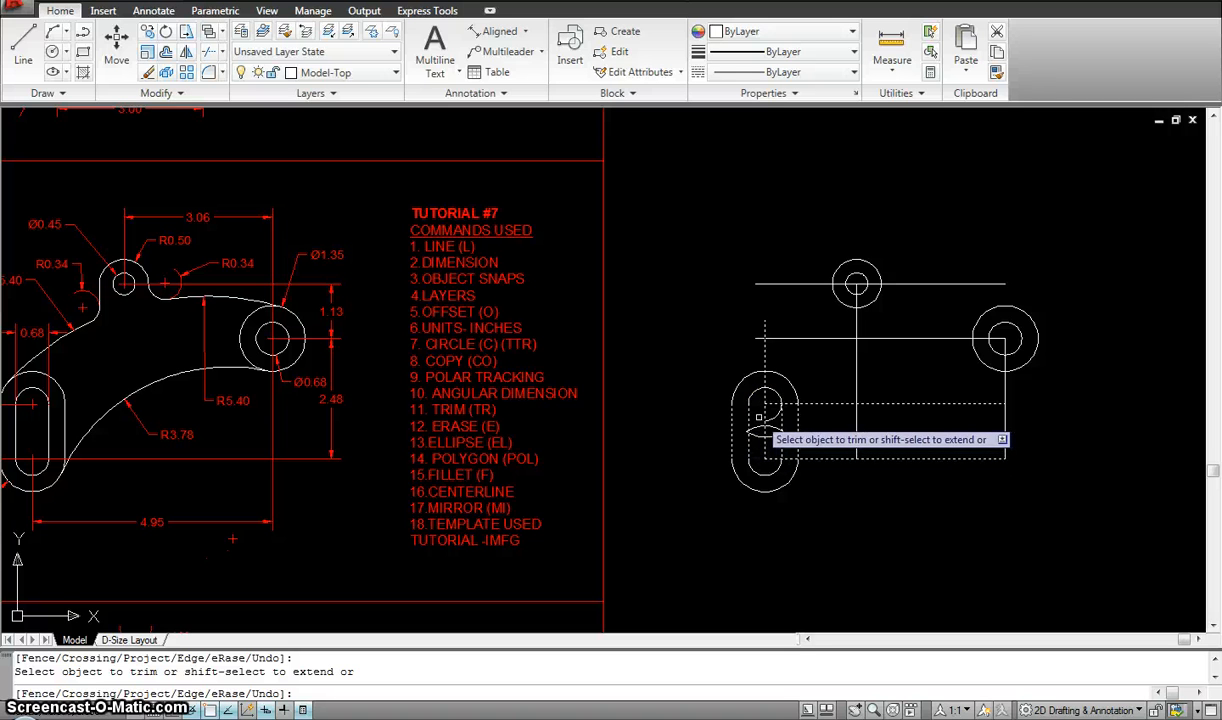
click(769, 425)
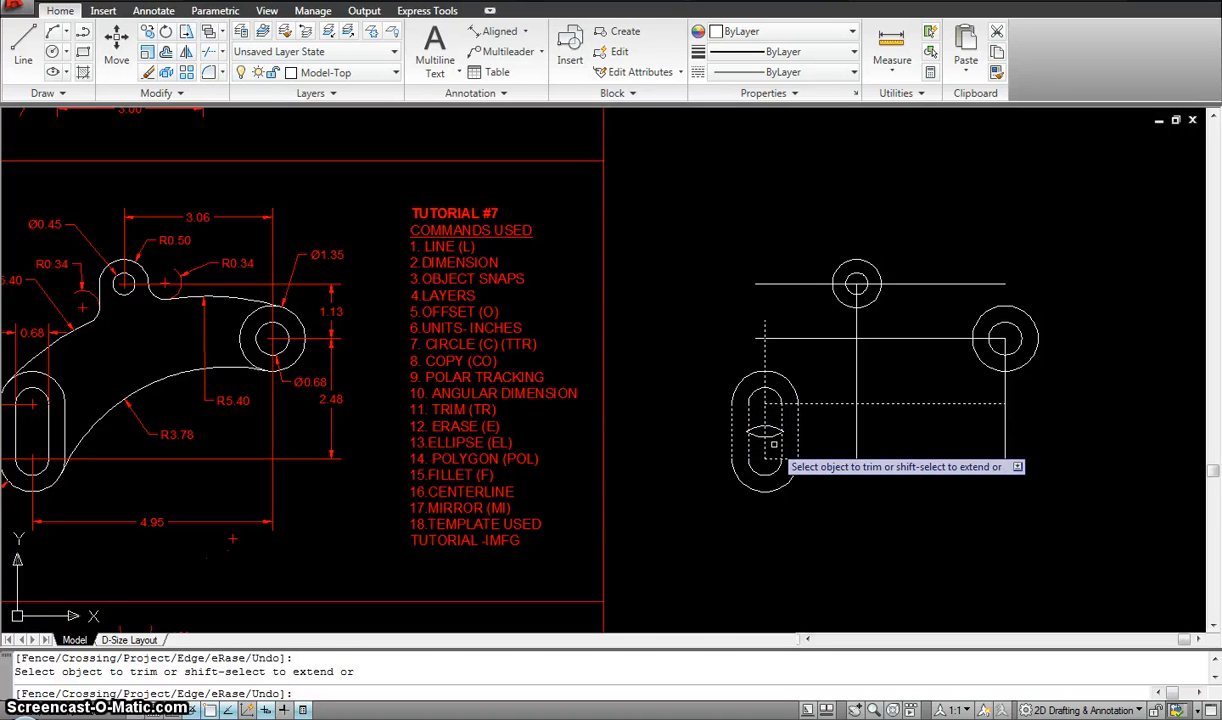
key(Escape)
Erase the two leftover arc pieces crossing the middle of the slot.
scroll(774, 447, up, 2)
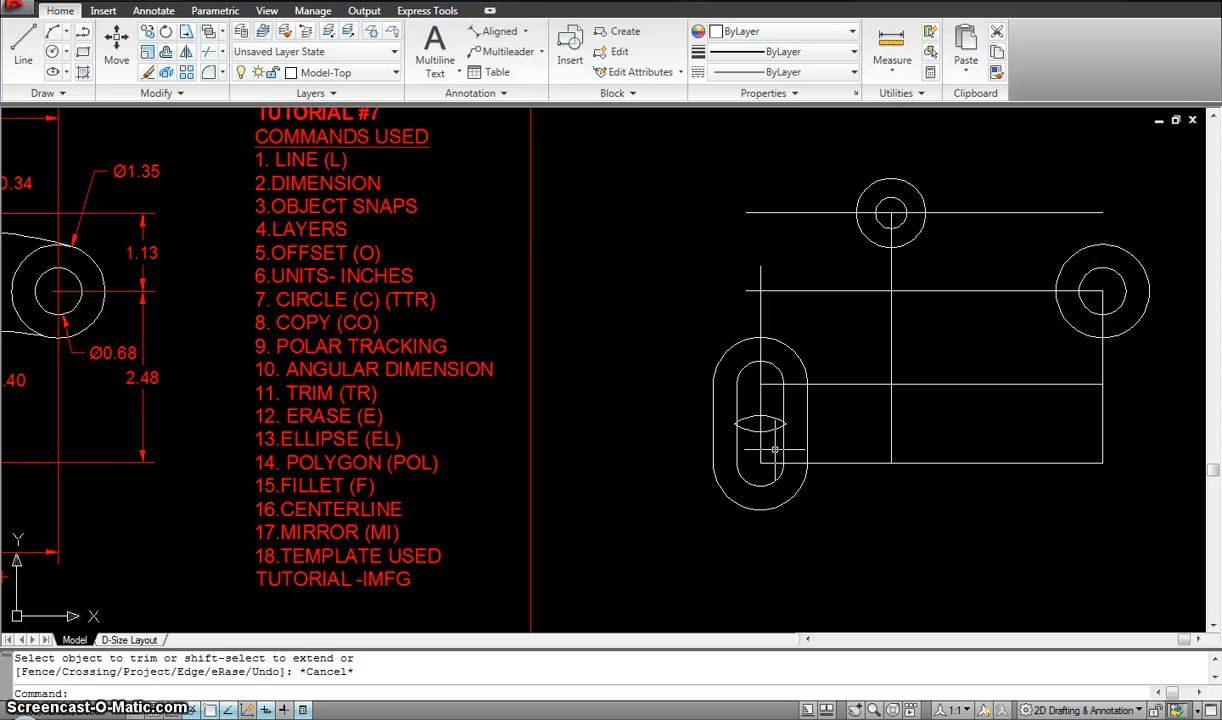
click(775, 439)
click(772, 412)
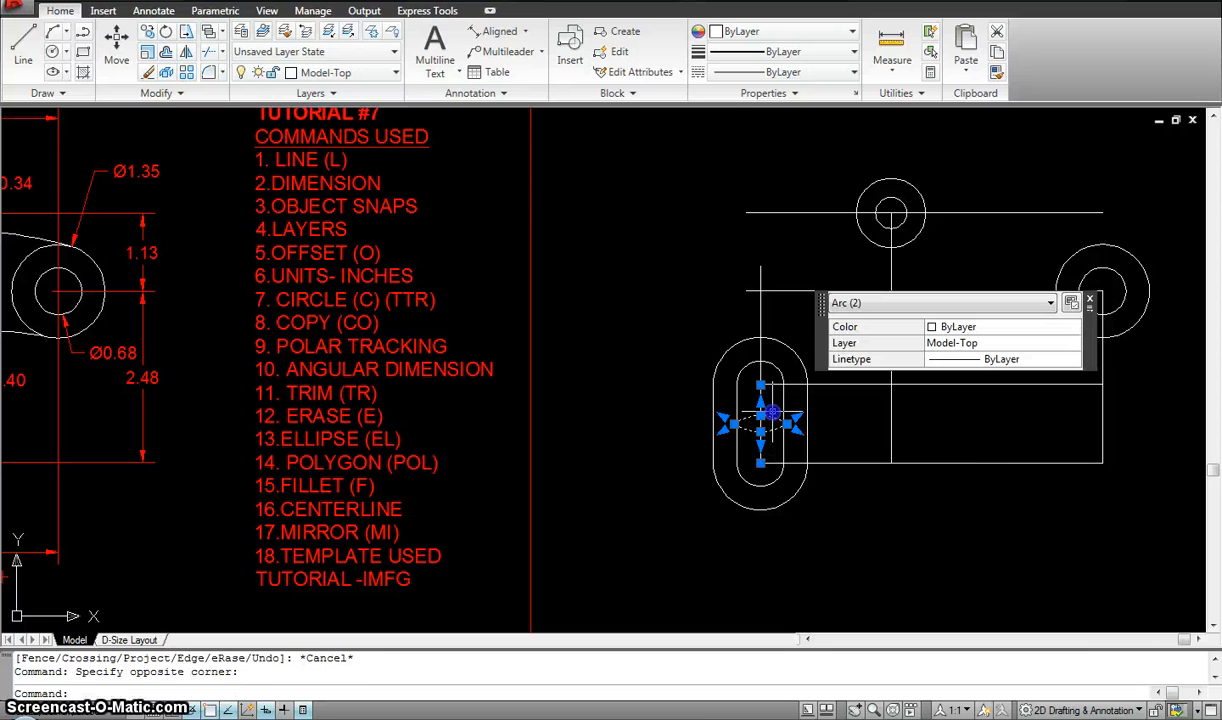
key(Delete)
Examine the arc radii connecting the slot and circles in the Tutorial #7 reference drawing, comparing them with the new geometry.
scroll(867, 469, down, 5)
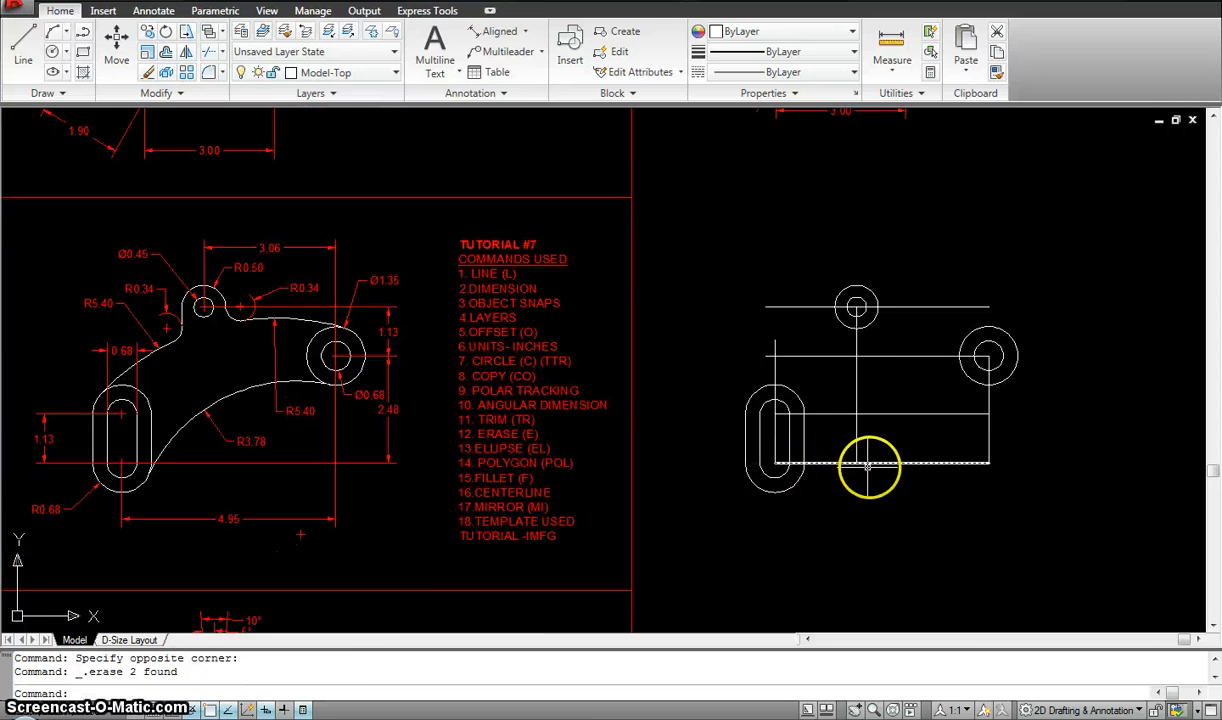
middle_drag(869, 468, 859, 467)
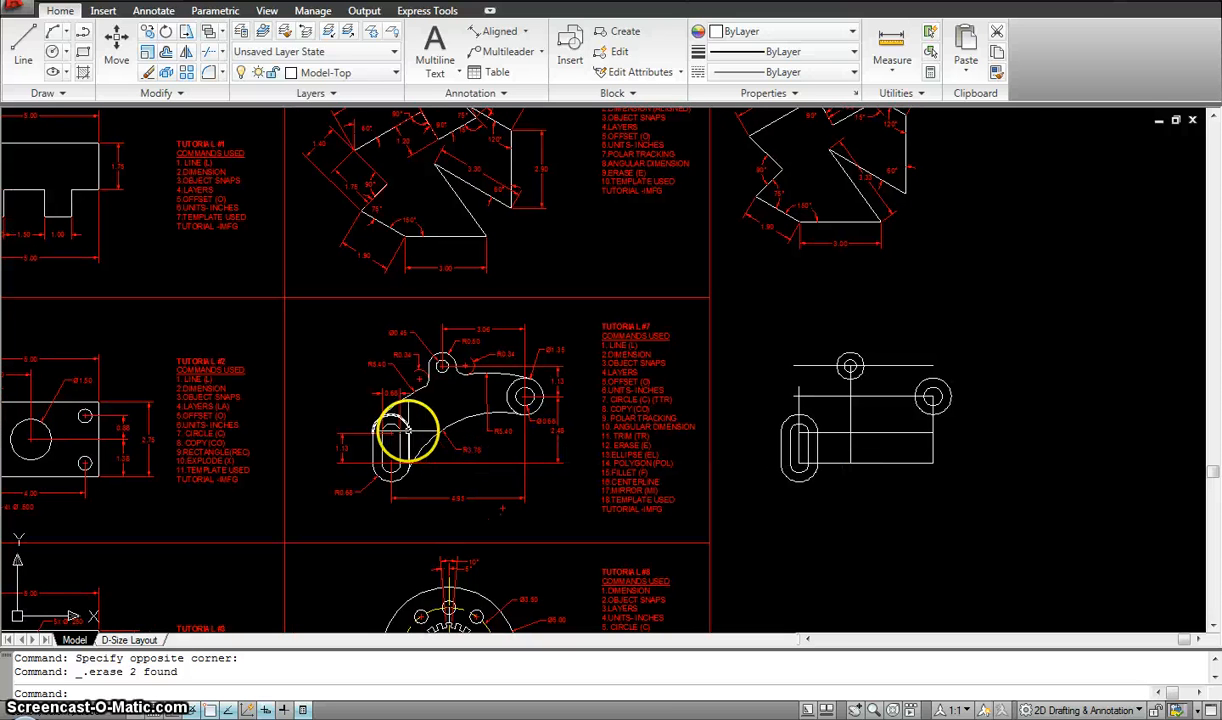
scroll(485, 458, up, 4)
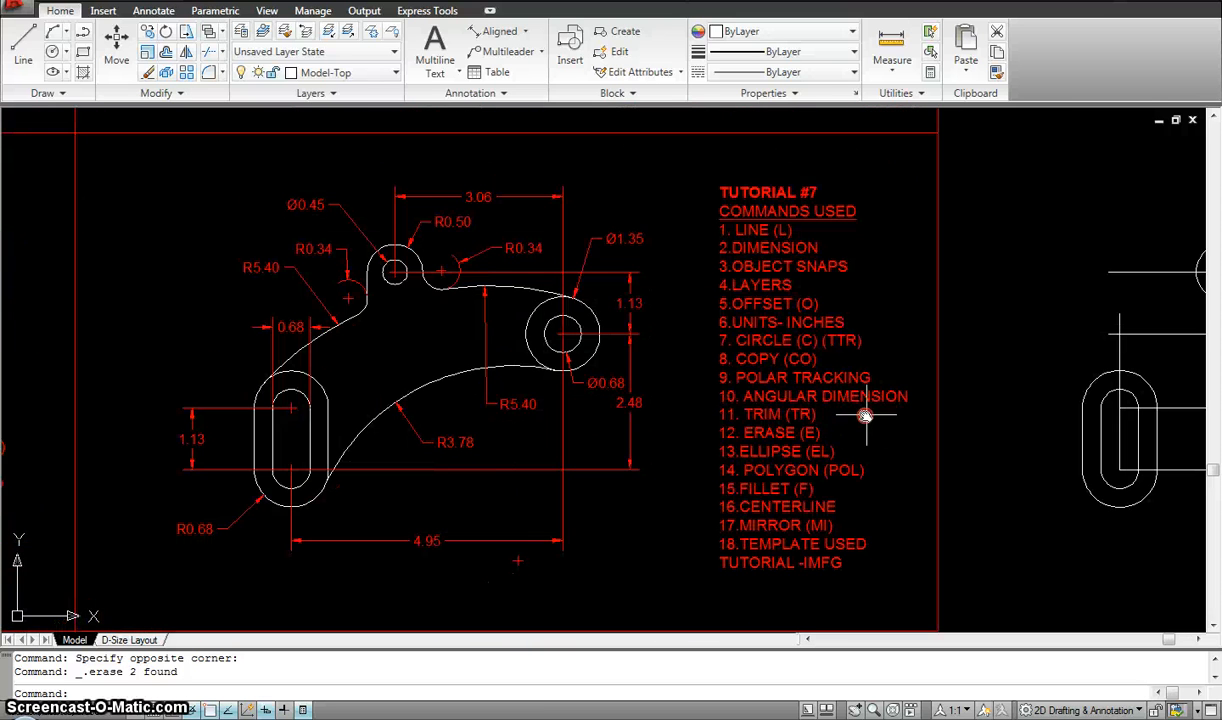
scroll(720, 392, up, 1)
middle_drag(725, 384, 713, 382)
scroll(713, 382, down, 2)
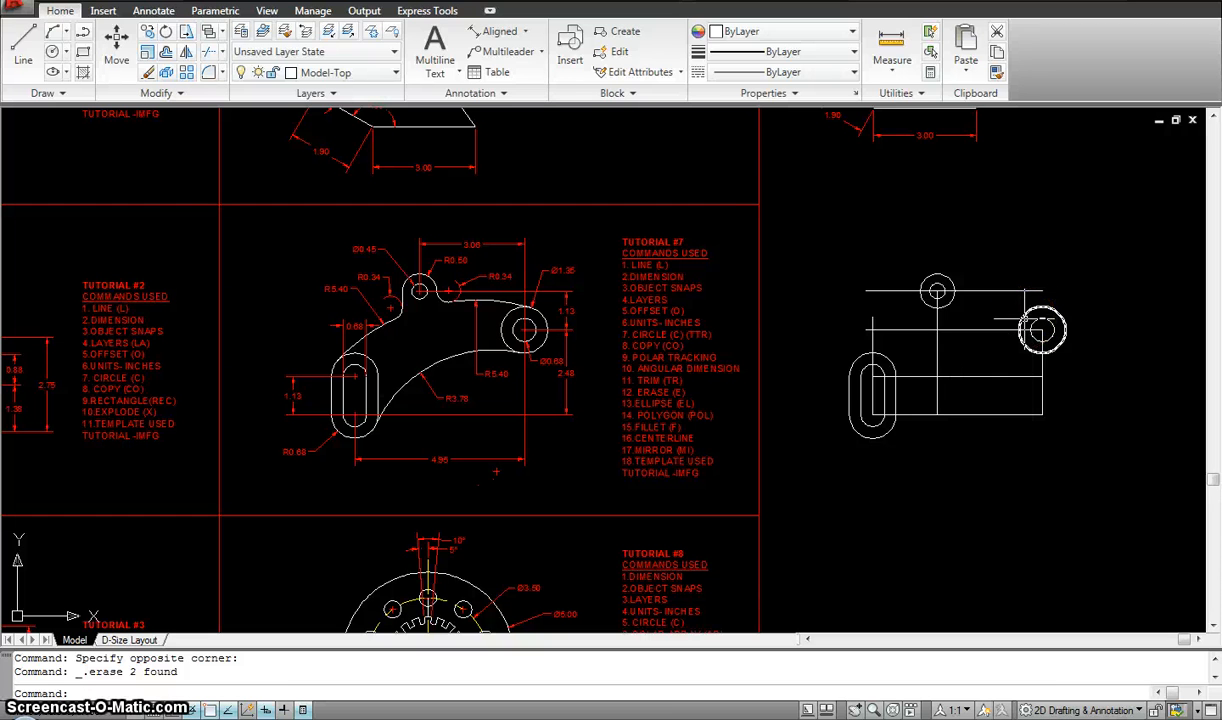
click(1021, 355)
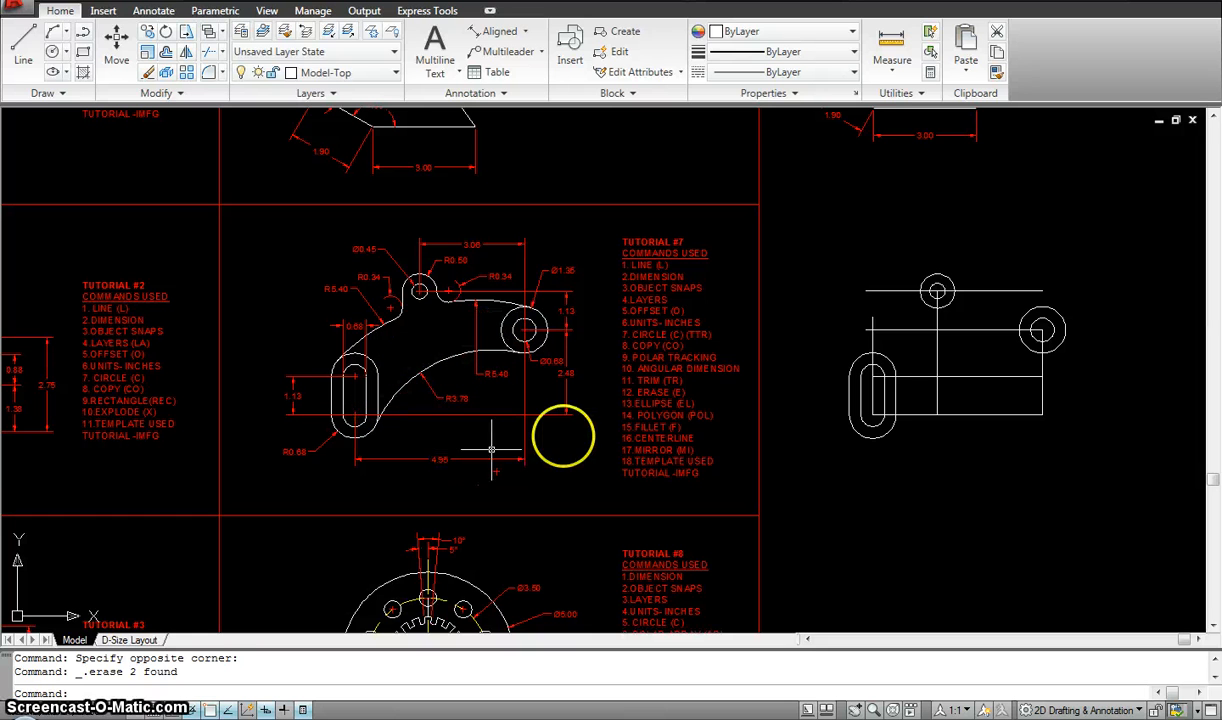
key(Escape)
key(Escape)
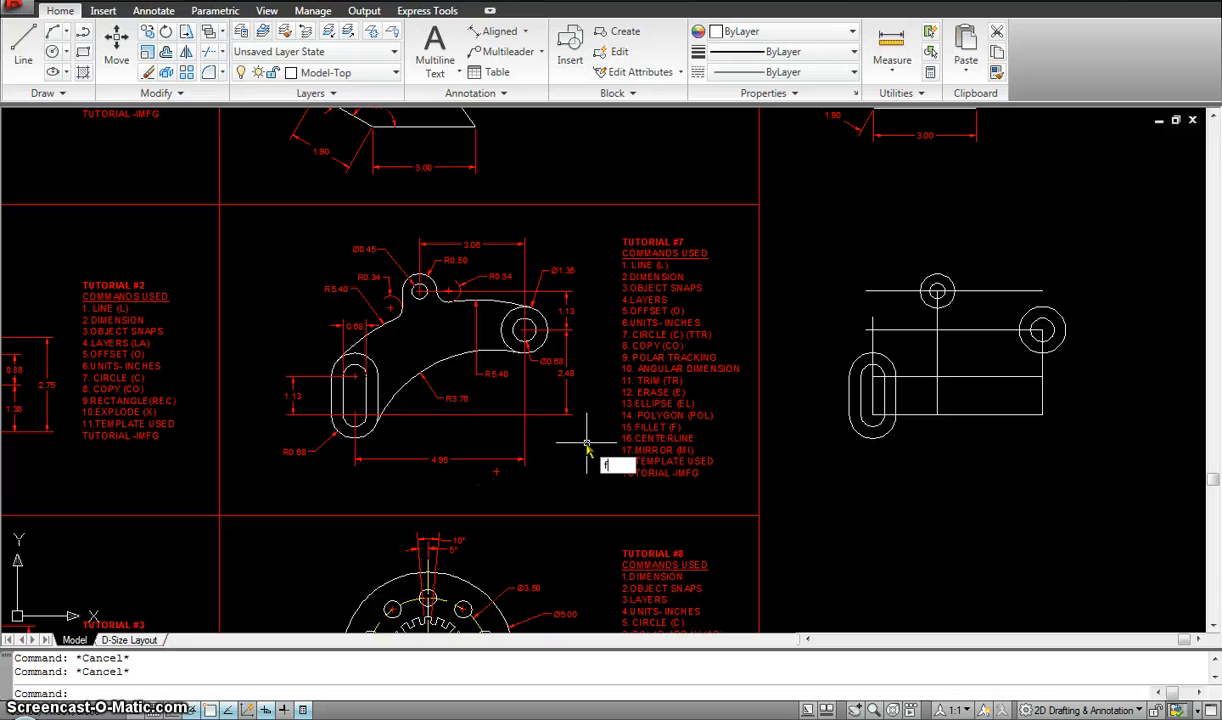
Fillet the slot's lower outer arc to the underside of the right large circle with a radius of 3.78.
key(Return)
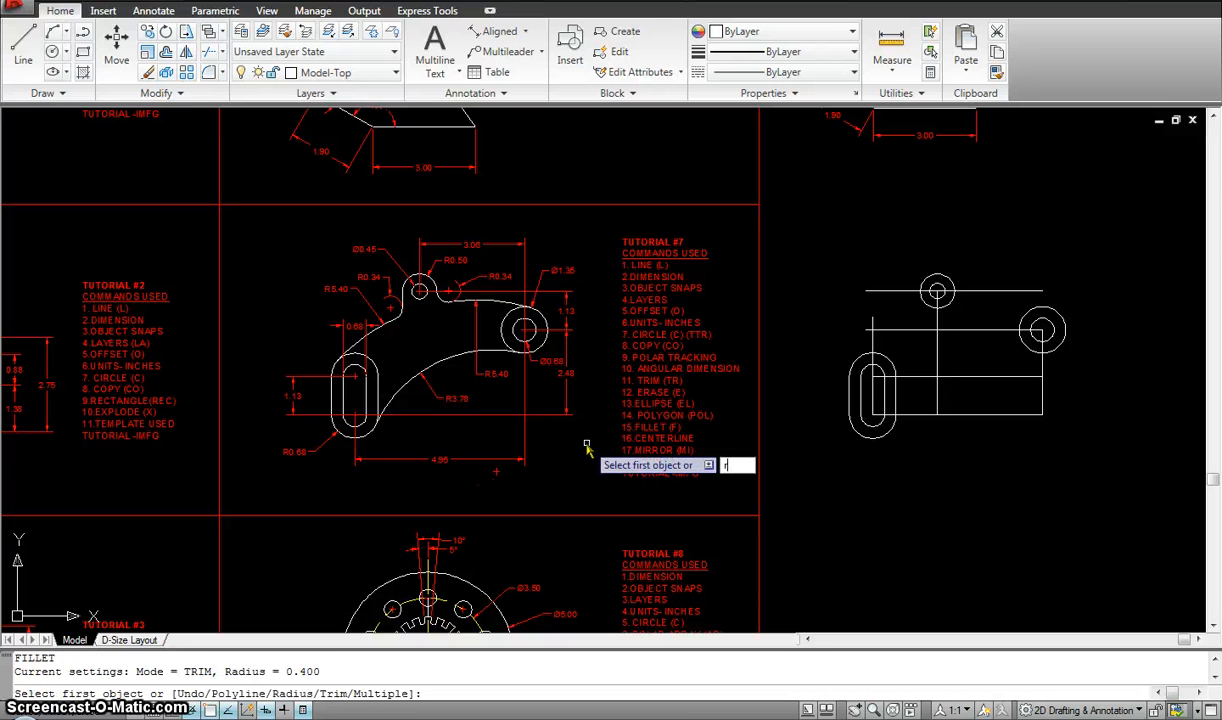
key(Return)
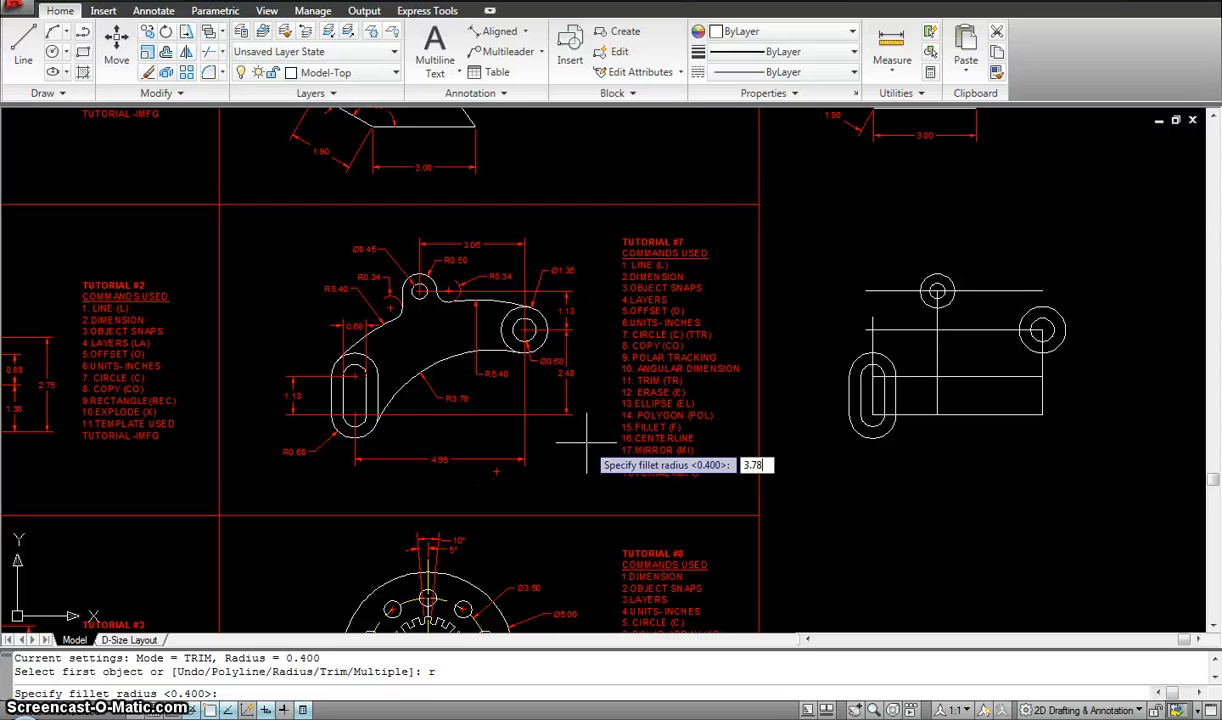
key(Return)
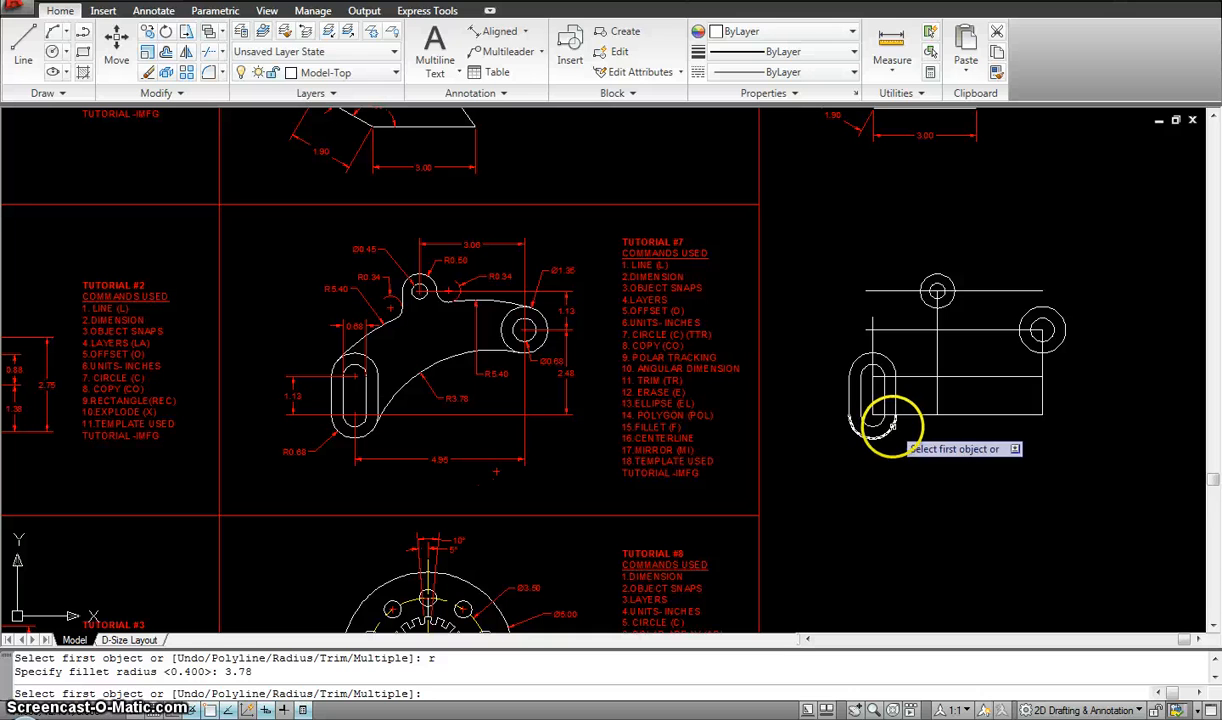
click(892, 427)
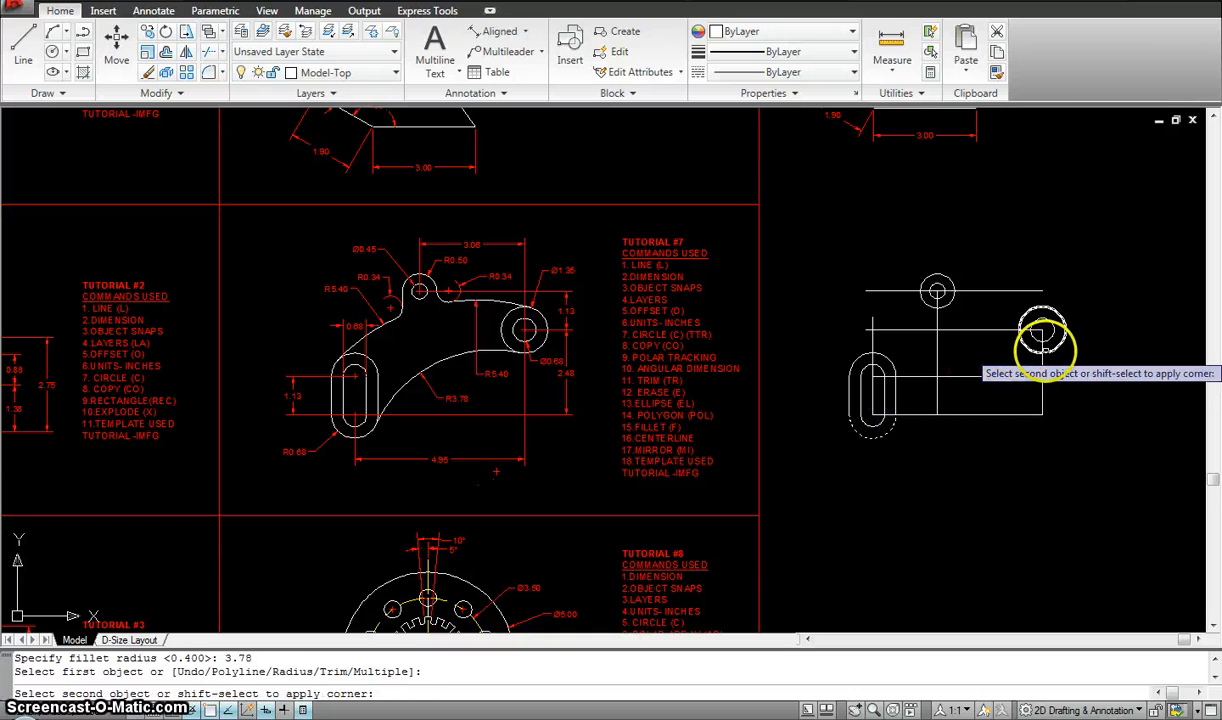
click(1032, 344)
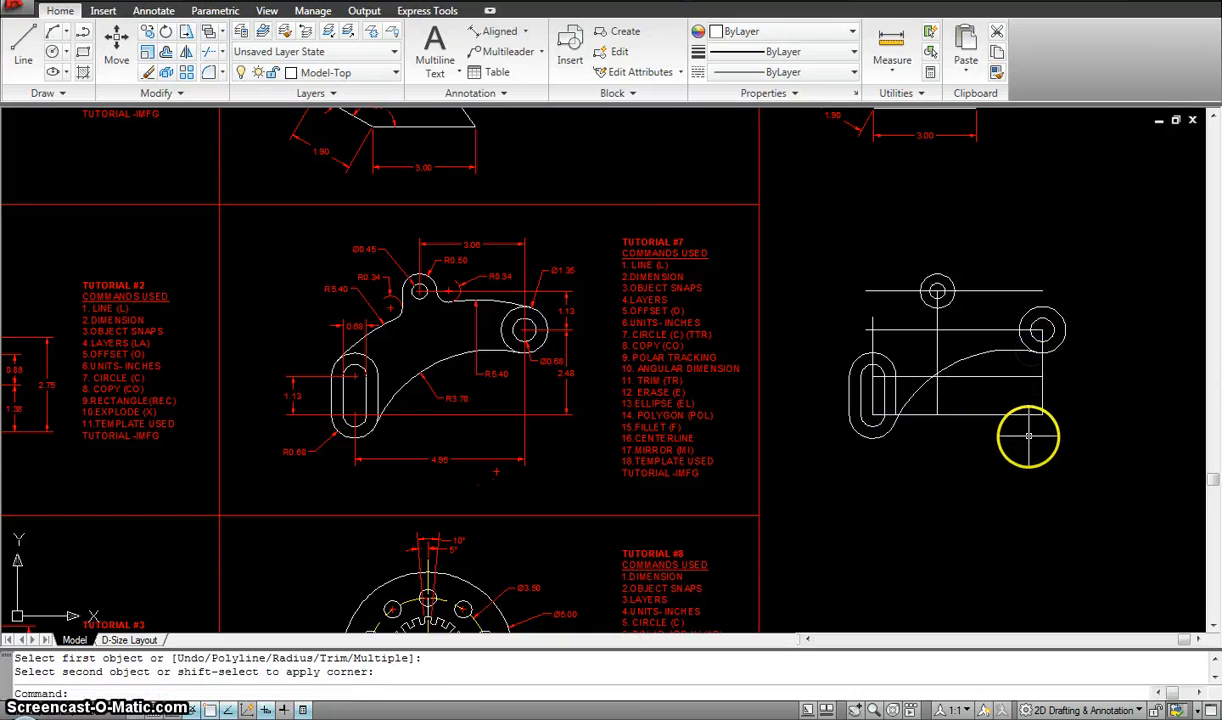
scroll(1081, 316, up, 2)
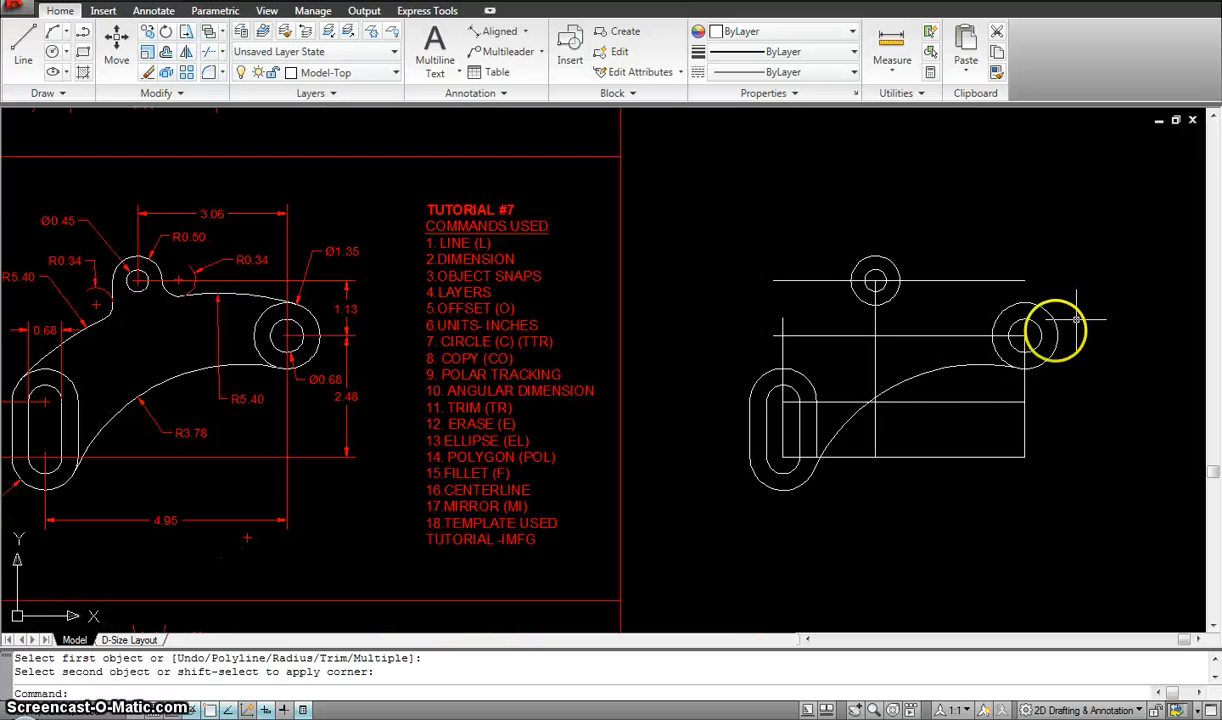
click(933, 369)
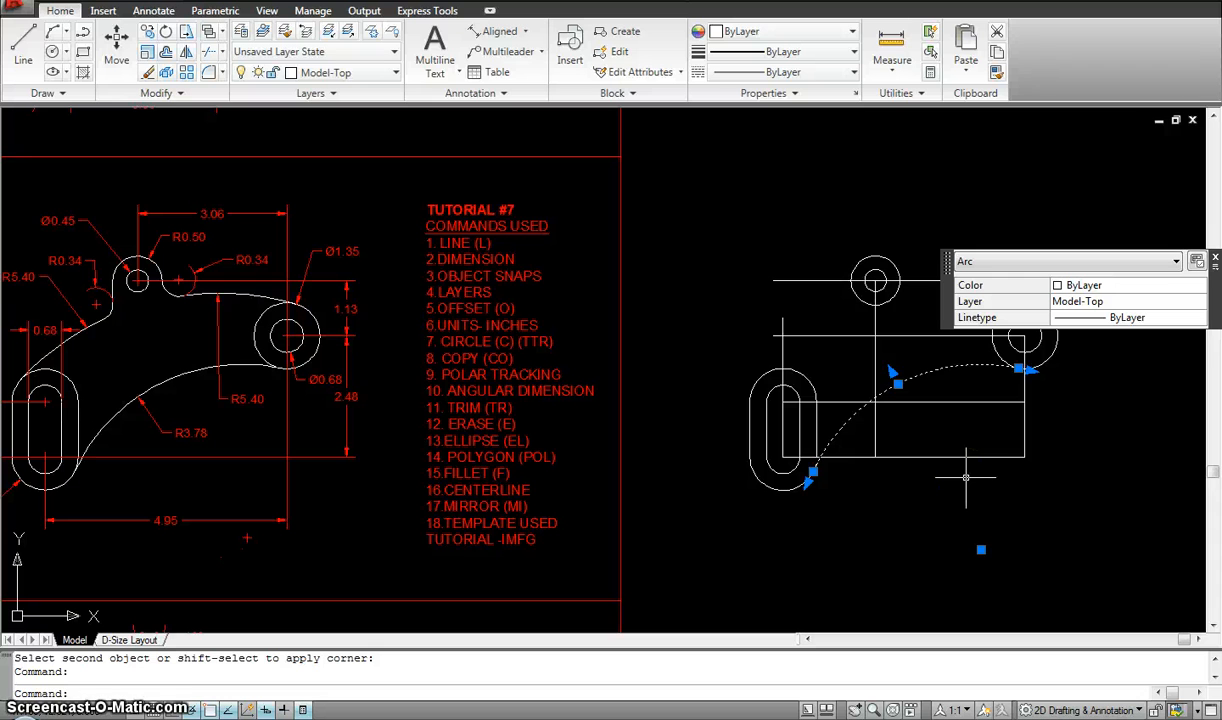
key(Escape)
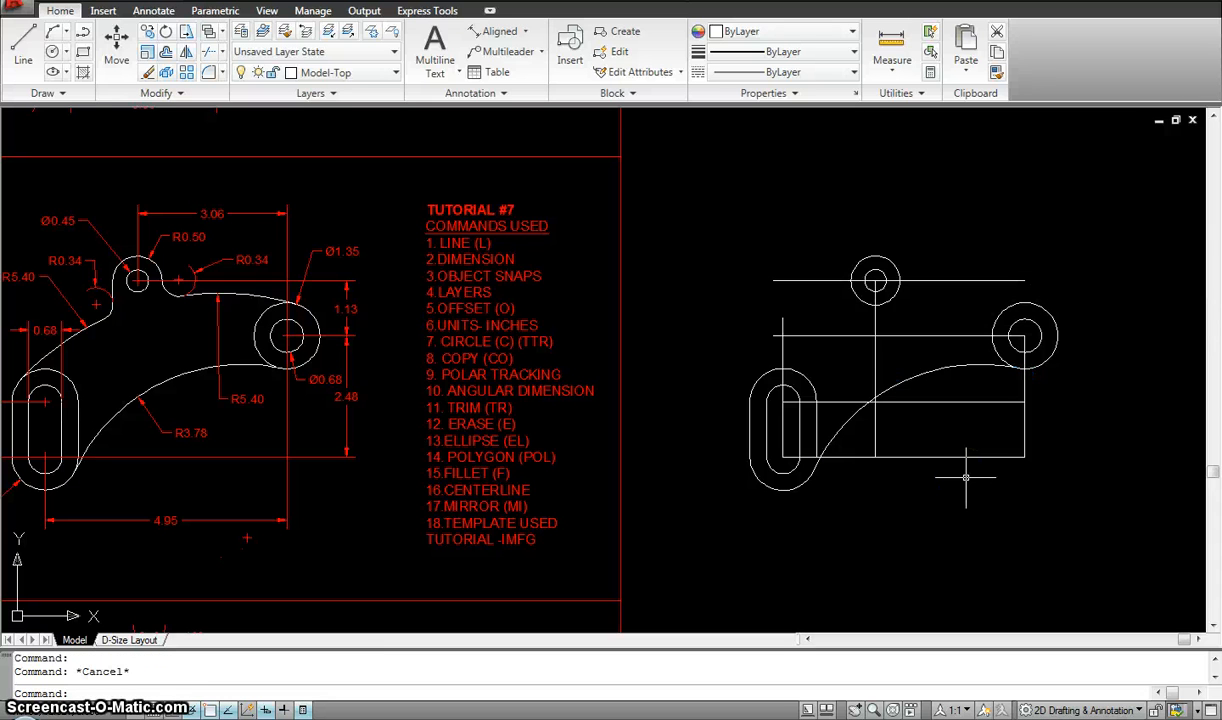
middle_drag(862, 346, 886, 360)
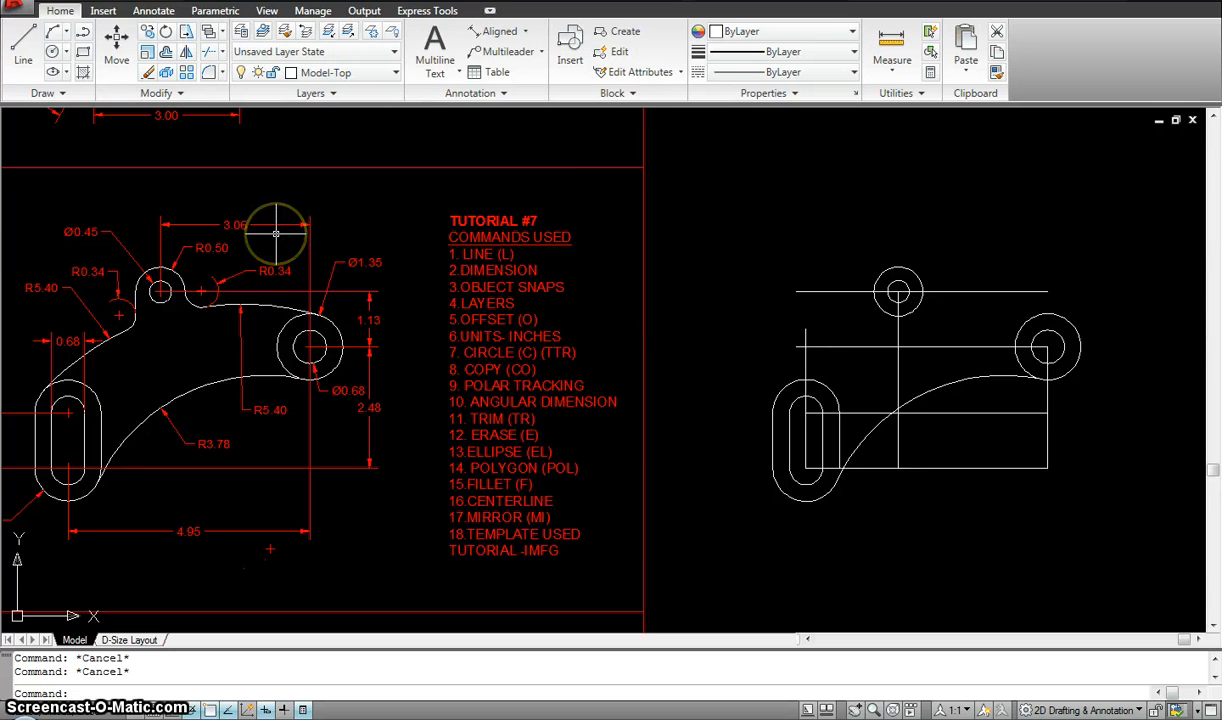
text(f)
key(Return)
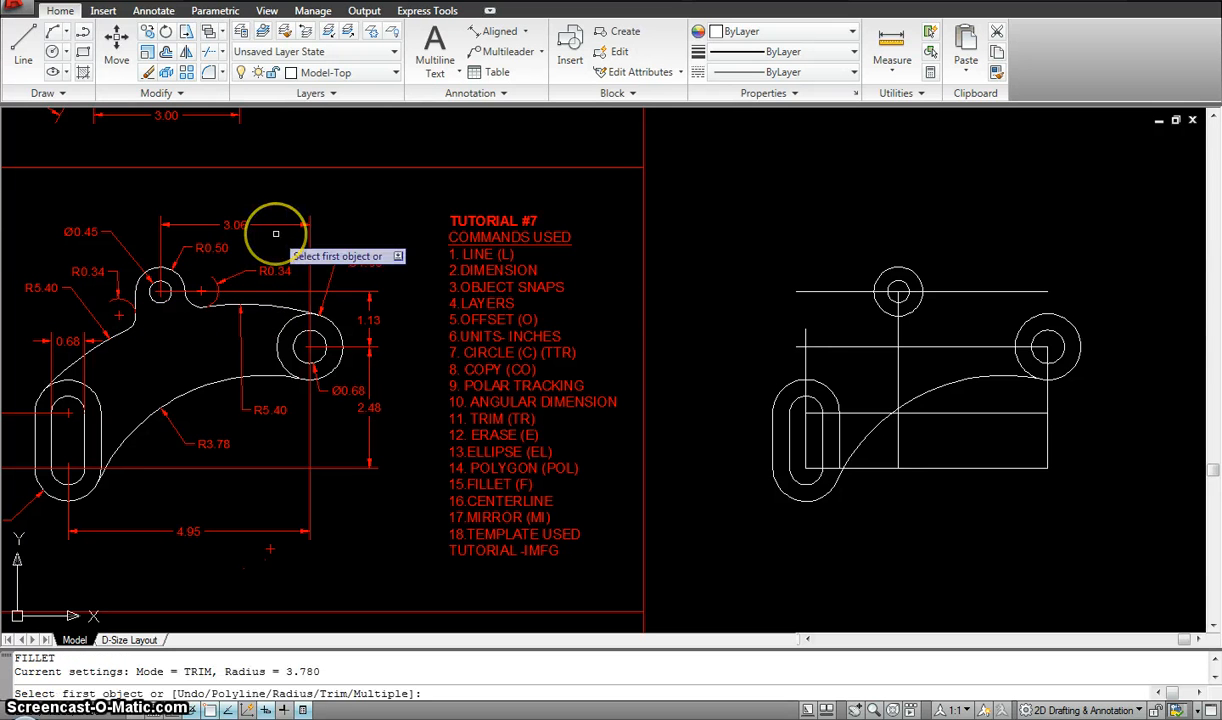
text(r)
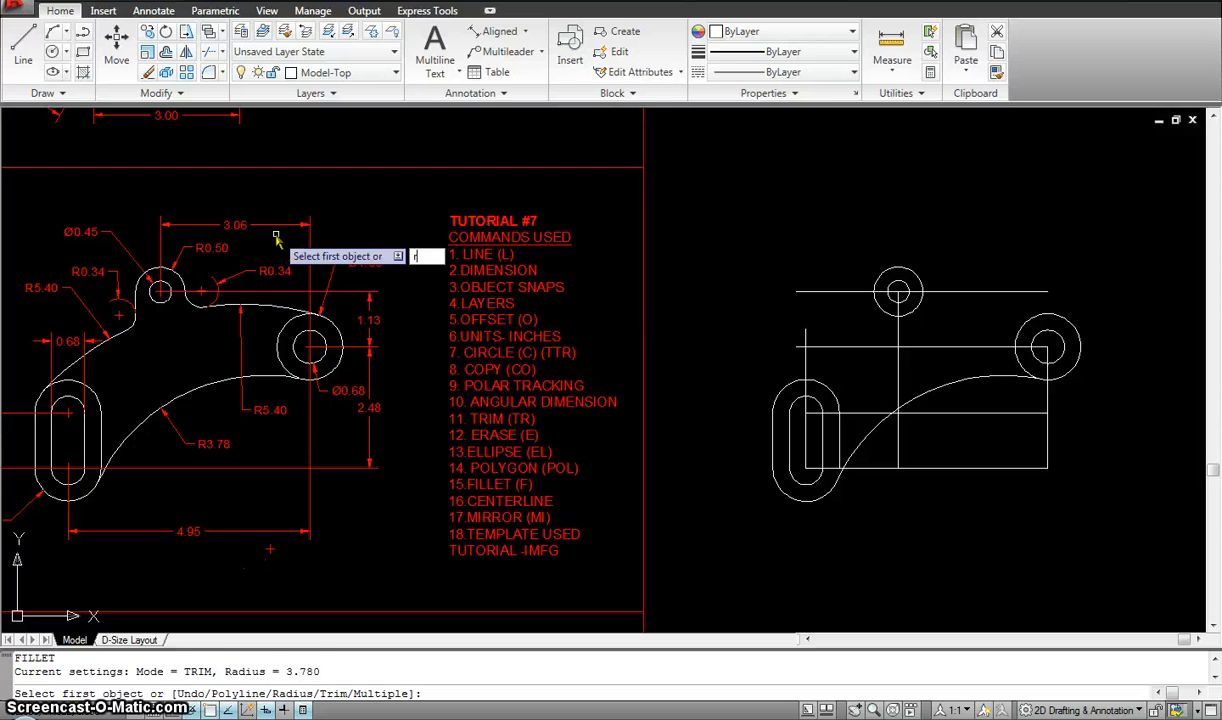
key(Return)
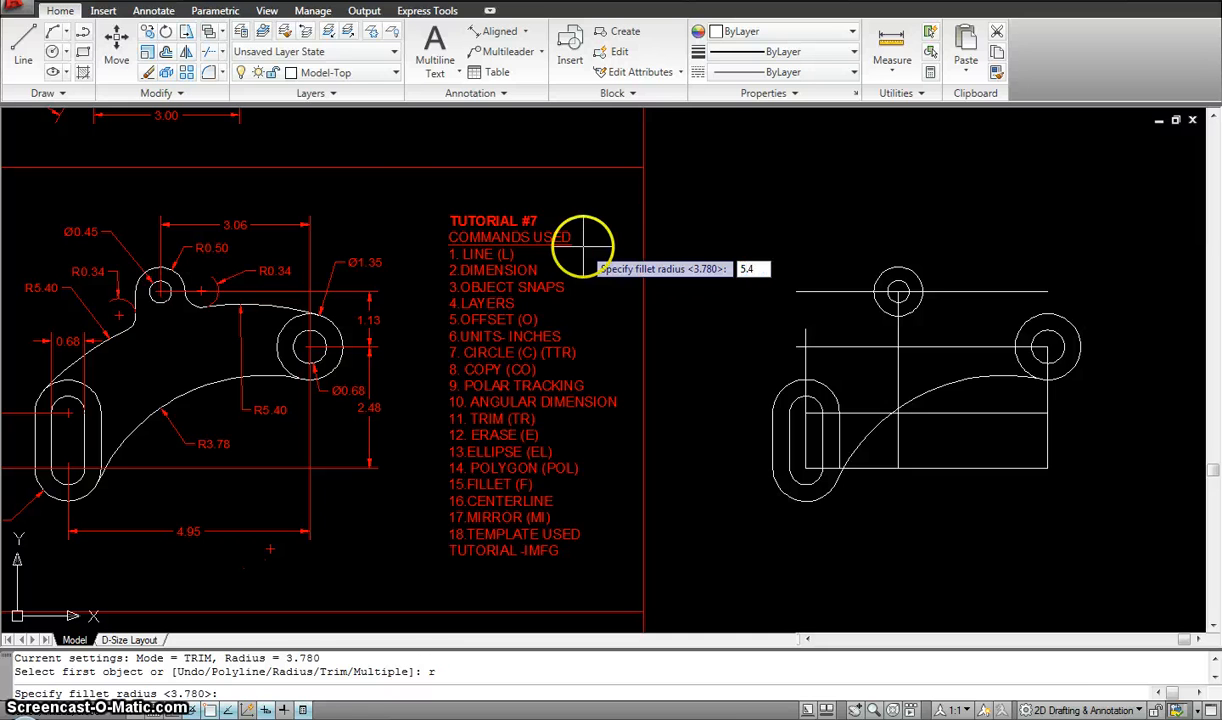
key(Return)
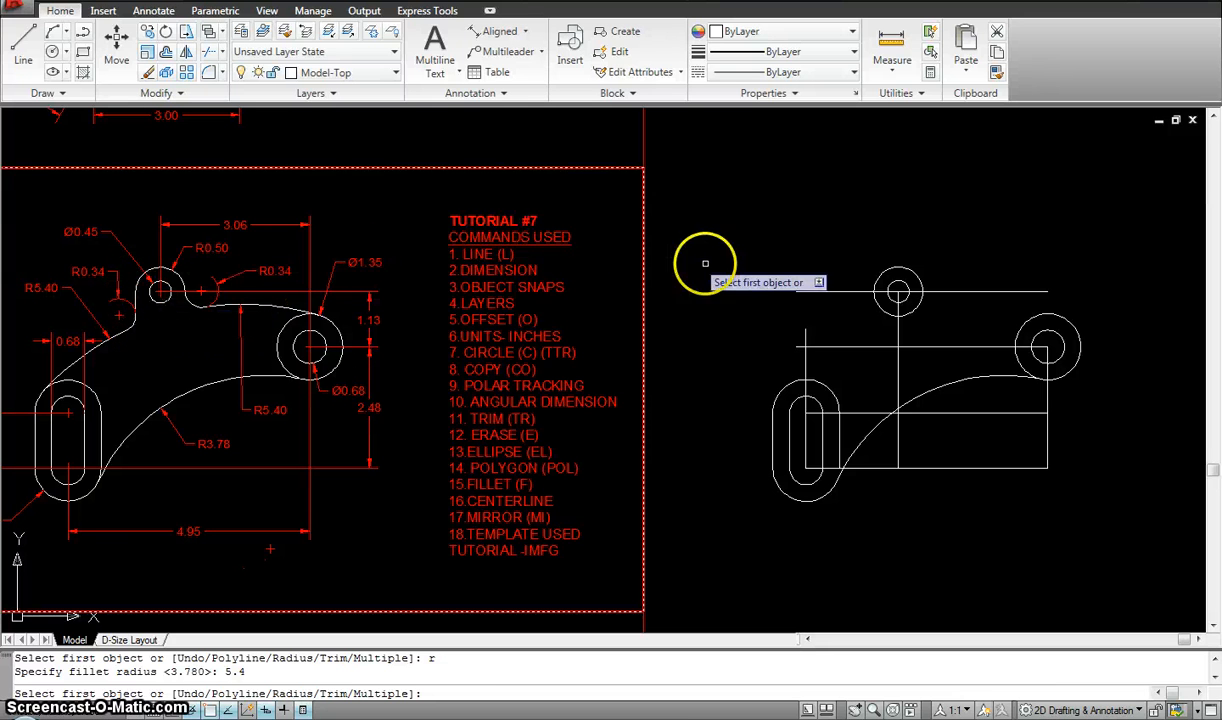
key(Escape)
Draw a short vertical line from the left quadrant of the top boss's outer circle down to the horizontal construction line below.
text(l)
key(Return)
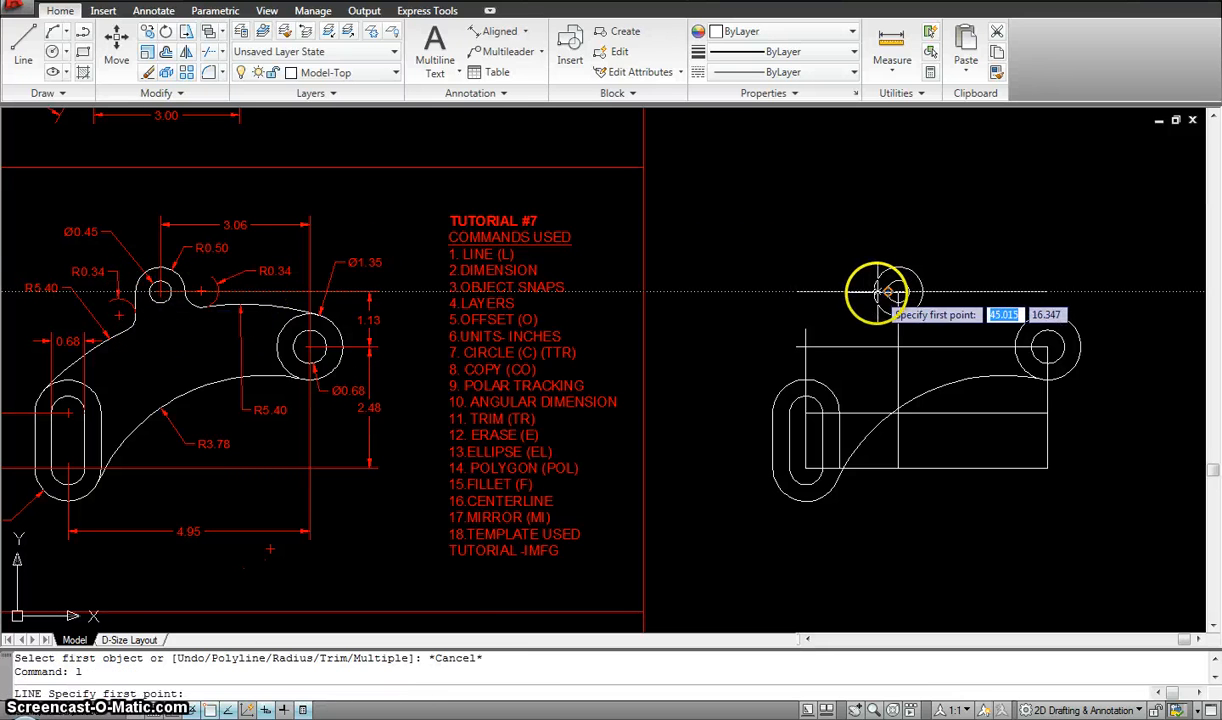
click(875, 293)
click(873, 348)
key(Escape)
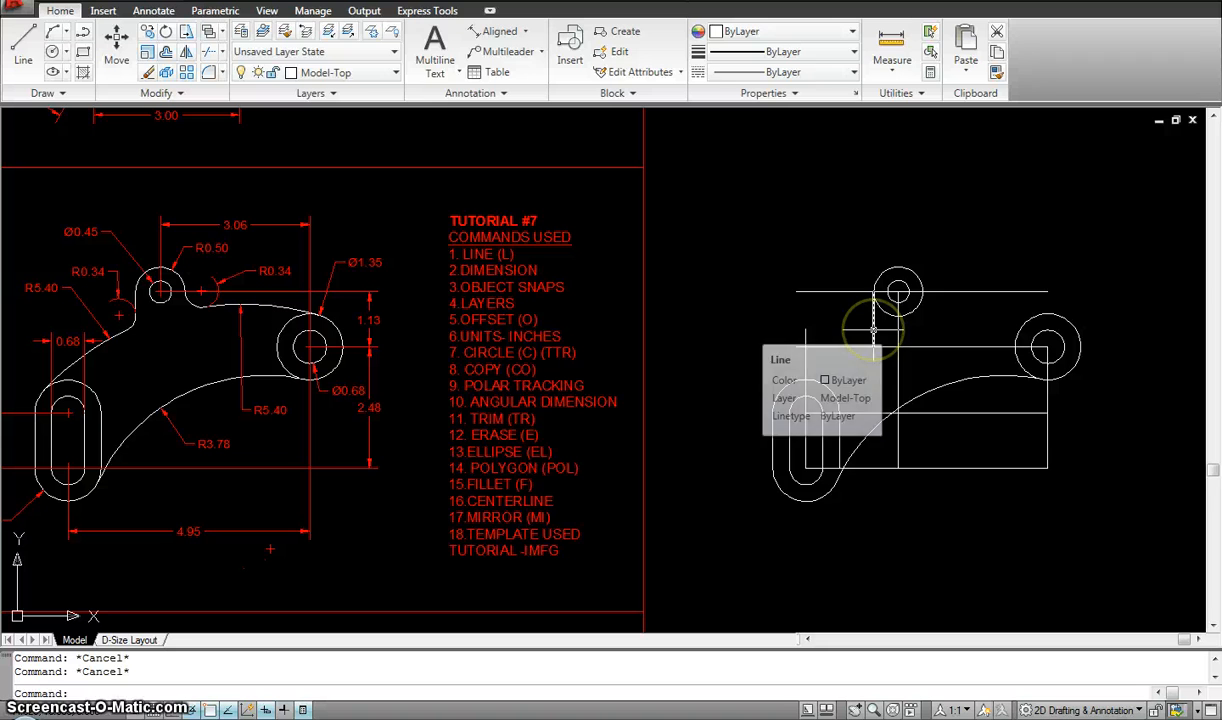
Try to fillet the slot's upper outer arc to the short vertical line with a radius of 5.4, and undo it.
text(f)
key(Return)
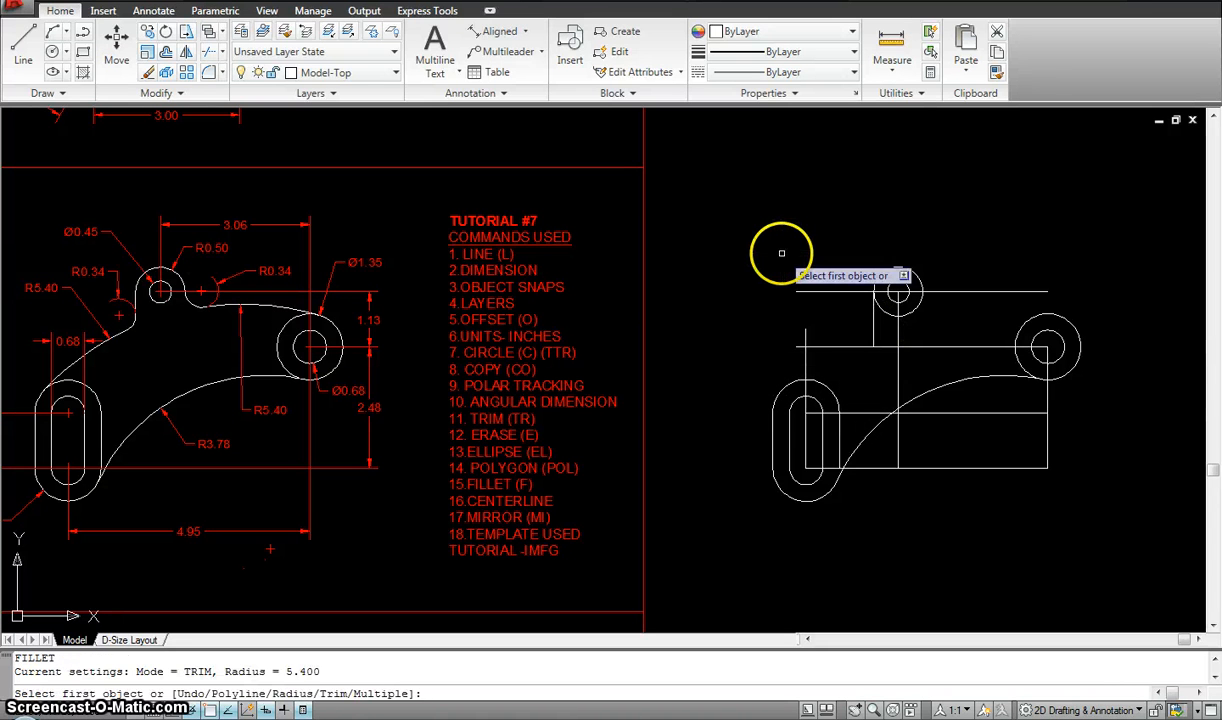
text(r)
key(Return)
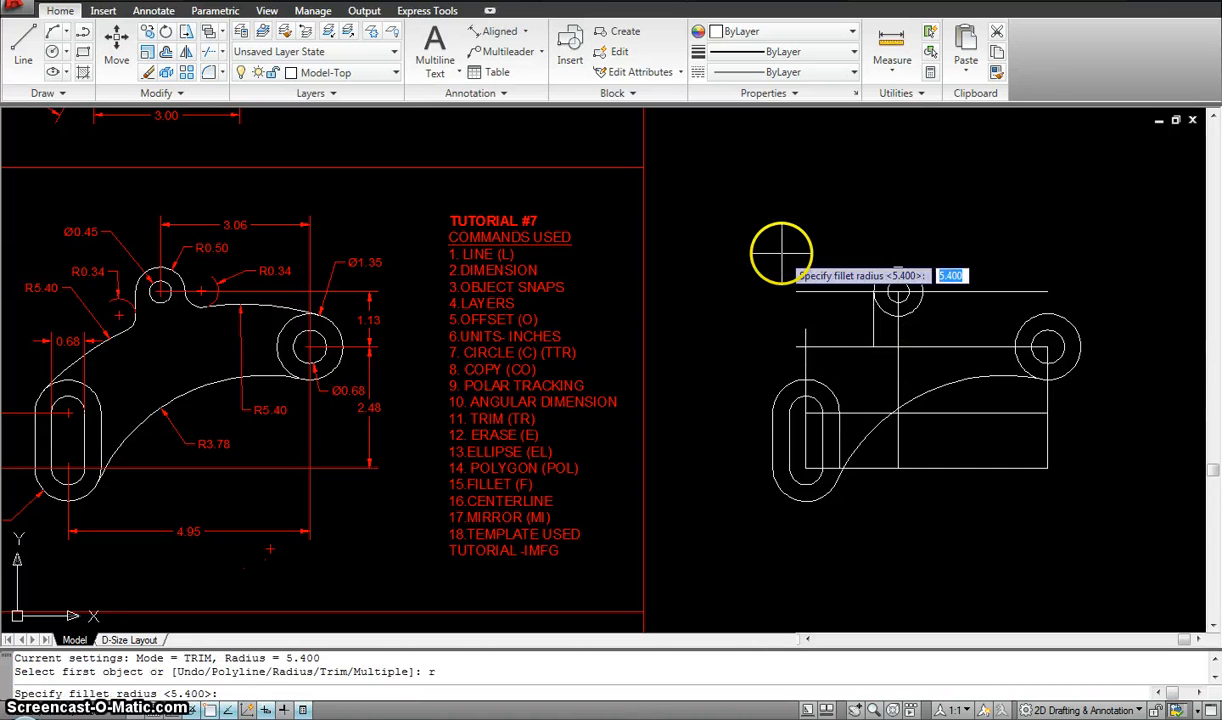
text(5)
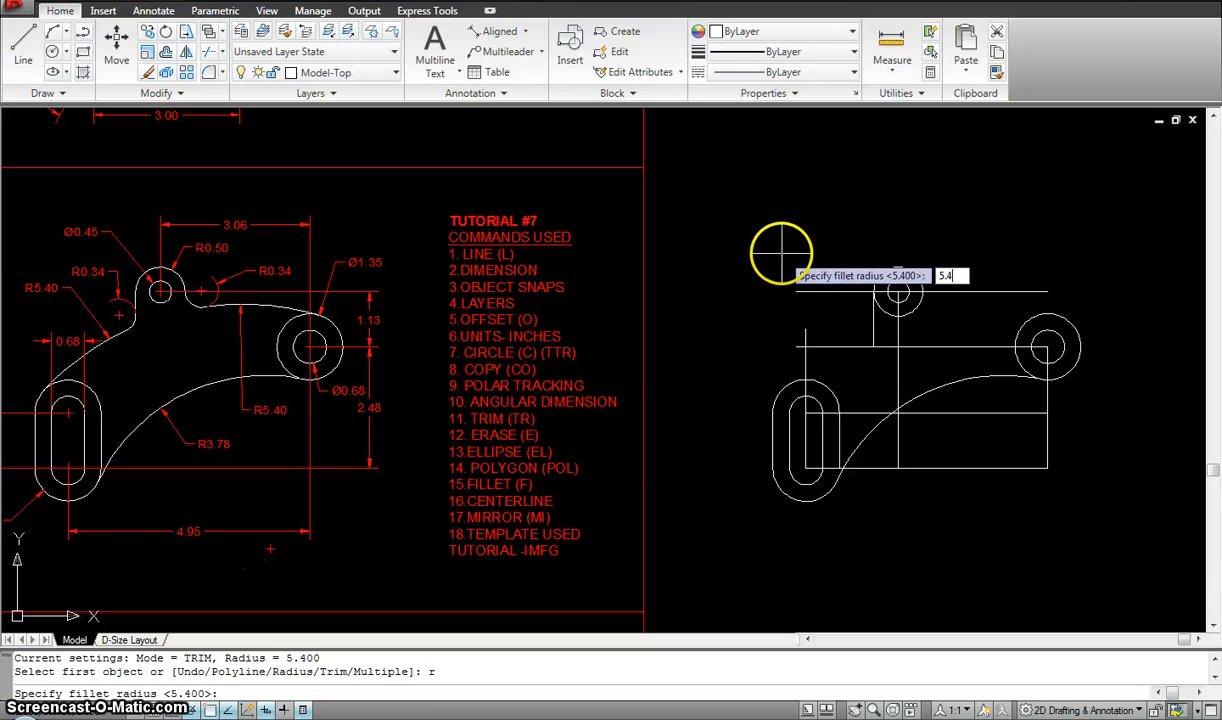
text(.4)
key(Return)
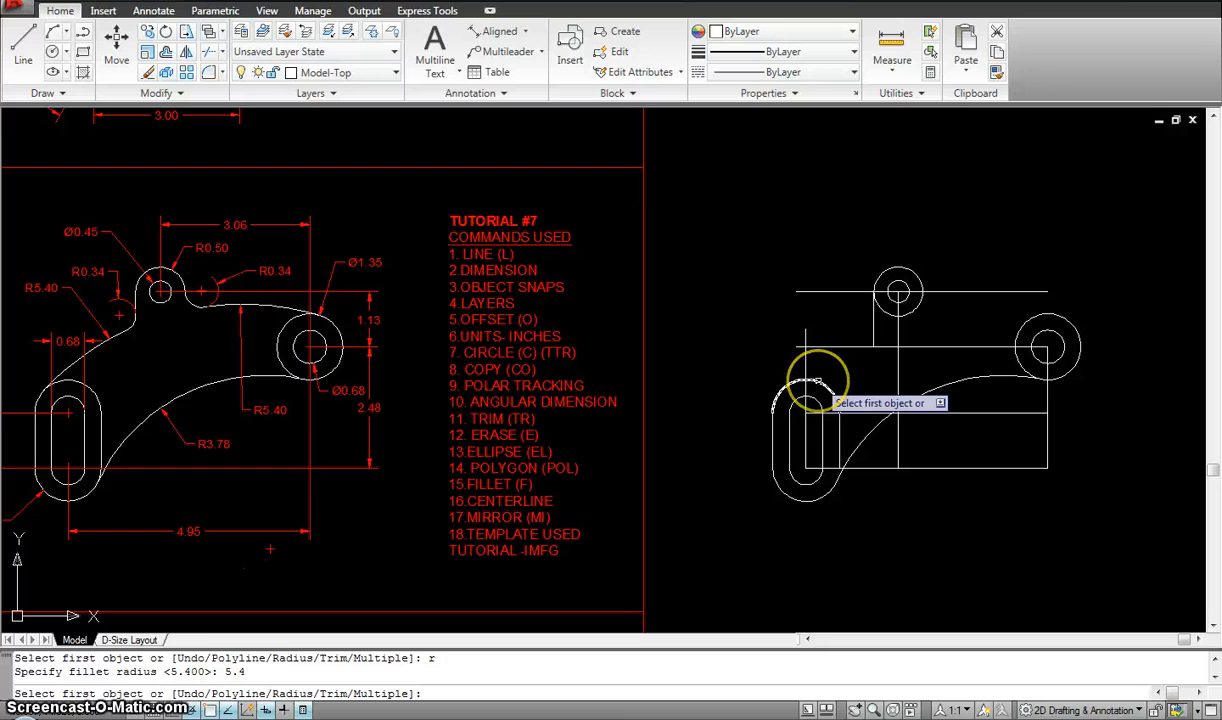
click(818, 381)
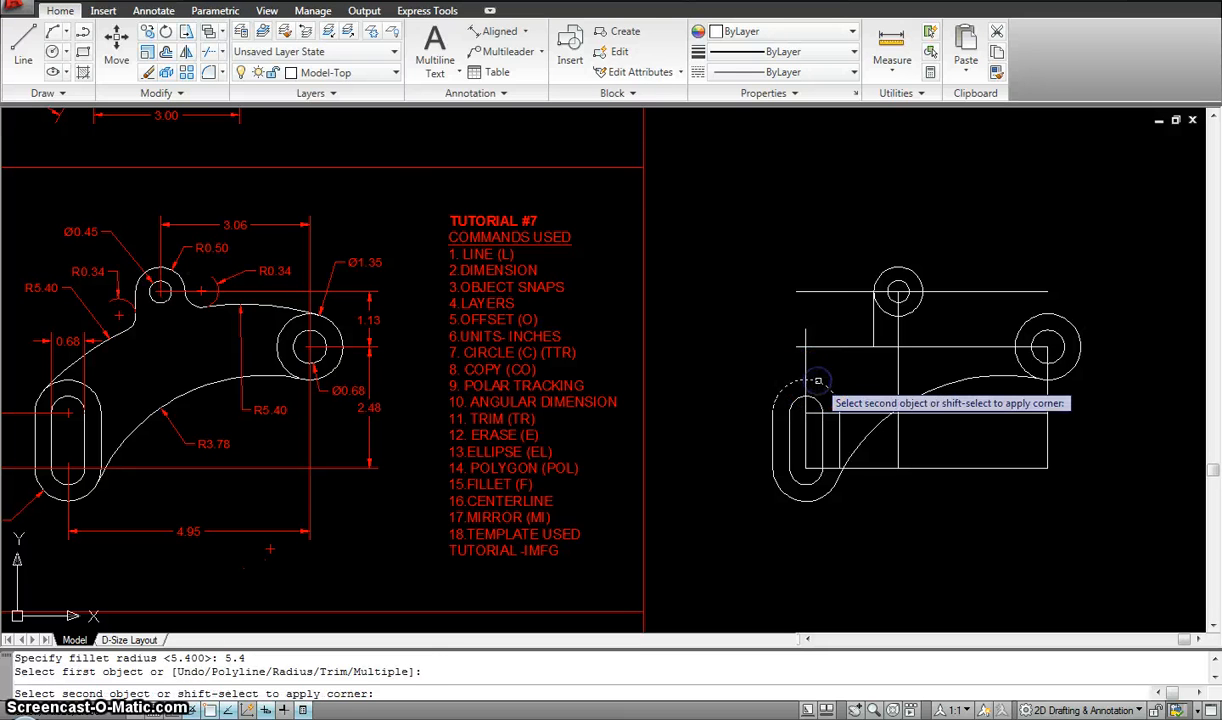
click(875, 328)
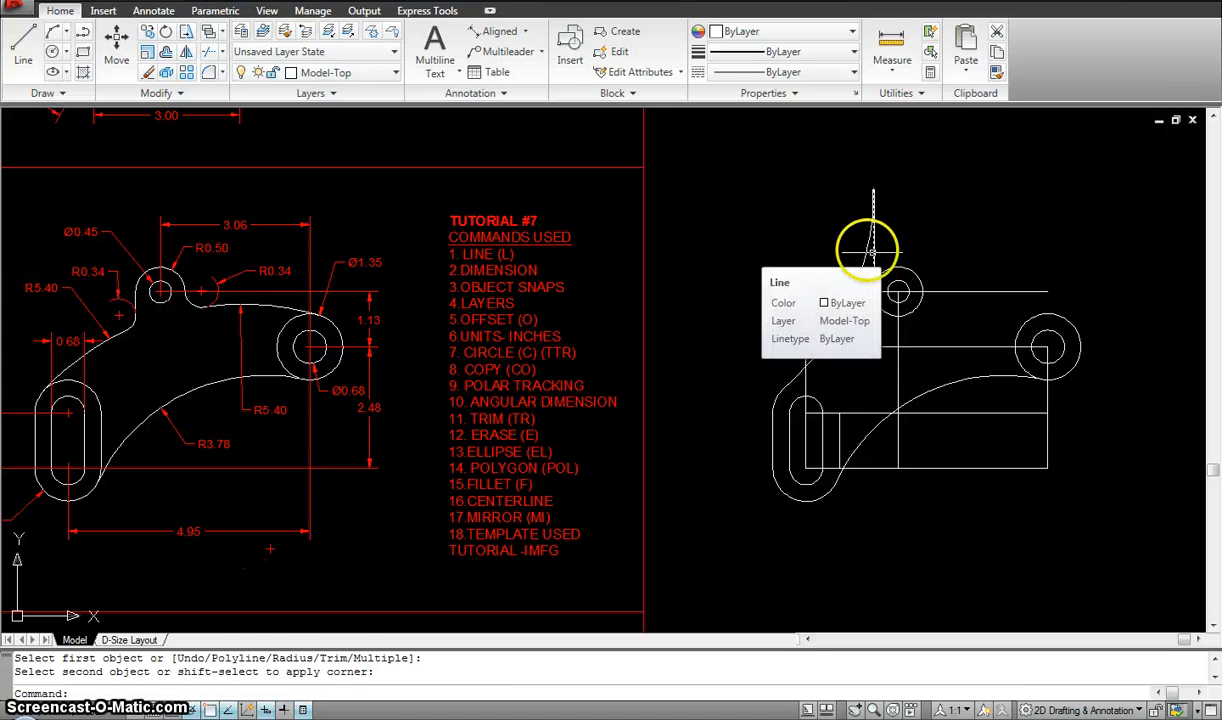
key(ctrl+z)
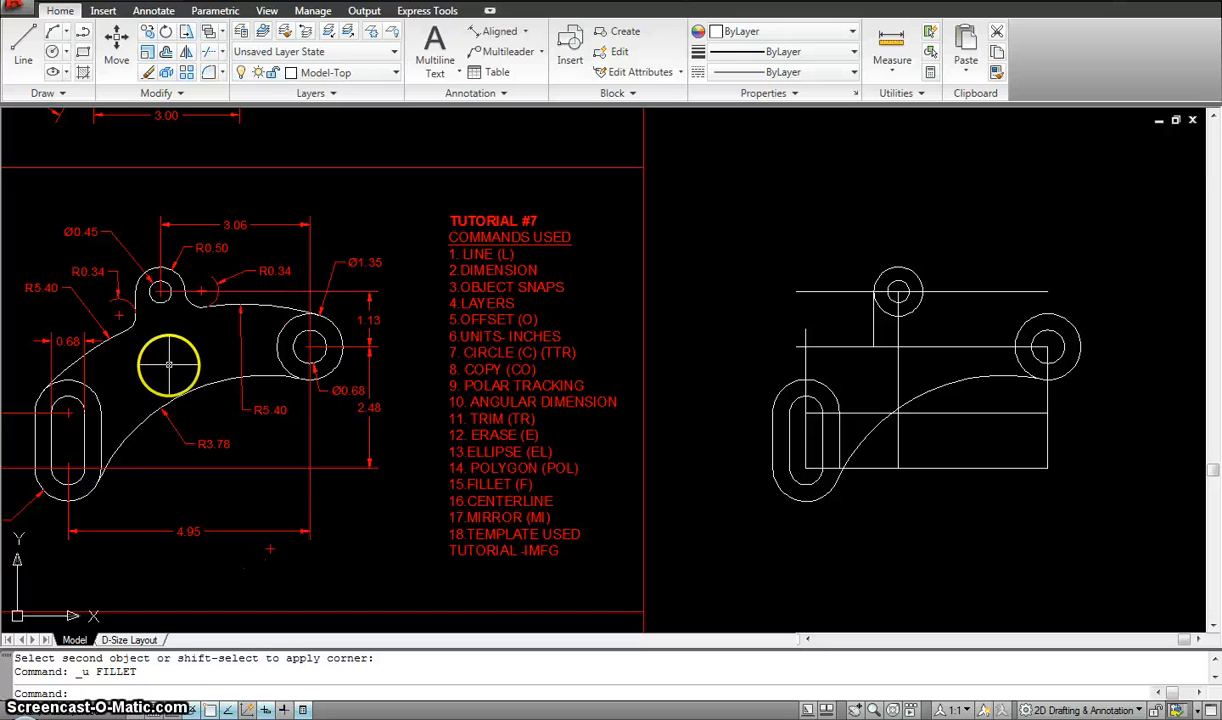
Select the upper R5.40 arc beside the slot in the reference drawing to examine its centre, and undo its erasure.
click(118, 333)
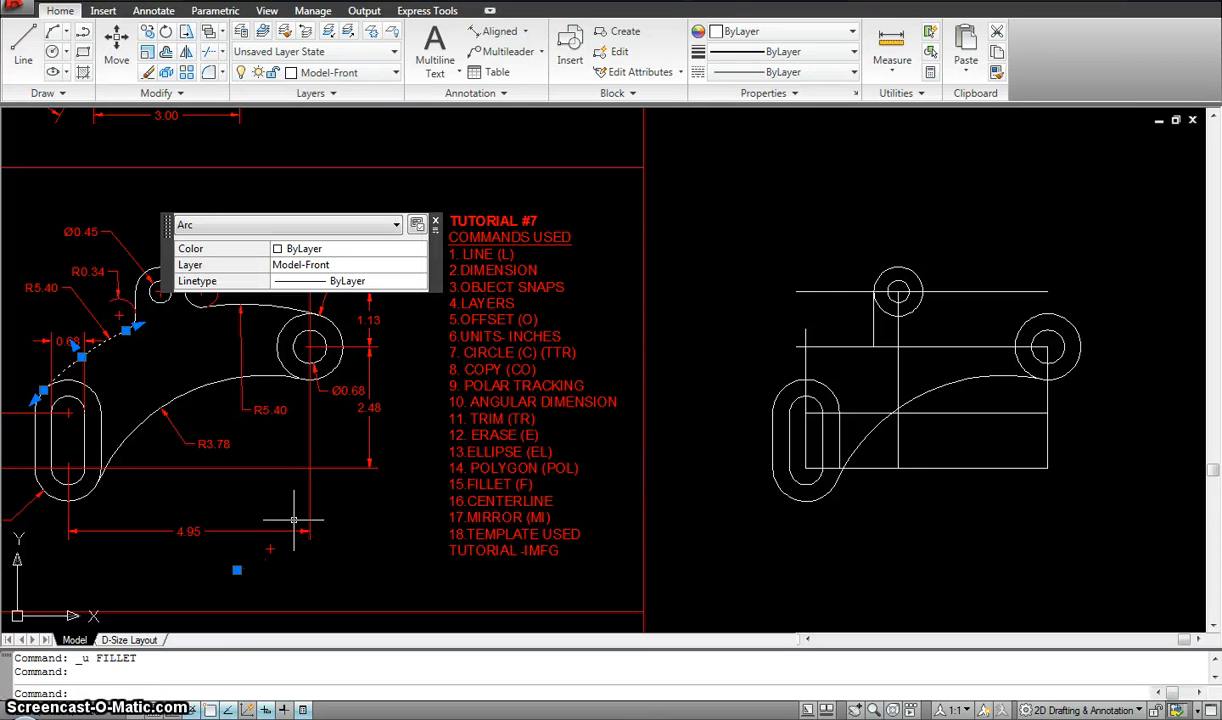
key(ctrl+z)
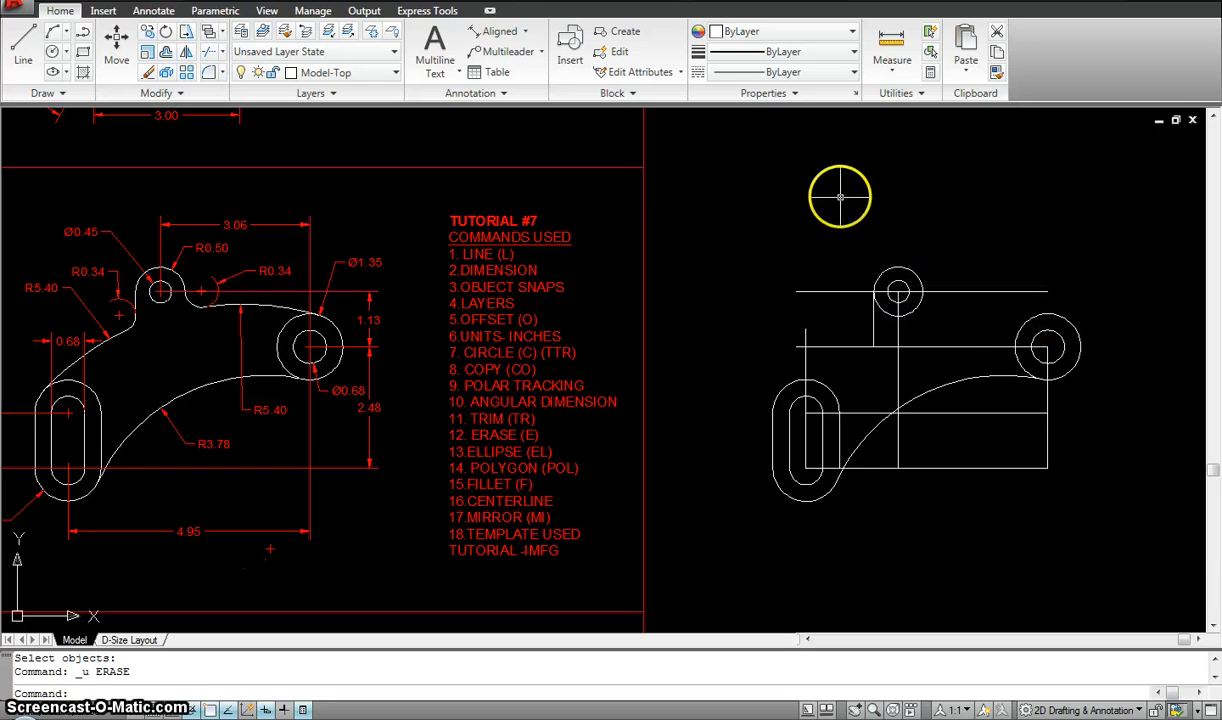
key(Escape)
key(Escape)
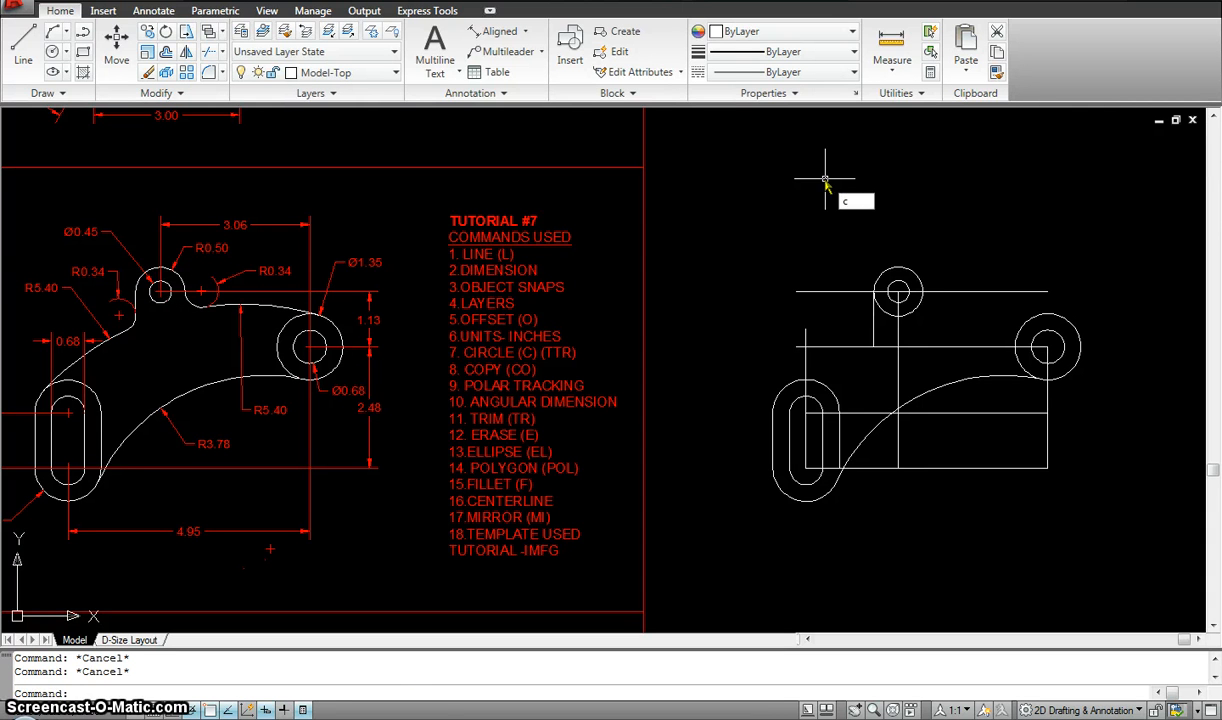
Try a tangent-tangent-radius circle of radius 5.4 touching the slot's upper outer arc and the left side of the top boss, and undo it.
key(Return)
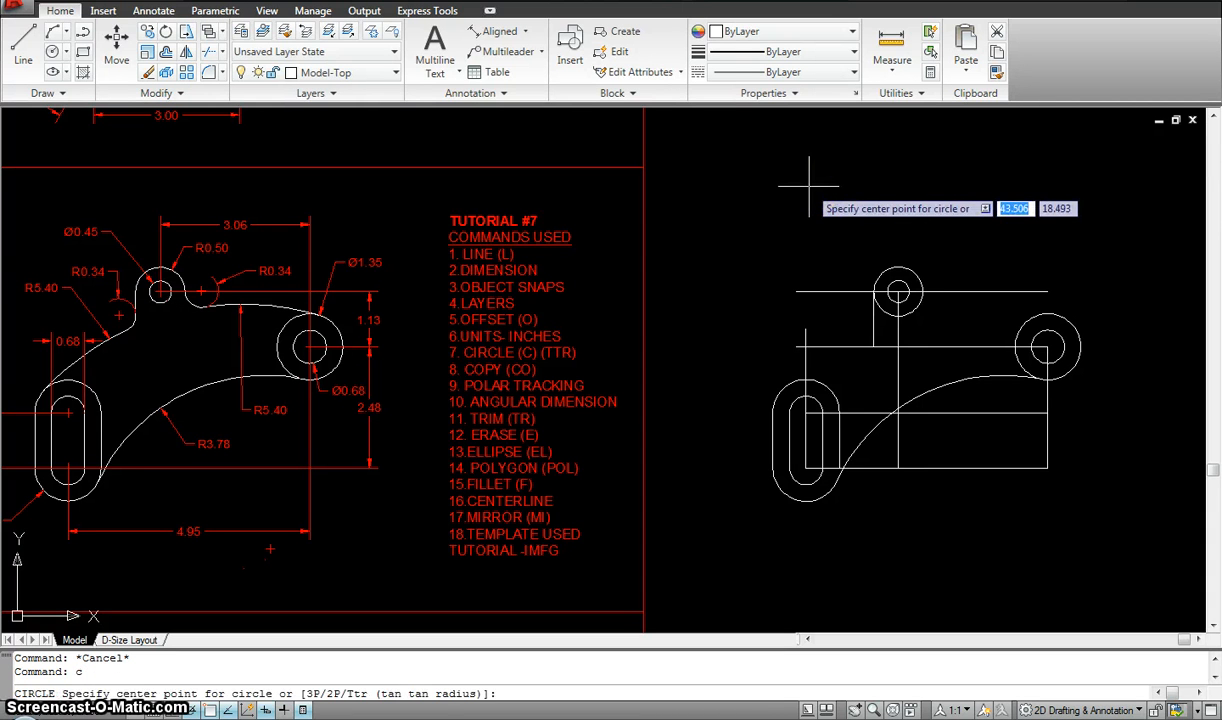
text(ttr)
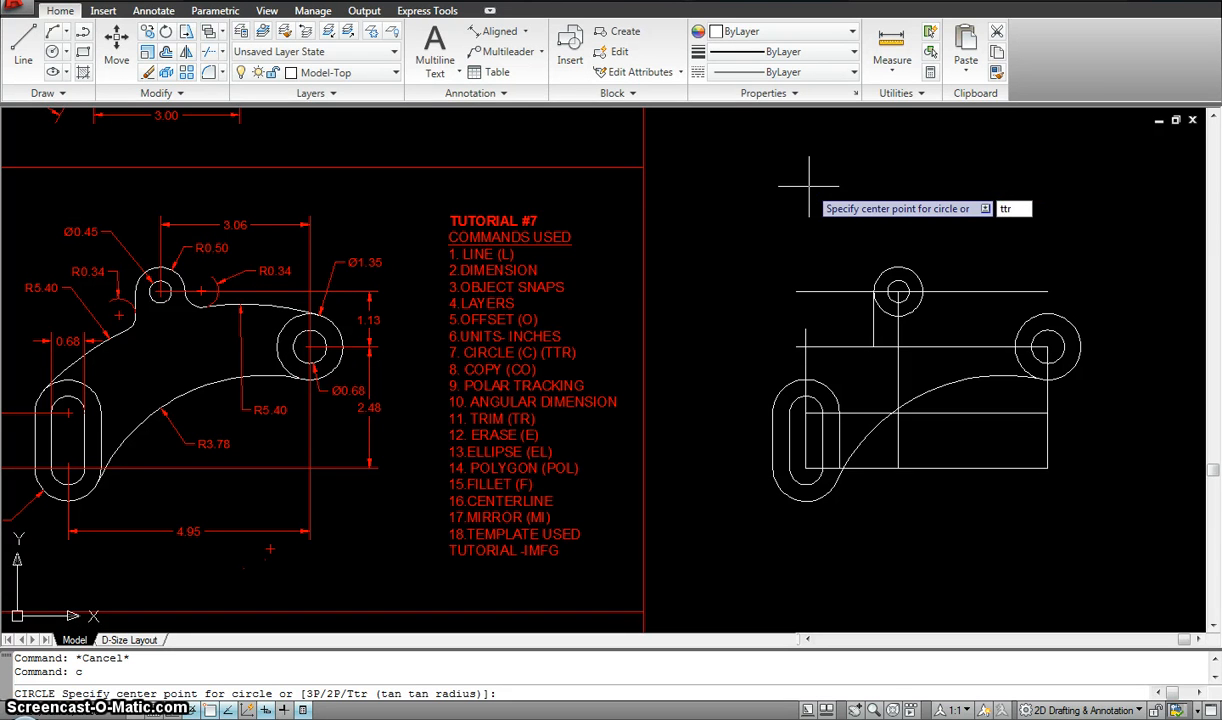
key(Return)
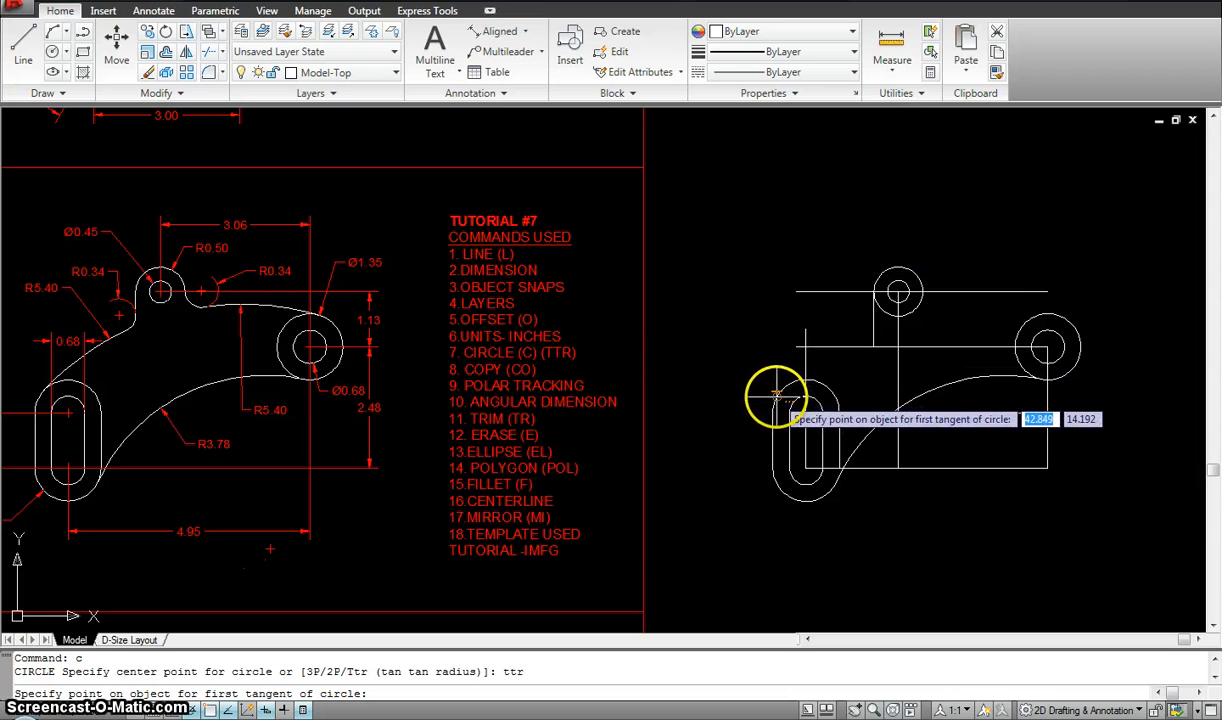
click(776, 396)
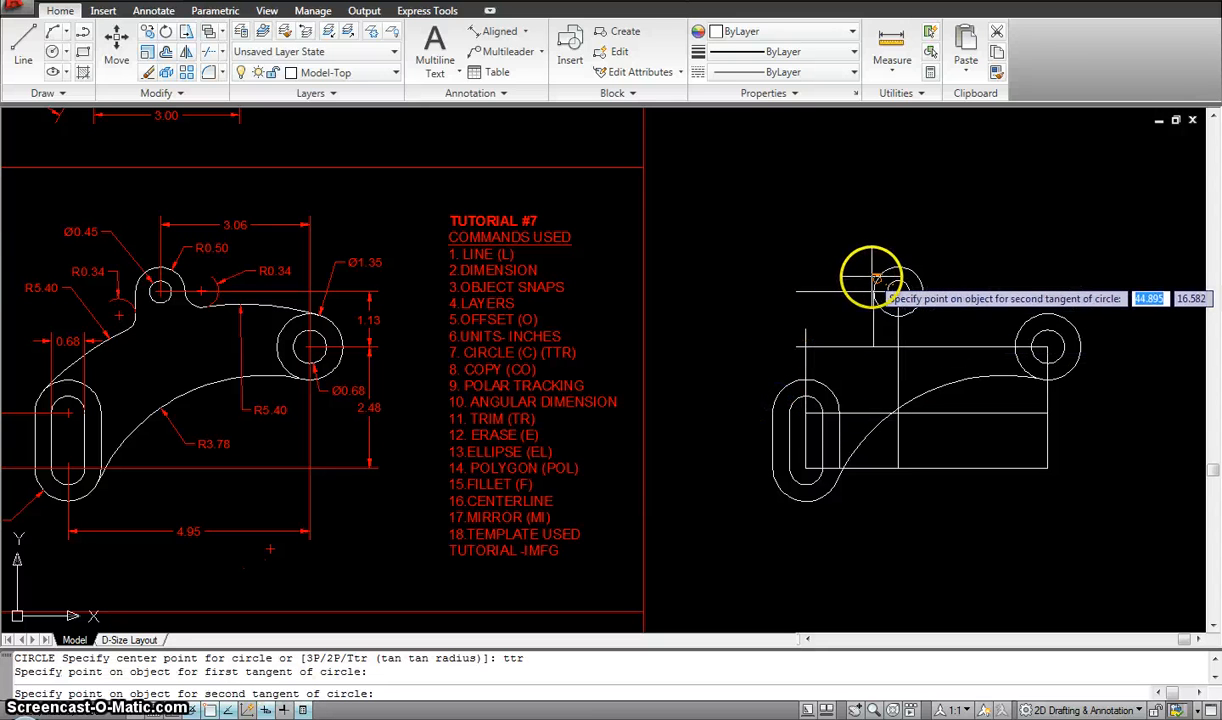
click(873, 281)
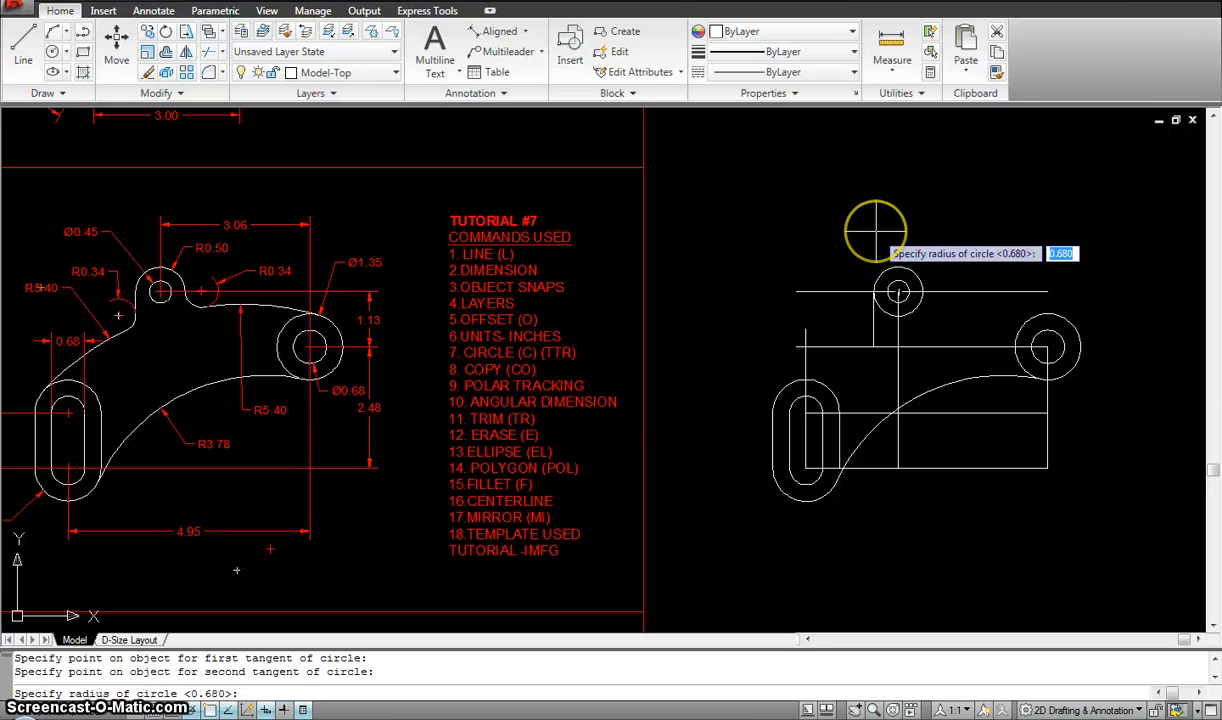
key(Return)
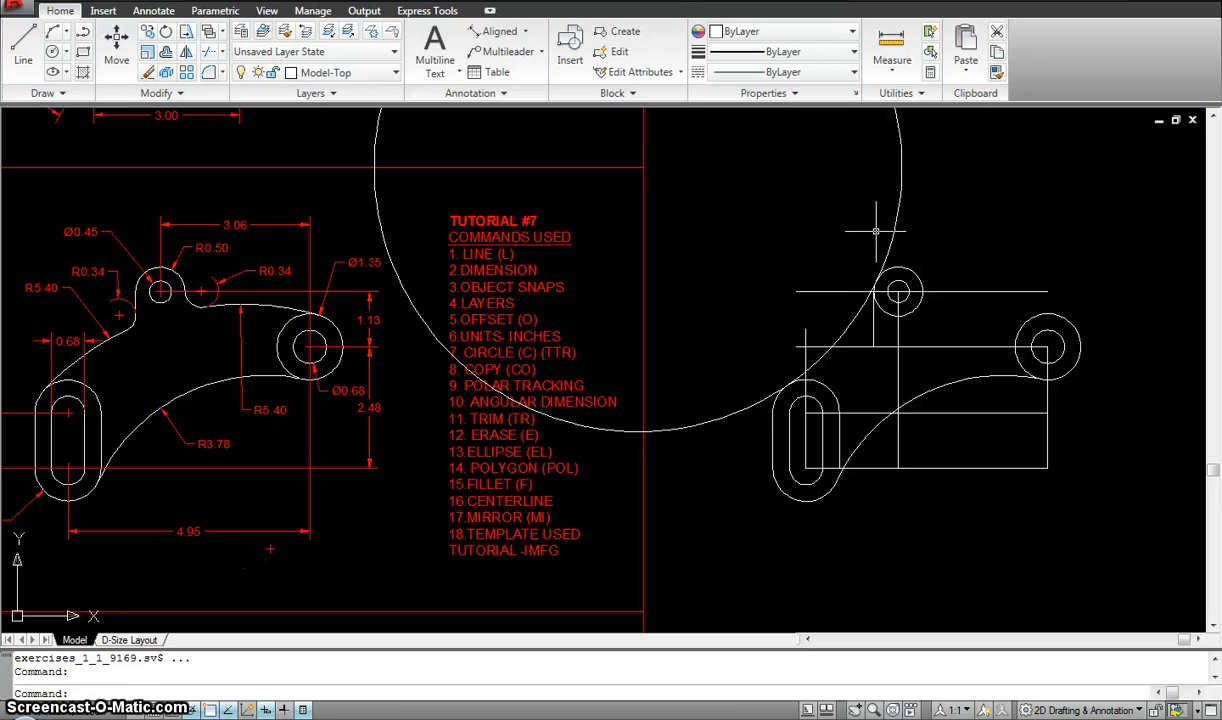
key(ctrl+z)
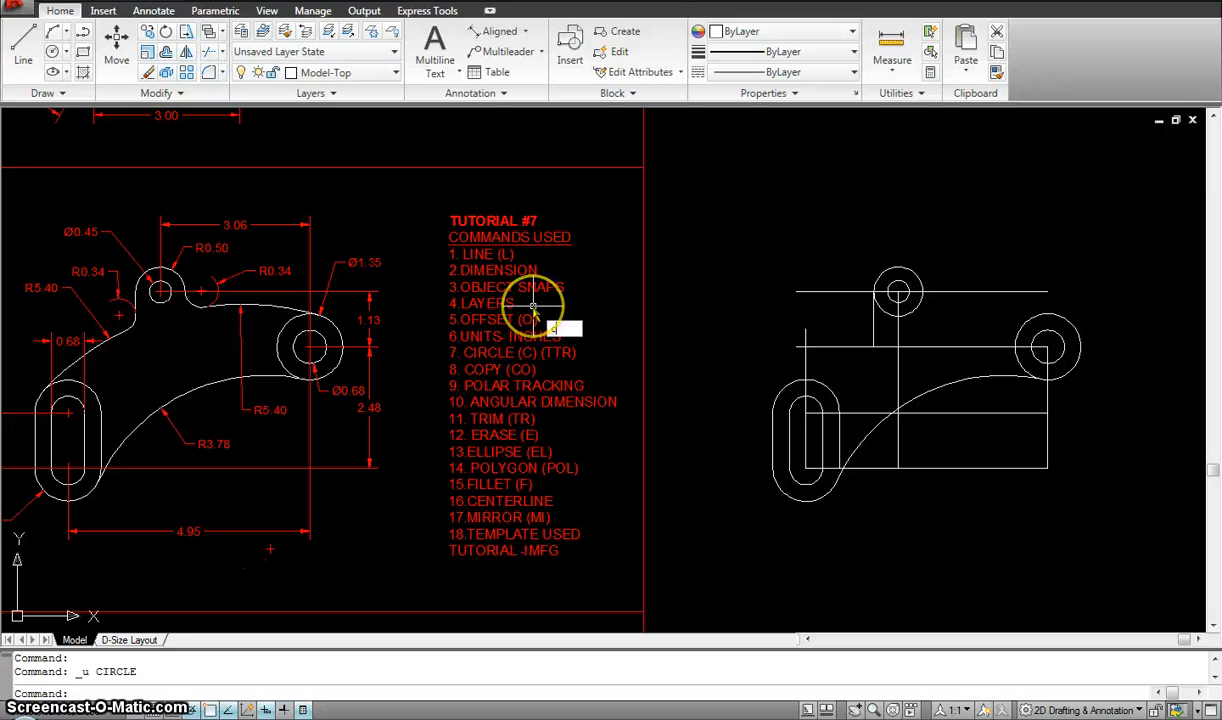
Draw a tangent-tangent-radius circle of radius 5.4 touching the slot's upper outer arc and the underside of the top boss's outer circle.
key(Return)
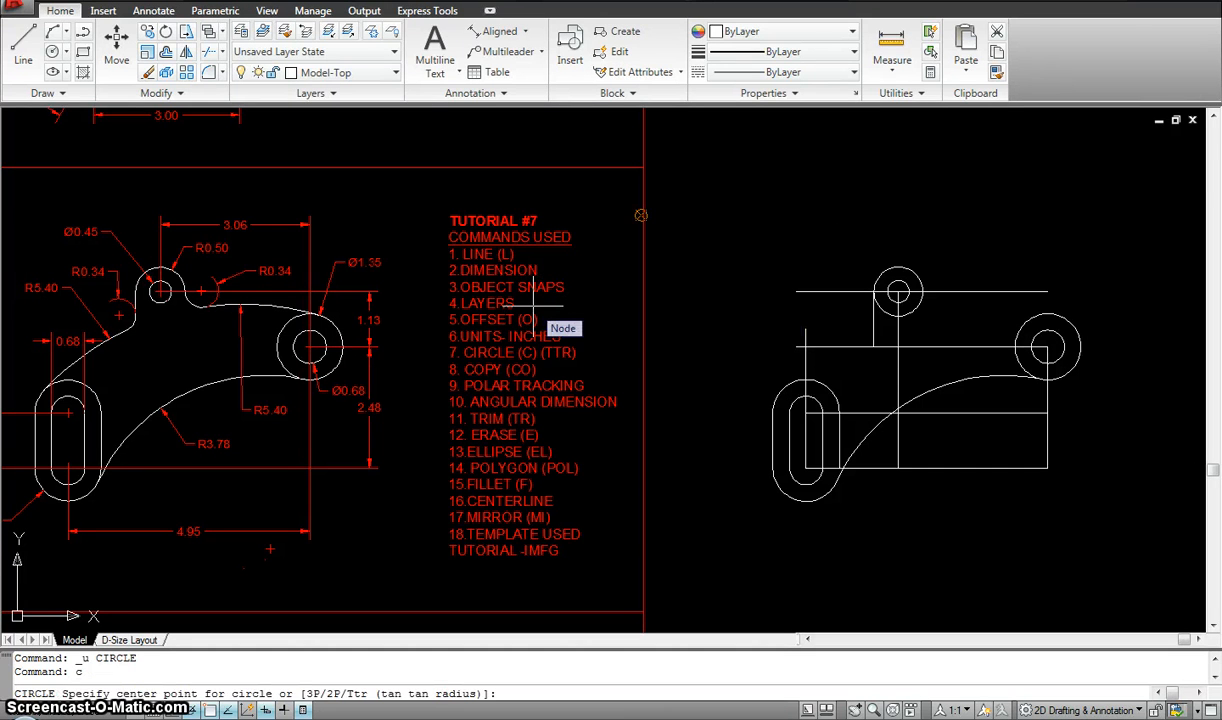
text(ttr)
key(Return)
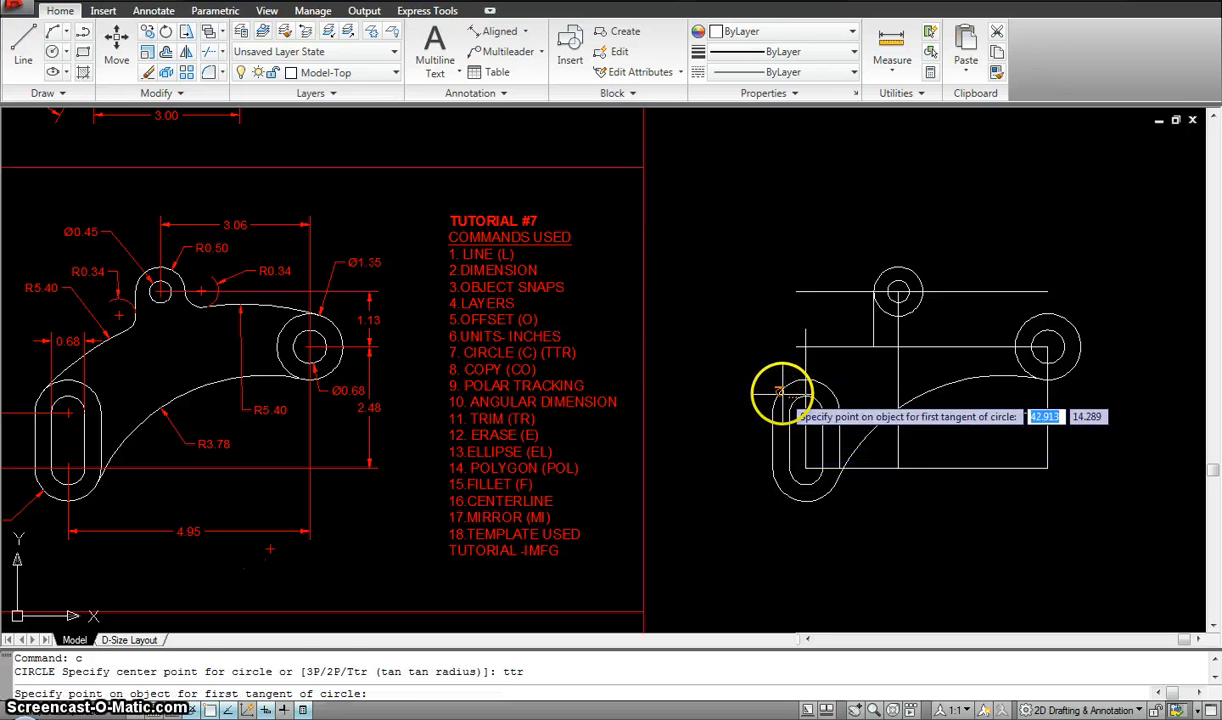
click(779, 398)
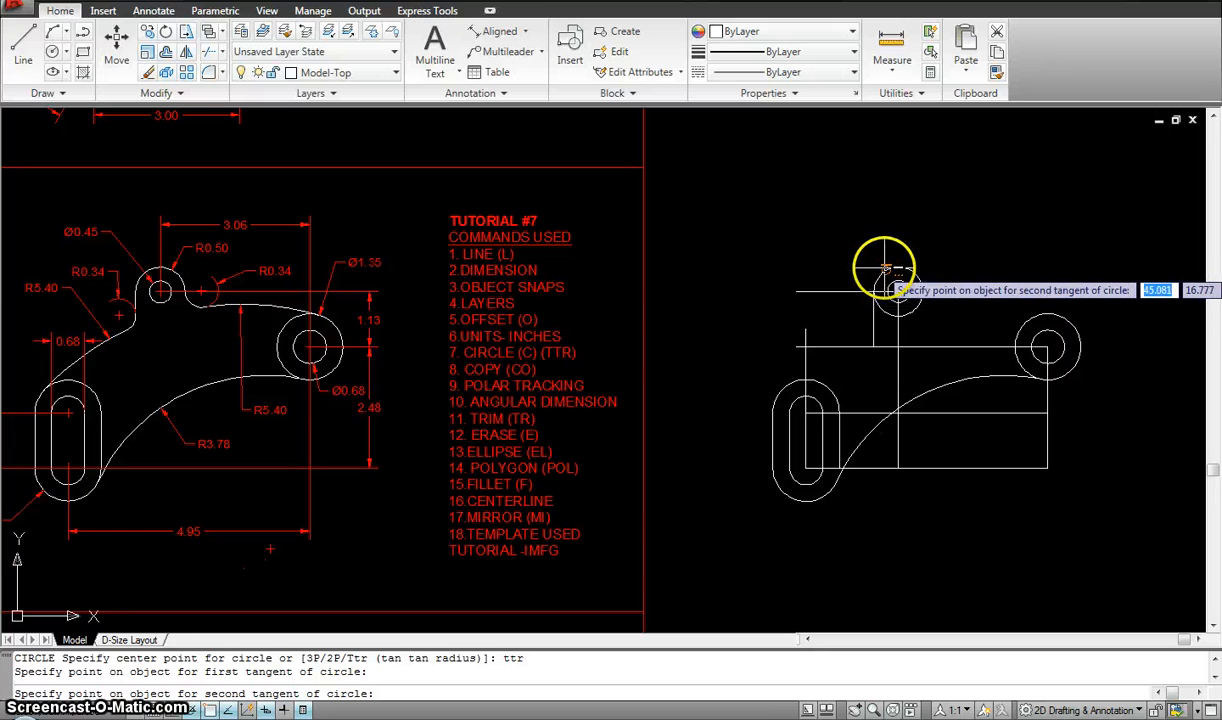
click(889, 314)
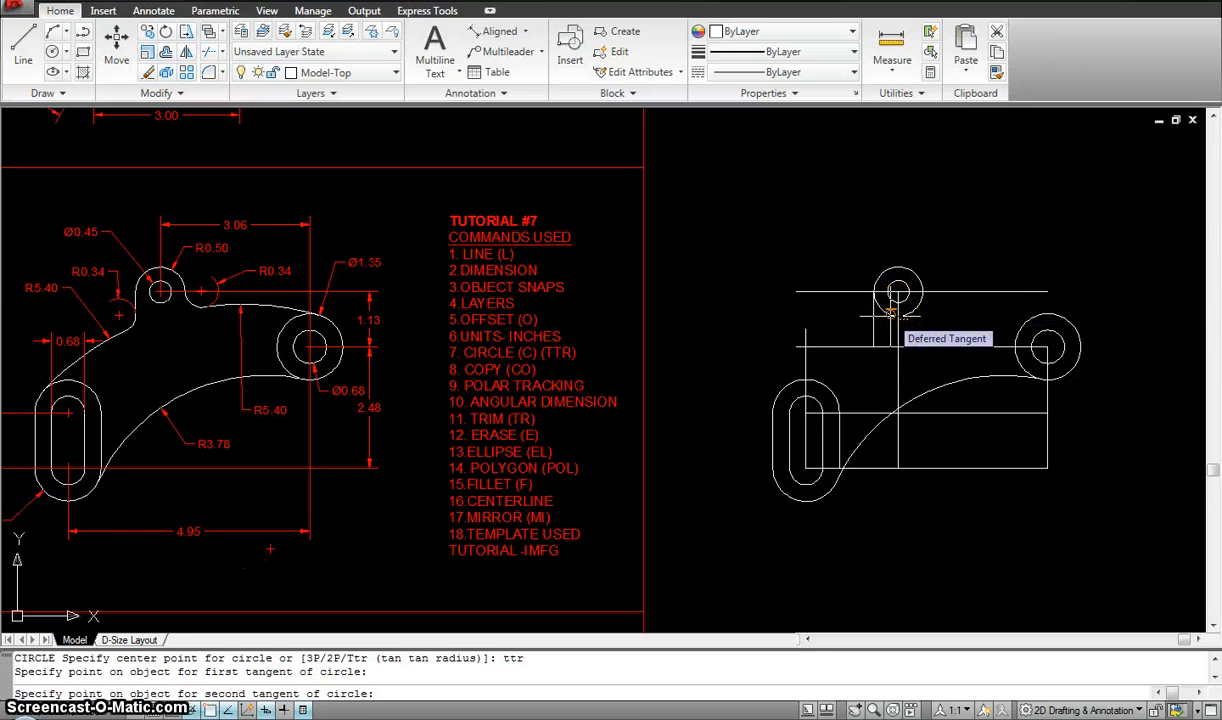
click(889, 315)
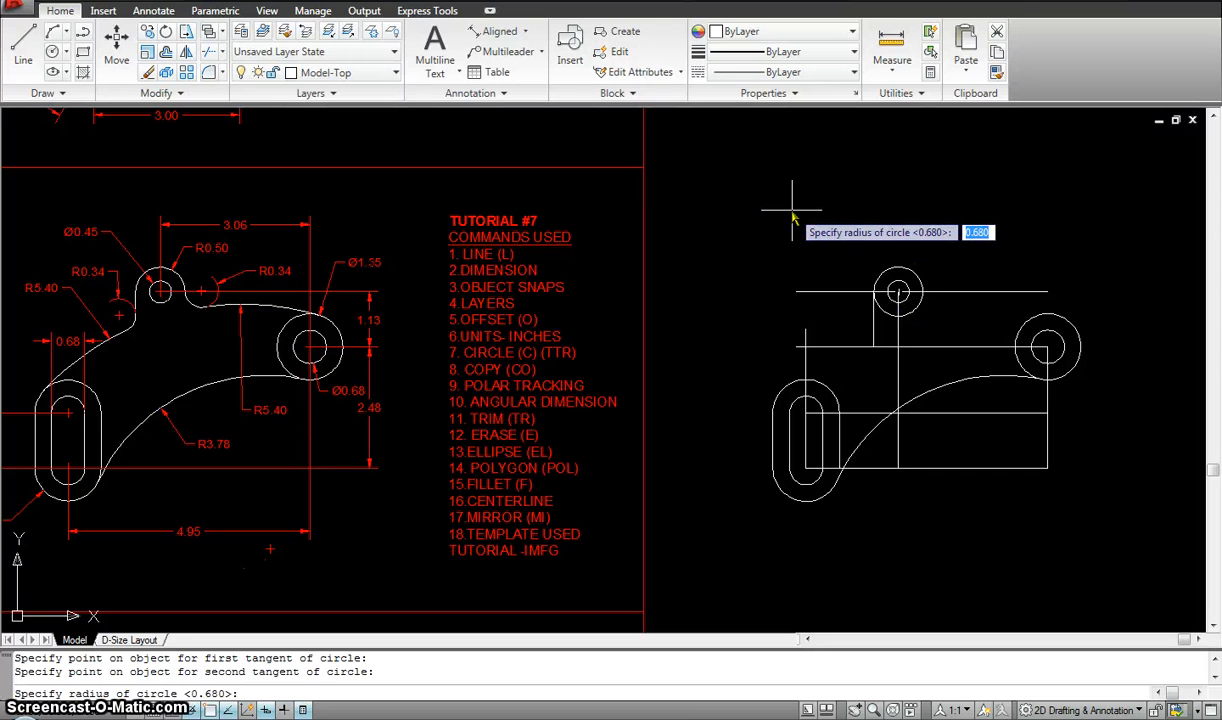
key(Return)
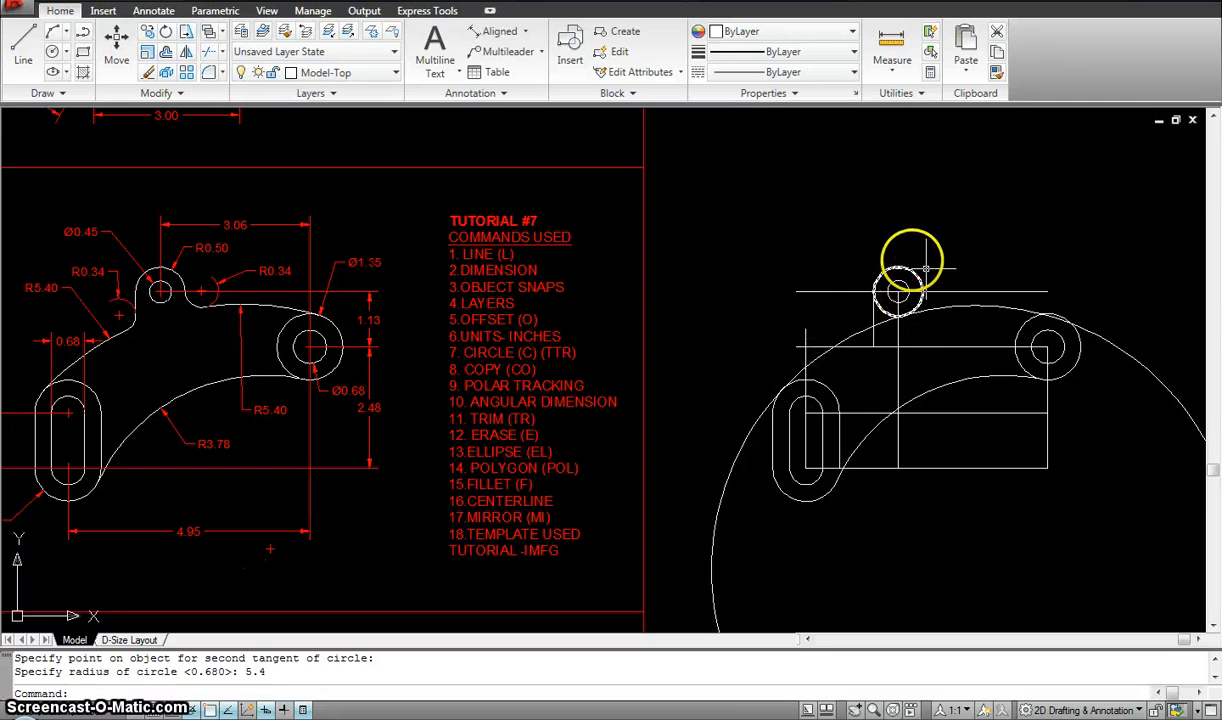
Try to trim the radius 5.4 circle, using the surrounding geometry as cutting edges, to leave the arc between the slot and top boss.
scroll(990, 170, down, 4)
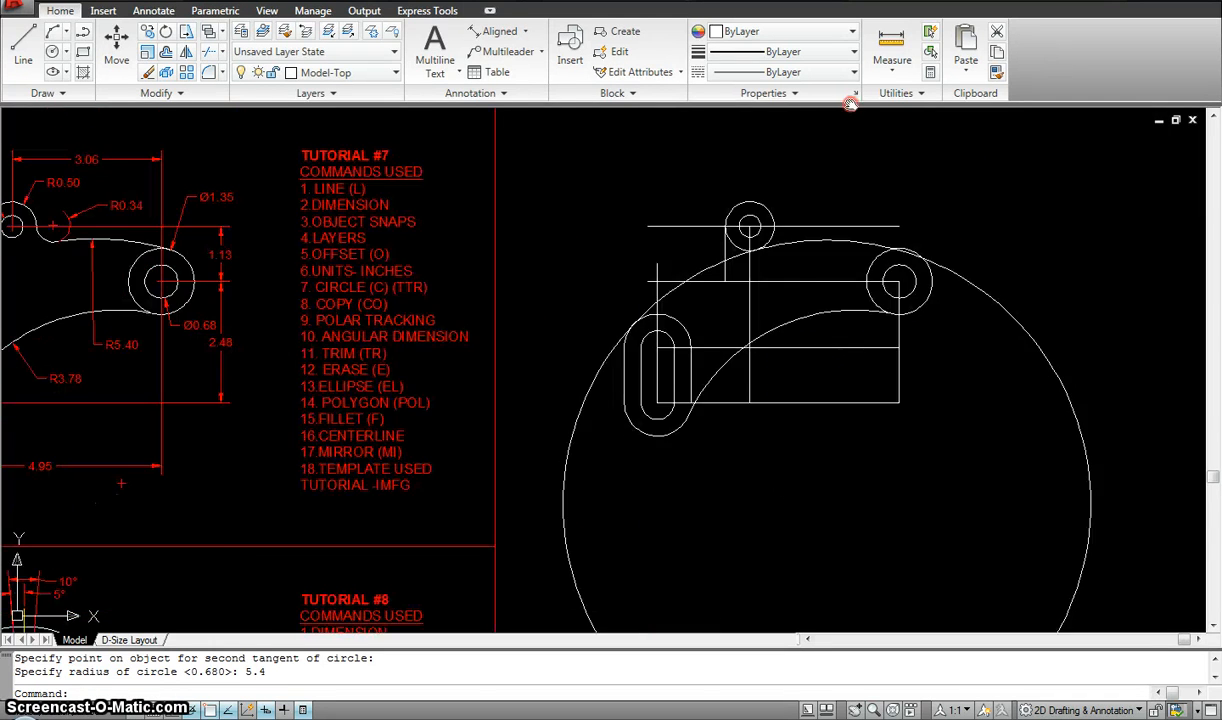
text(tr)
key(Return)
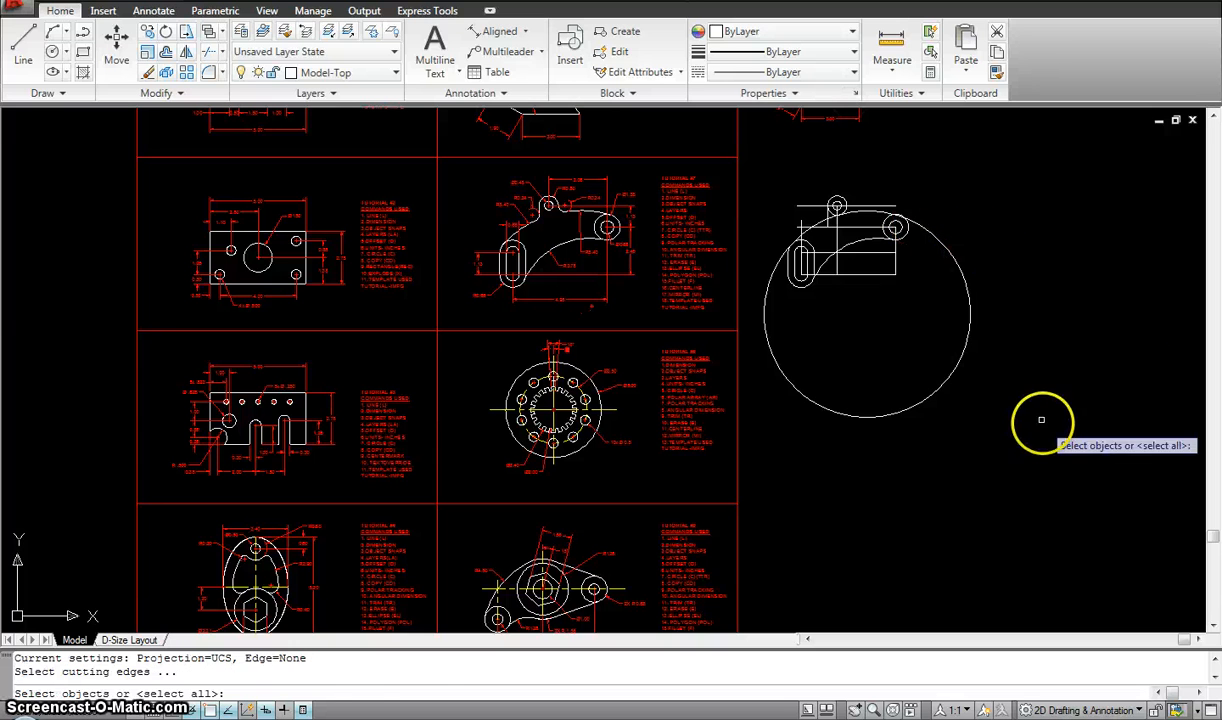
click(1046, 425)
click(718, 157)
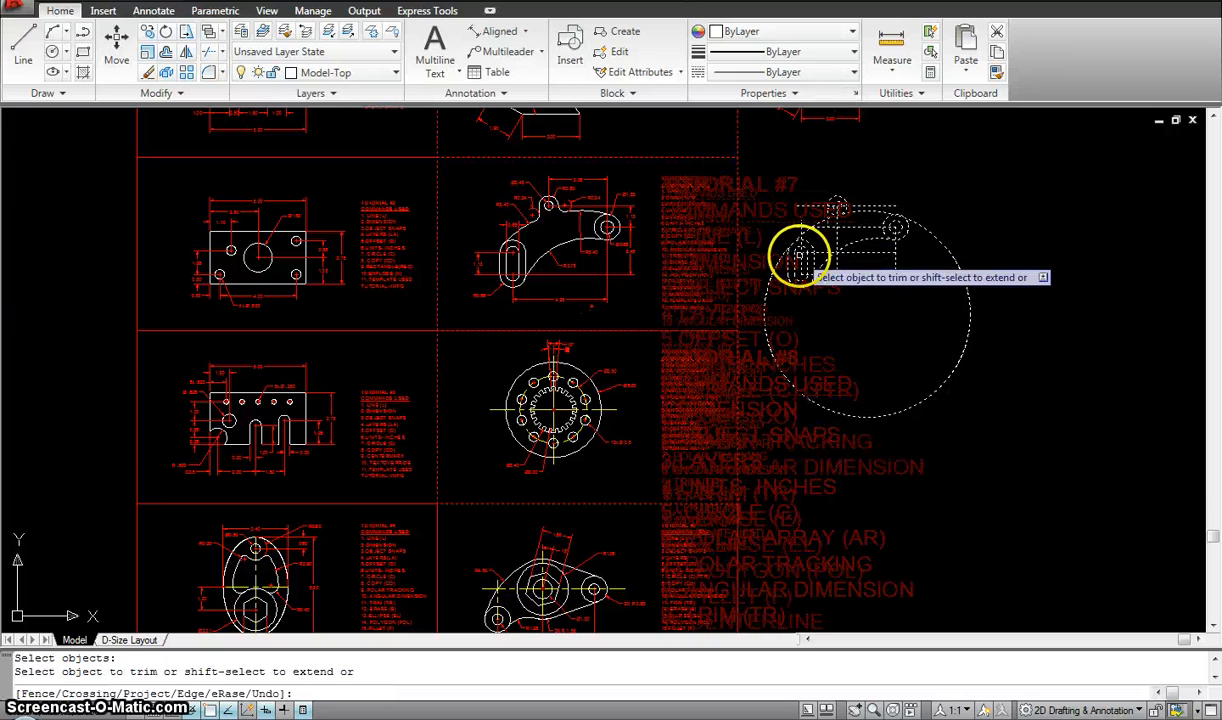
scroll(776, 245, up, 4)
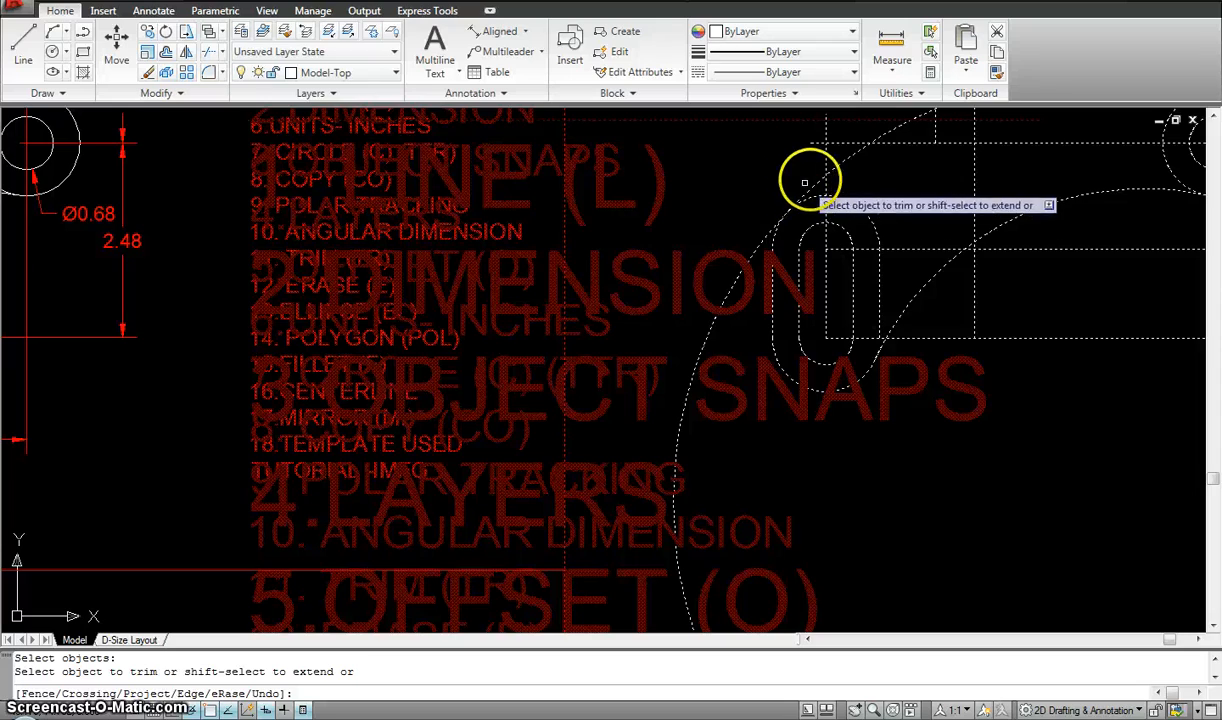
click(816, 184)
scroll(941, 262, down, 3)
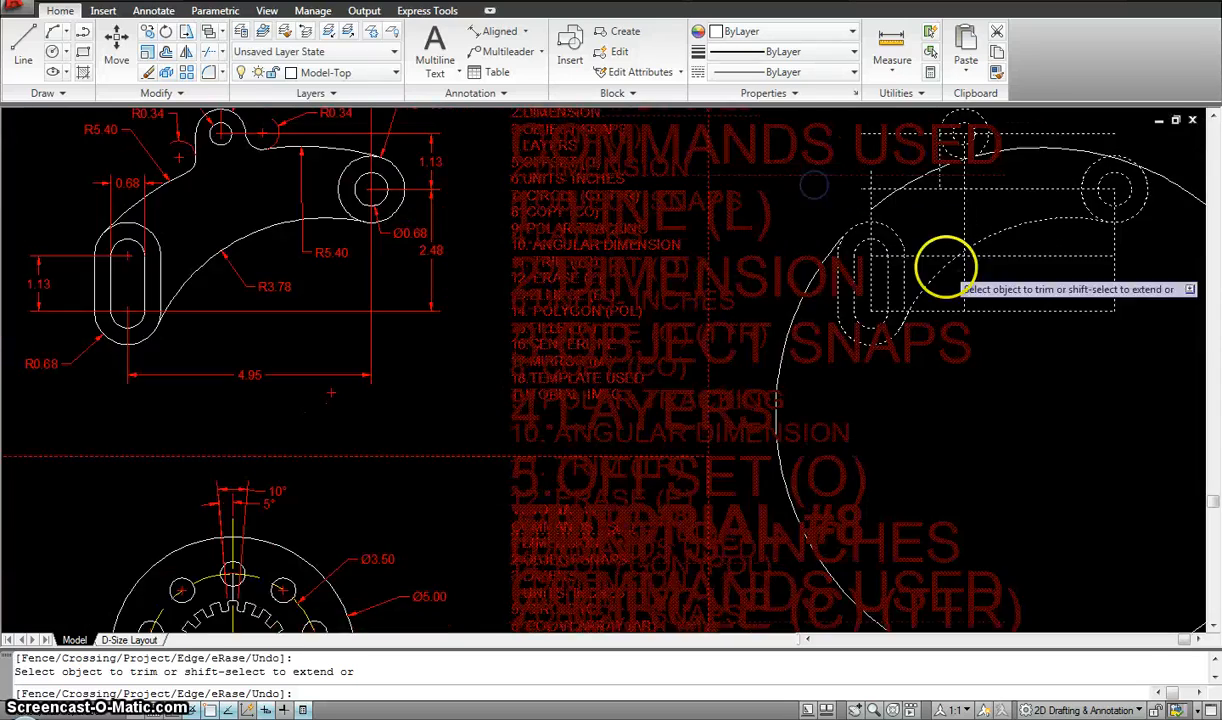
scroll(916, 258, up, 3)
scroll(916, 258, up, 4)
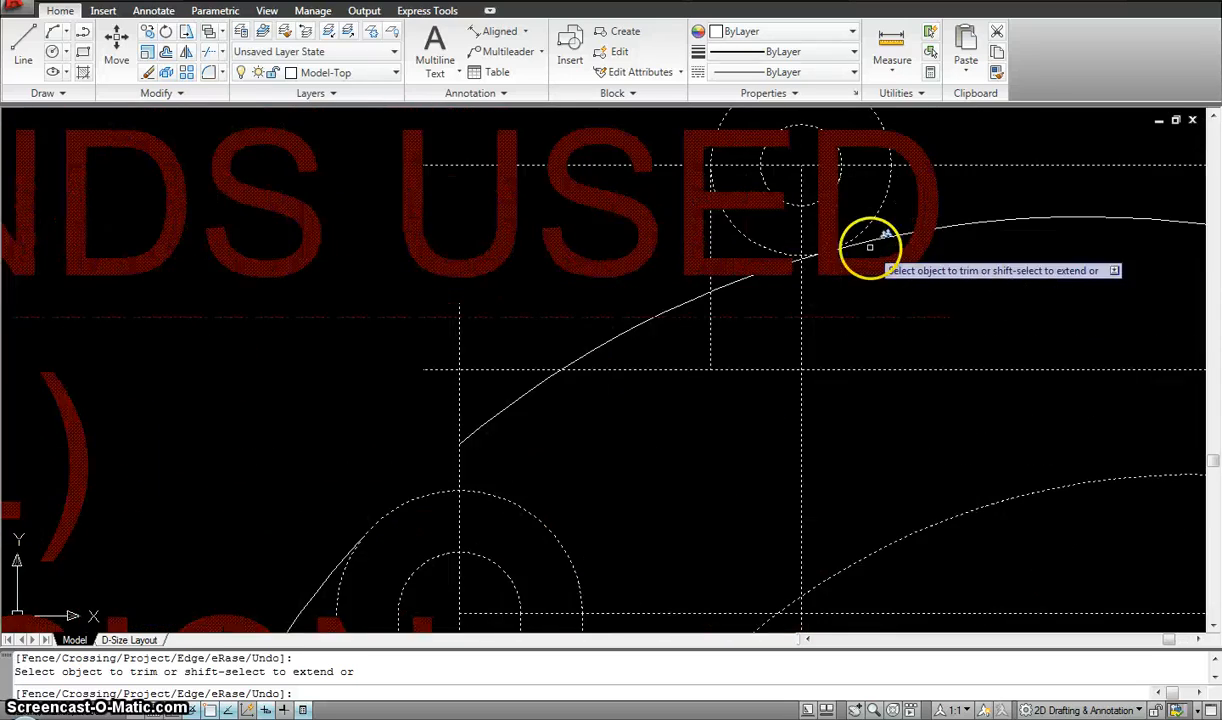
scroll(867, 242, down, 8)
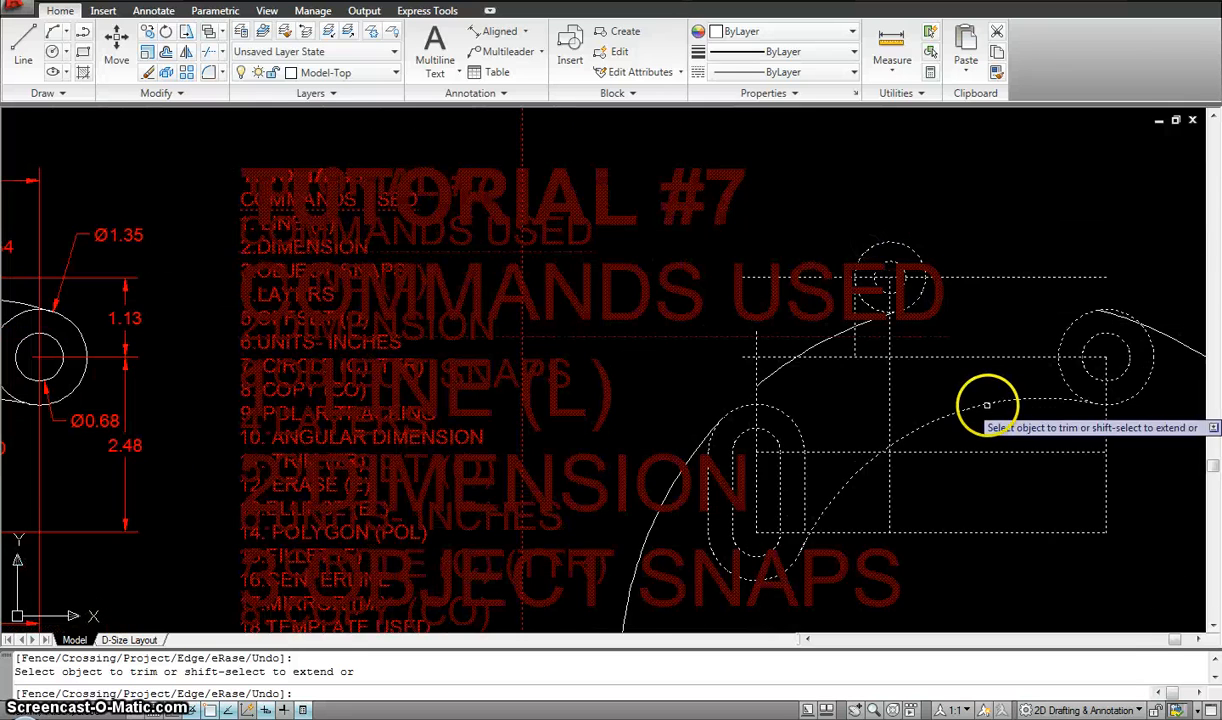
key(Escape)
Erase the leftover lower part of the large circle, and undo both the erasure and the trimming.
click(1009, 338)
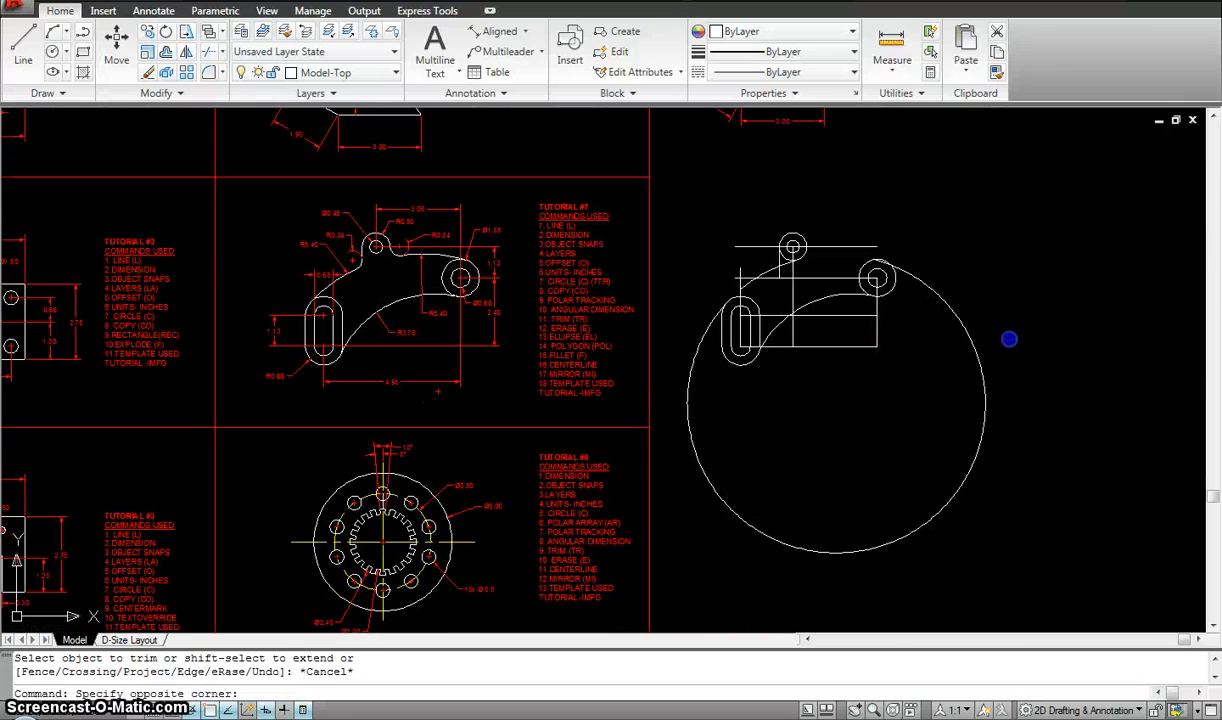
click(957, 388)
key(Delete)
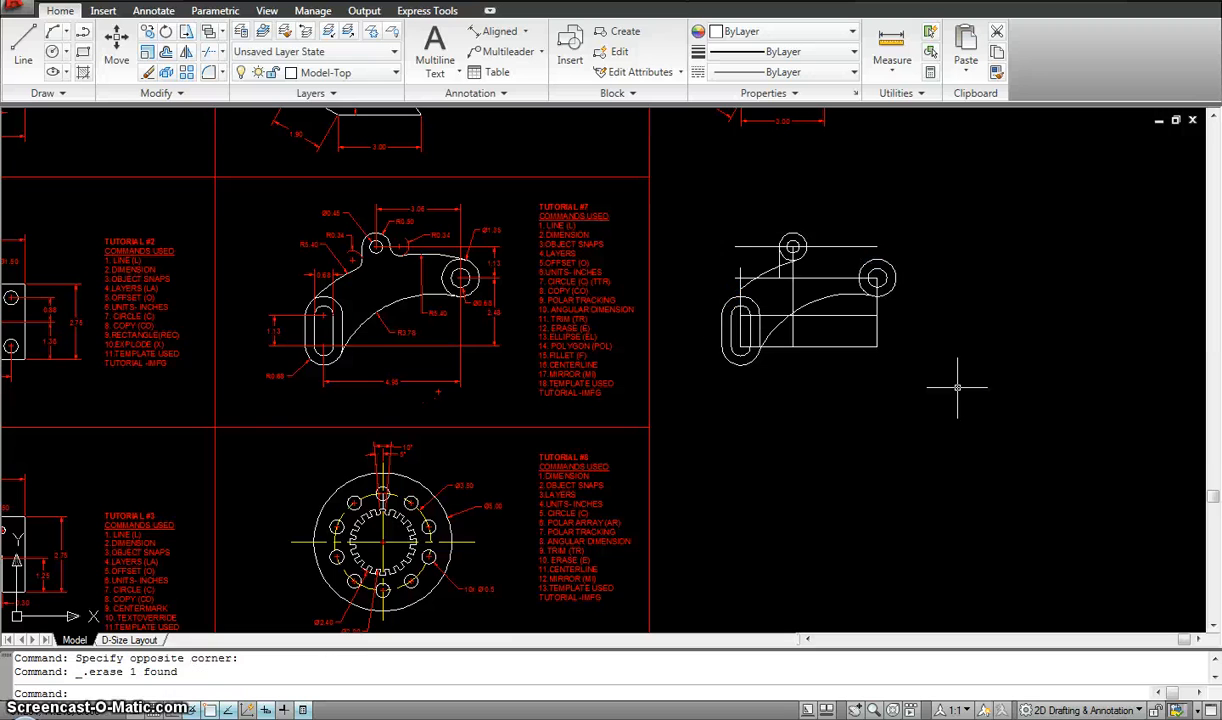
scroll(790, 240, up, 5)
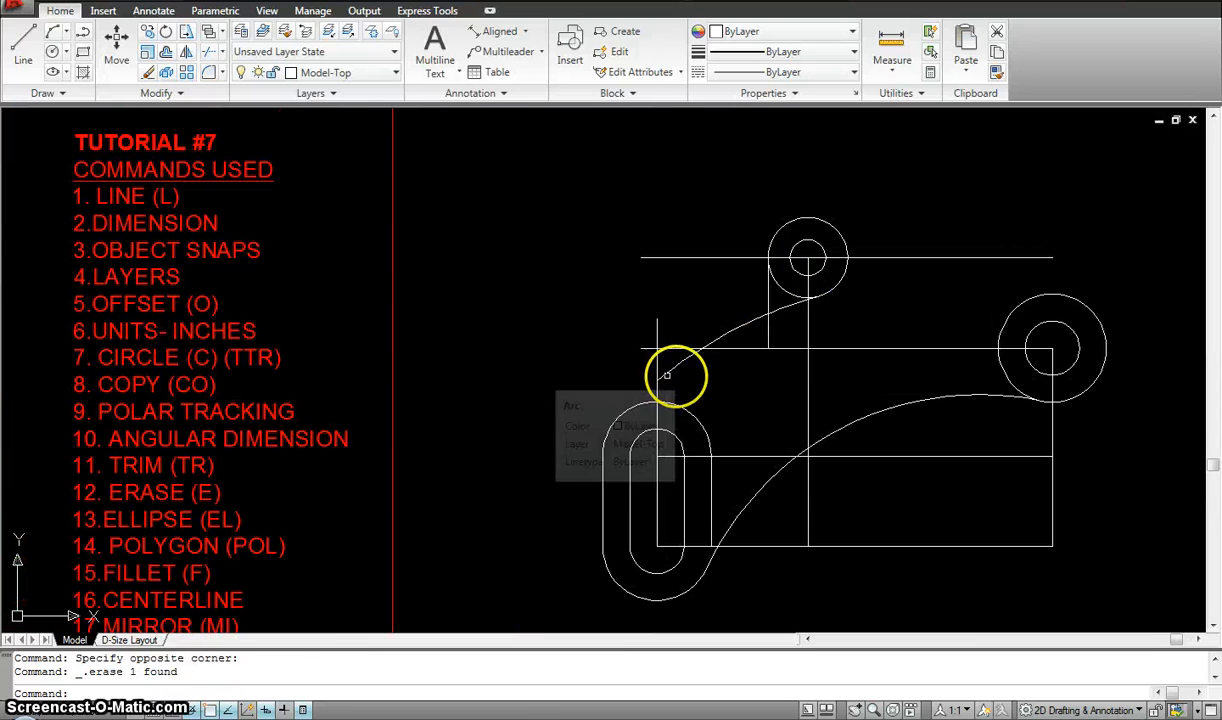
key(ctrl+z)
key(ctrl+z)
key(ctrl+z)
key(ctrl+z)
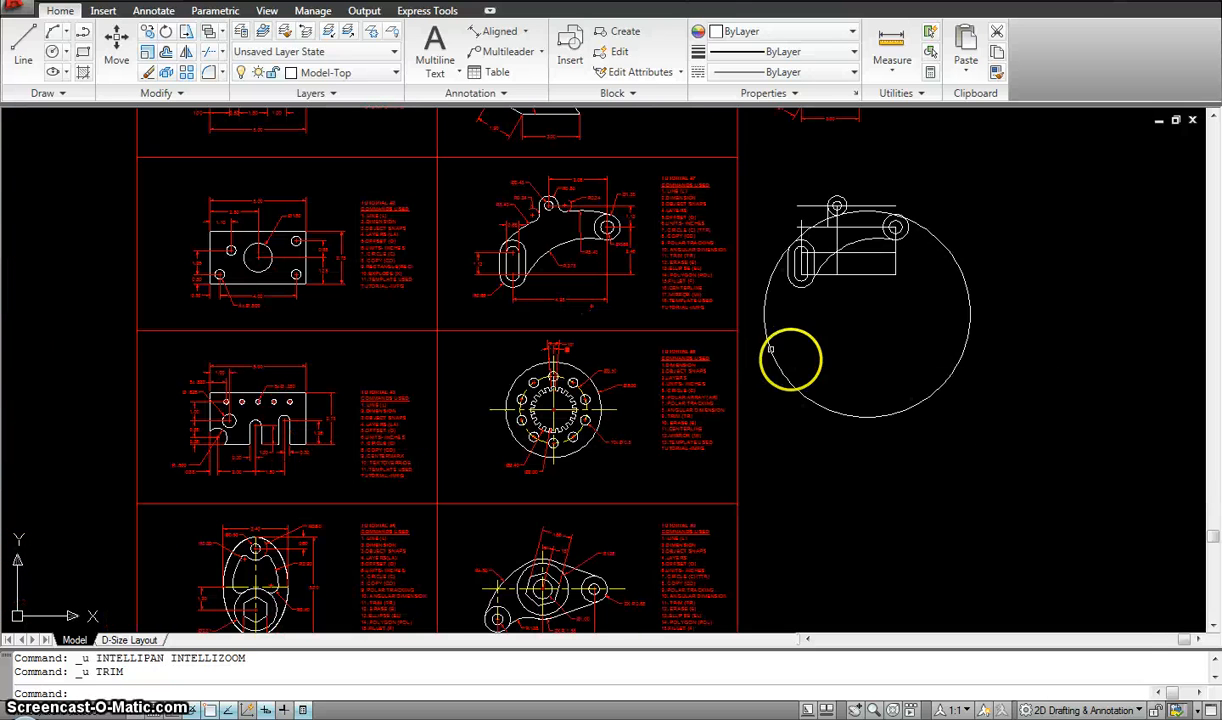
Trim the radius 5.4 circle to the arc between the slot and top boss, and erase the leftover piece at the Ø1.35 circle.
text(tr)
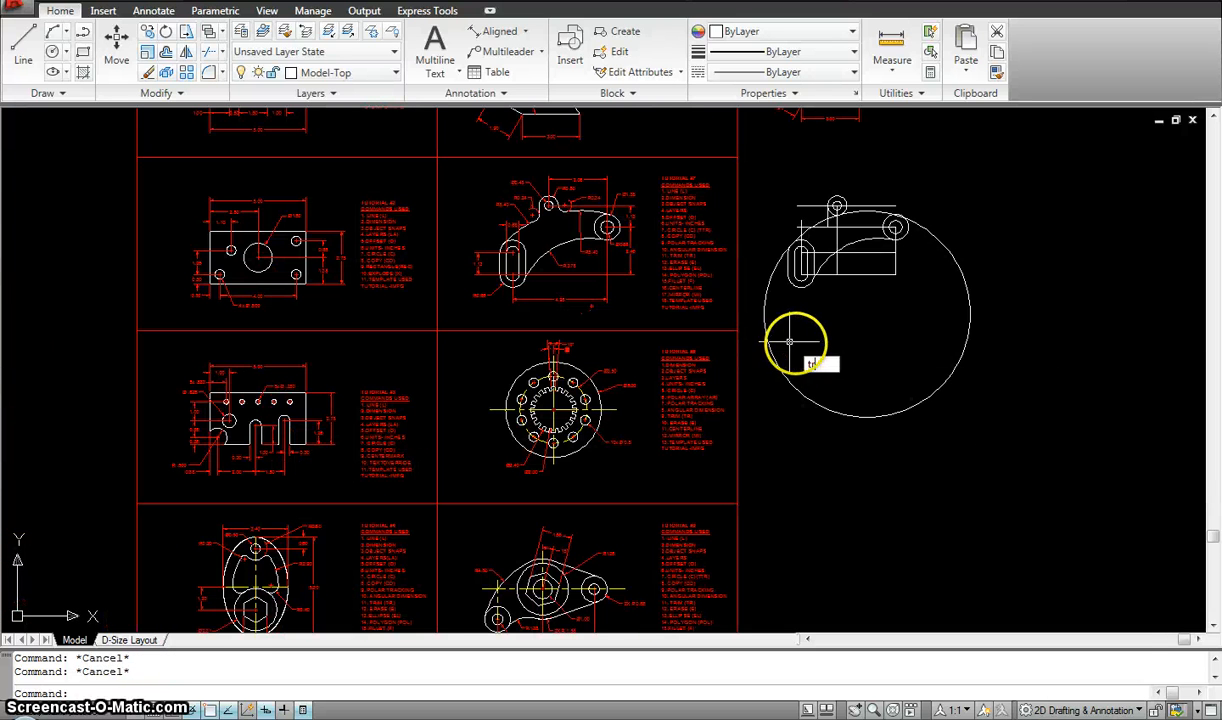
key(Return)
click(1018, 435)
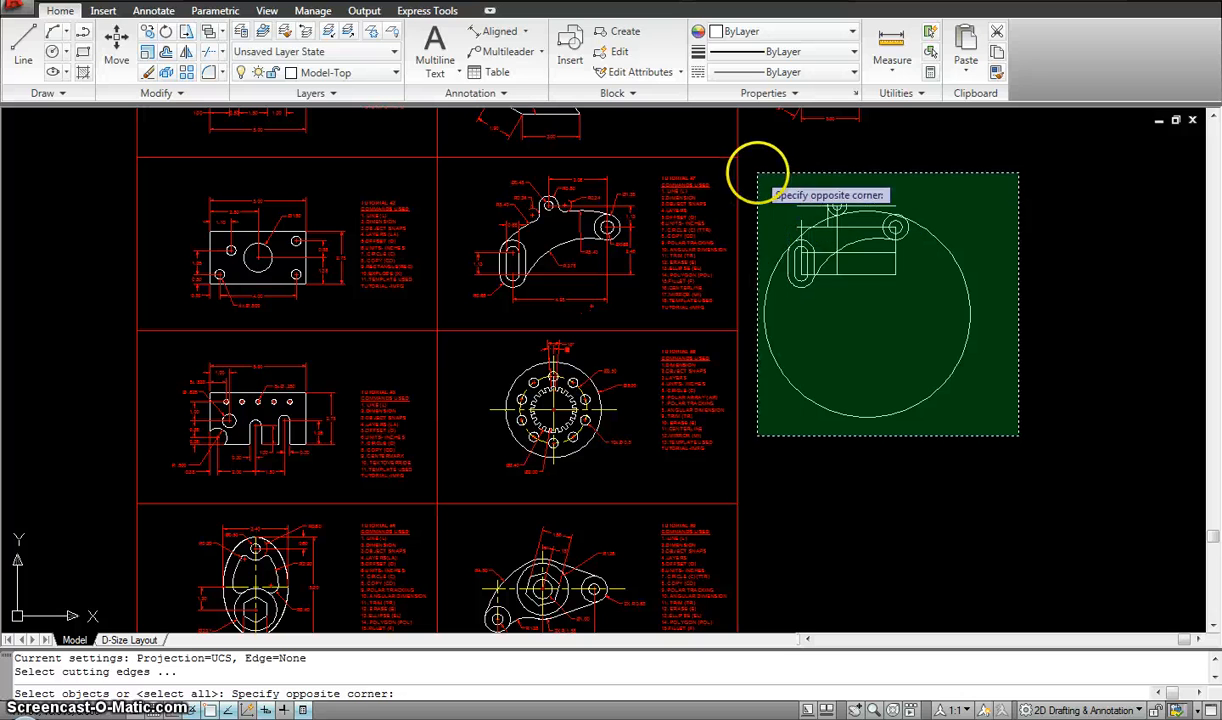
click(766, 190)
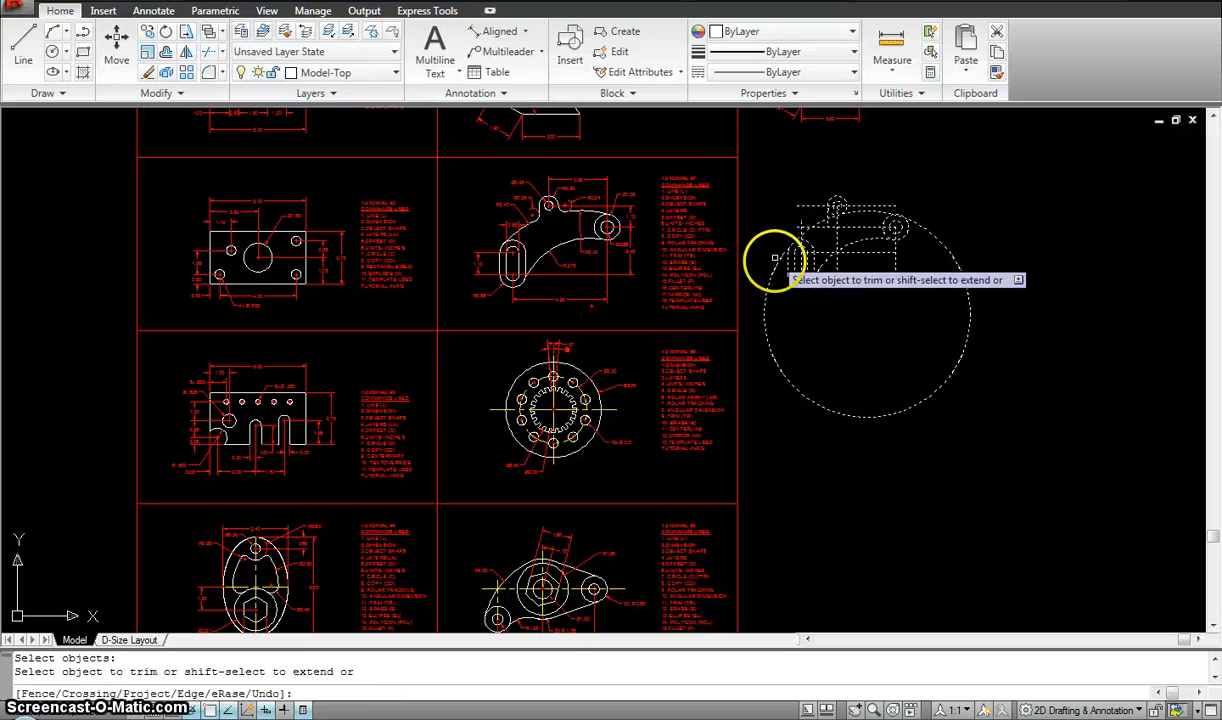
click(766, 263)
scroll(836, 208, up, 5)
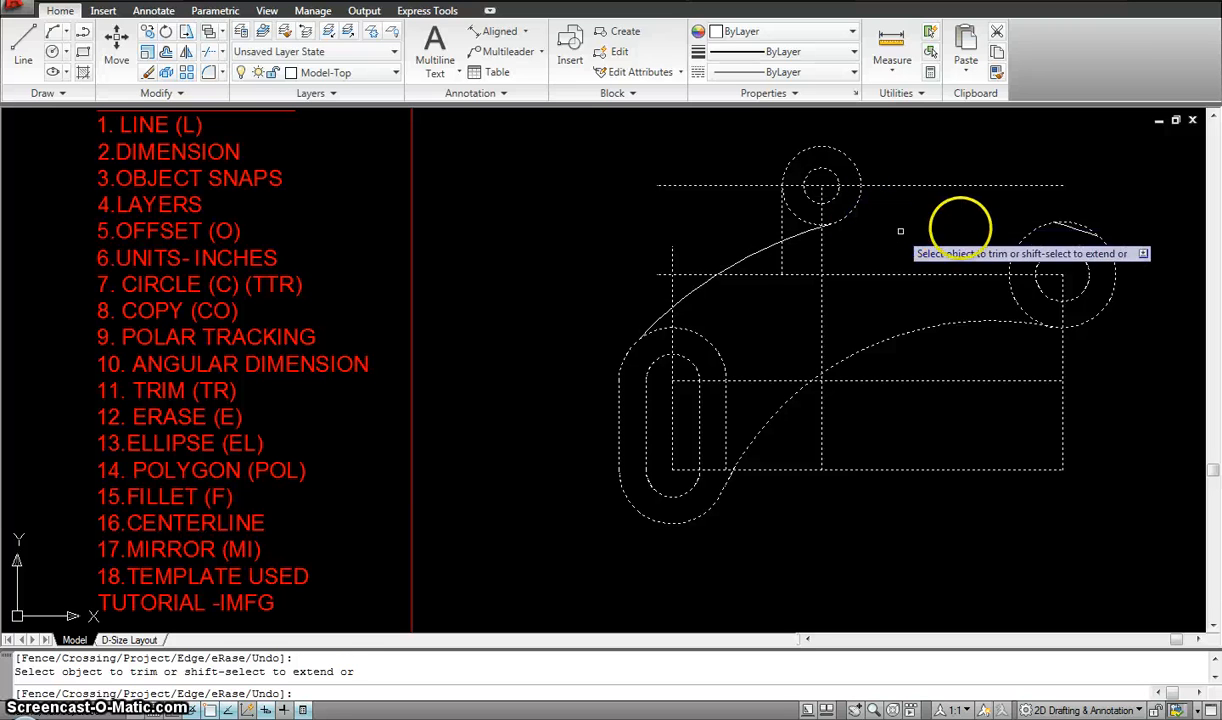
key(Escape)
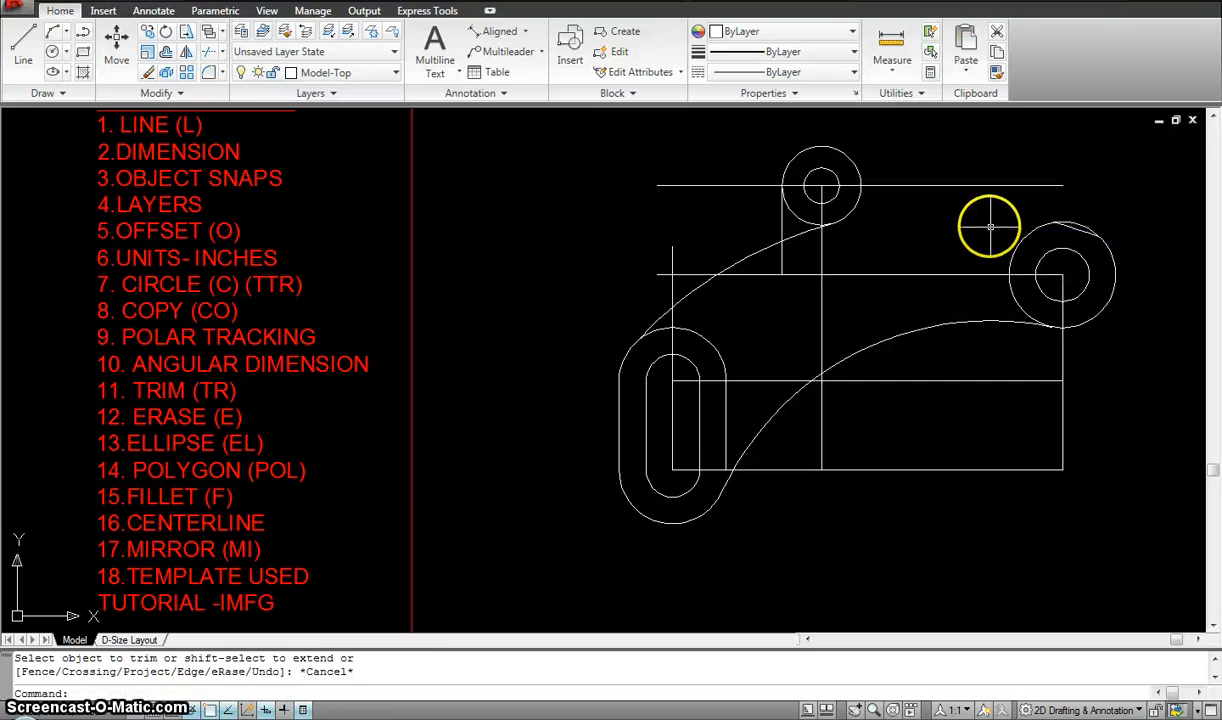
click(1077, 228)
key(Delete)
Try to draw a line from the right side of the top boss's outer circle down to the horizontal line below.
scroll(1001, 250, down, 3)
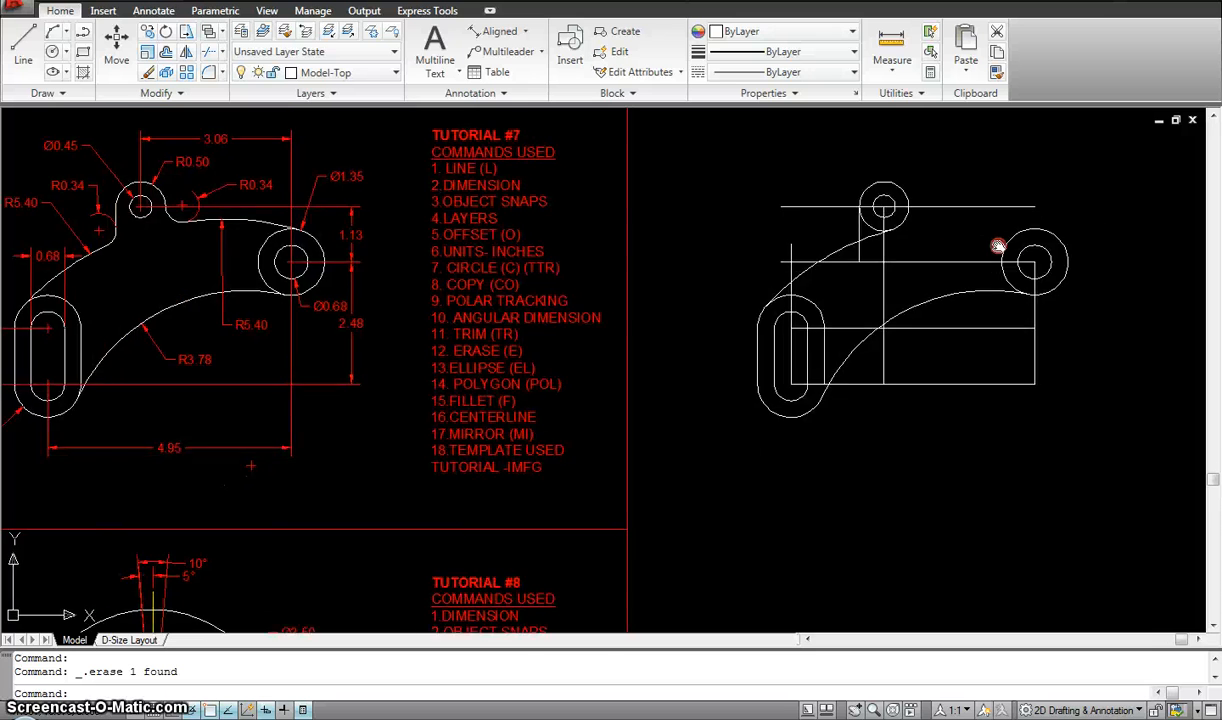
scroll(903, 262, up, 2)
scroll(875, 249, down, 2)
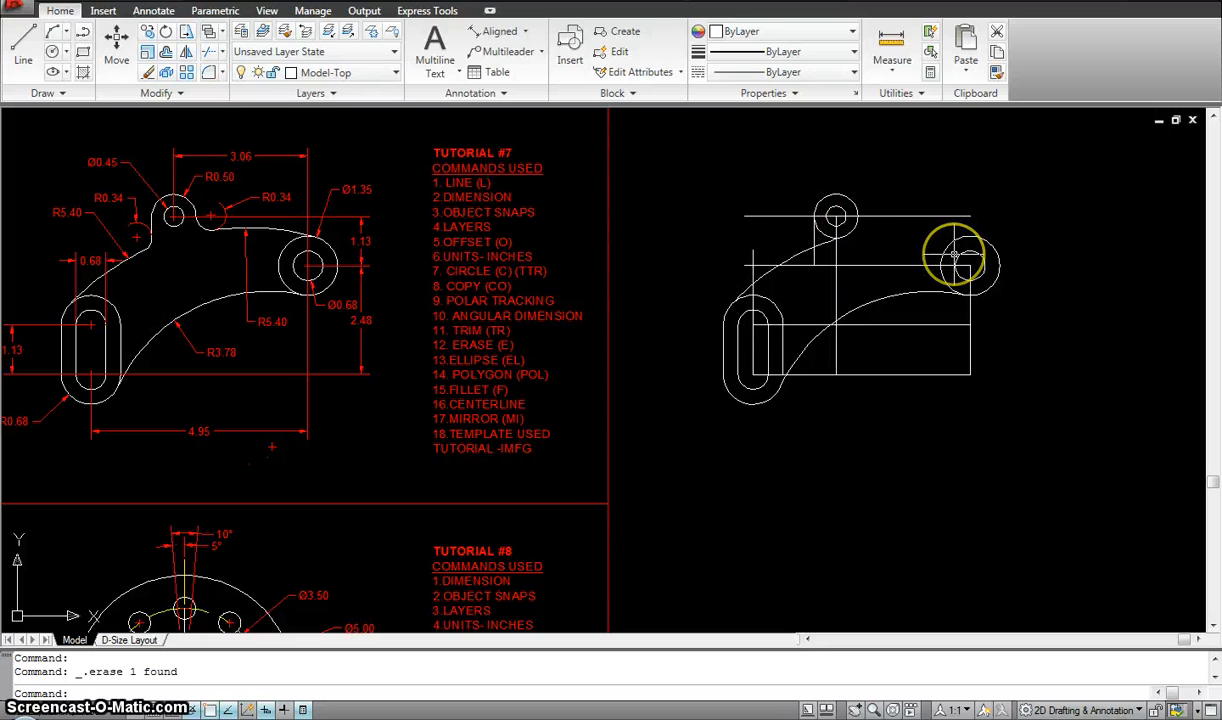
text(l)
key(Return)
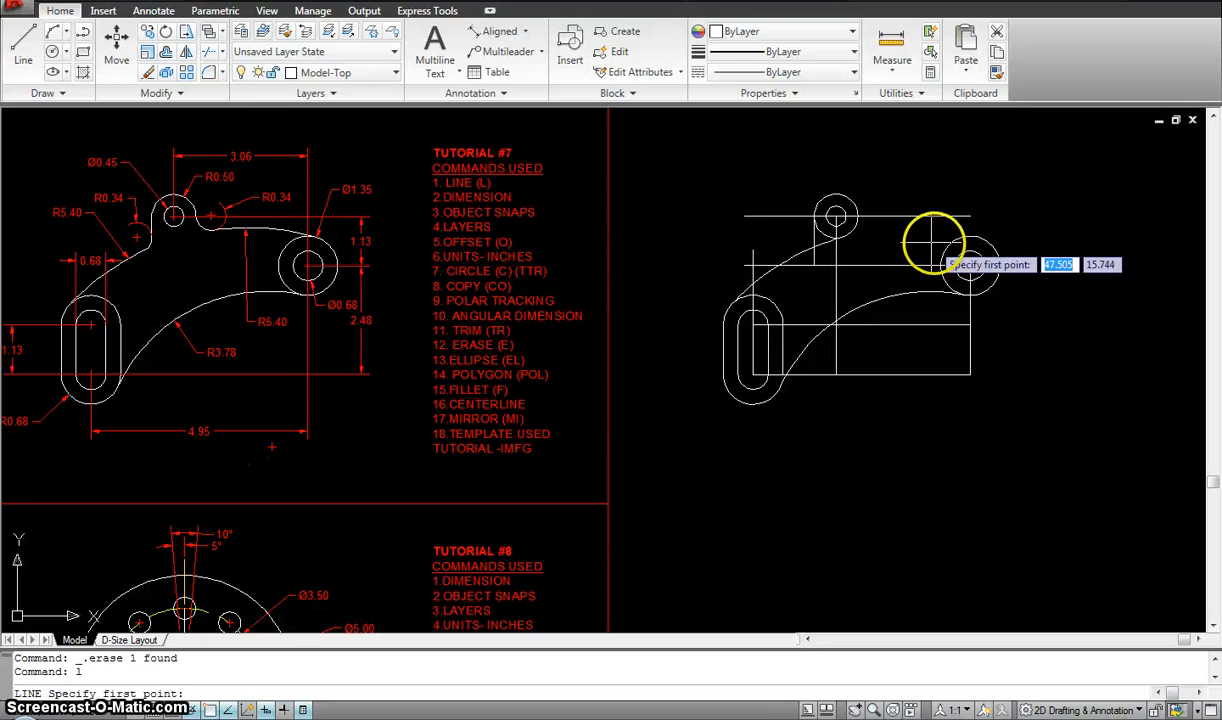
click(857, 216)
click(858, 264)
key(Escape)
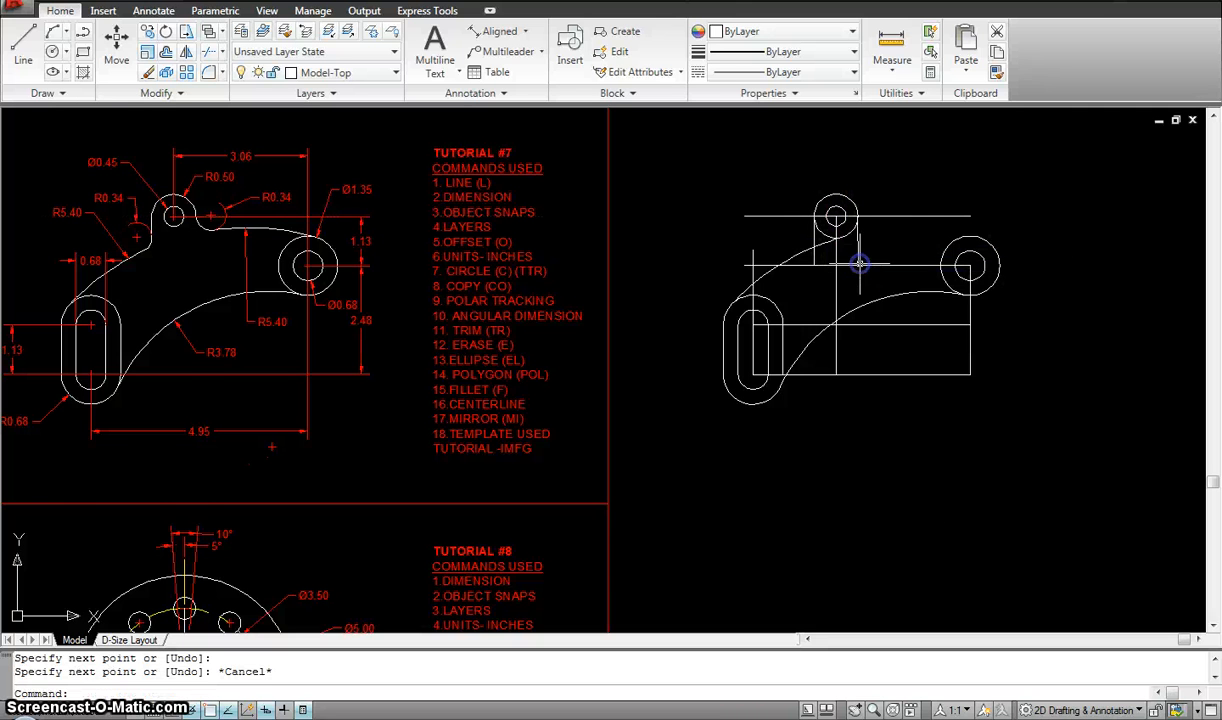
Erase the line just drawn below the right side of the top boss.
scroll(836, 264, up, 3)
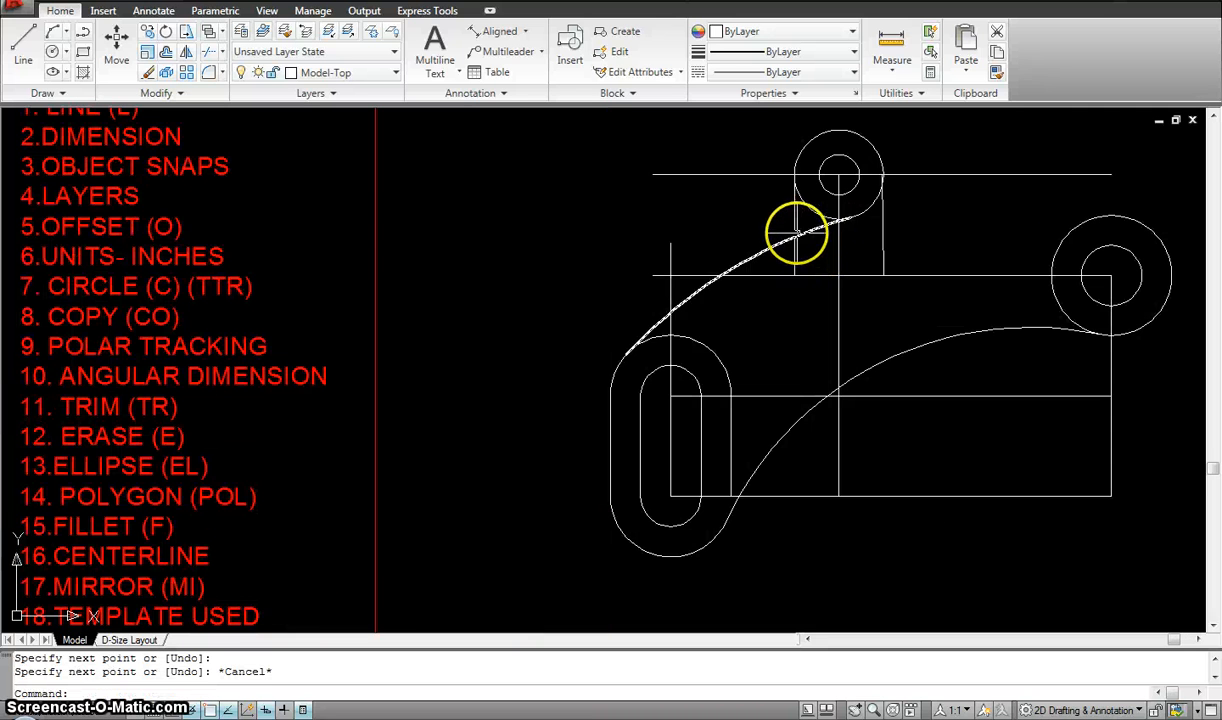
scroll(855, 244, down, 2)
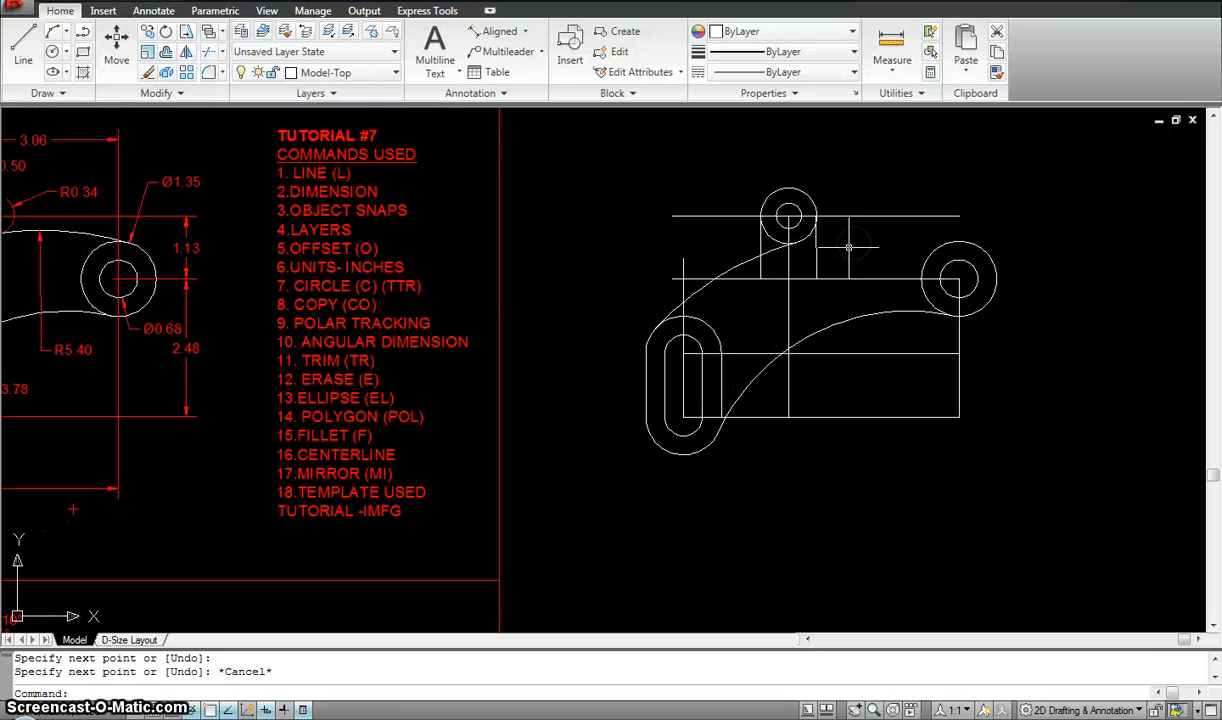
key(Return)
click(843, 255)
click(808, 256)
key(Return)
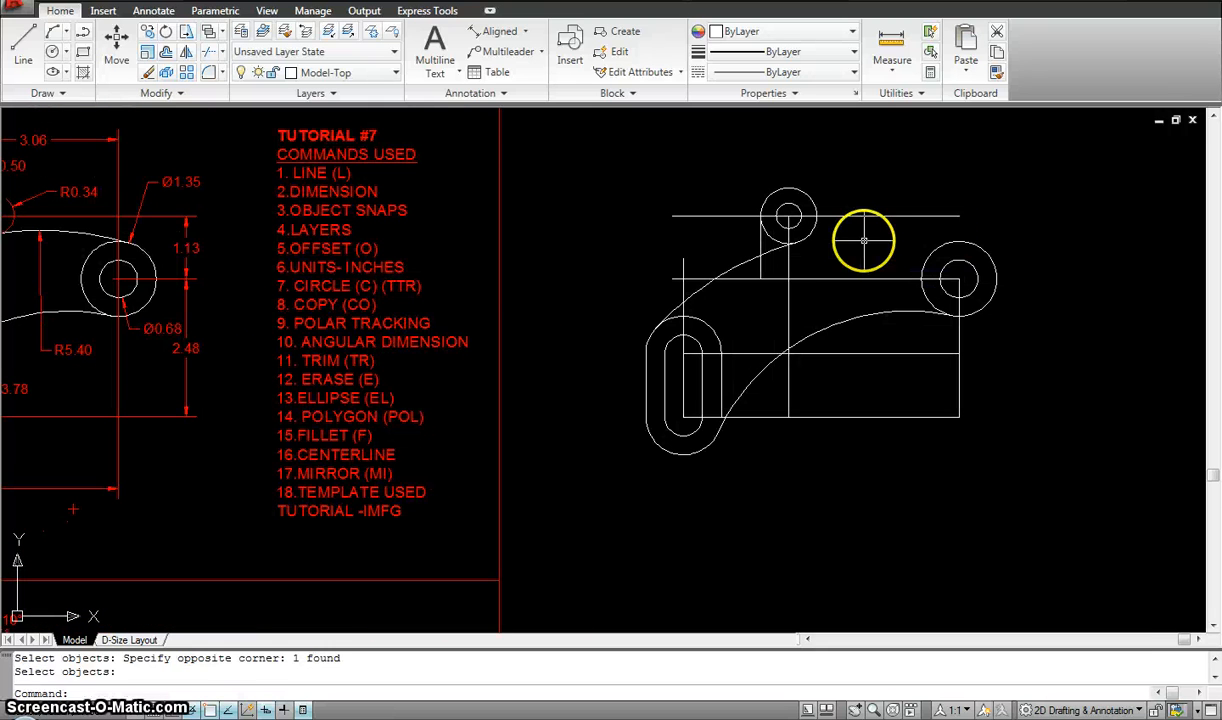
key(Escape)
key(Escape)
Draw a vertical 1.13 line from the top boss's right quadrant, perpendicular to the horizontal line below.
text(l)
key(Return)
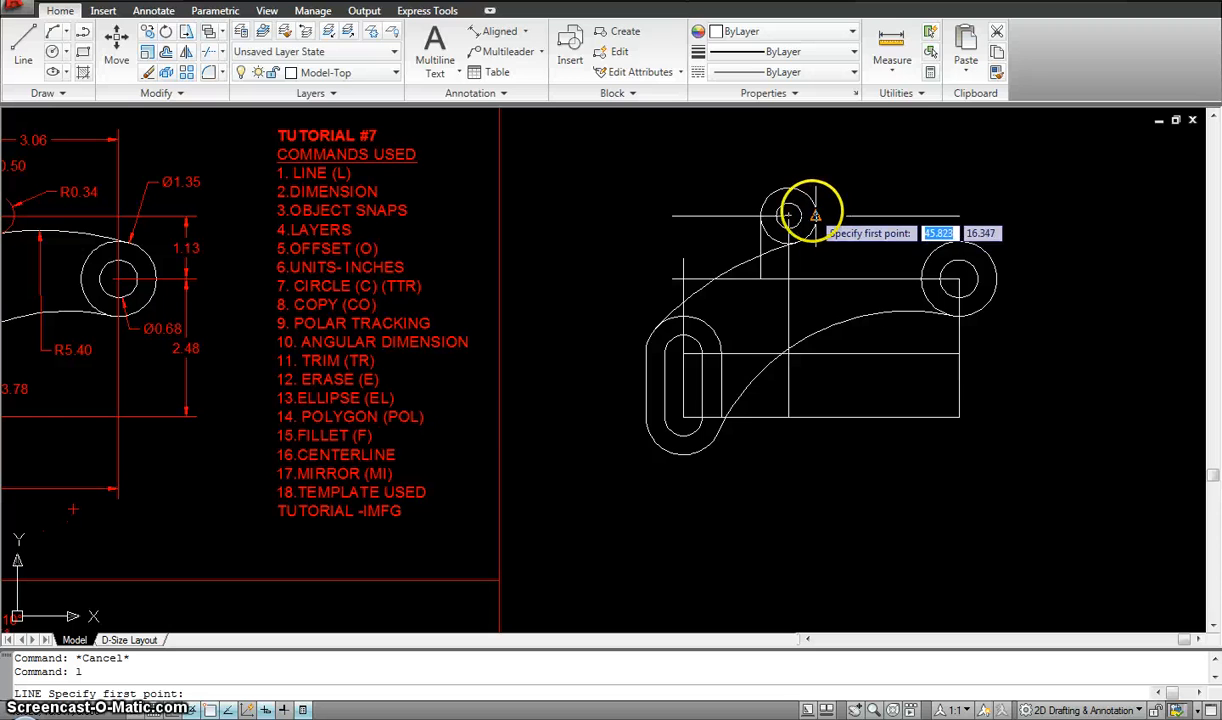
click(790, 215)
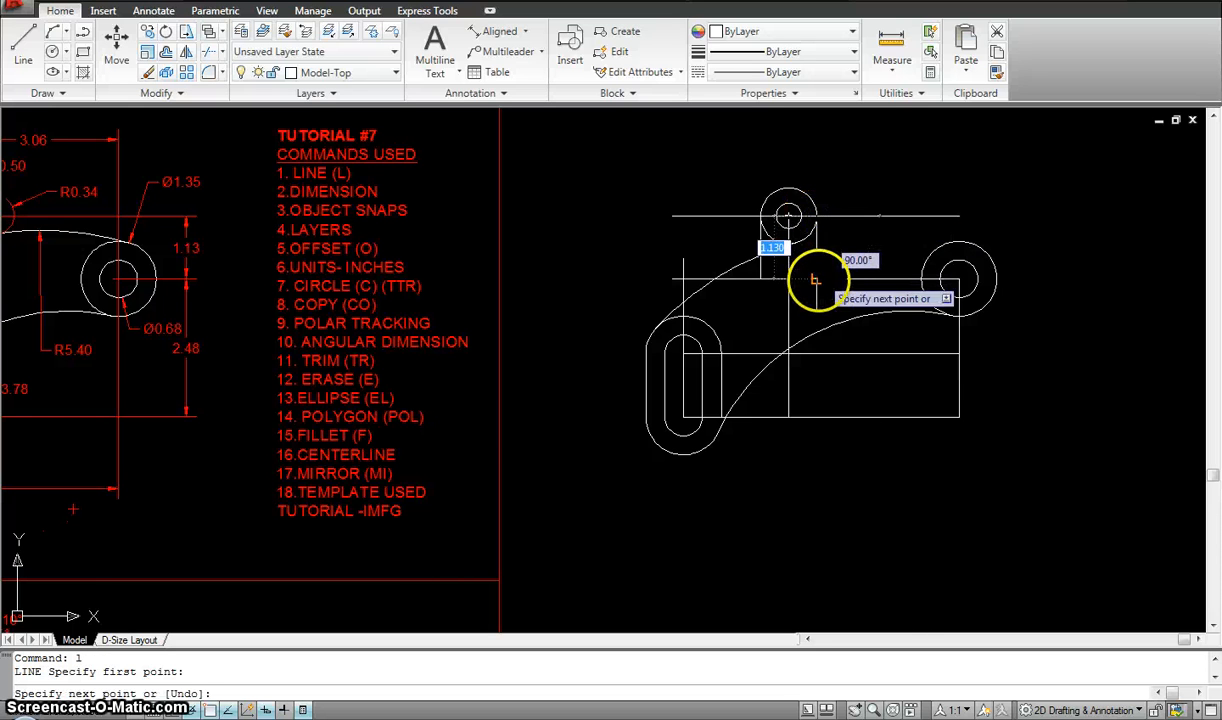
click(815, 280)
key(Escape)
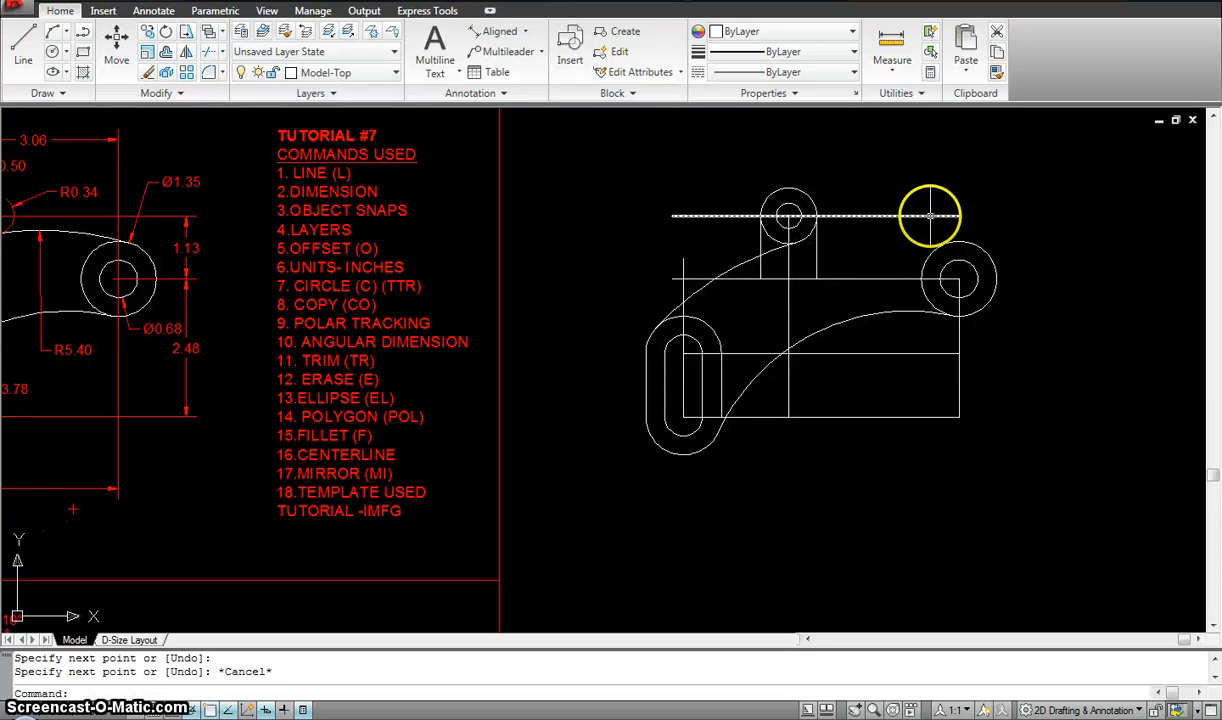
Draw a tangent-tangent-radius circle of radius 5.4 touching the top of the Ø1.35 circle and the underside of the top boss's outer circle.
text(c)
key(Return)
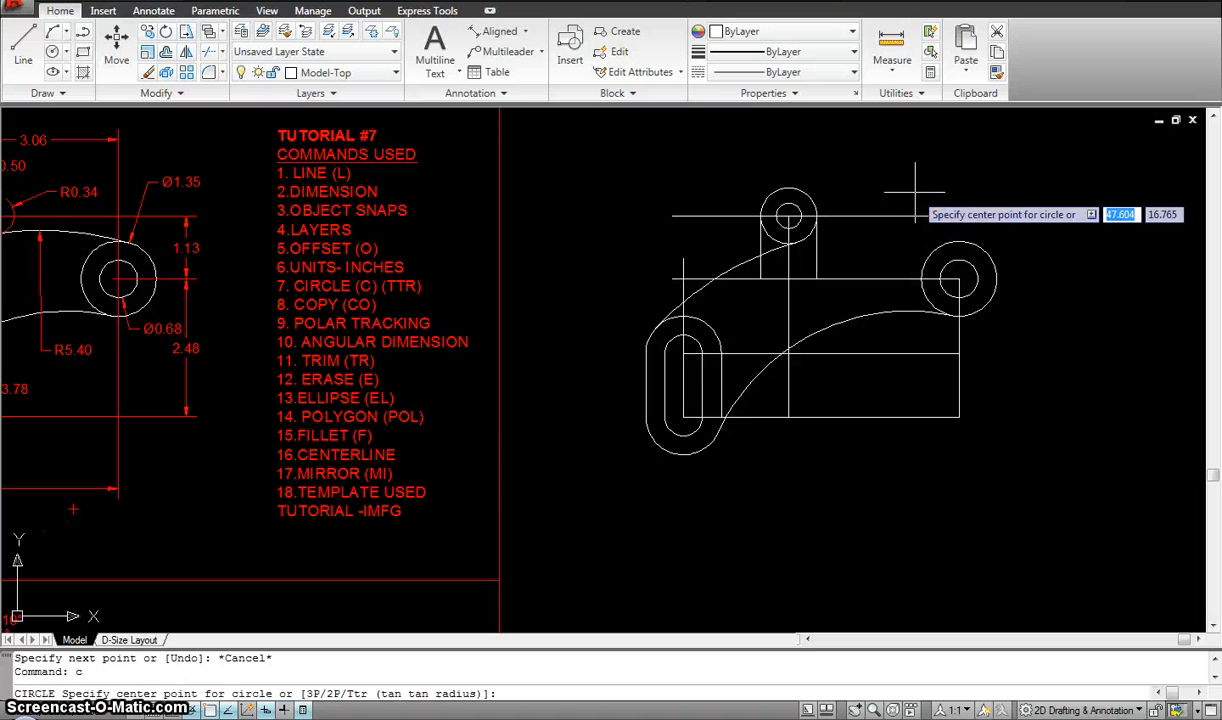
text(t)
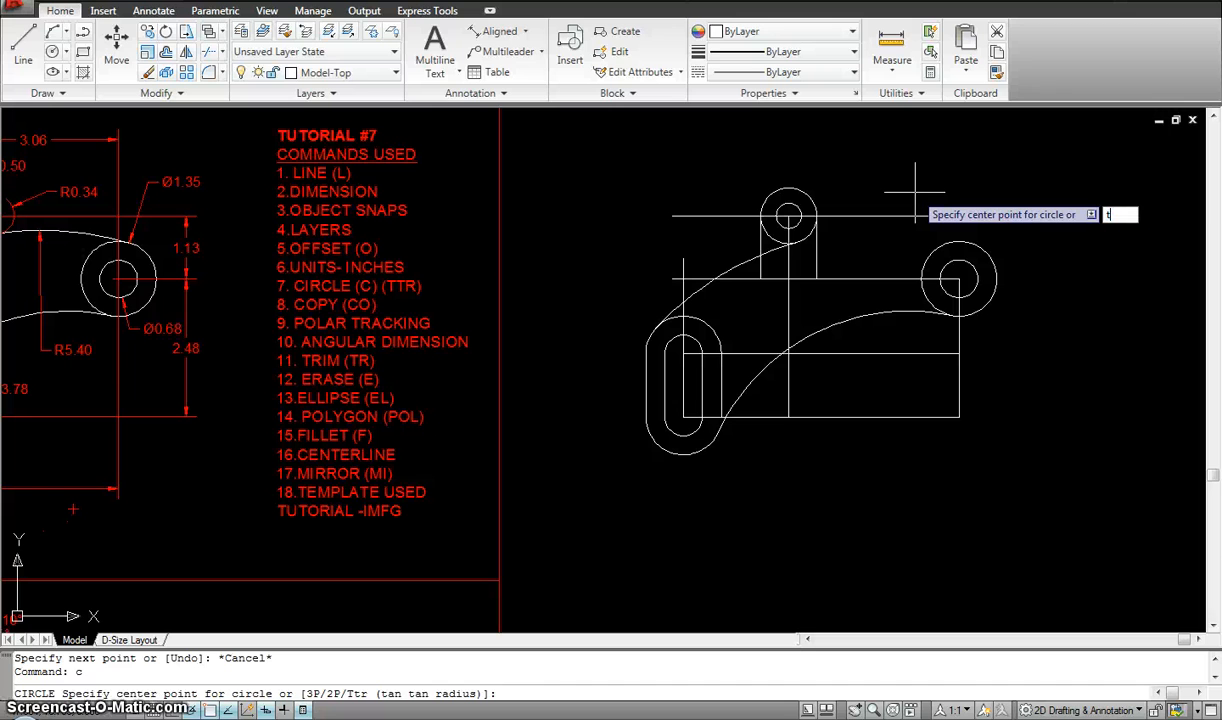
text(tr)
key(Return)
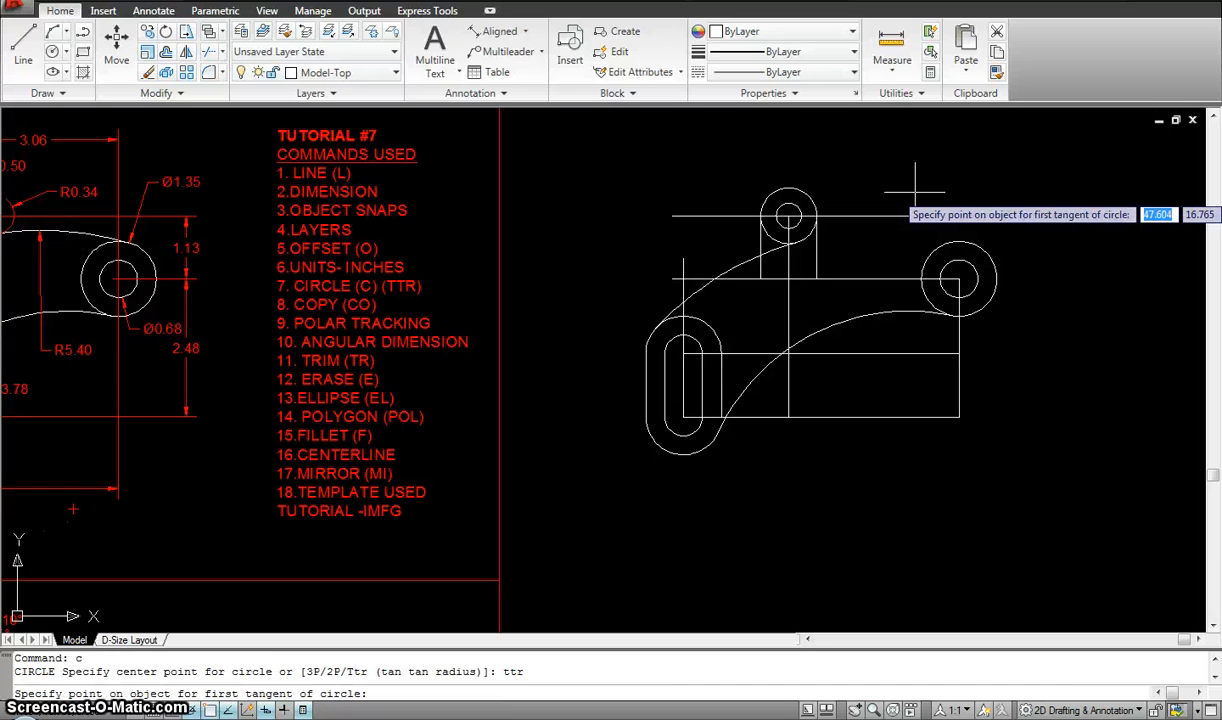
click(957, 243)
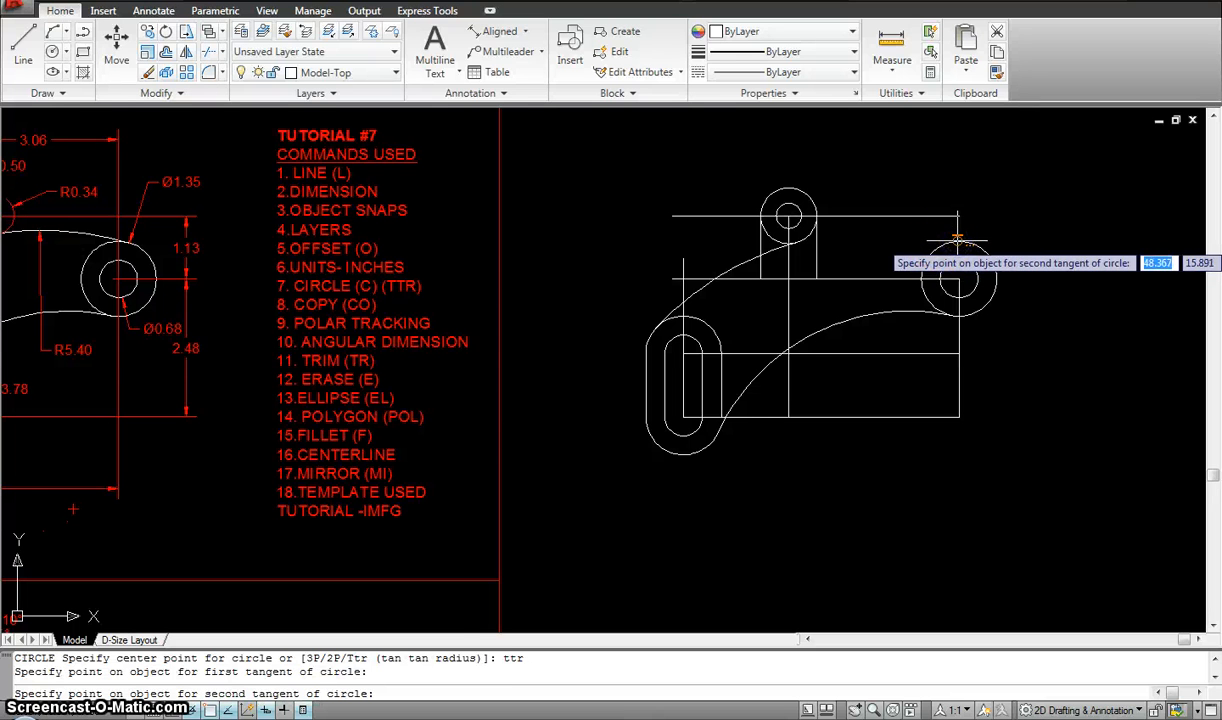
mouse_move(957, 243)
middle_down()
mouse_move(1071, 229)
mouse_move(1055, 233)
middle_up()
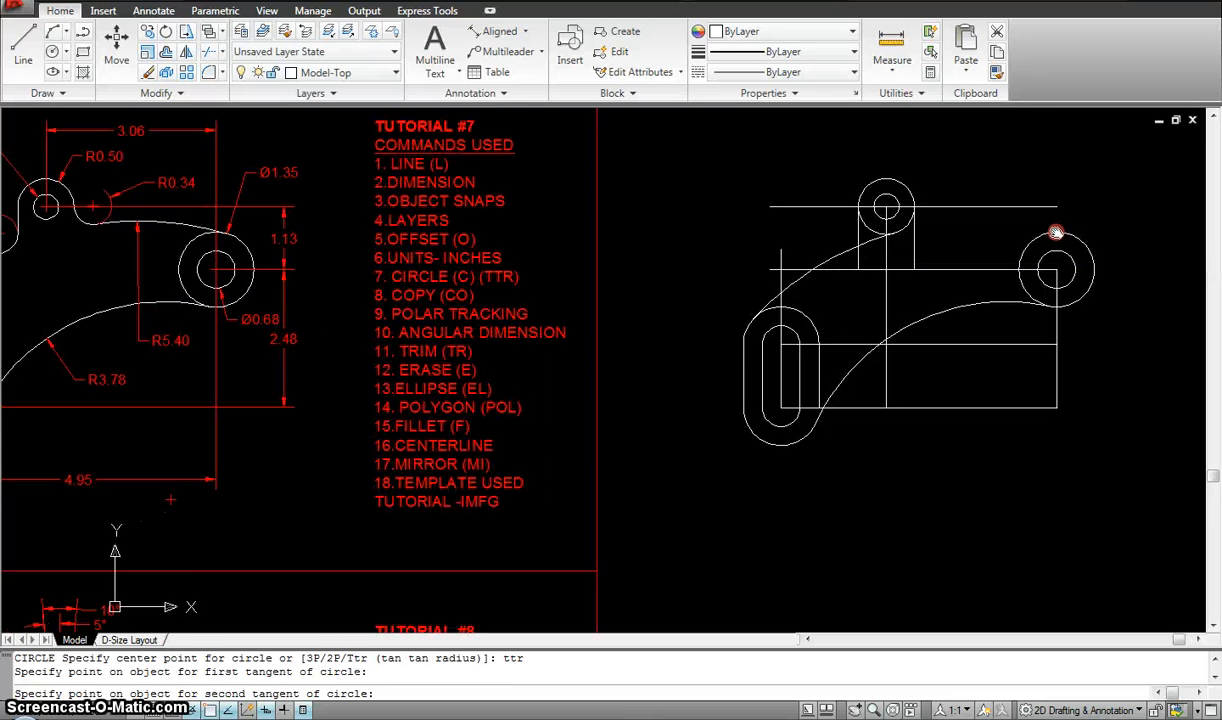
click(905, 224)
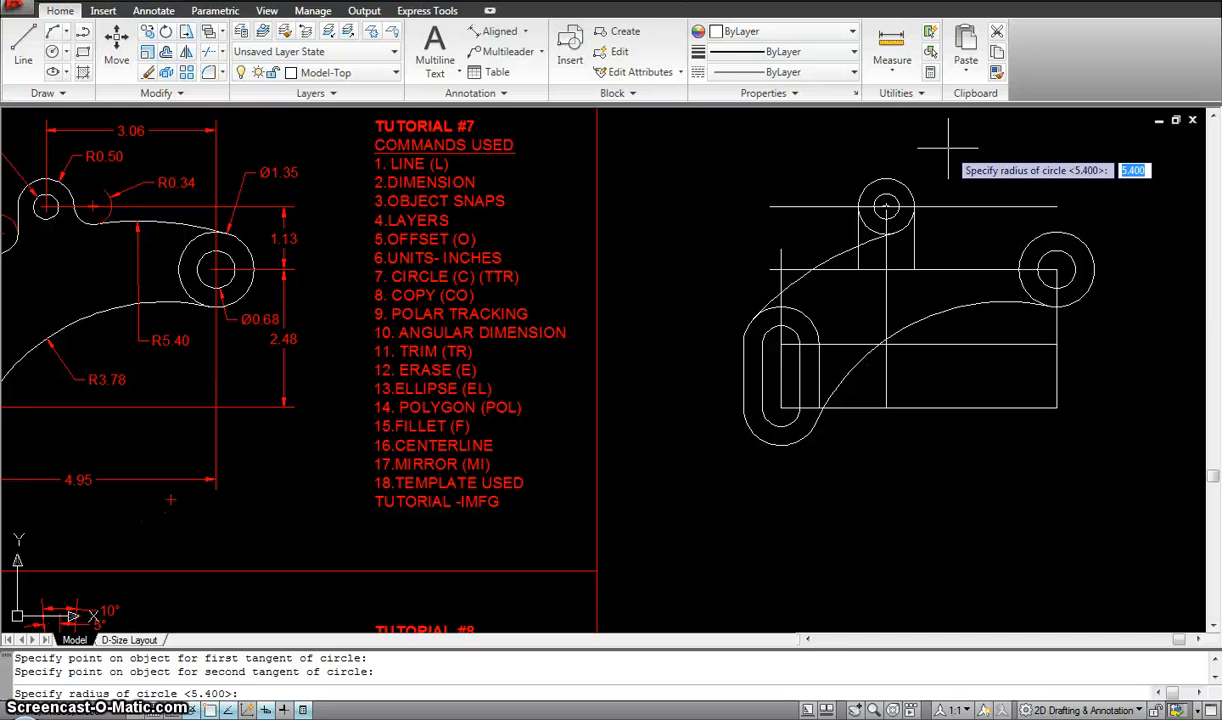
key(Return)
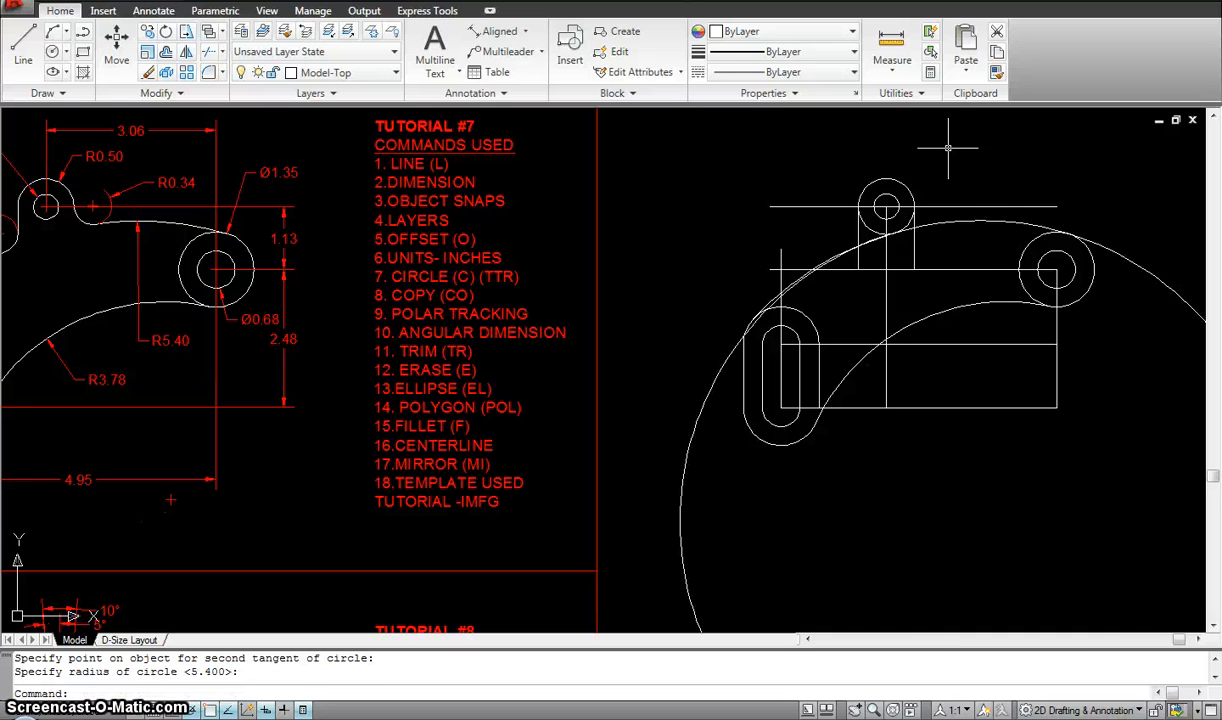
click(985, 200)
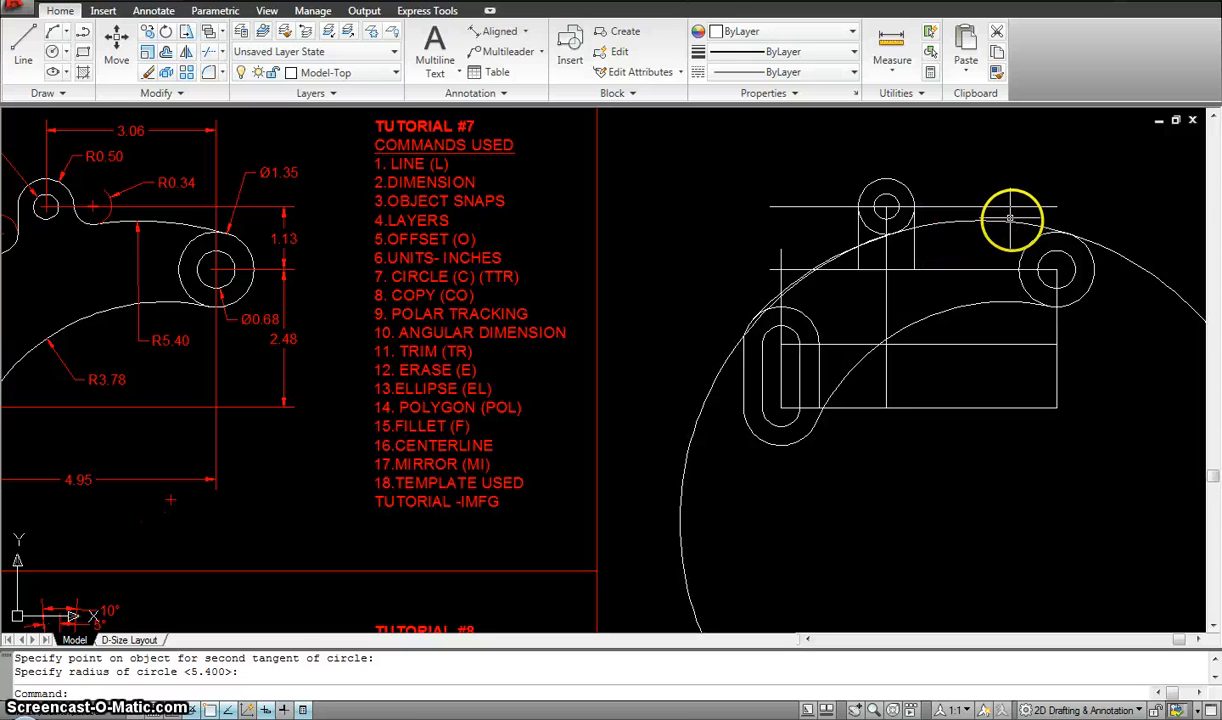
scroll(960, 220, down, 3)
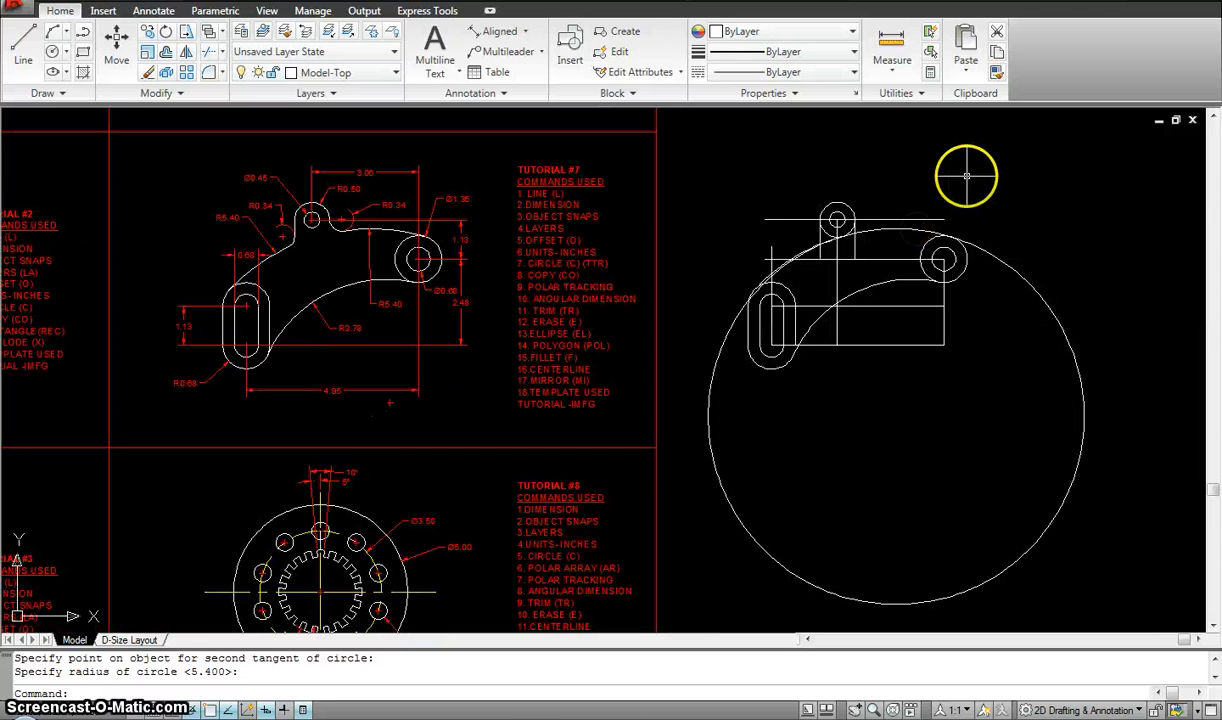
Trim the large 5.40 radius circle down to its upper arc, using the bracket geometry as cutting edges.
text(tr)
key(Return)
click(1157, 466)
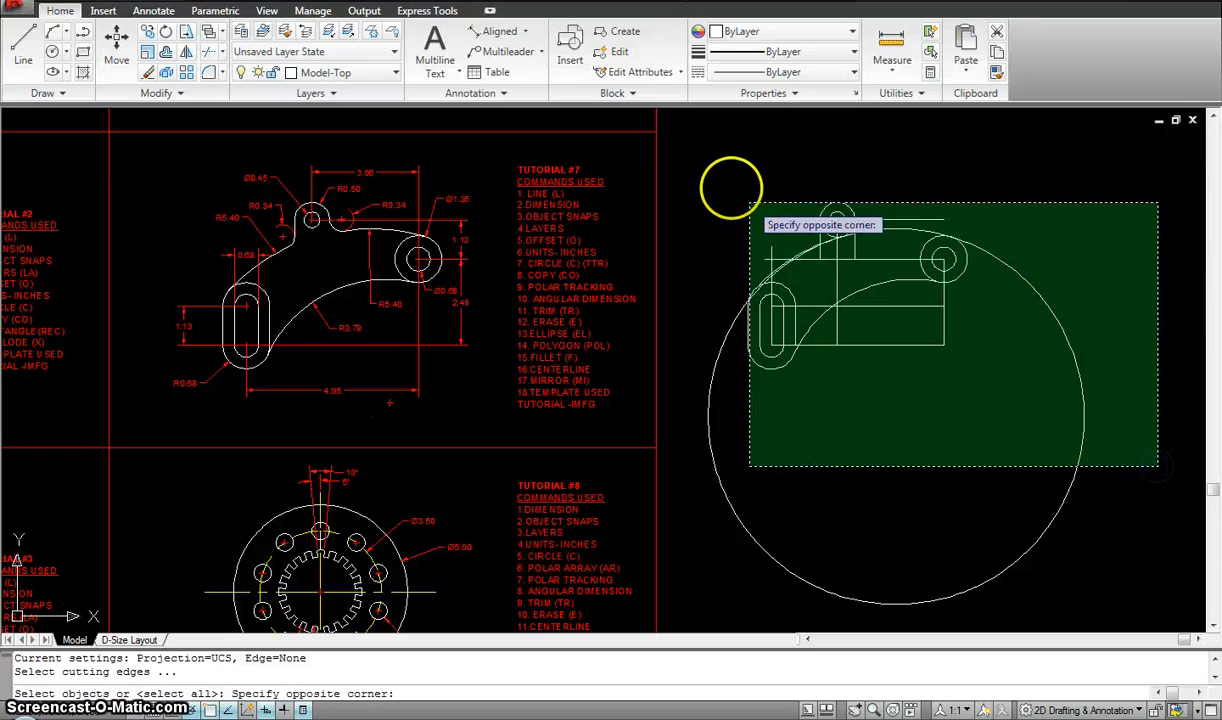
click(728, 187)
click(990, 243)
click(992, 316)
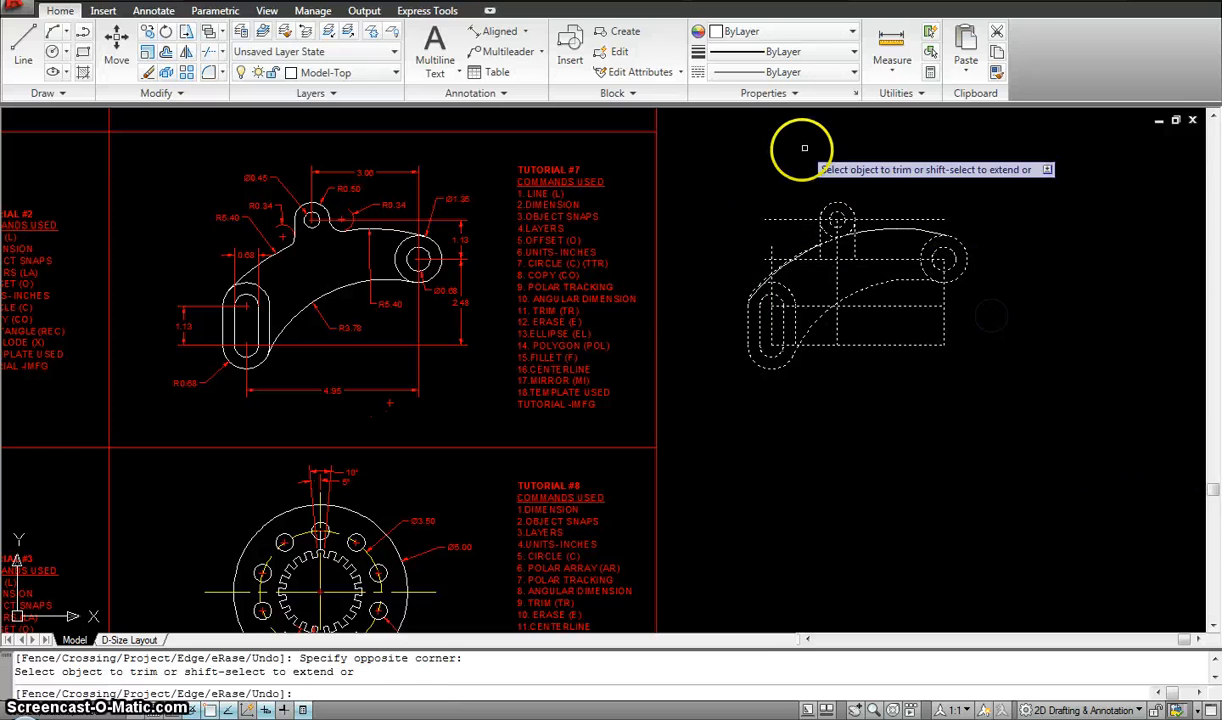
scroll(855, 240, up, 5)
scroll(866, 252, down, 2)
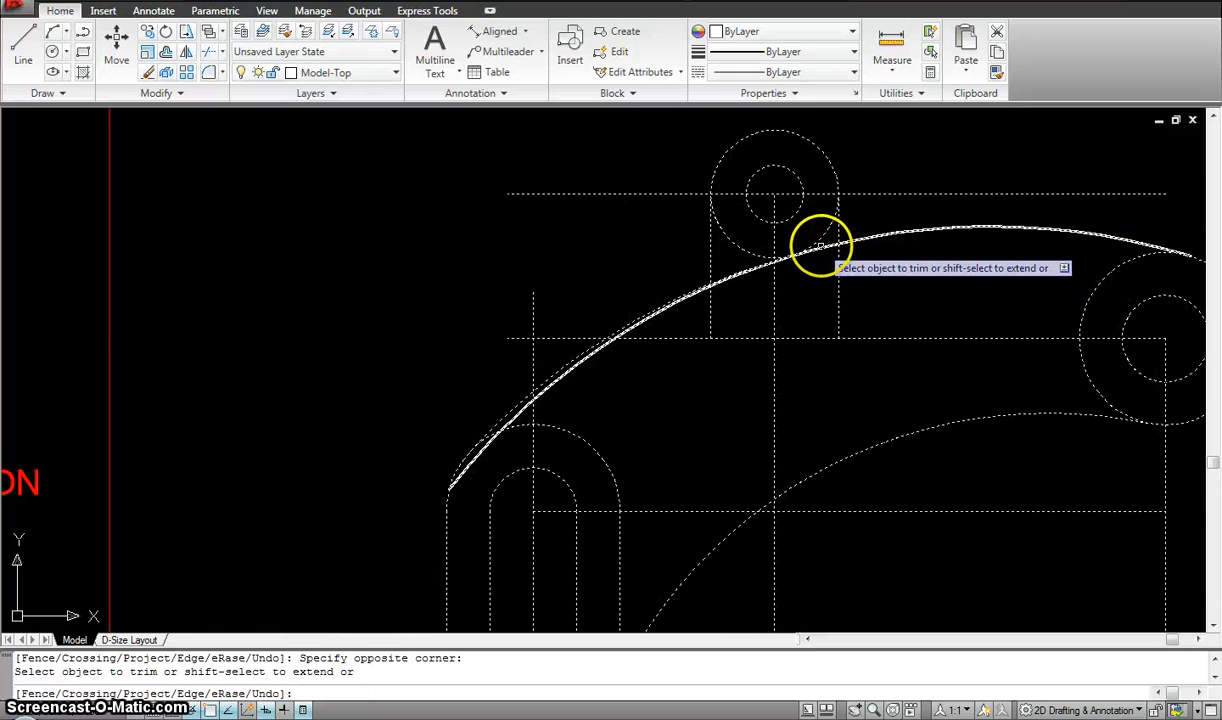
key(Escape)
Erase the leftover duplicate 5.40 arc running from the slot's upper left to the top boss.
middle_click(800, 285)
middle_click(800, 285)
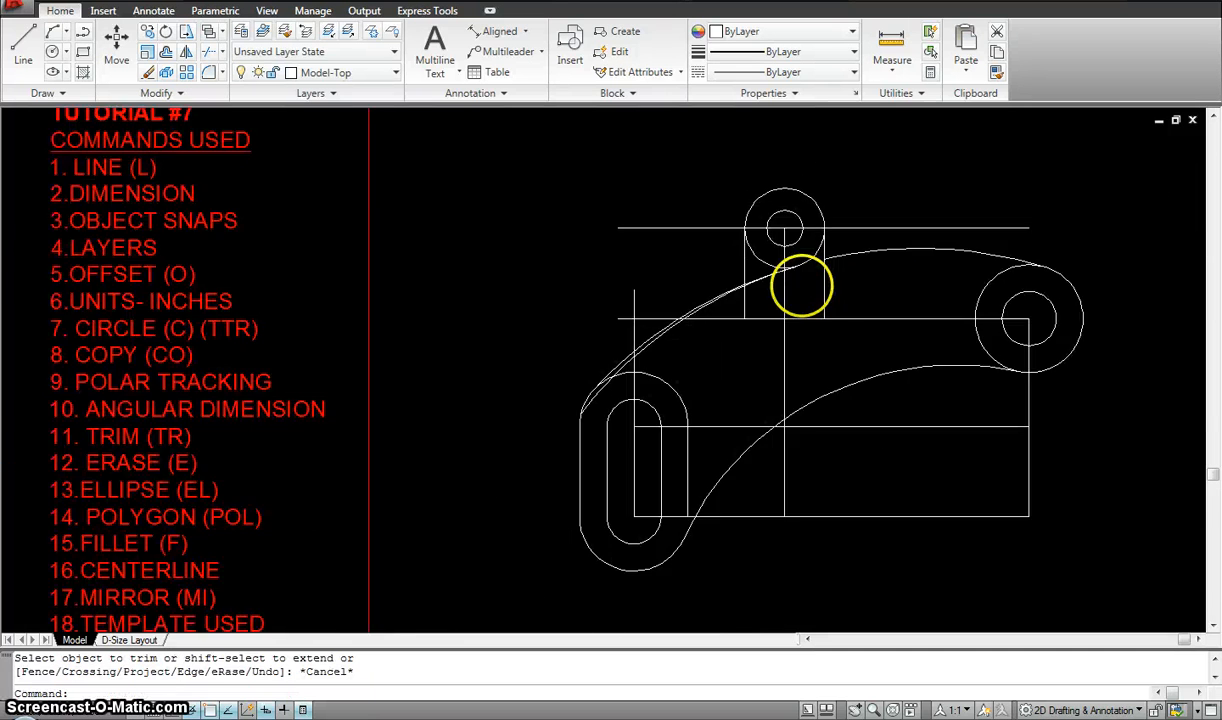
scroll(739, 379, up, 1)
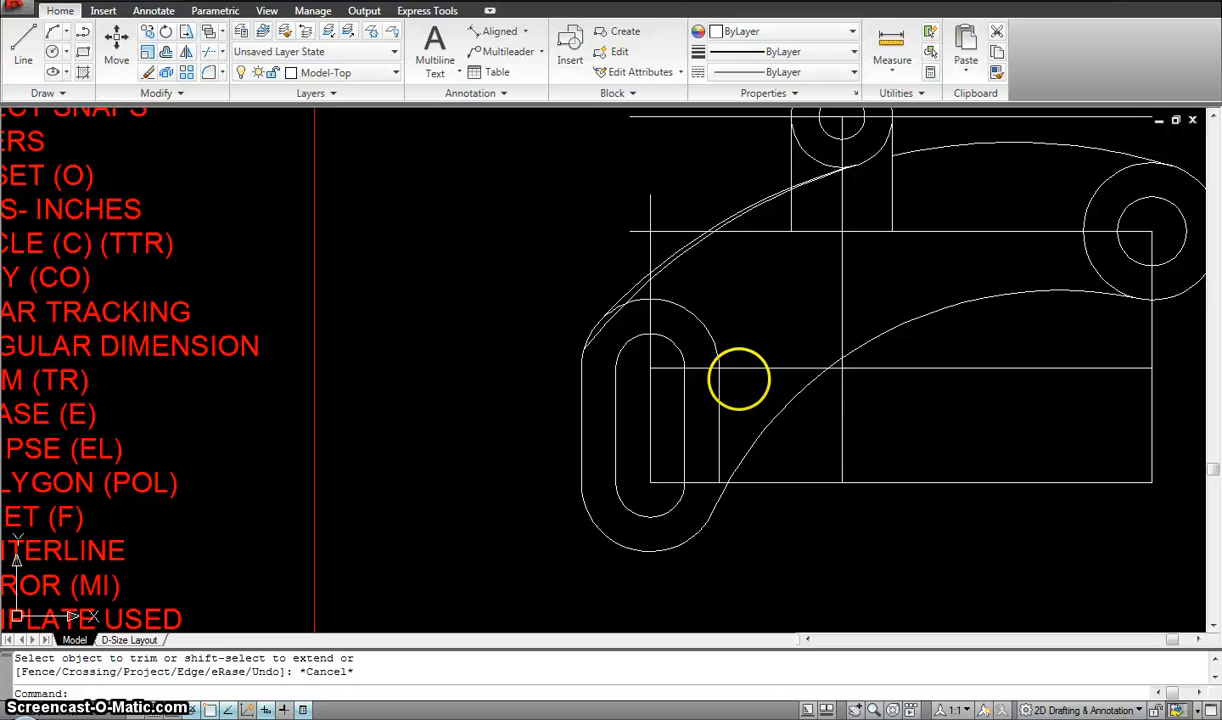
click(609, 322)
key(Delete)
scroll(838, 244, down, 2)
middle_drag(857, 239, 711, 305)
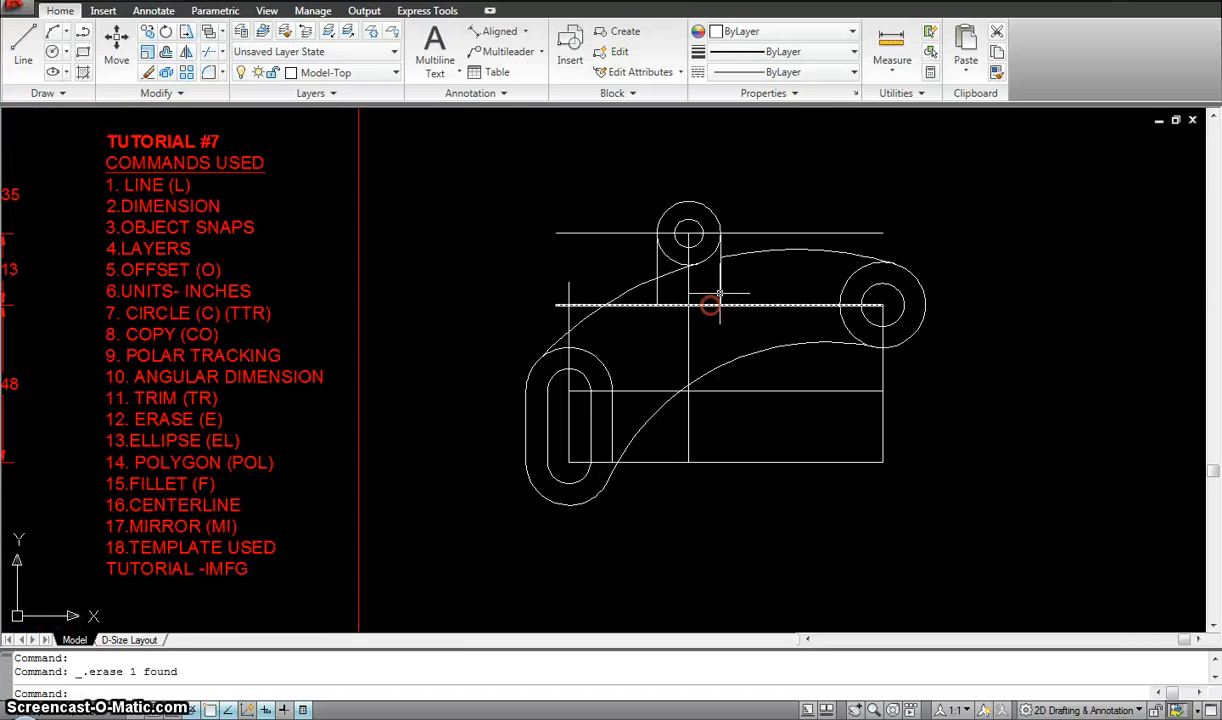
Fillet the left 5.40 arc and the top boss's left vertical line with a 0.34 radius.
scroll(776, 236, down, 2)
middle_drag(776, 236, 845, 204)
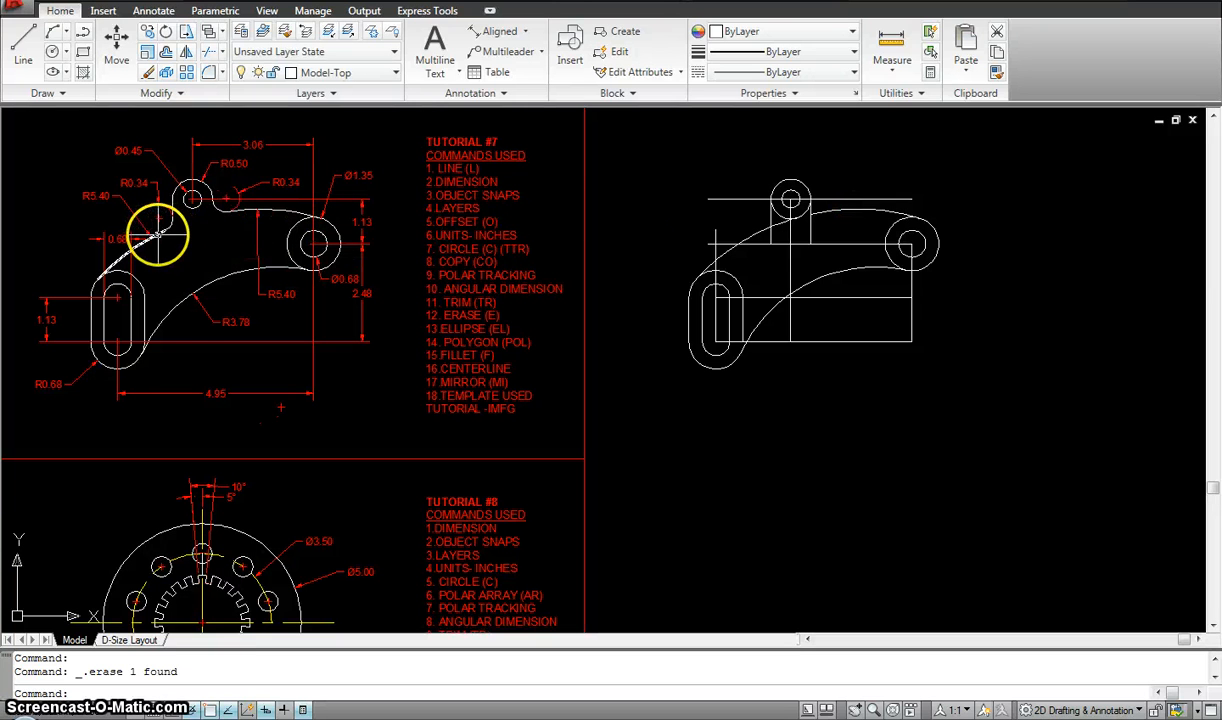
scroll(168, 228, up, 3)
scroll(168, 228, down, 3)
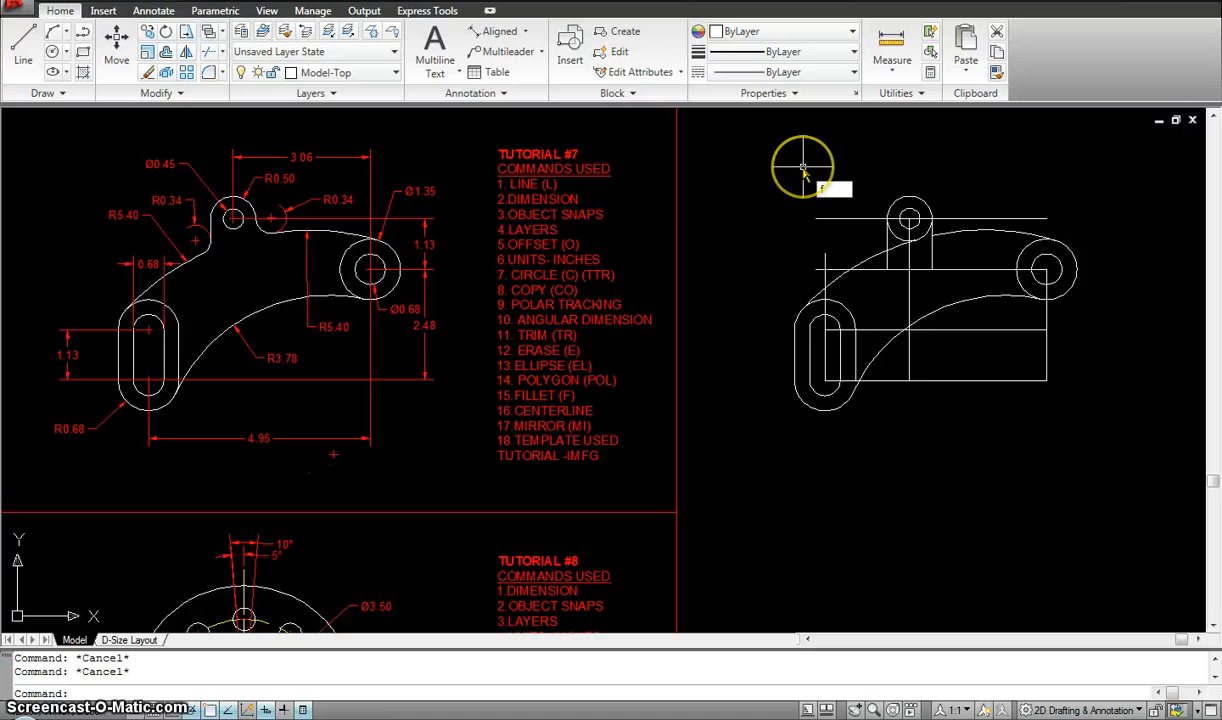
key(Return)
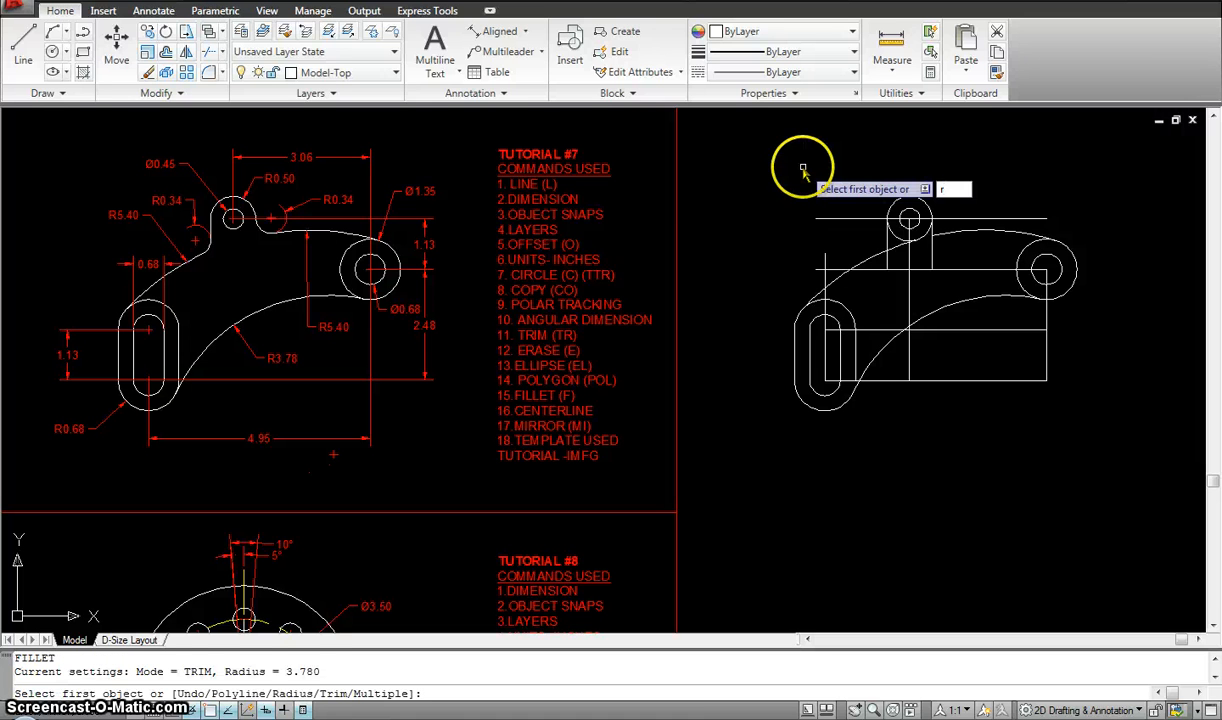
key(Return)
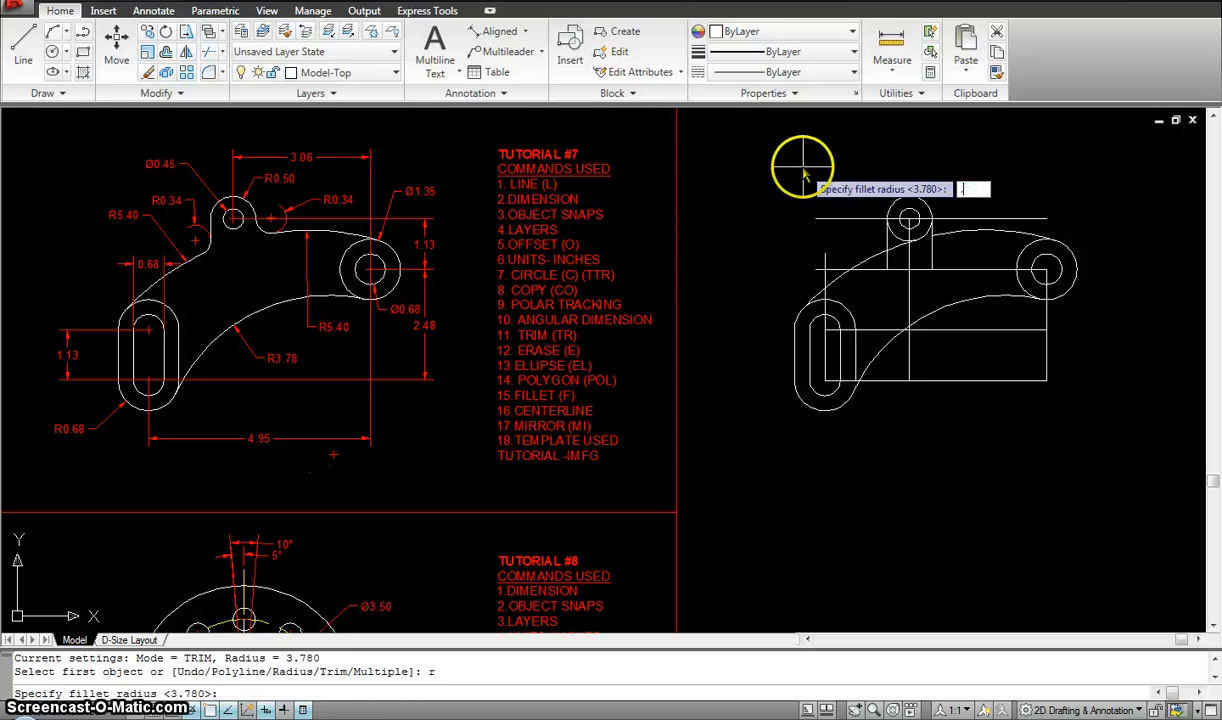
key(Return)
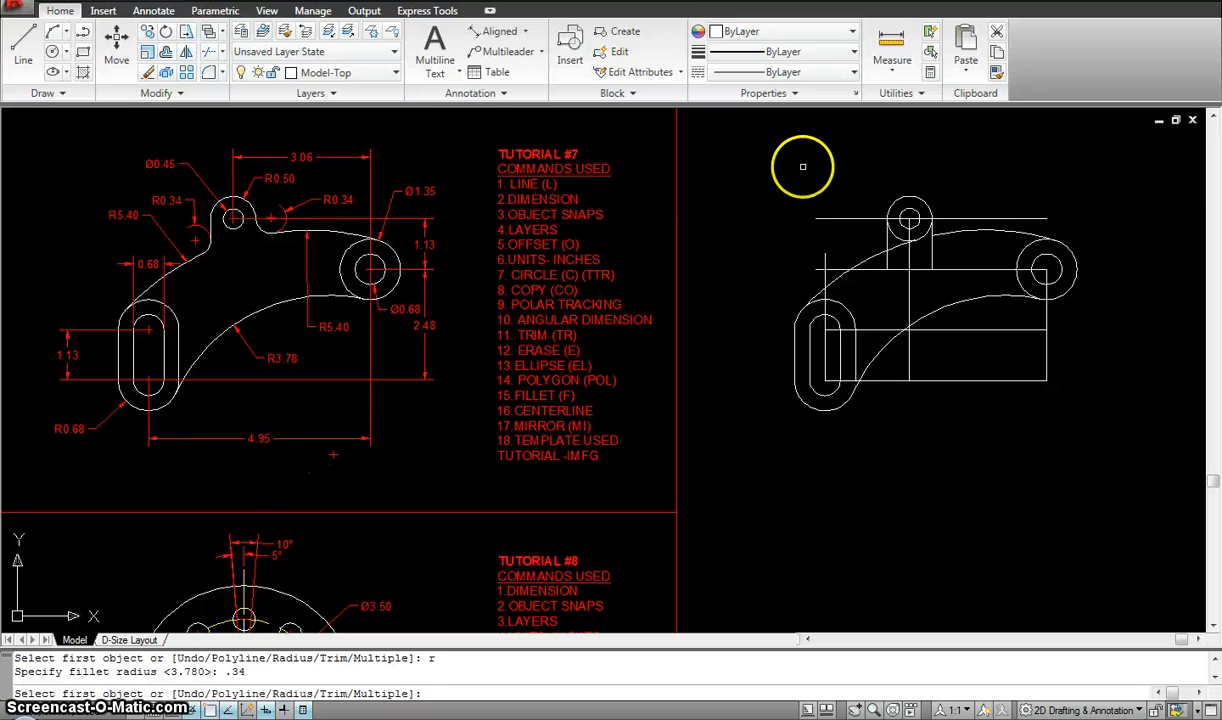
scroll(860, 242, up, 3)
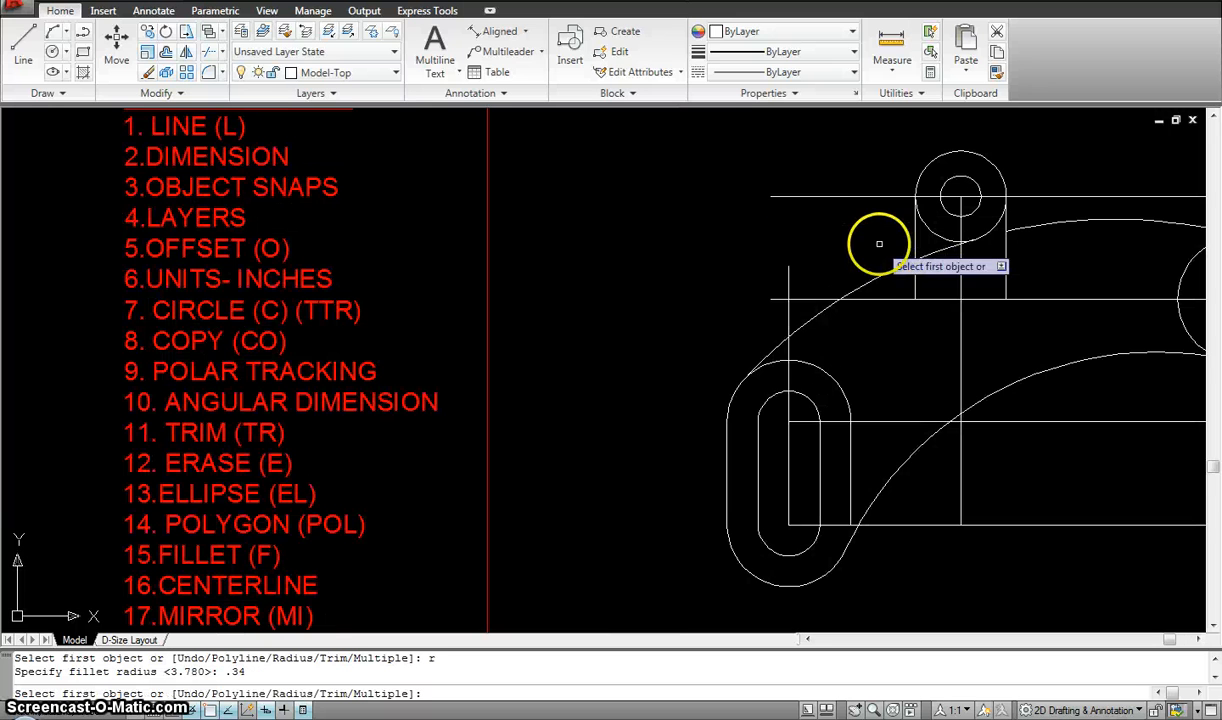
click(889, 266)
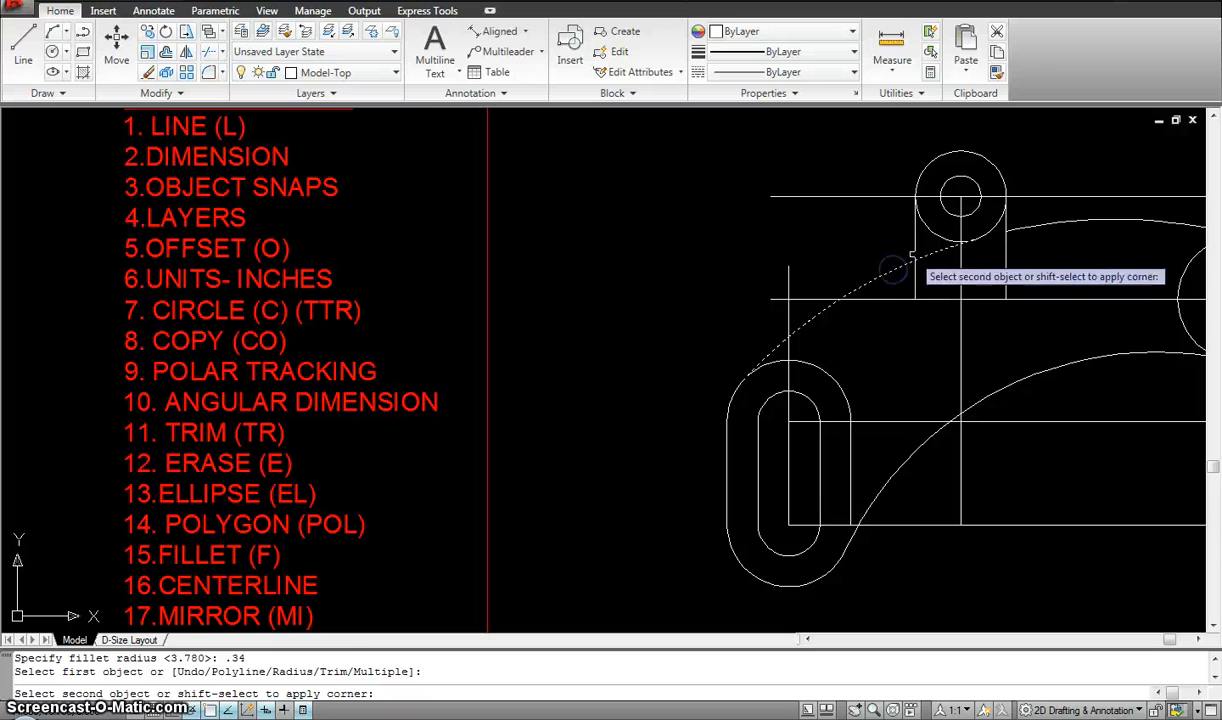
click(916, 245)
scroll(928, 248, down, 2)
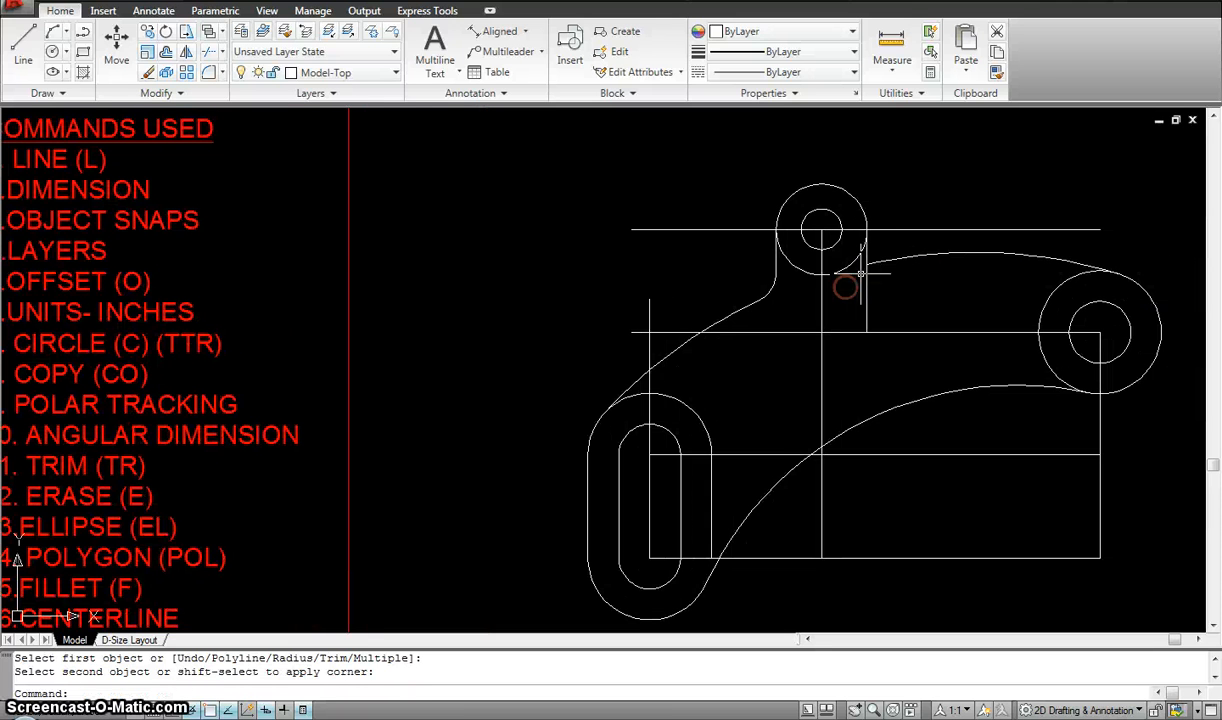
Fillet the right 5.40 arc and the top boss's right vertical line with the same 0.34 radius.
key(Return)
click(883, 261)
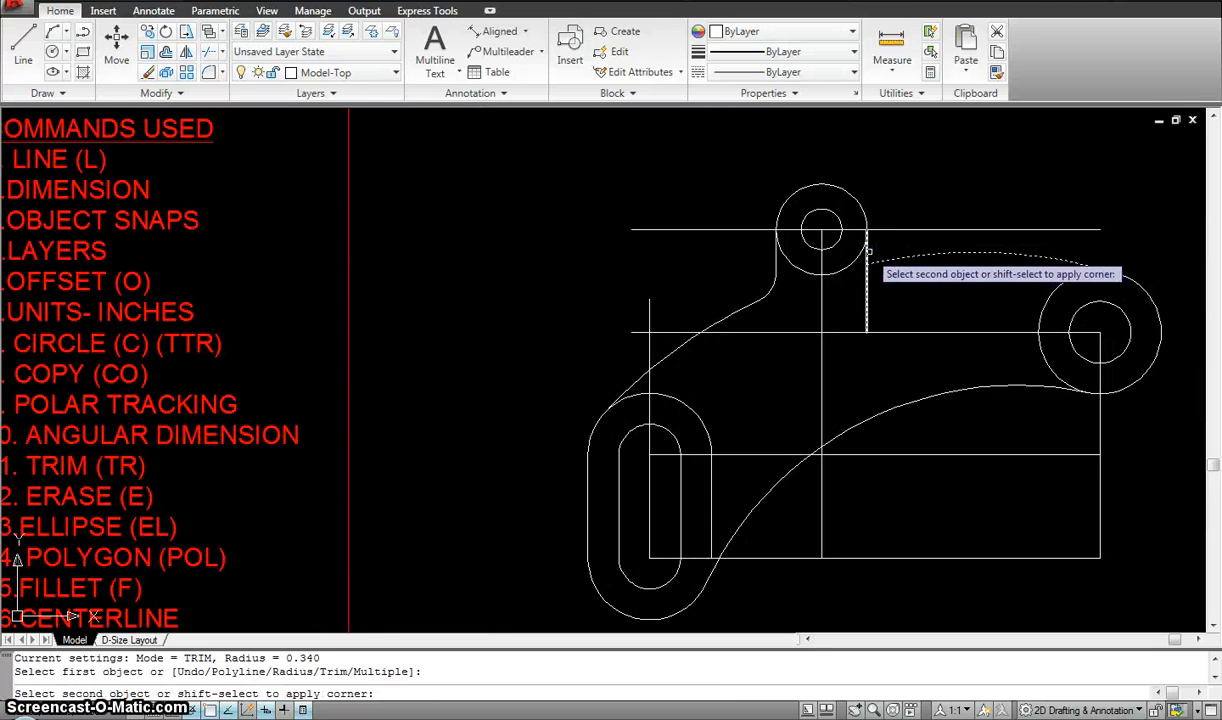
click(866, 264)
scroll(920, 209, down, 3)
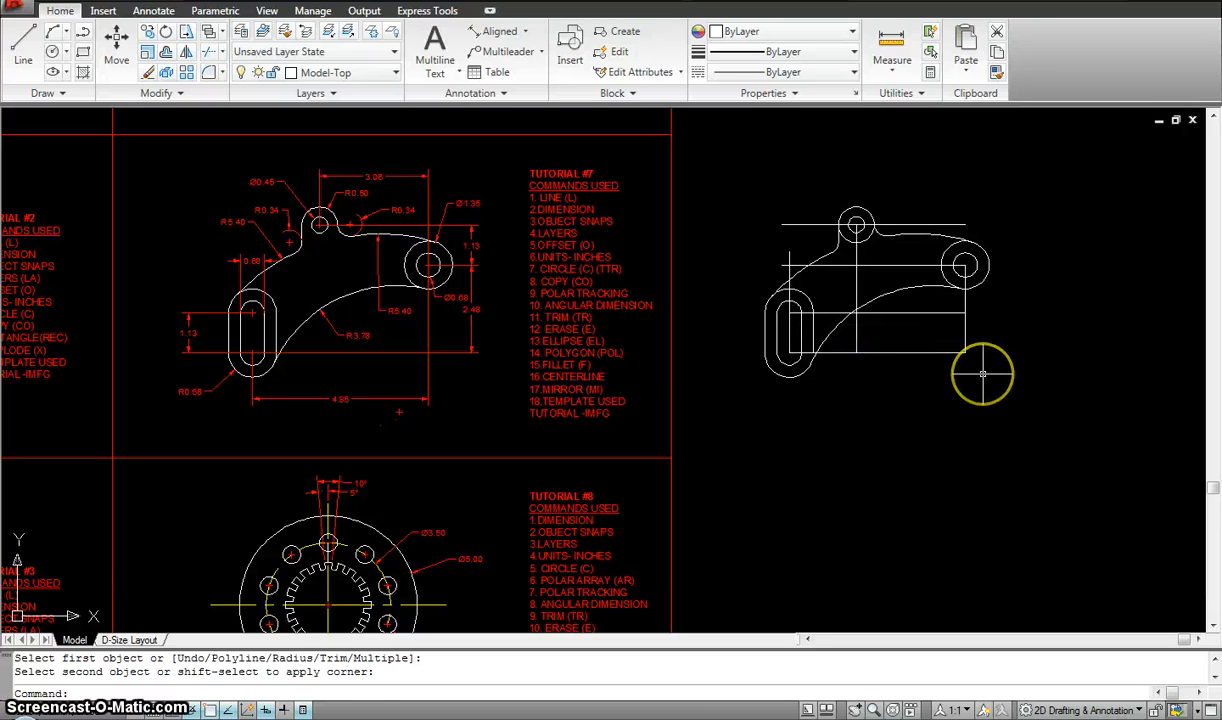
Trim away the lower part of the top boss's outer circle between its two vertical sides.
text(tr)
key(Return)
click(1013, 413)
click(794, 196)
key(Return)
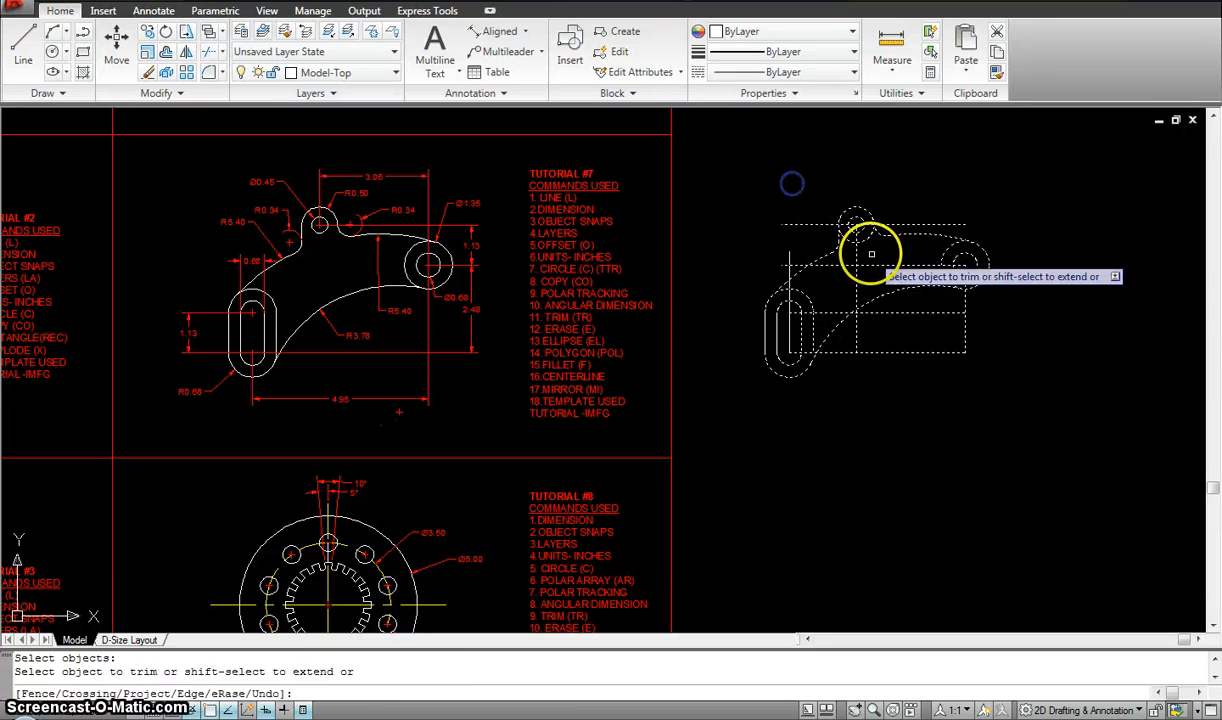
click(863, 236)
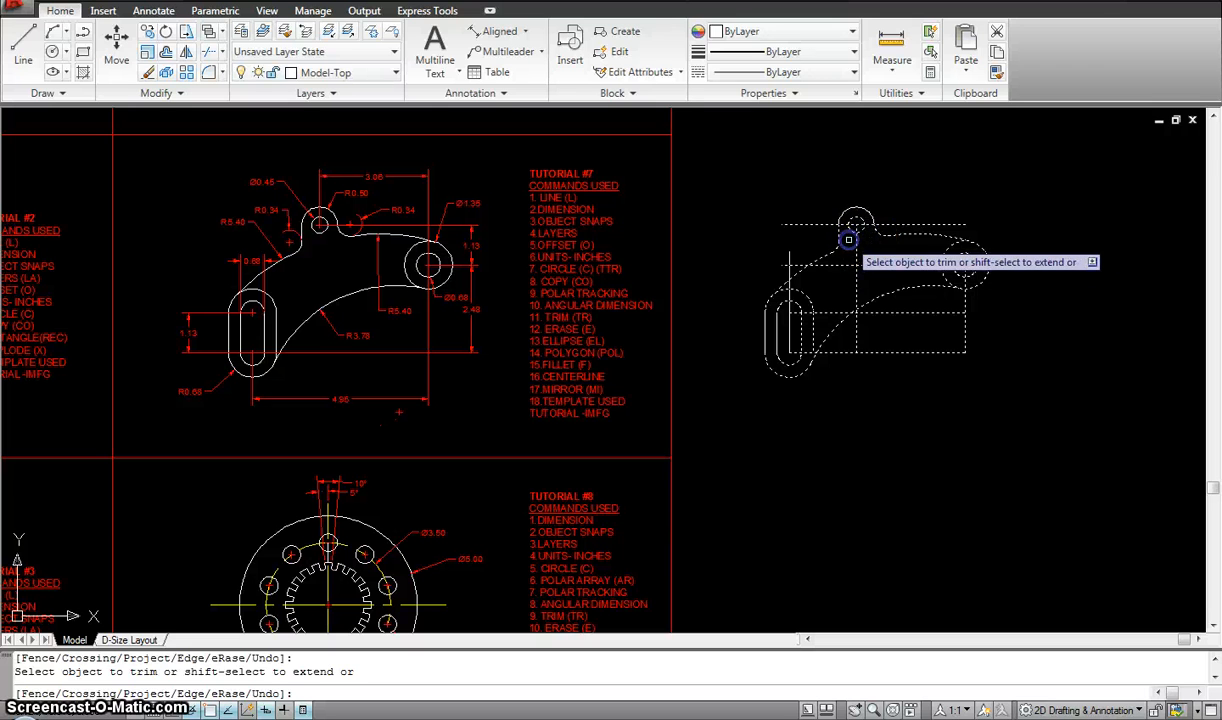
key(Escape)
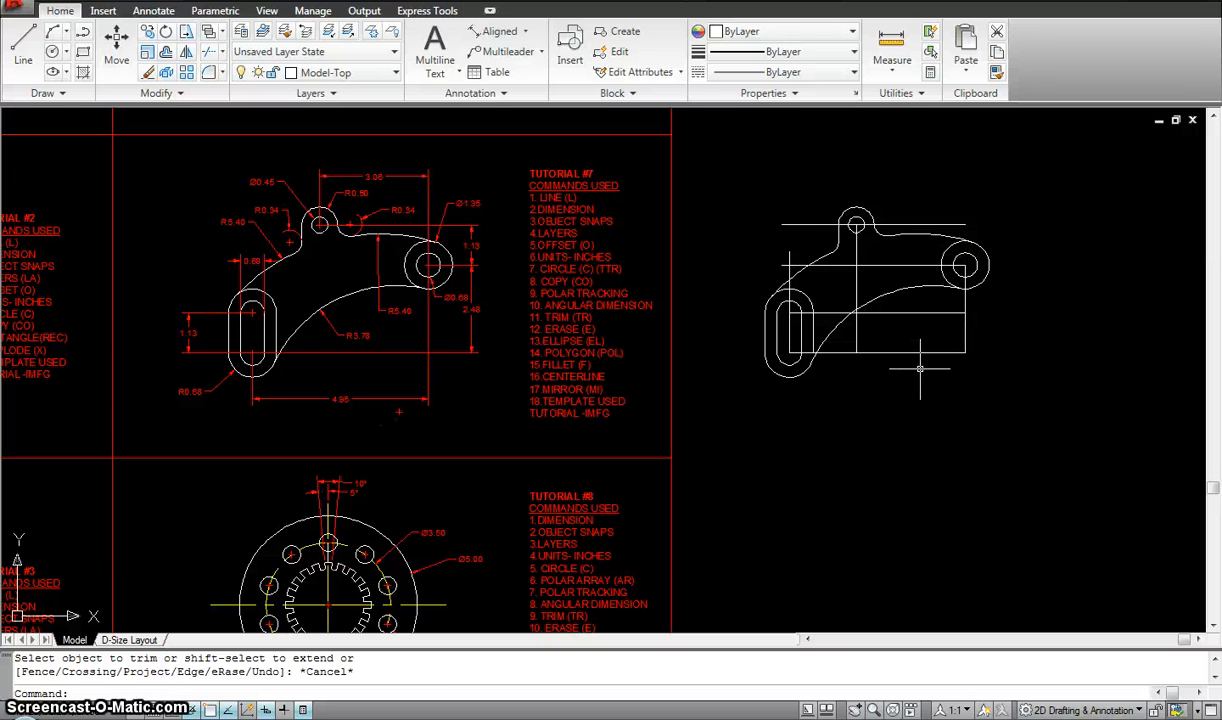
Erase all horizontal and vertical construction lines crossing the bracket, keeping only its outline, holes and slot.
scroll(895, 252, up, 2)
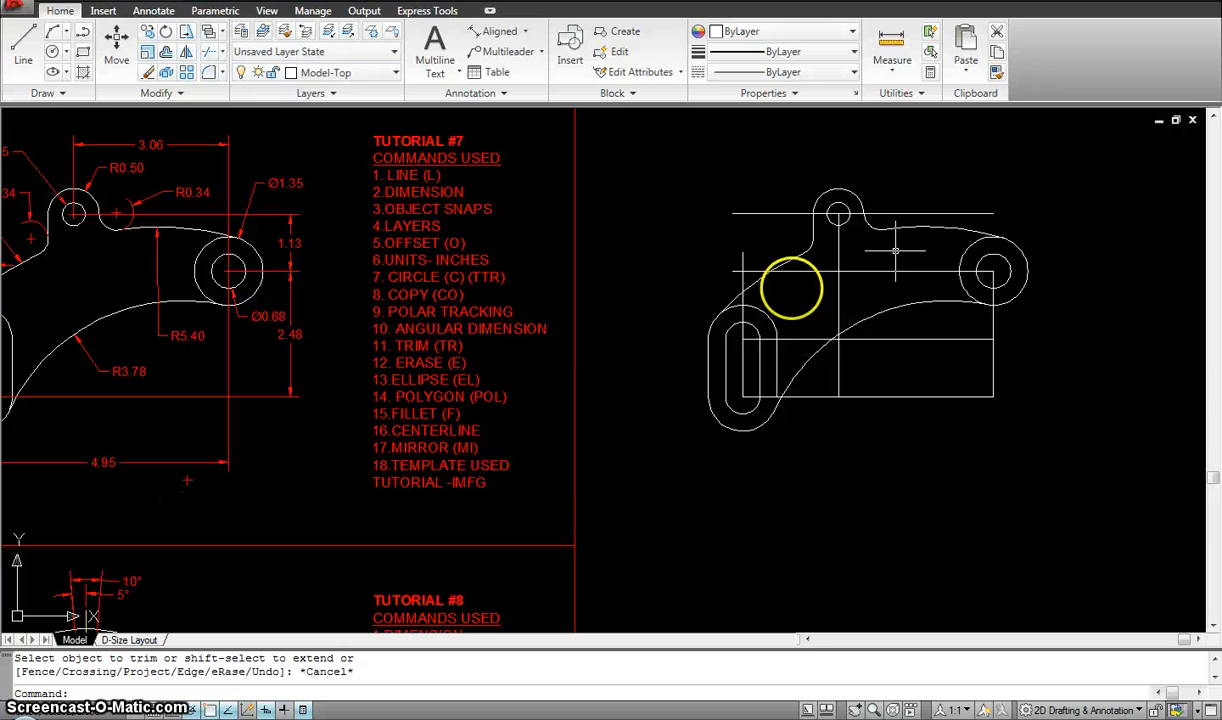
middle_drag(791, 288, 855, 284)
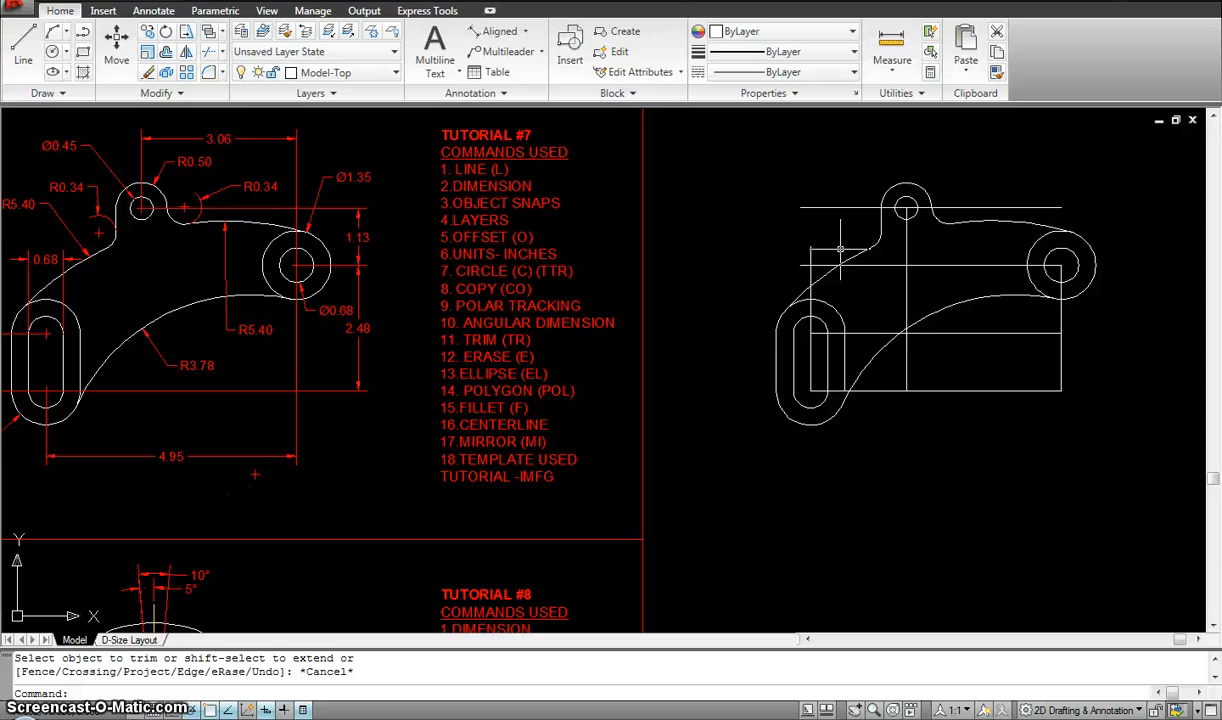
click(747, 185)
key(Escape)
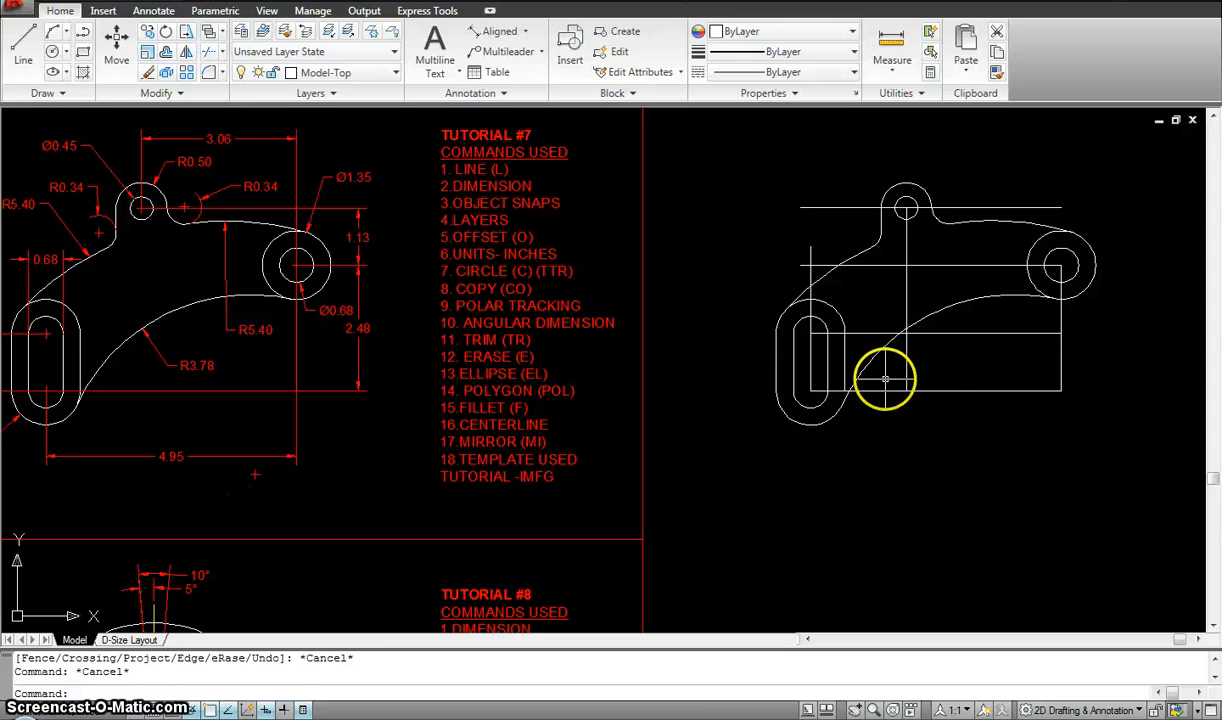
text(e)
key(Return)
click(1071, 403)
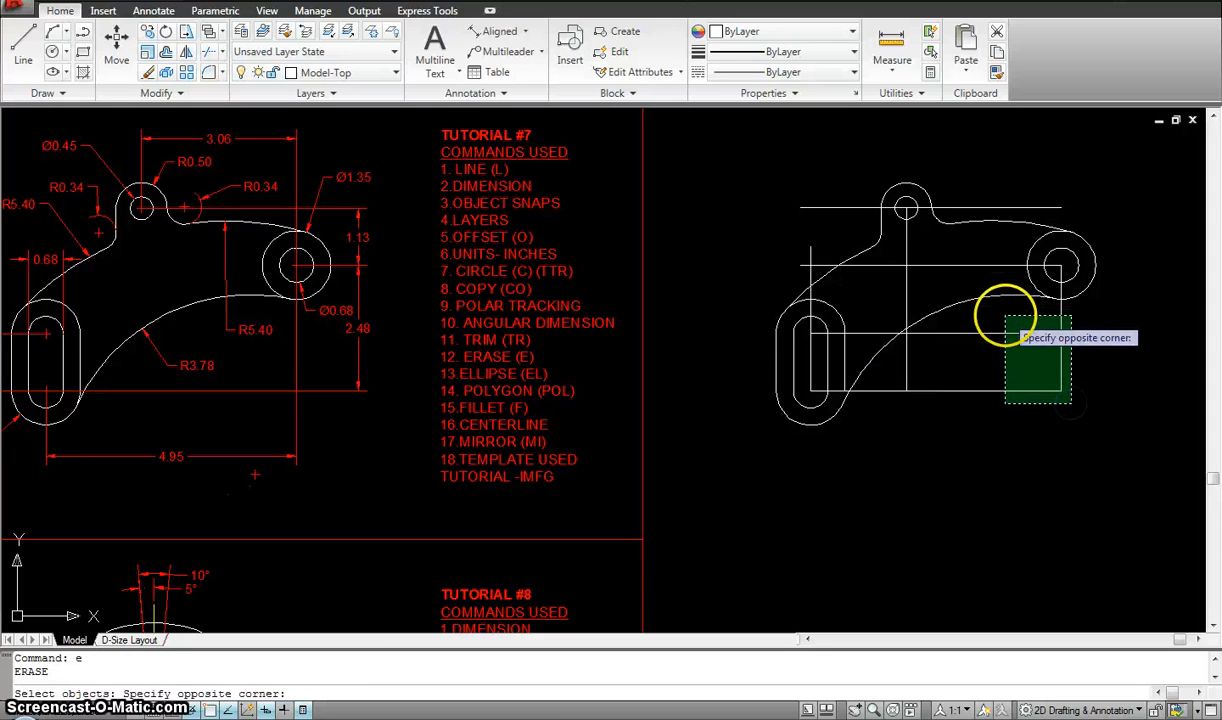
click(1006, 316)
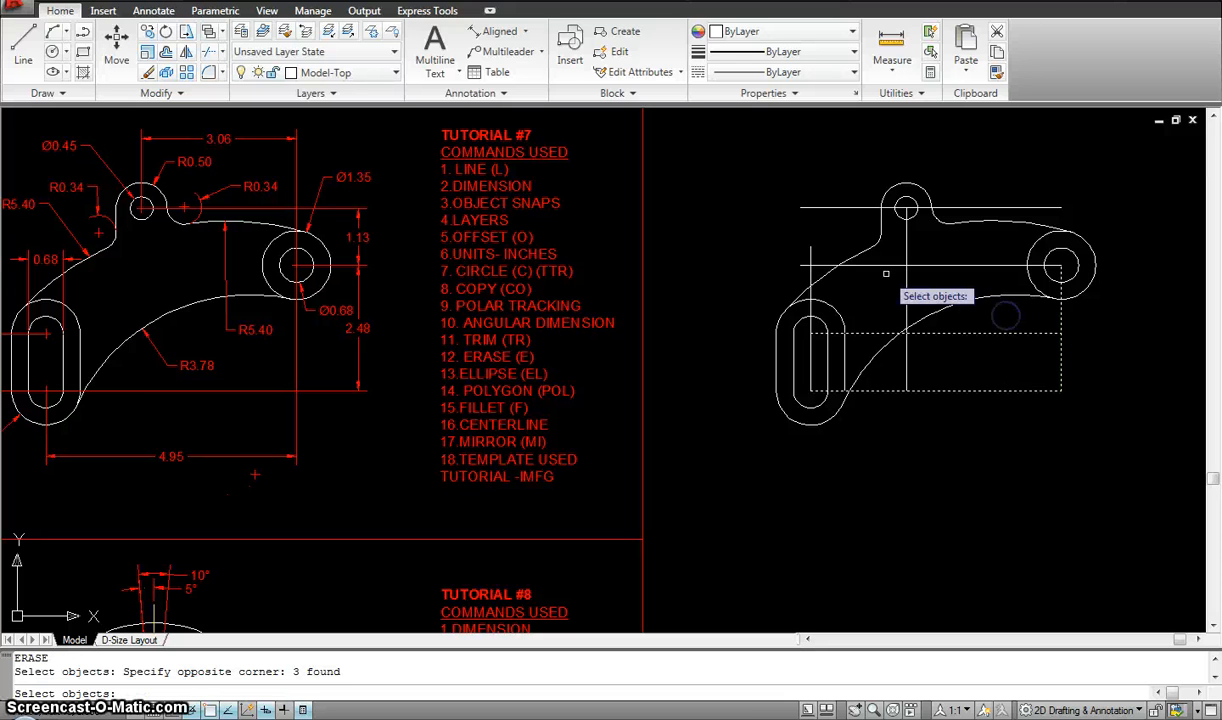
click(975, 262)
click(827, 244)
click(826, 250)
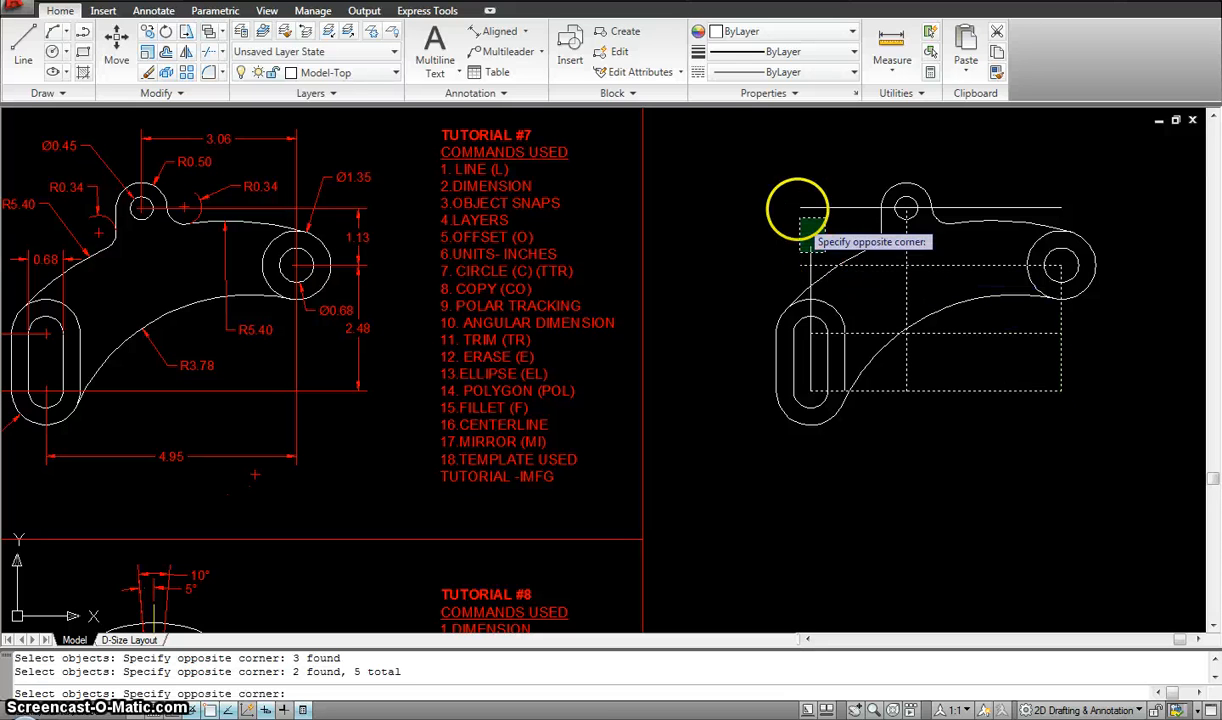
click(799, 215)
key(Return)
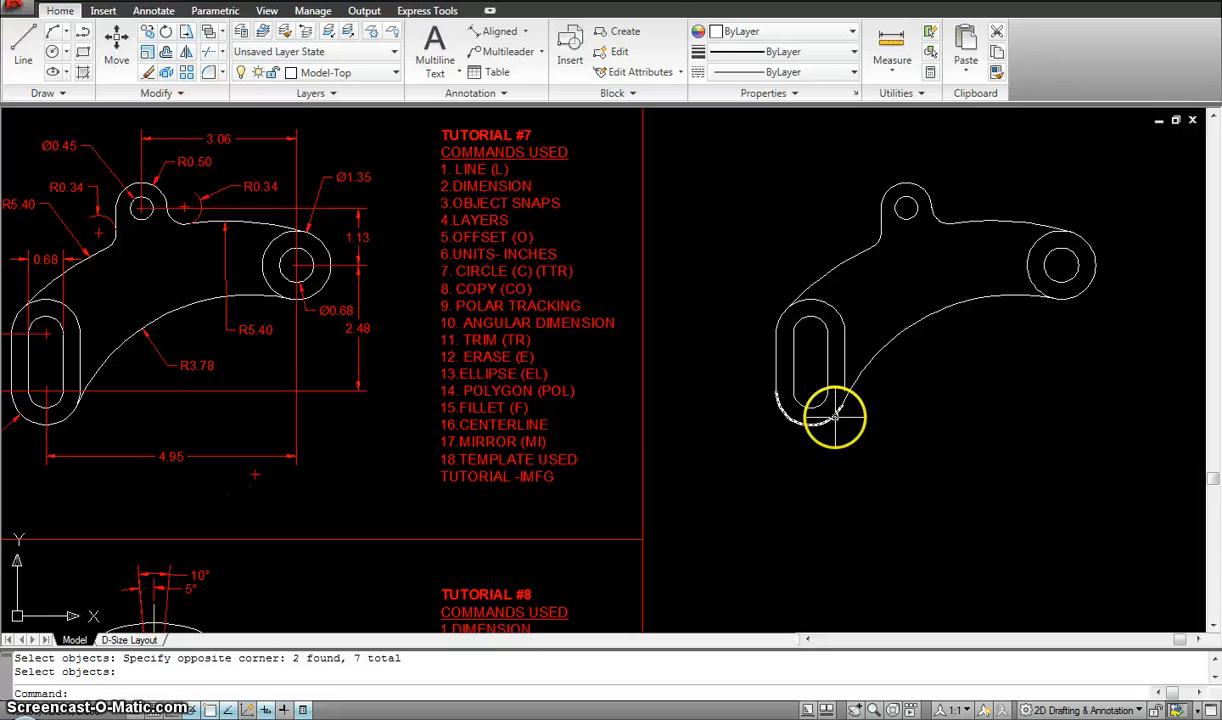
Extend the right side of the slot's outer outline down to the 3.78 radius arc.
scroll(845, 412, up, 4)
text(ex)
key(Return)
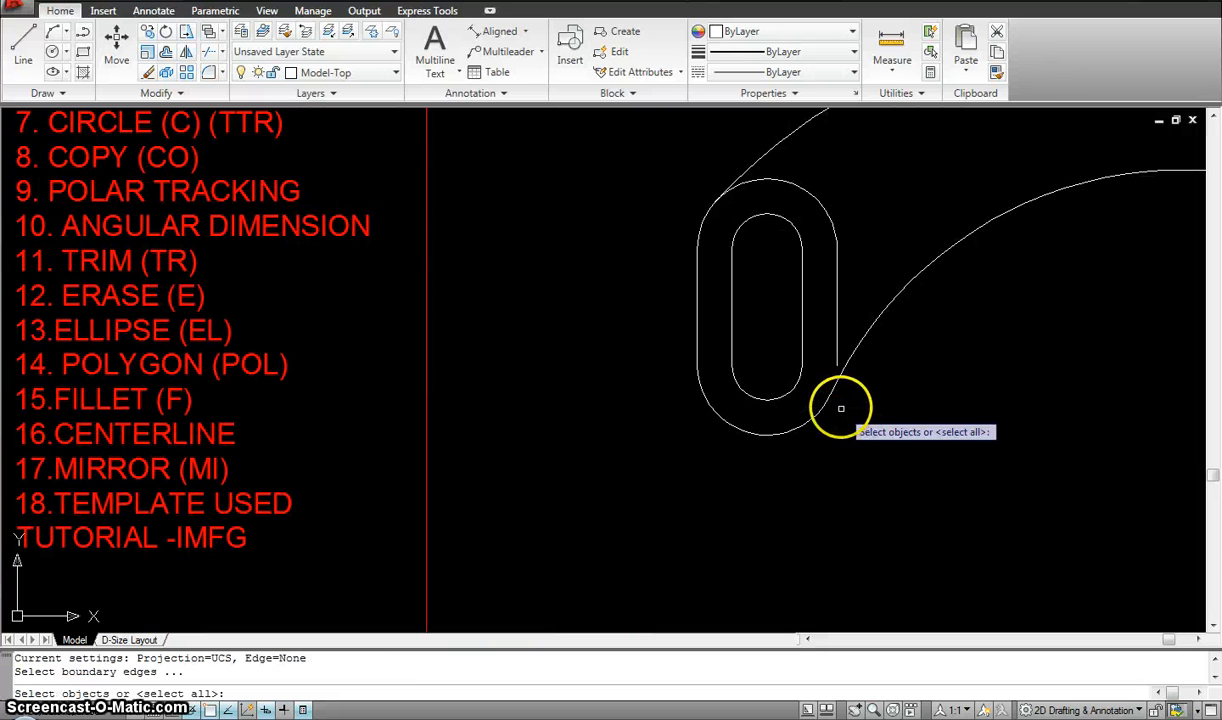
click(830, 391)
right_click(830, 391)
click(838, 357)
key(Escape)
scroll(866, 445, down, 6)
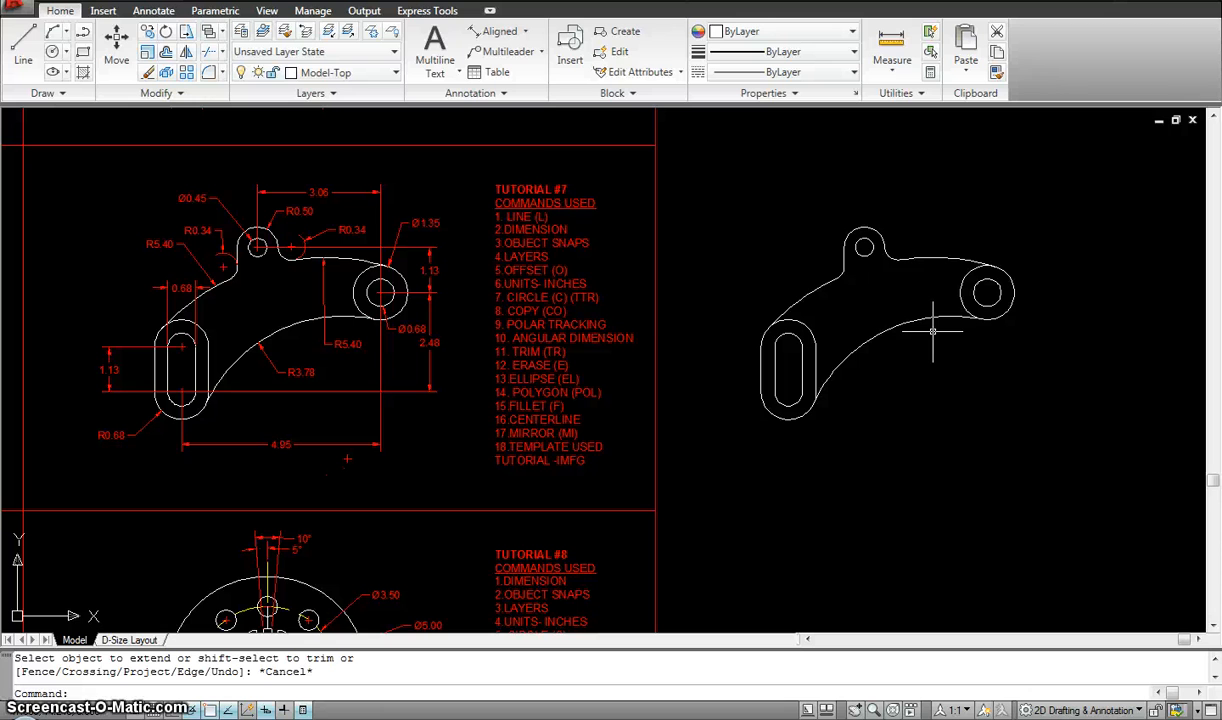
Make Dimensions the current layer.
click(393, 55)
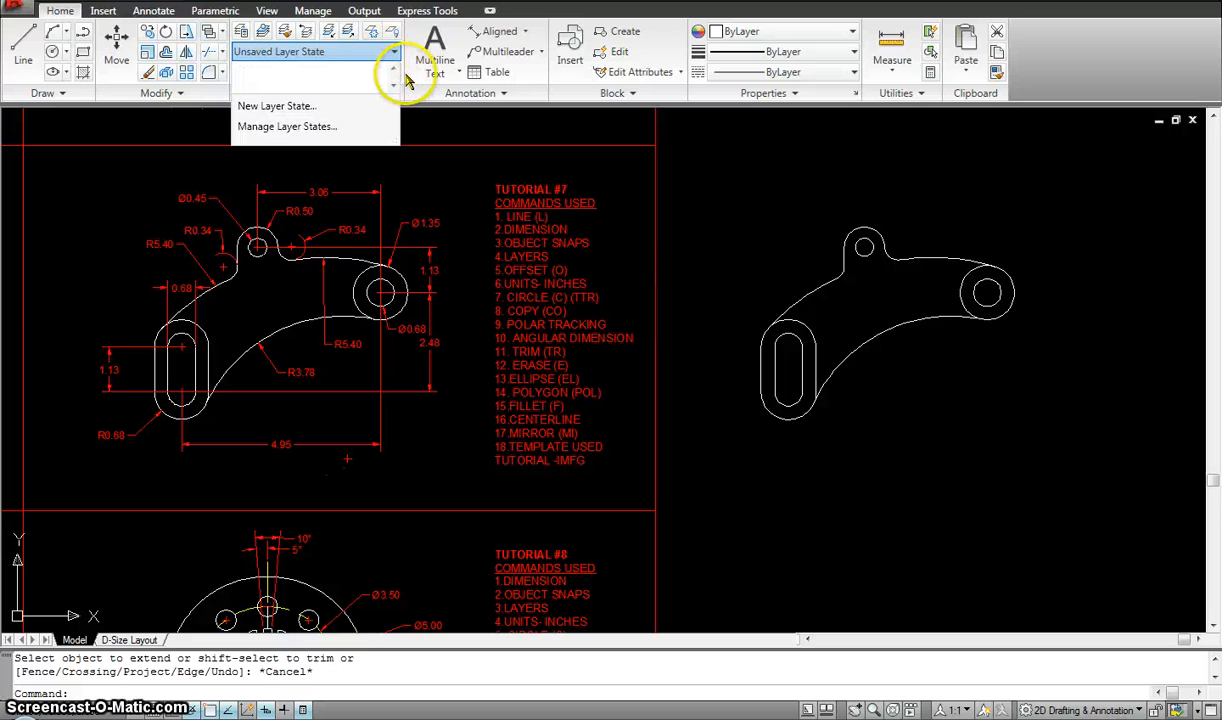
click(400, 78)
click(396, 73)
click(322, 108)
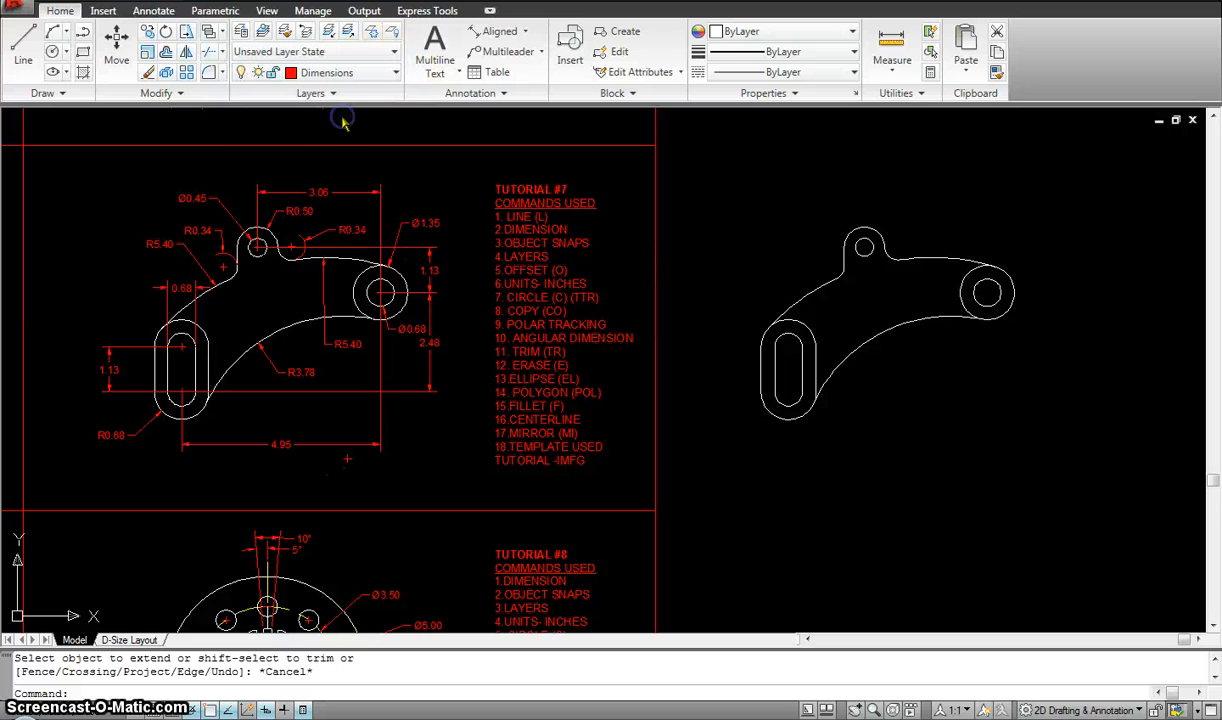
key(Escape)
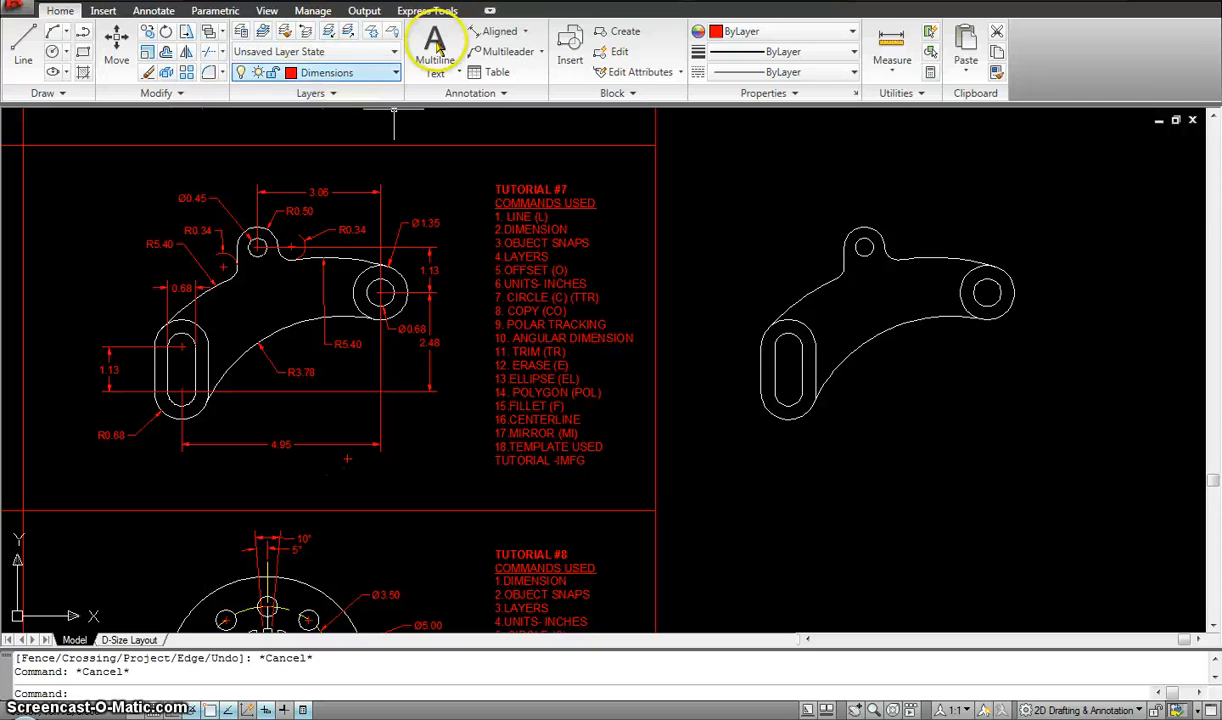
Add a horizontal linear dimension below the bracket from the slot's lower arc centre to the right boss's hole centre.
click(525, 33)
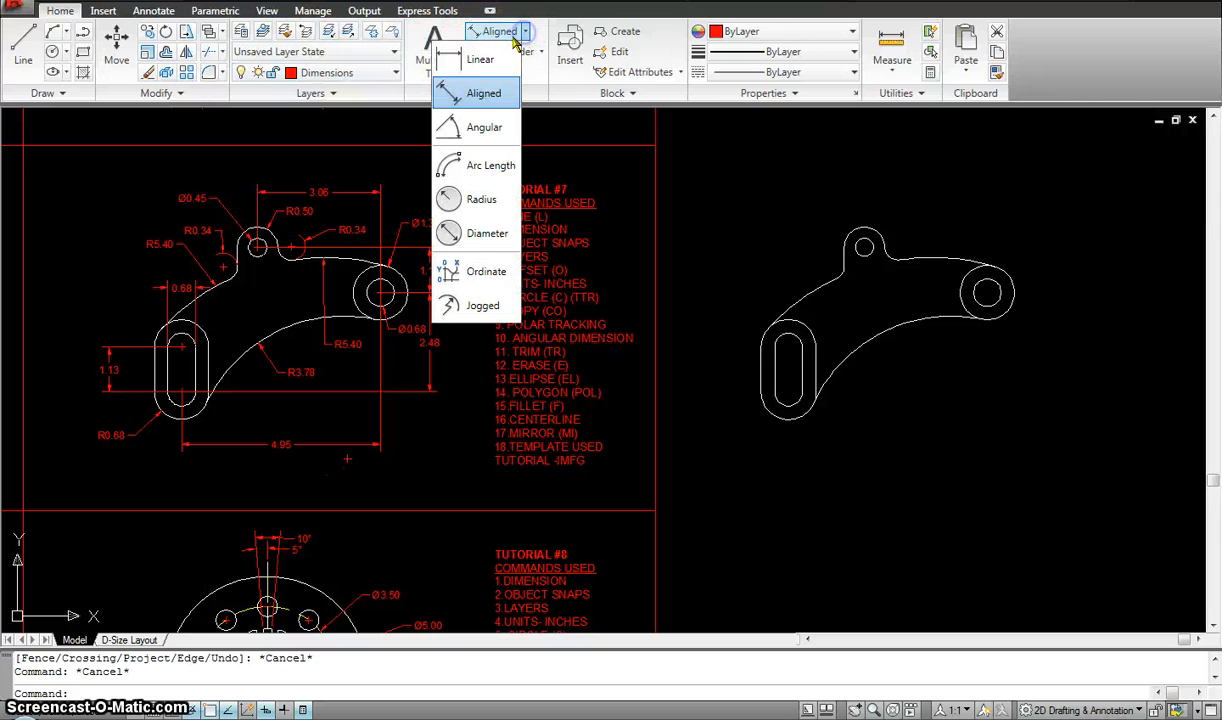
click(497, 56)
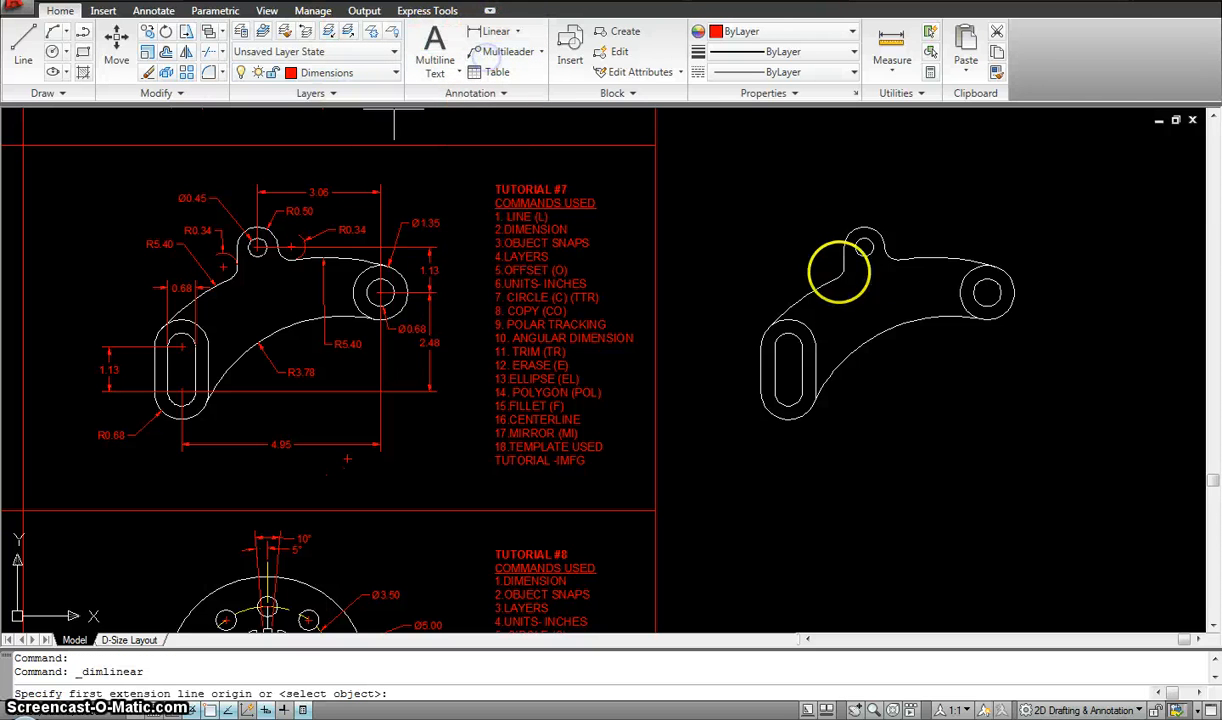
click(789, 396)
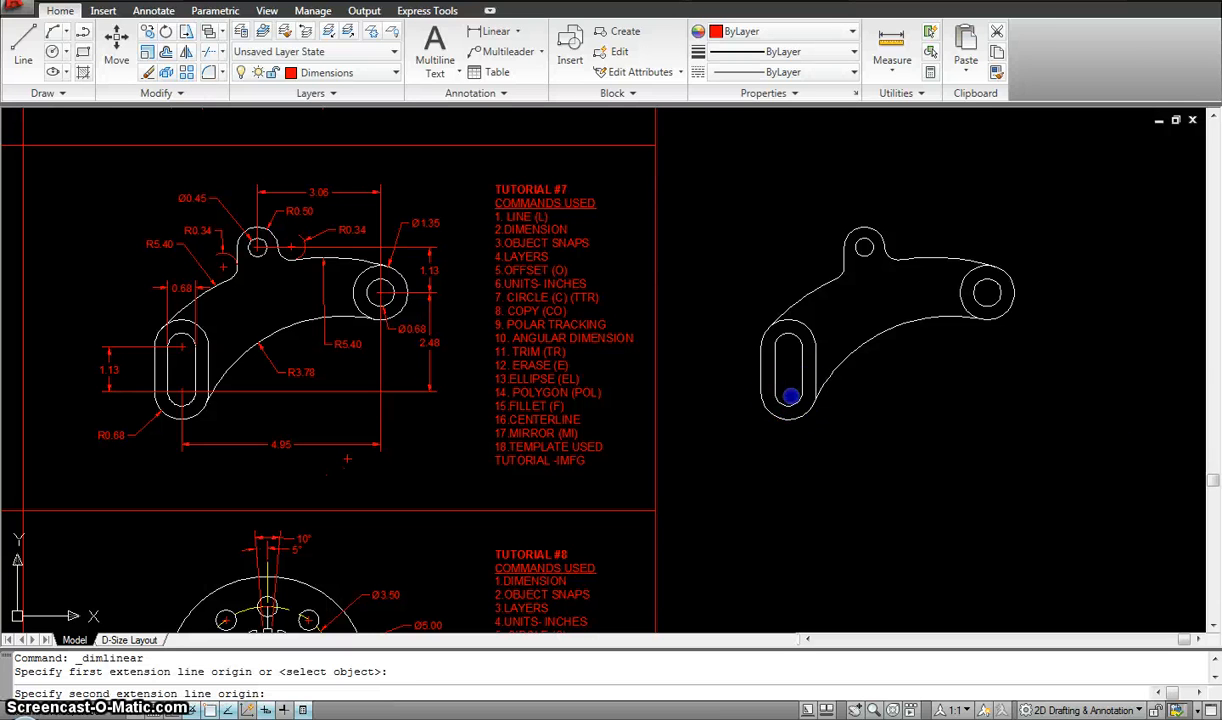
click(986, 291)
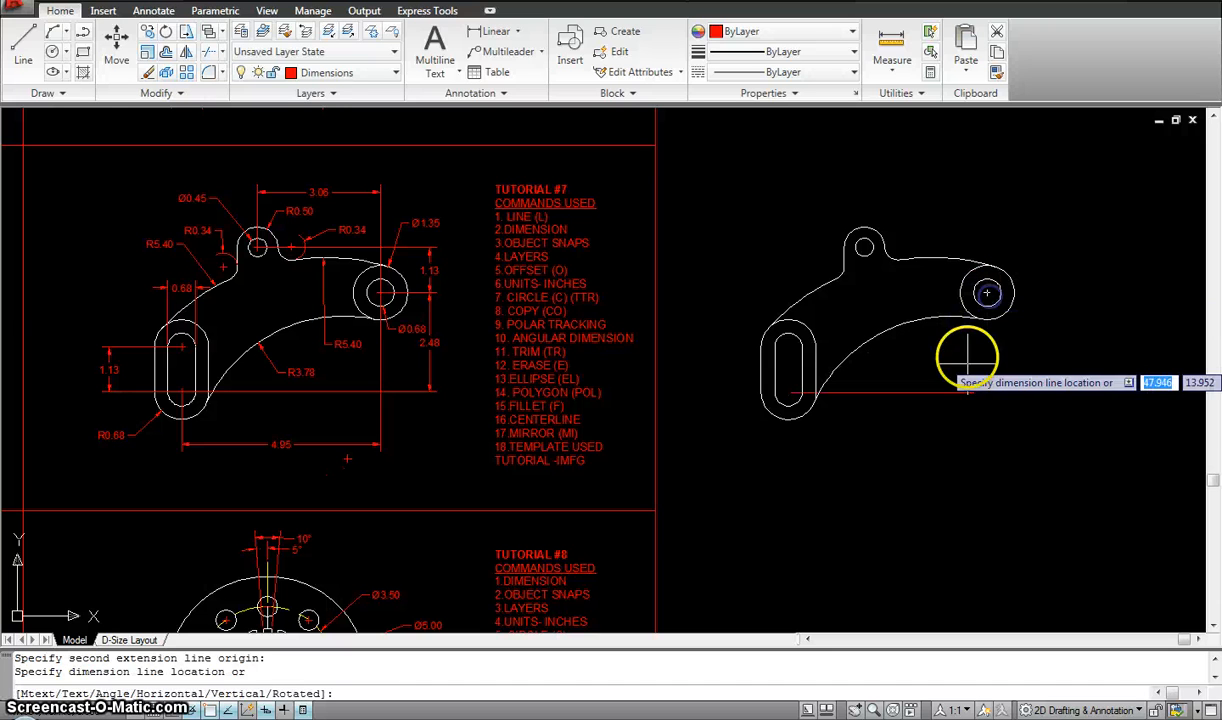
click(947, 453)
Add a vertical linear dimension left of the slot between its lower and upper arc centres.
middle_drag(917, 379, 887, 381)
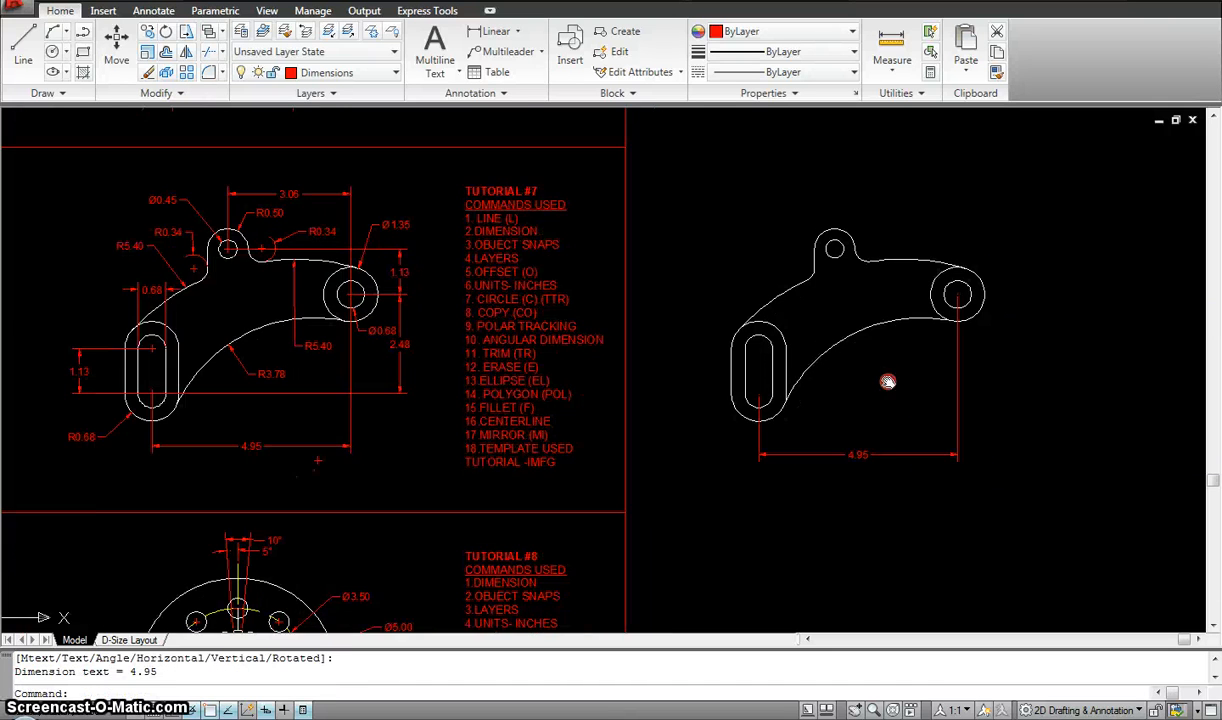
key(Return)
click(758, 398)
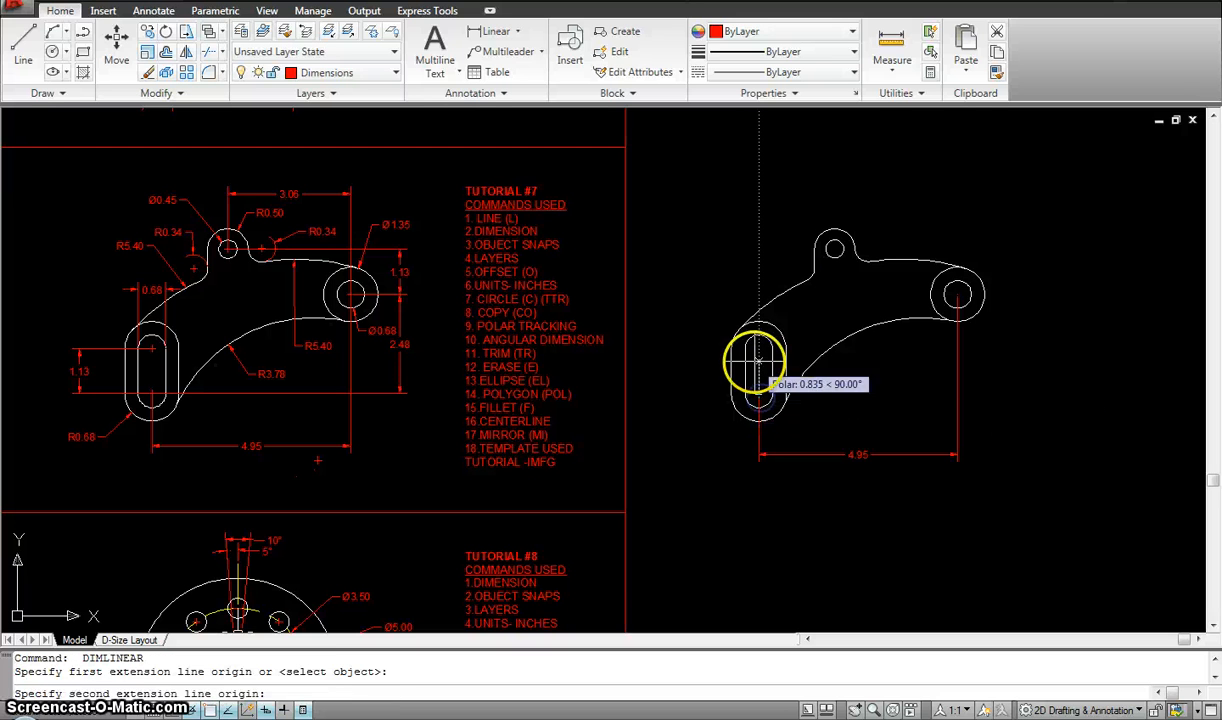
click(758, 347)
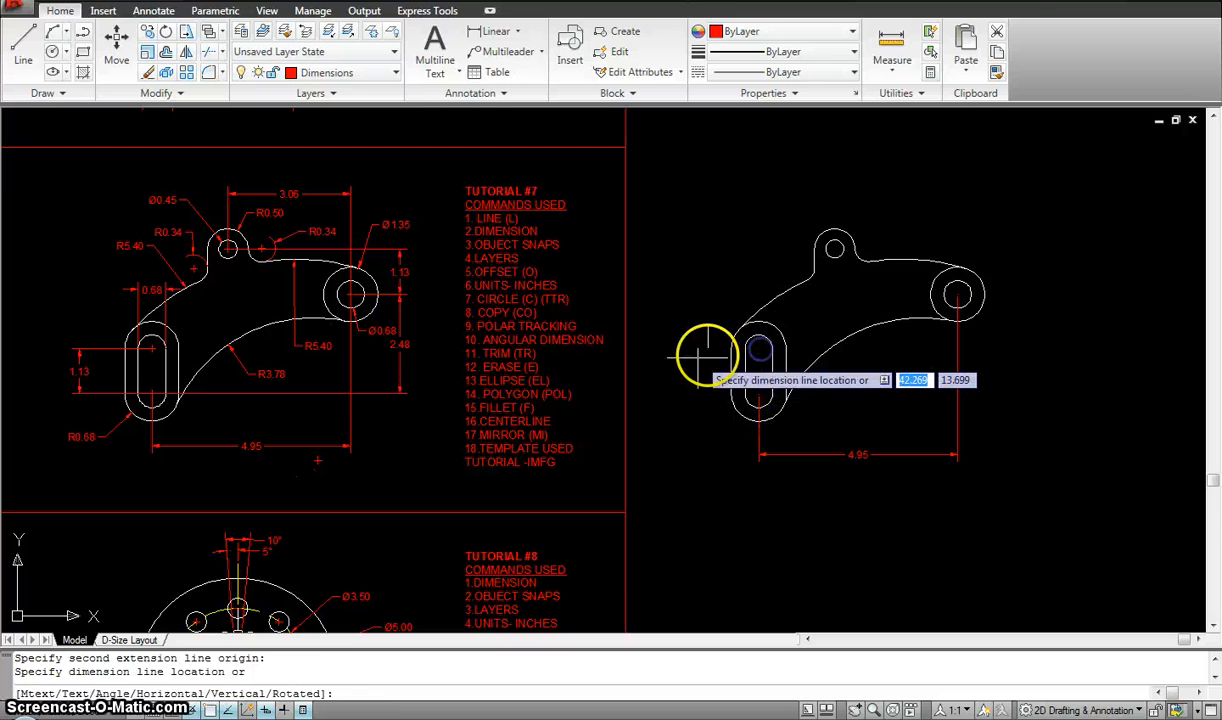
click(692, 354)
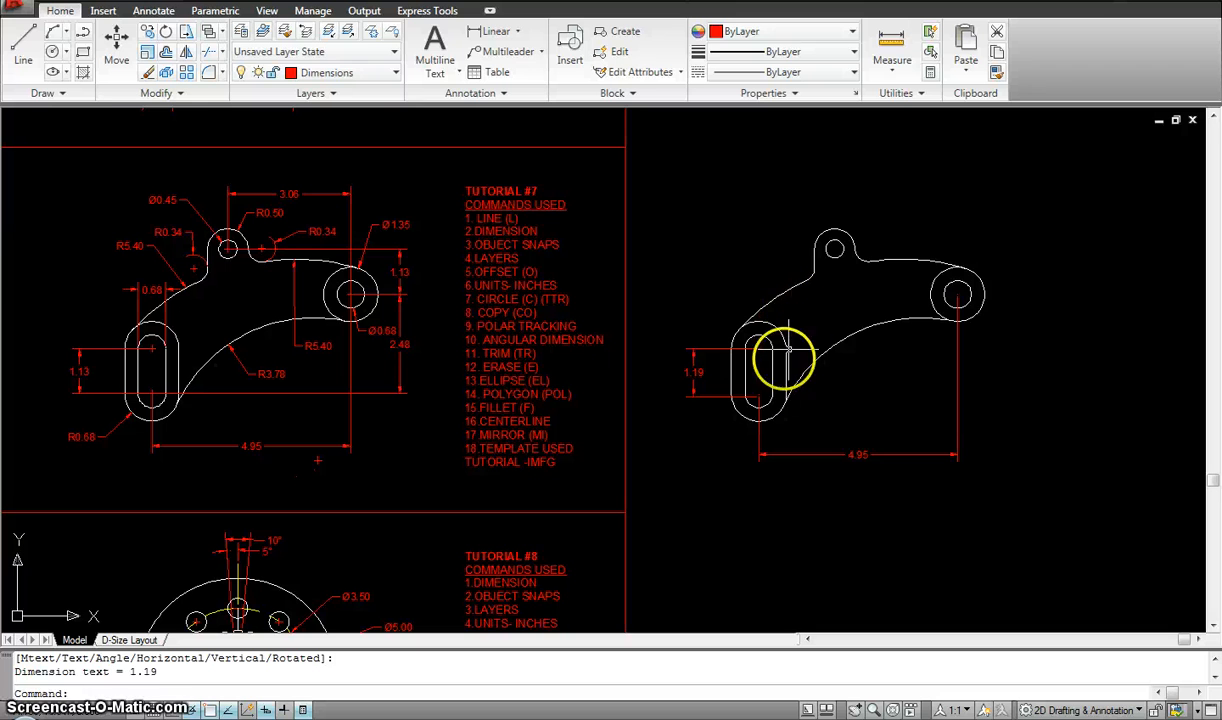
Stretch the lower origin of the slot's vertical dimension up onto the centre of the slot's lower arc.
scroll(769, 399, up, 5)
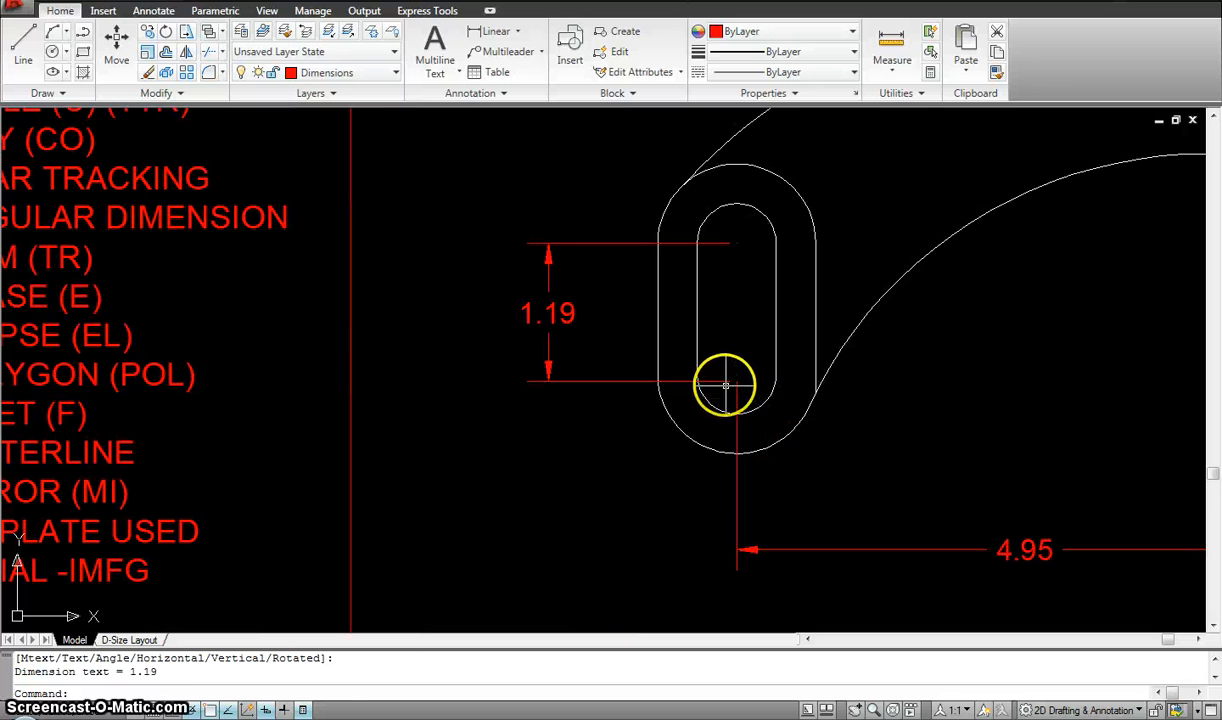
click(721, 381)
click(737, 381)
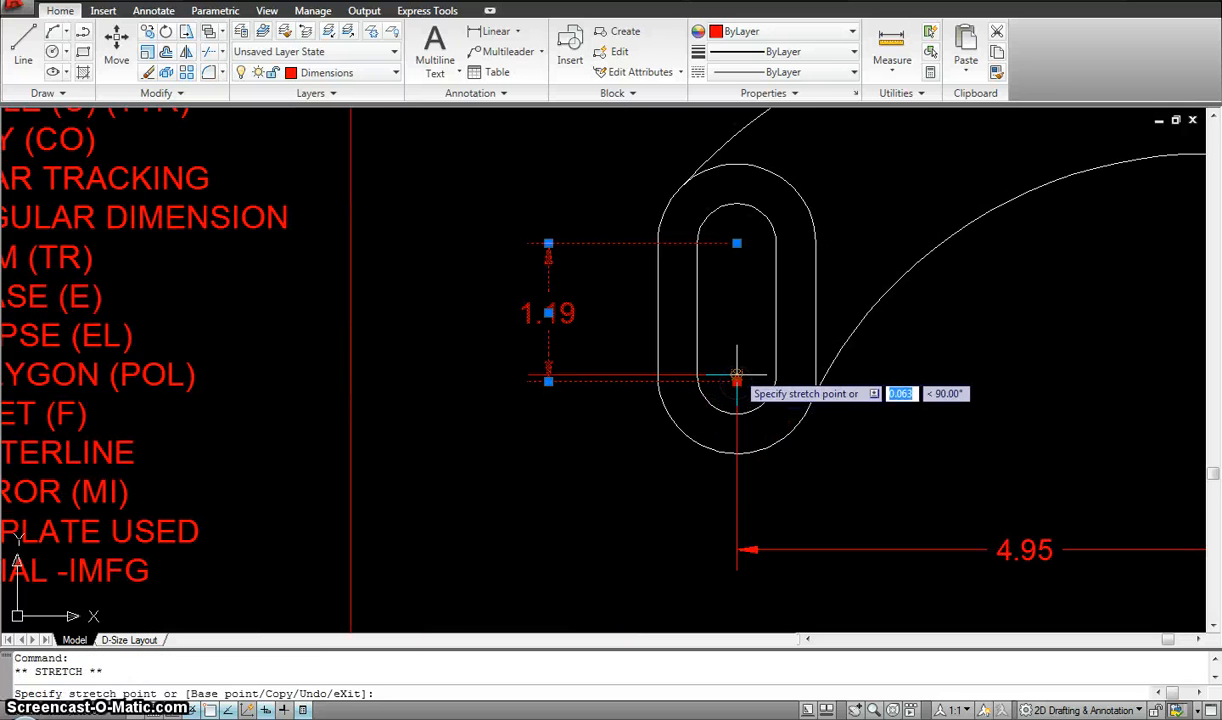
click(737, 373)
scroll(785, 301, down, 2)
scroll(789, 307, down, 2)
key(Escape)
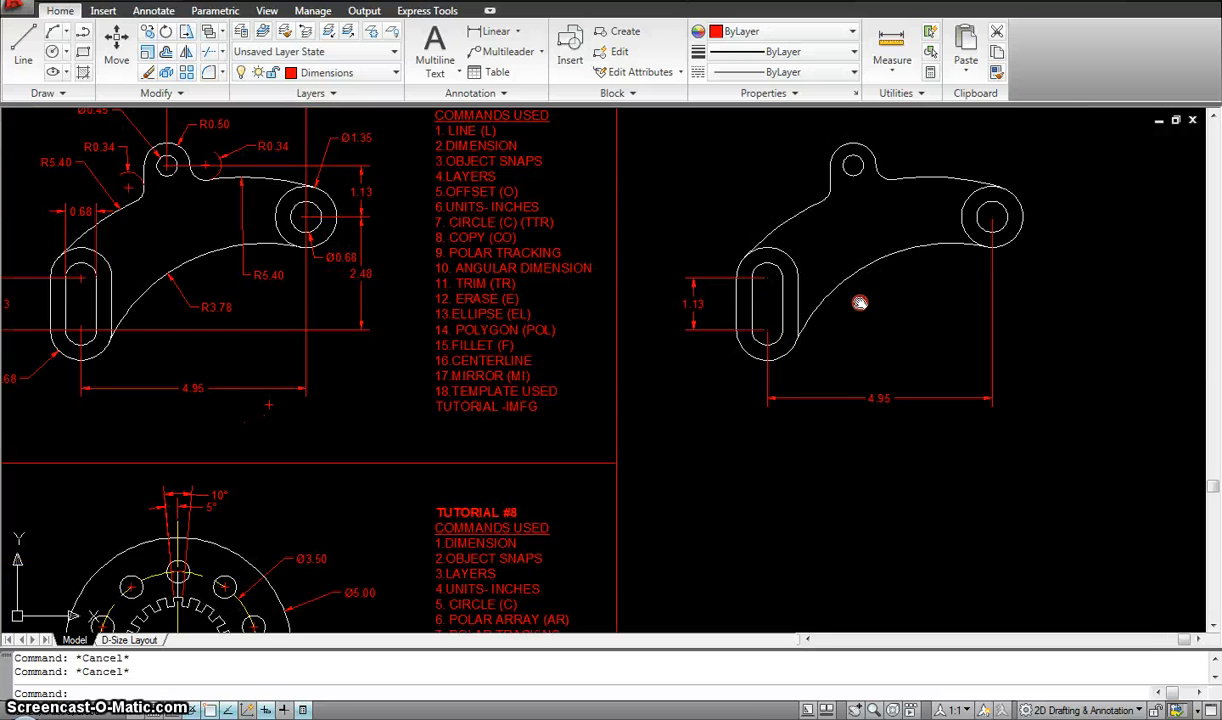
Add a horizontal linear dimension above the bracket between the top boss's hole centre and the right boss's hole centre.
middle_drag(860, 302, 830, 360)
key(Return)
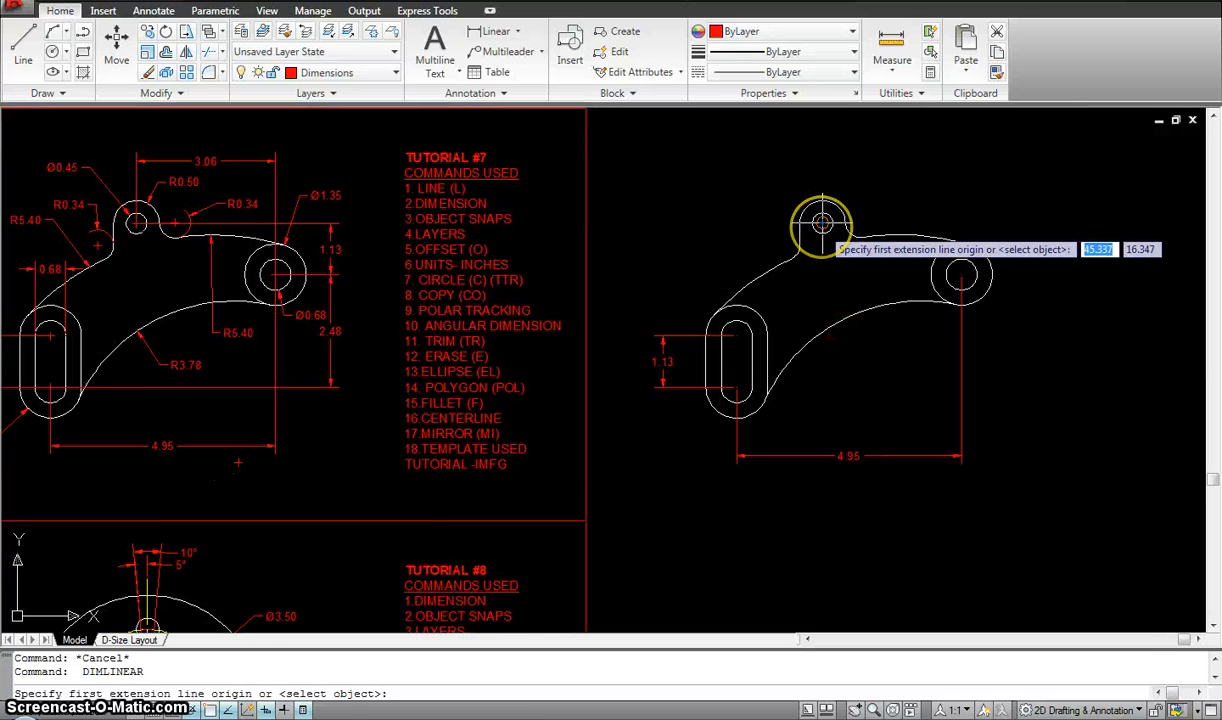
click(822, 222)
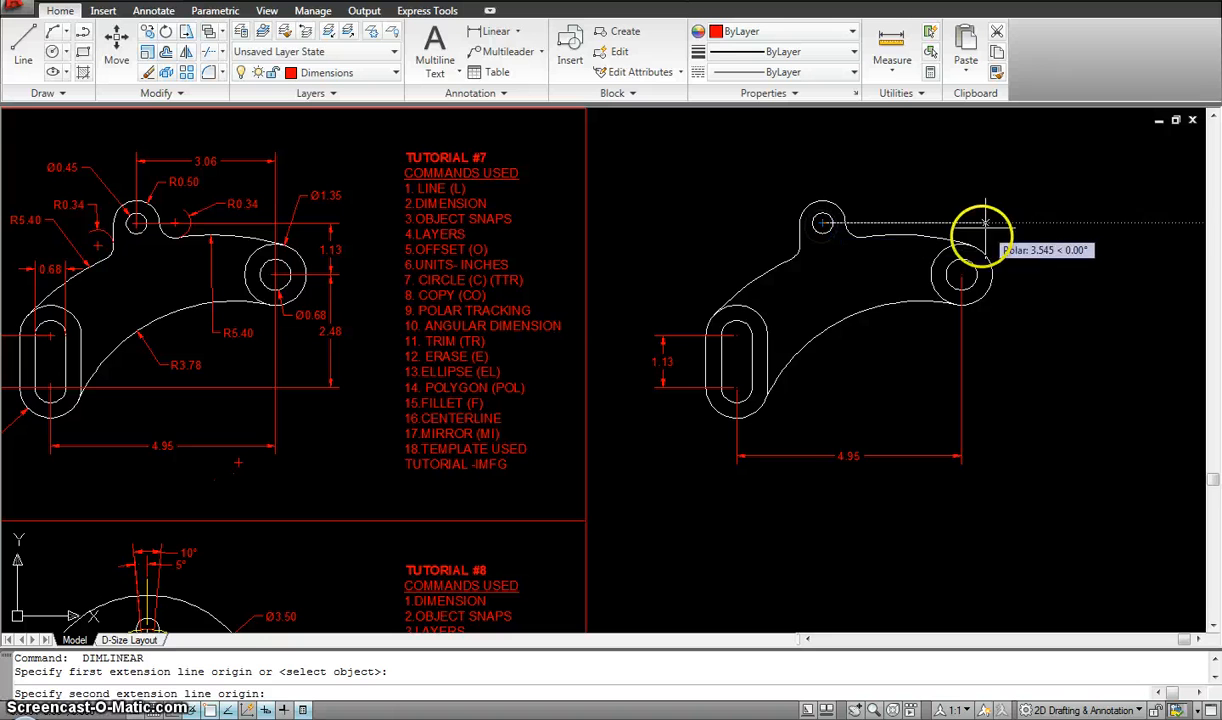
click(958, 272)
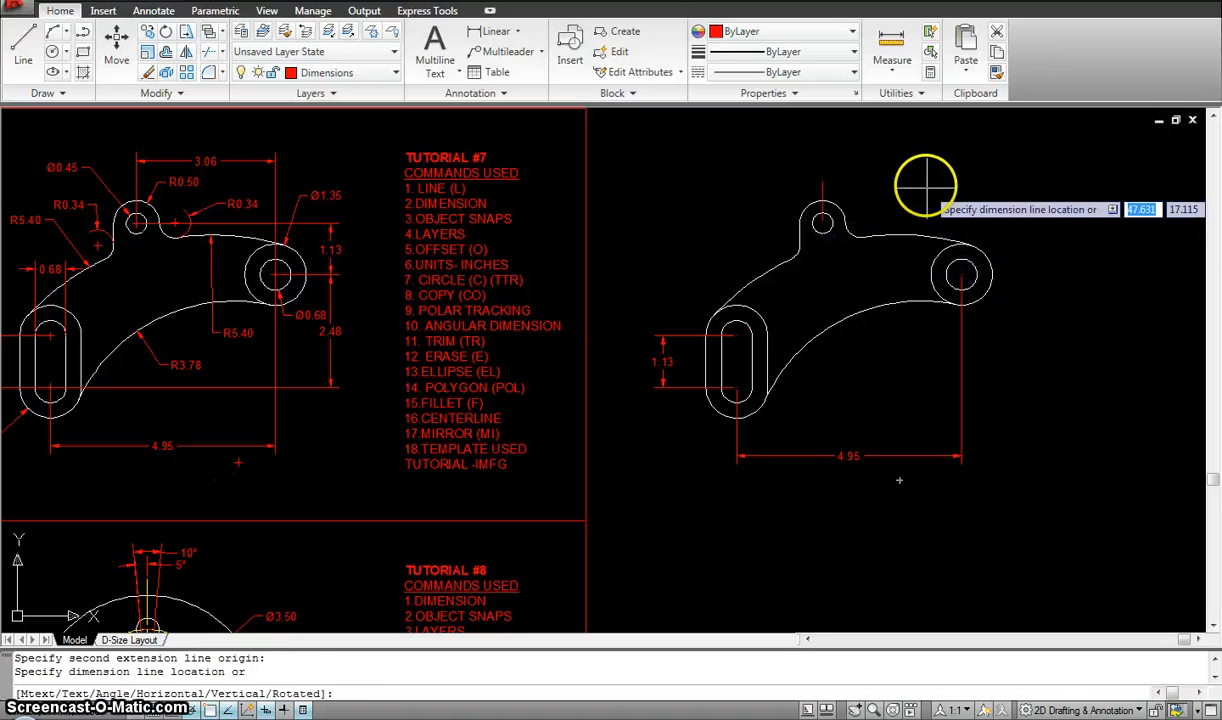
click(894, 161)
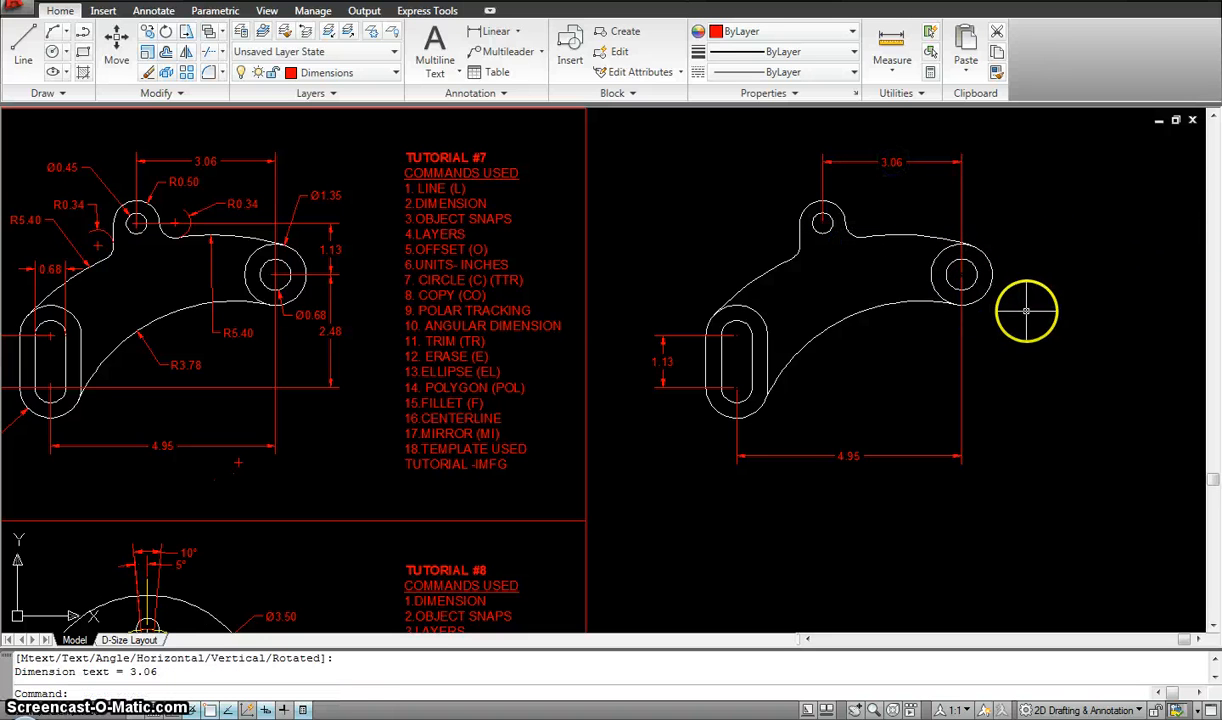
Add a vertical linear dimension right of the bracket between the right boss's hole centre and the top boss's hole centre.
key(Return)
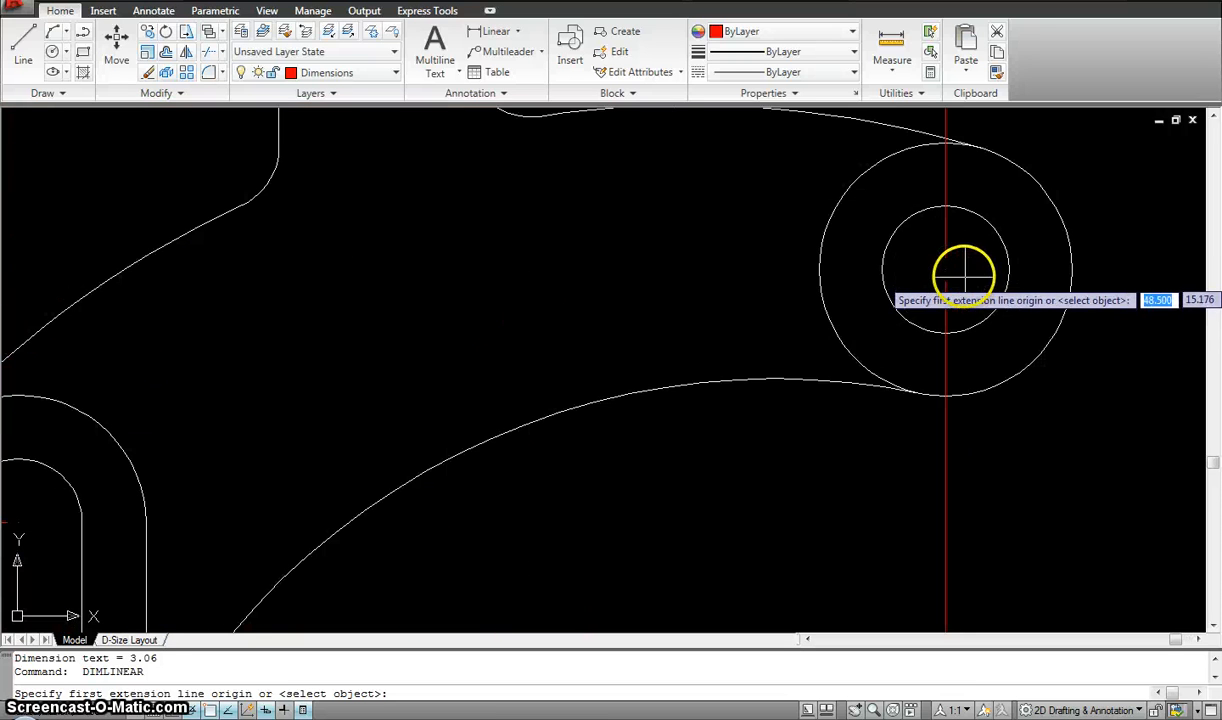
scroll(956, 274, up, 5)
click(946, 269)
scroll(946, 269, down, 5)
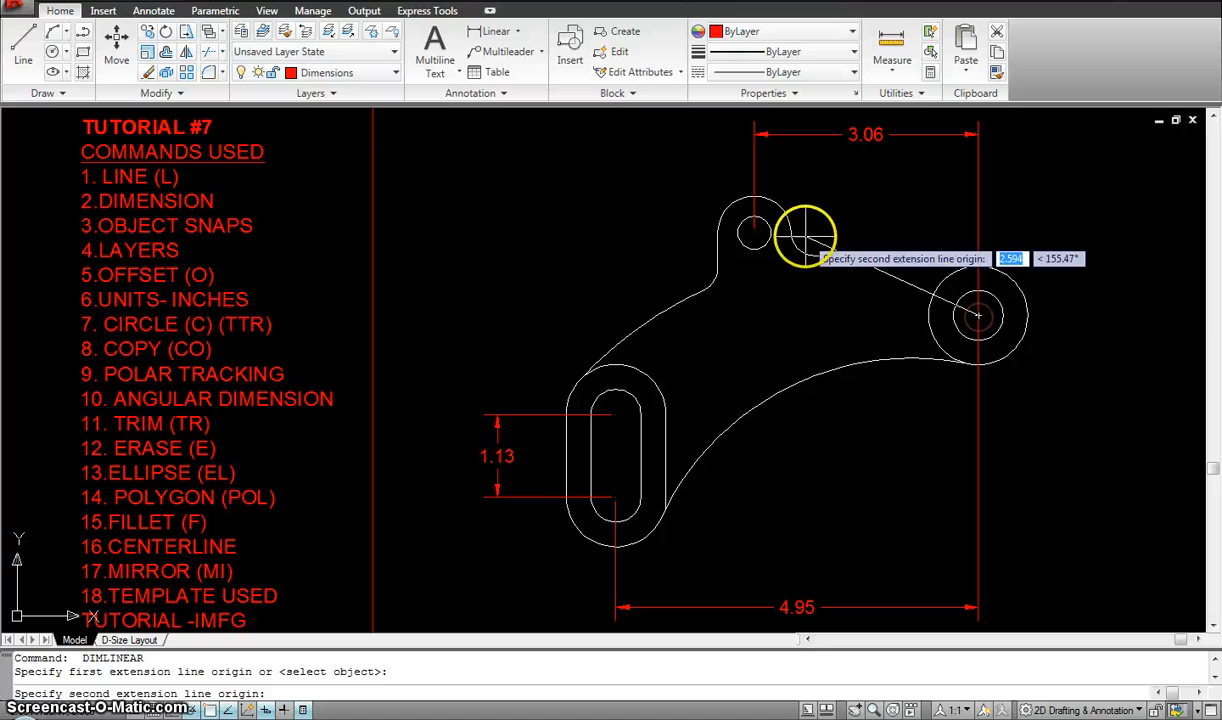
click(754, 232)
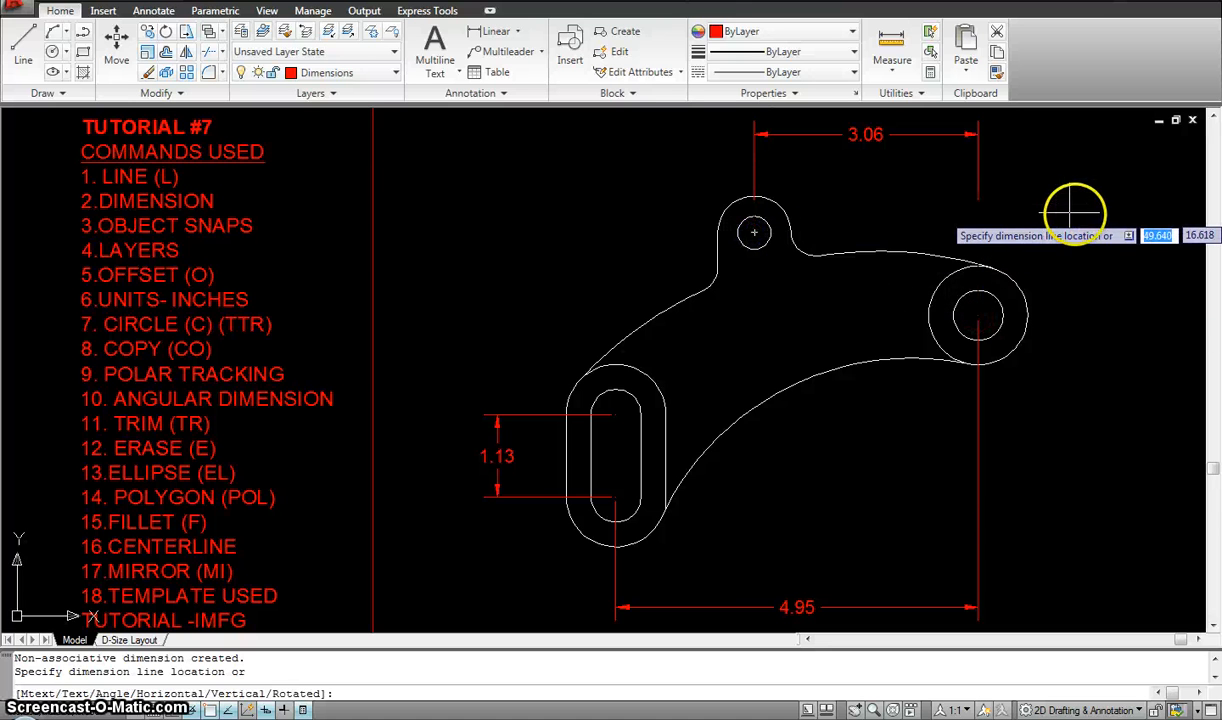
scroll(960, 248, down, 2)
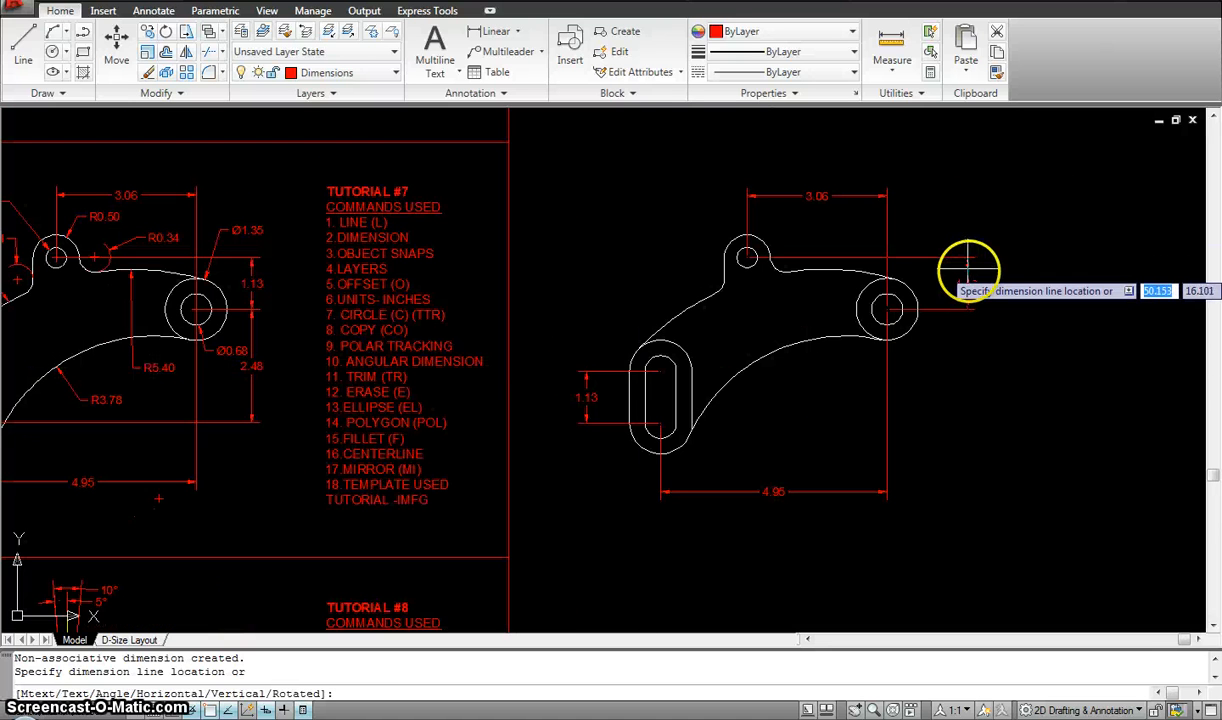
click(971, 275)
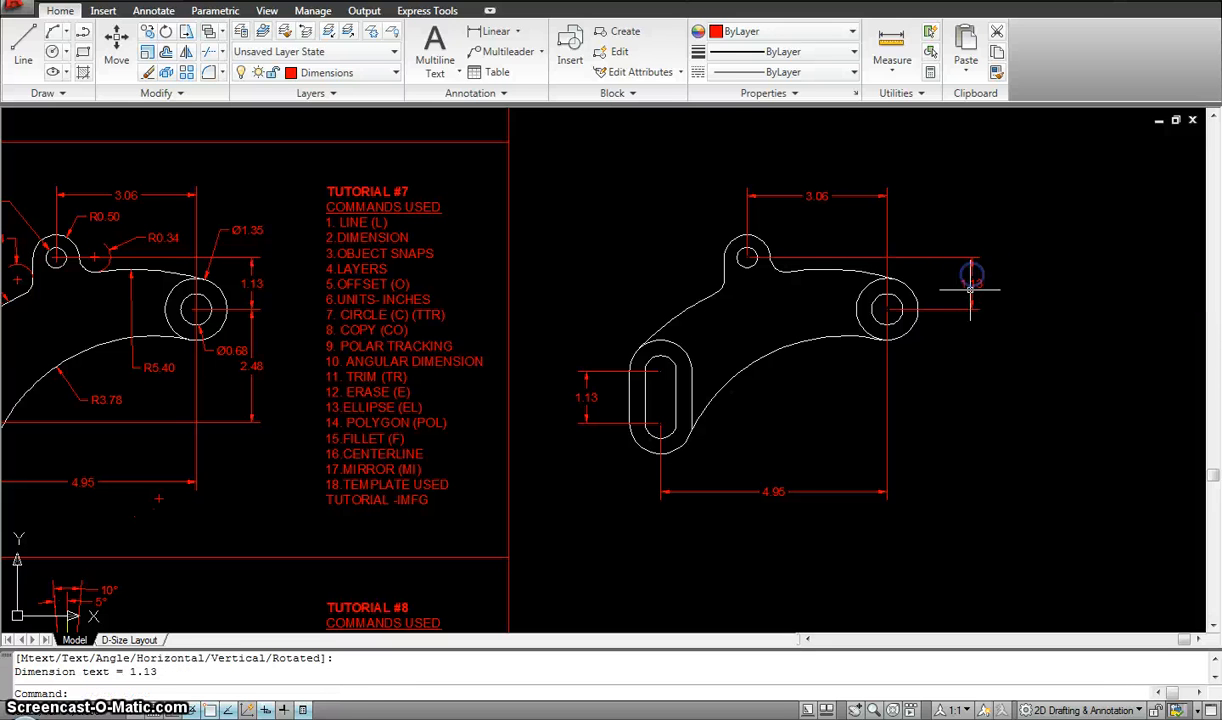
Dimension the vertical distance from the right boss's centre to the slot's lower arc centre, aligned under the vertical dimension above it.
key(Return)
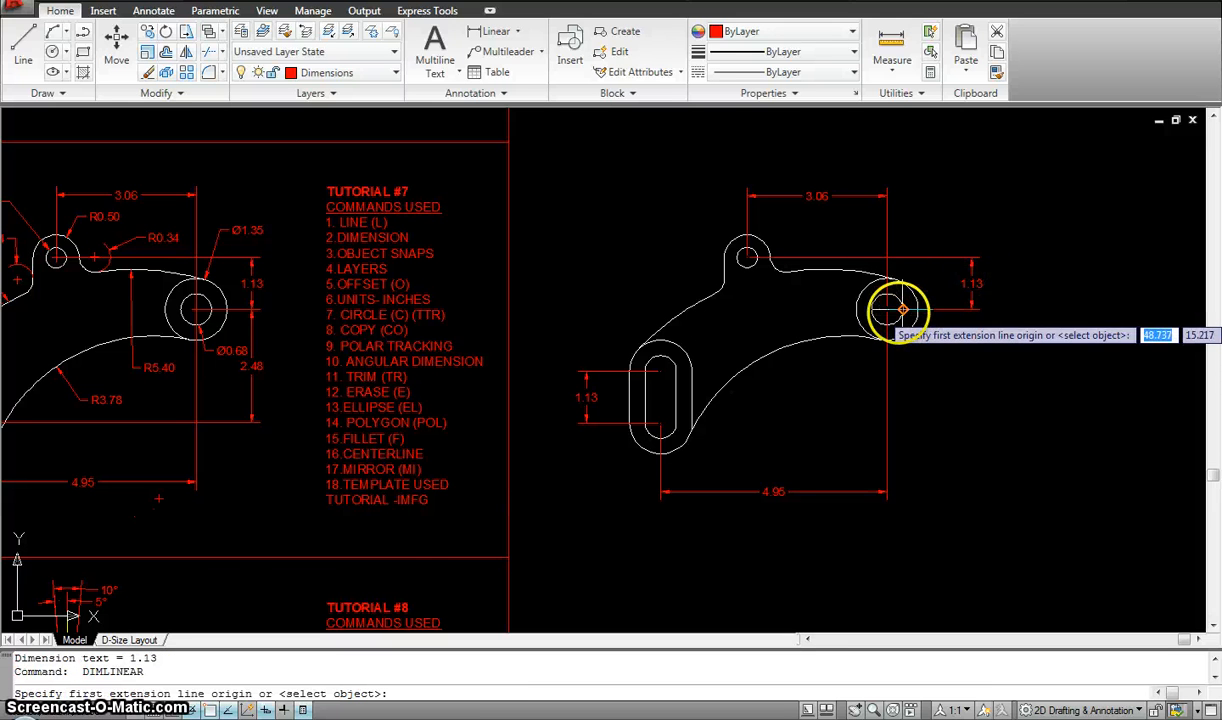
click(902, 310)
scroll(955, 335, down, 2)
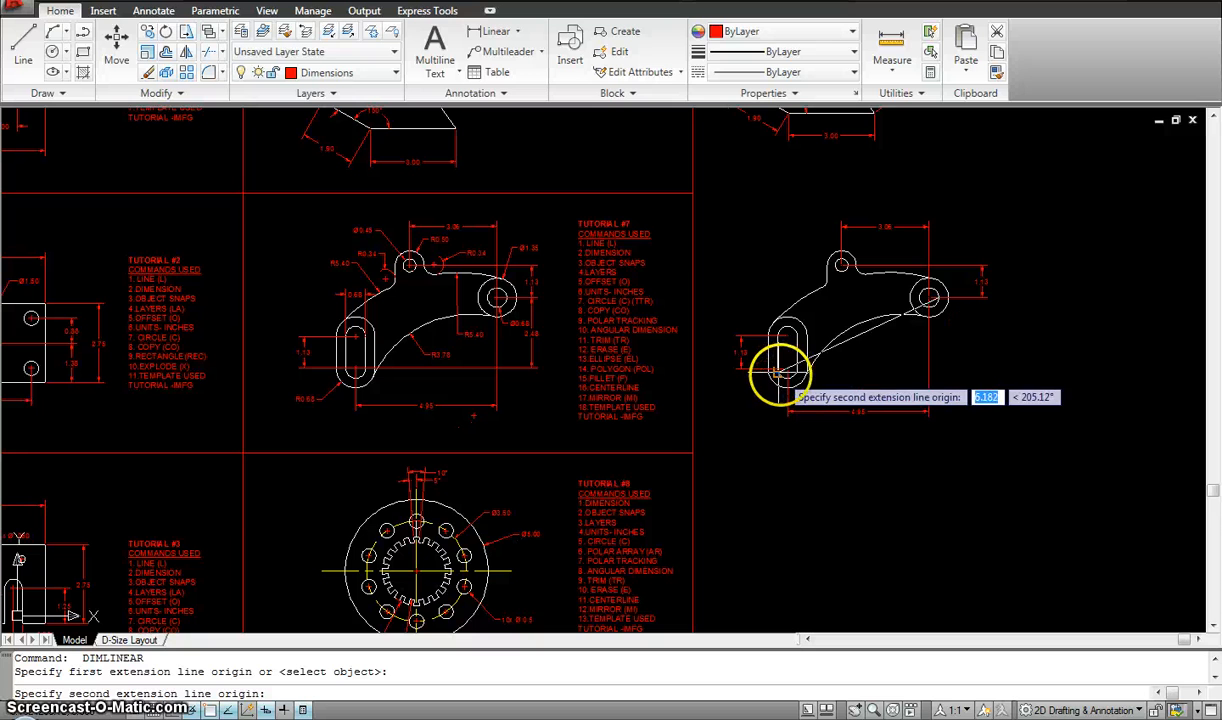
scroll(778, 369, up, 5)
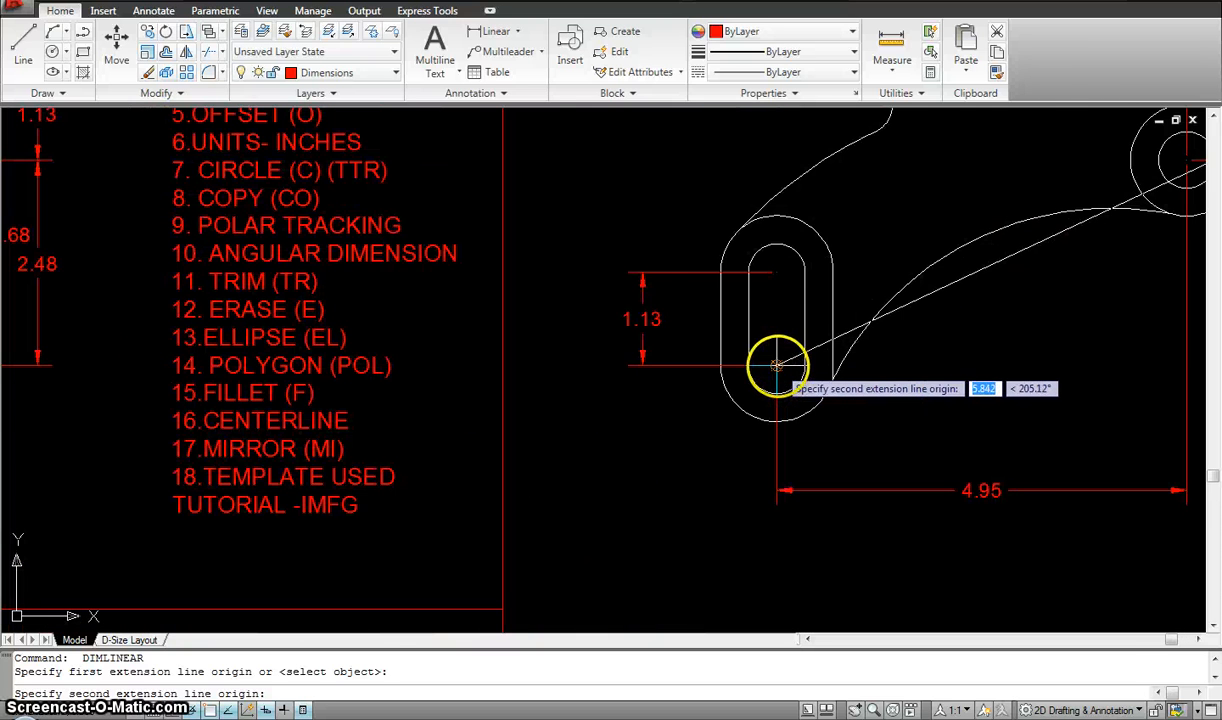
click(778, 366)
scroll(881, 335, down, 5)
scroll(836, 356, up, 4)
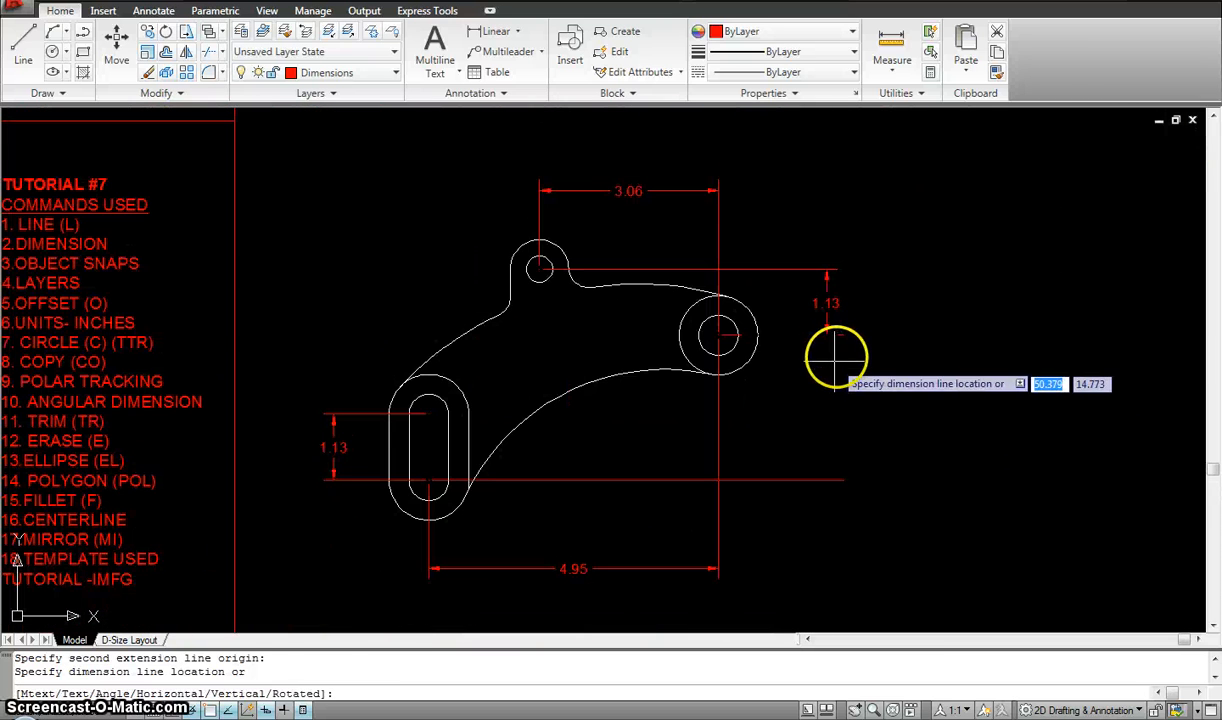
click(824, 336)
Add a radius dimension to the bracket's upper-left arc, placing its text above and left of the arc.
scroll(936, 316, down, 5)
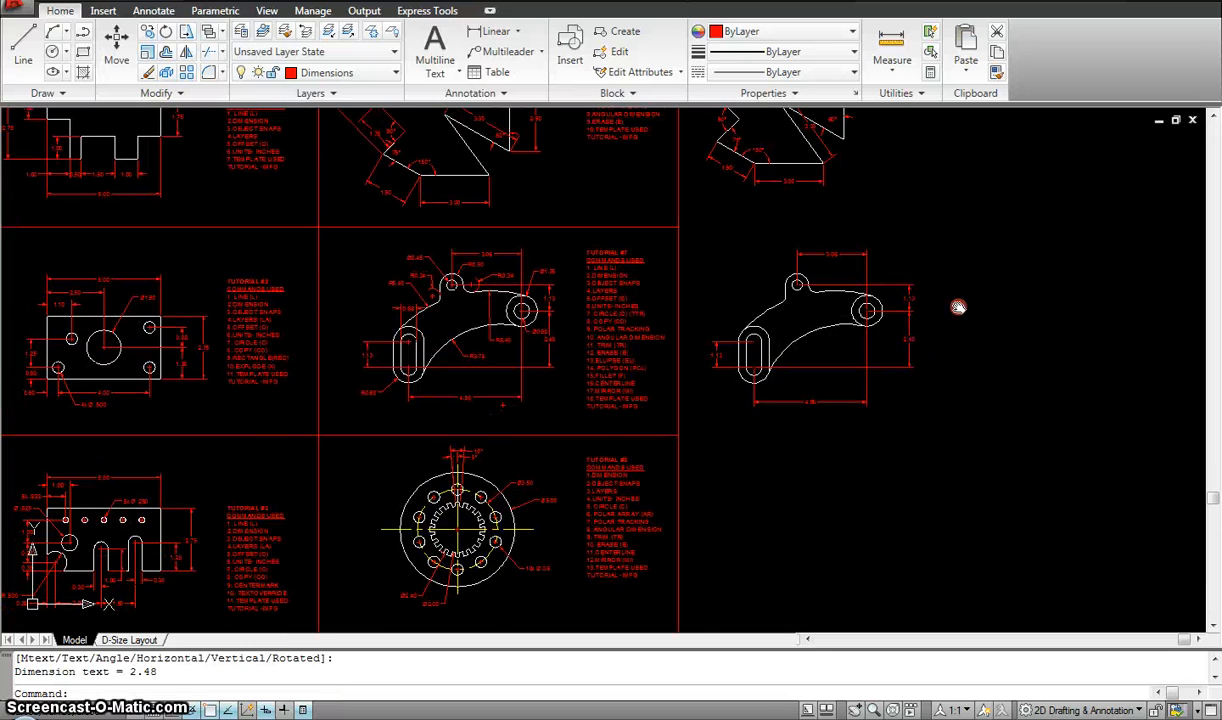
scroll(968, 295, up, 4)
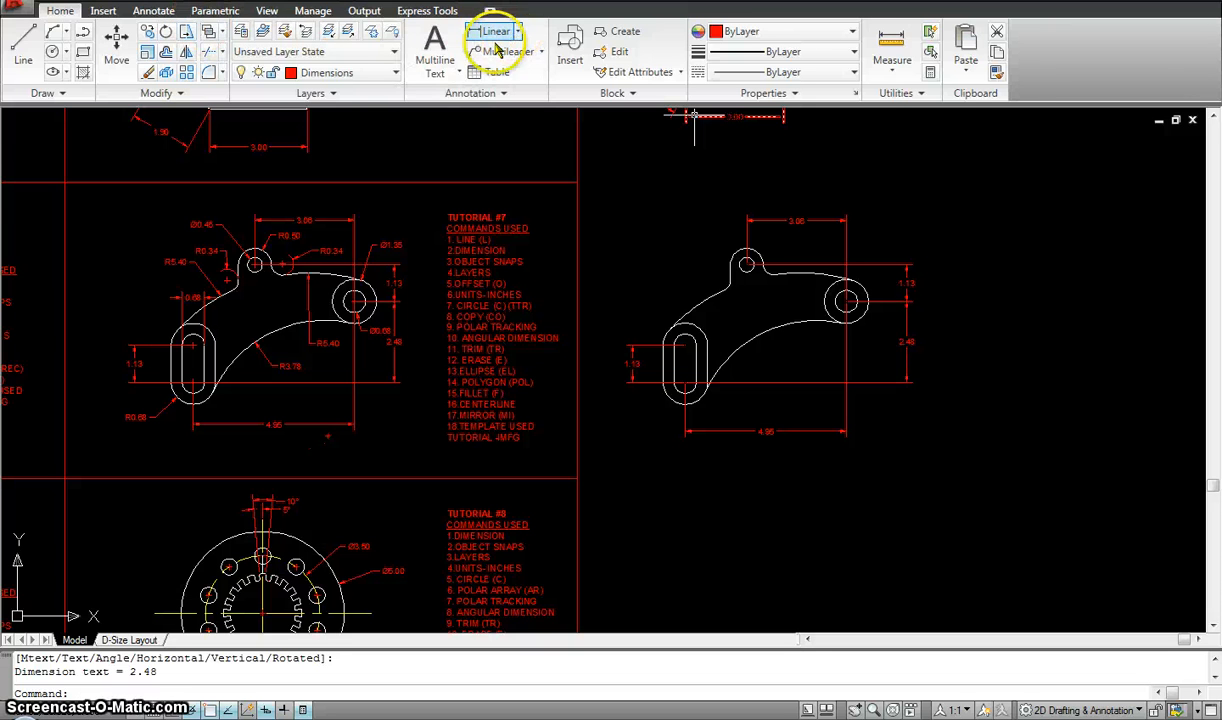
click(153, 10)
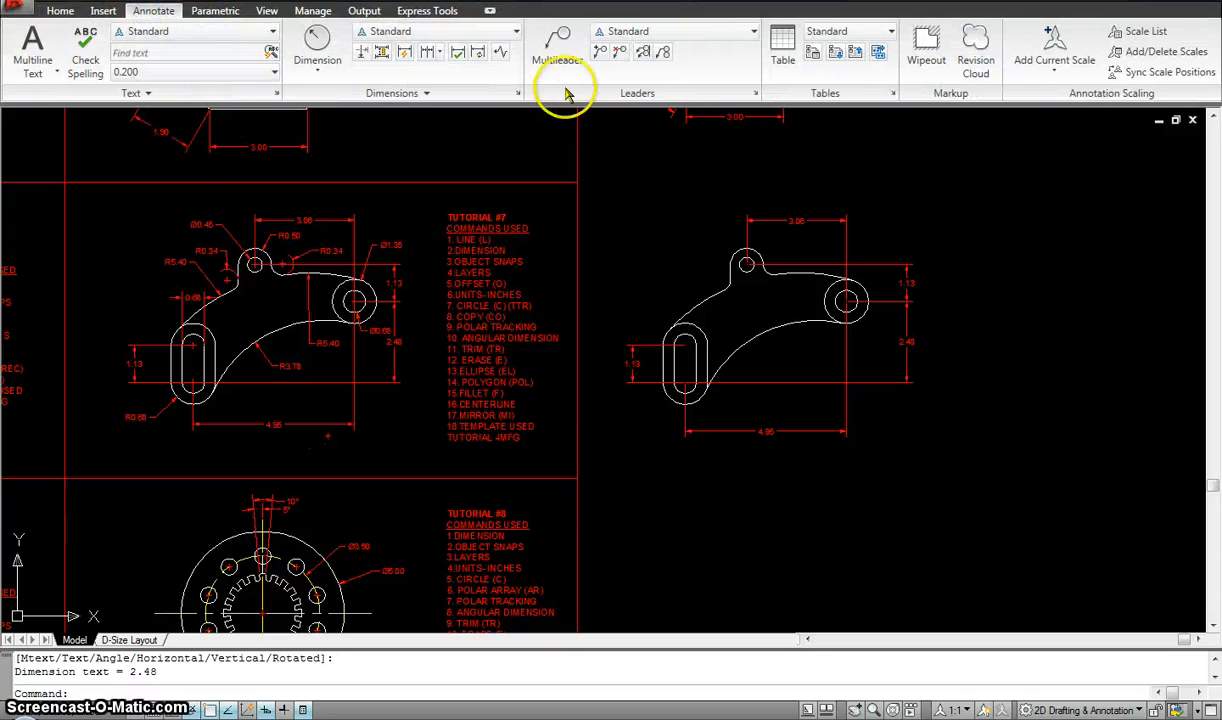
click(318, 75)
click(296, 237)
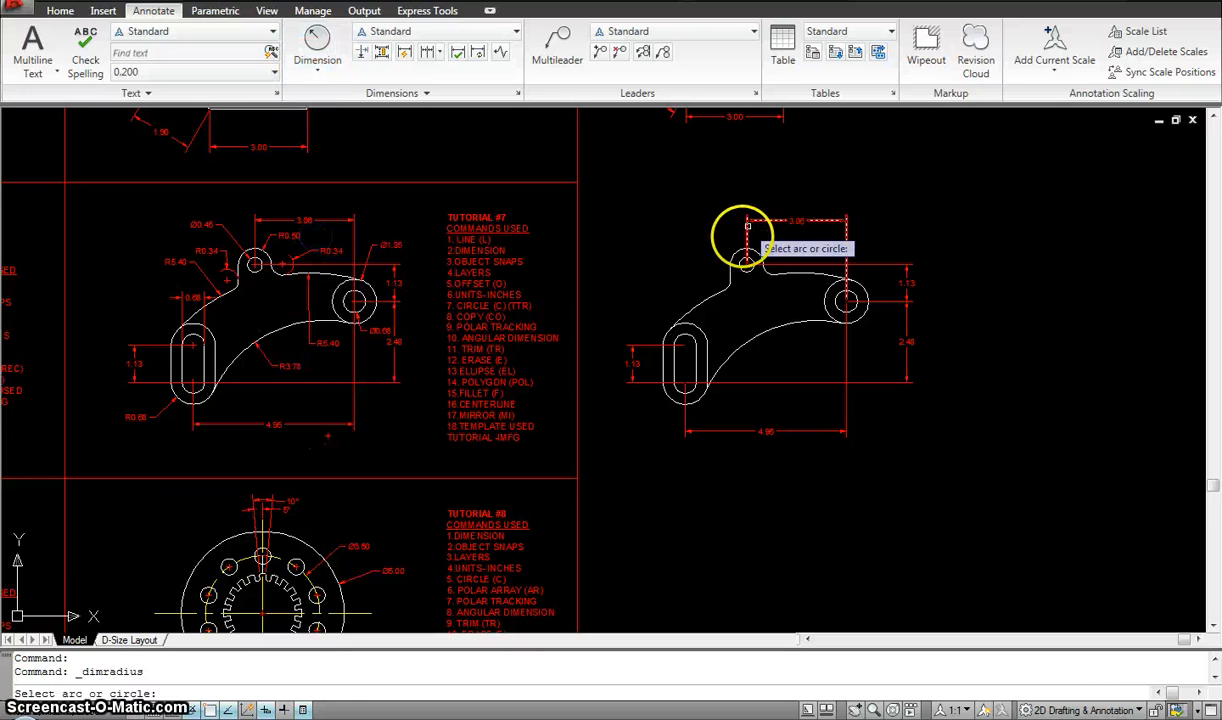
click(714, 291)
click(678, 267)
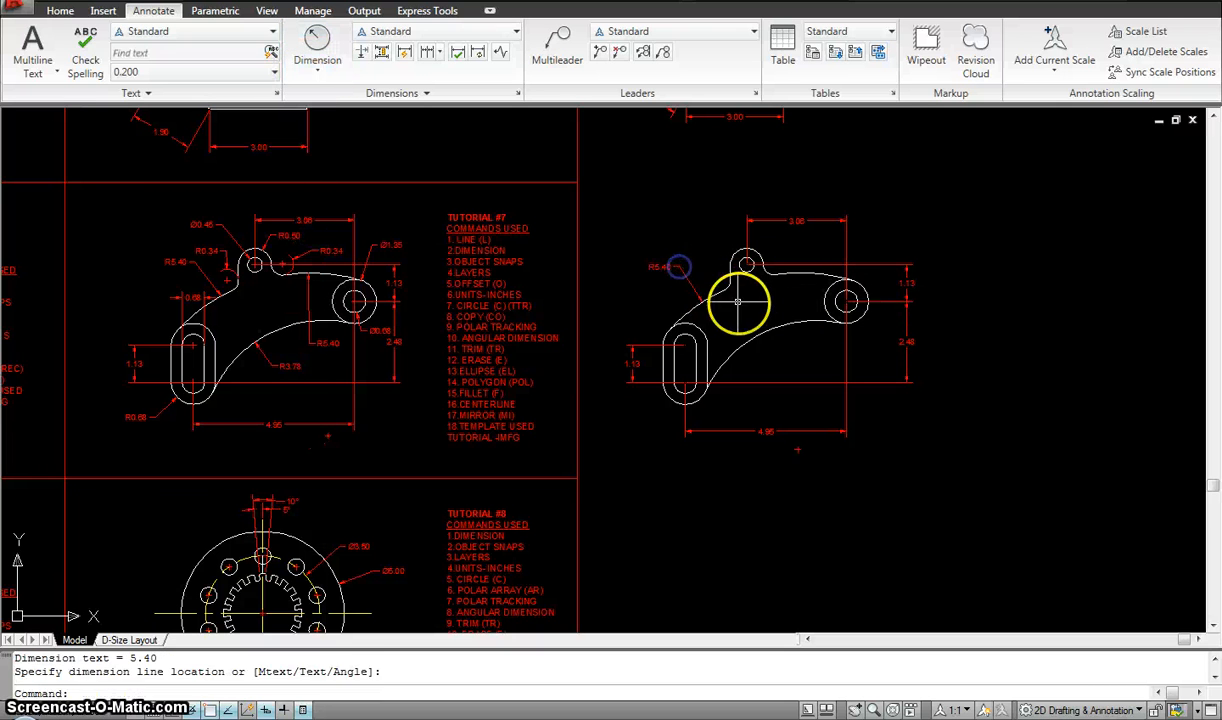
Add radius dimensions to the bracket's long lower arc and to the upper arc between the top and right bosses.
key(Return)
click(775, 332)
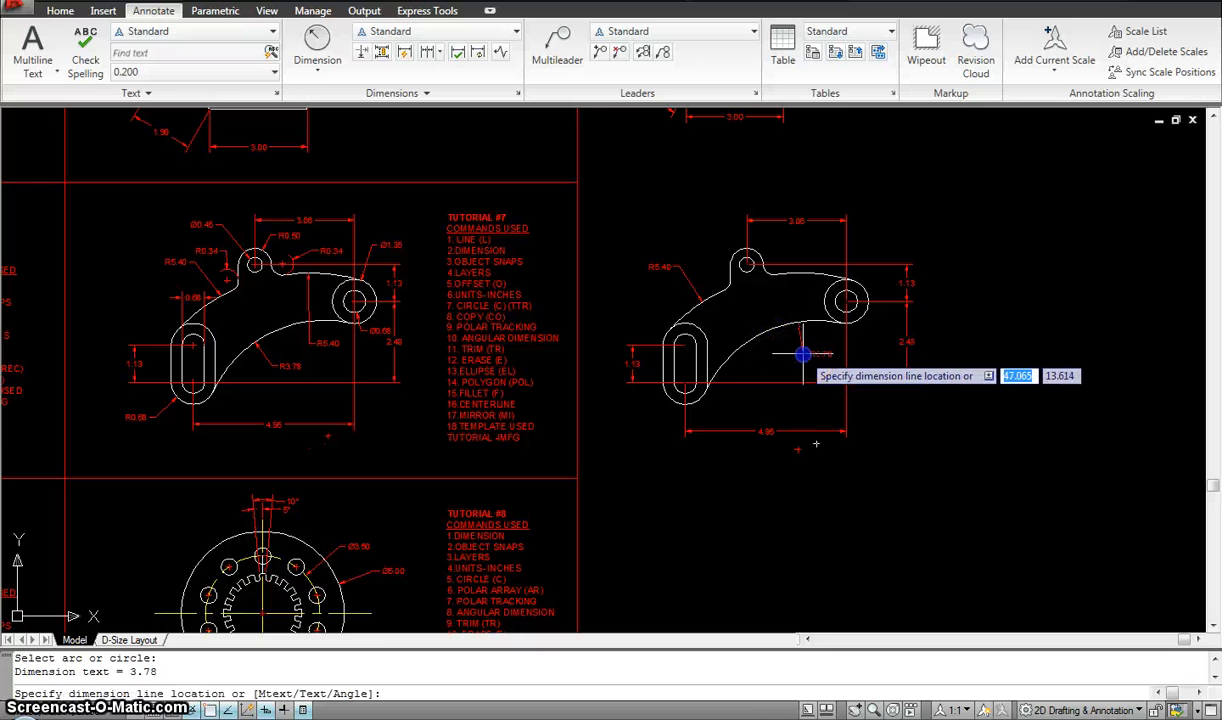
click(803, 354)
key(Return)
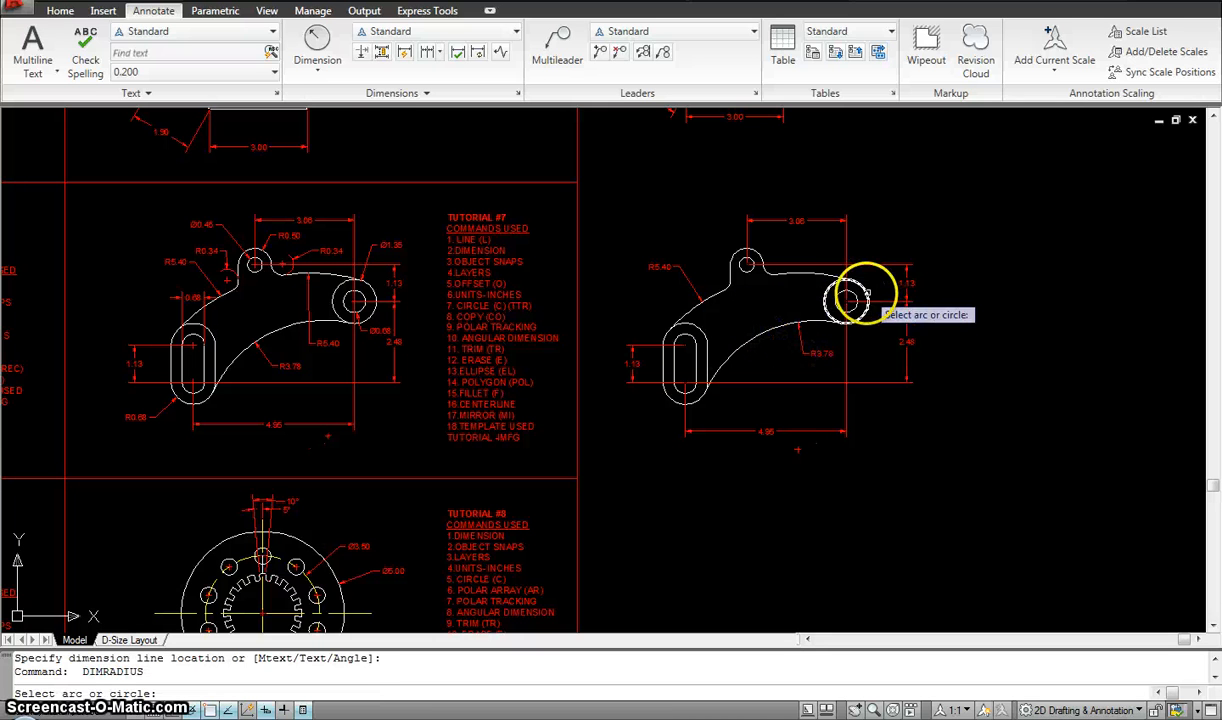
click(814, 273)
scroll(791, 265, down, 1)
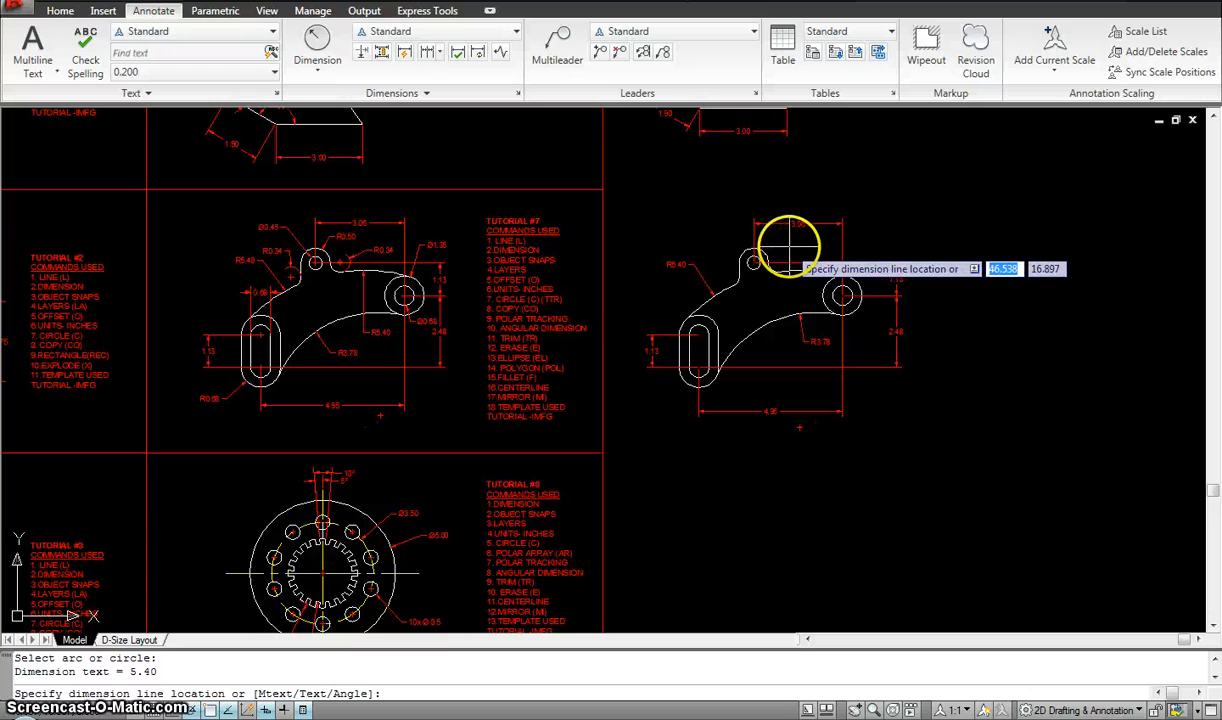
click(803, 244)
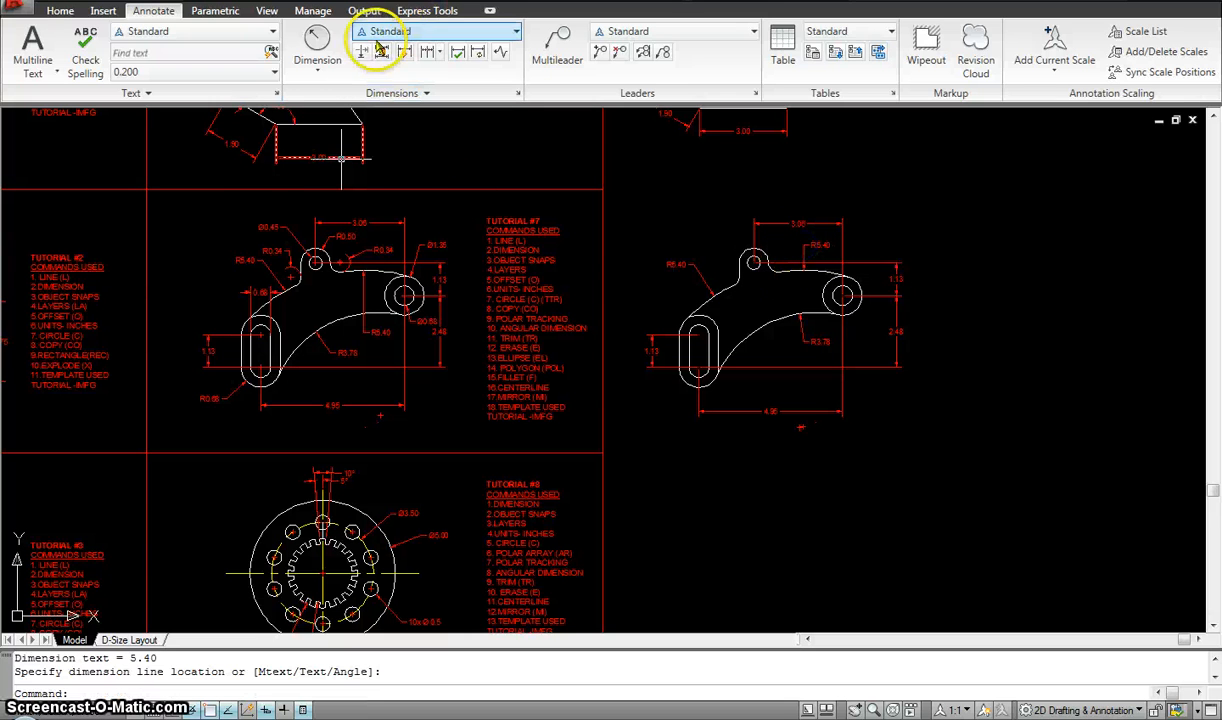
Add diameter dimensions to the right boss's outer circle, with text above and right, and to the top boss's hole, with text above and left.
click(317, 62)
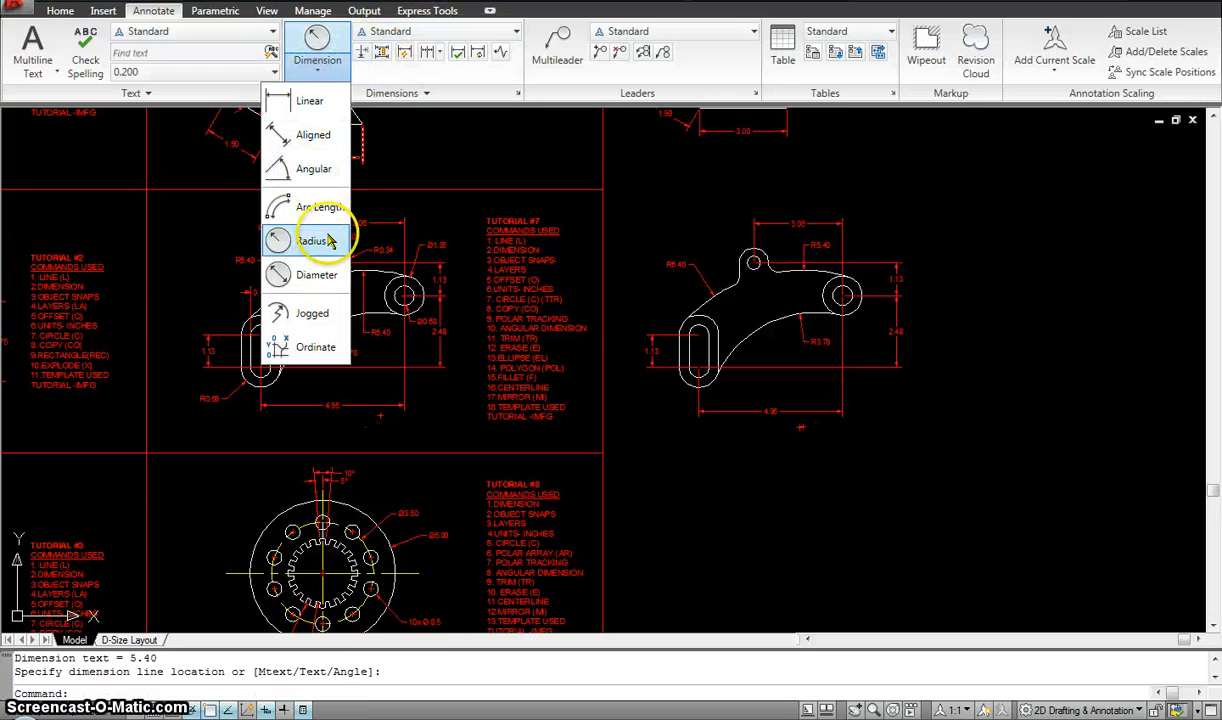
click(300, 274)
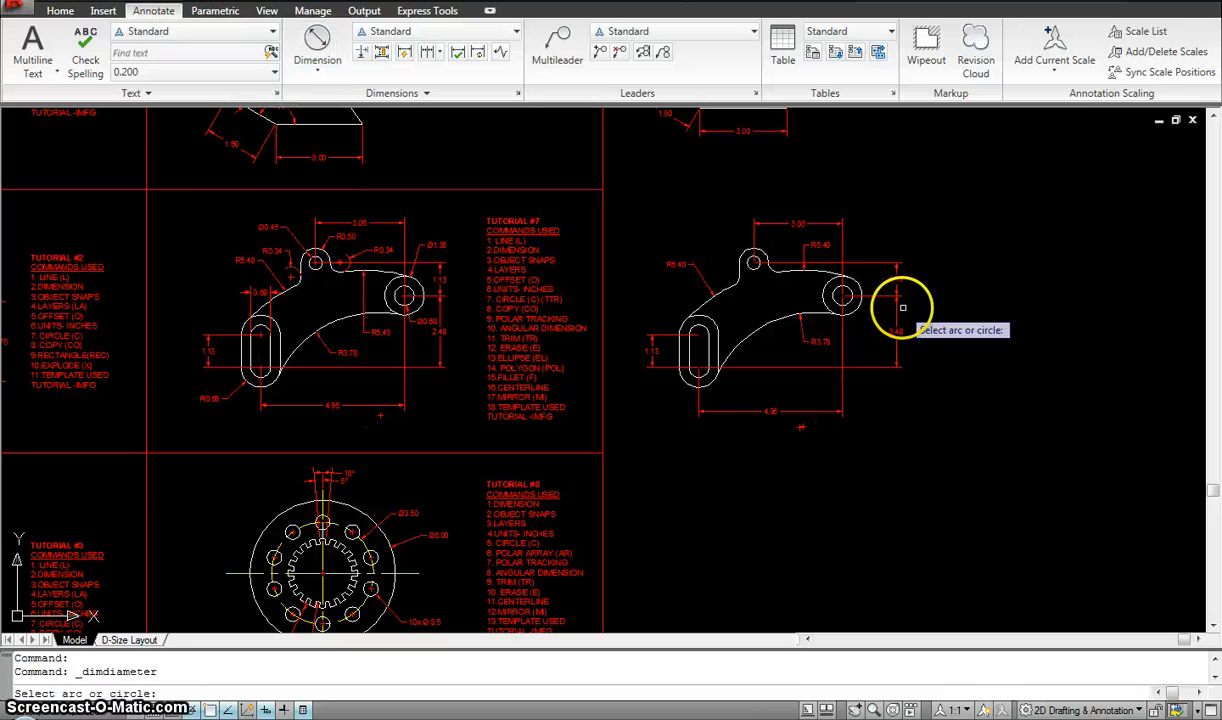
click(851, 282)
click(868, 238)
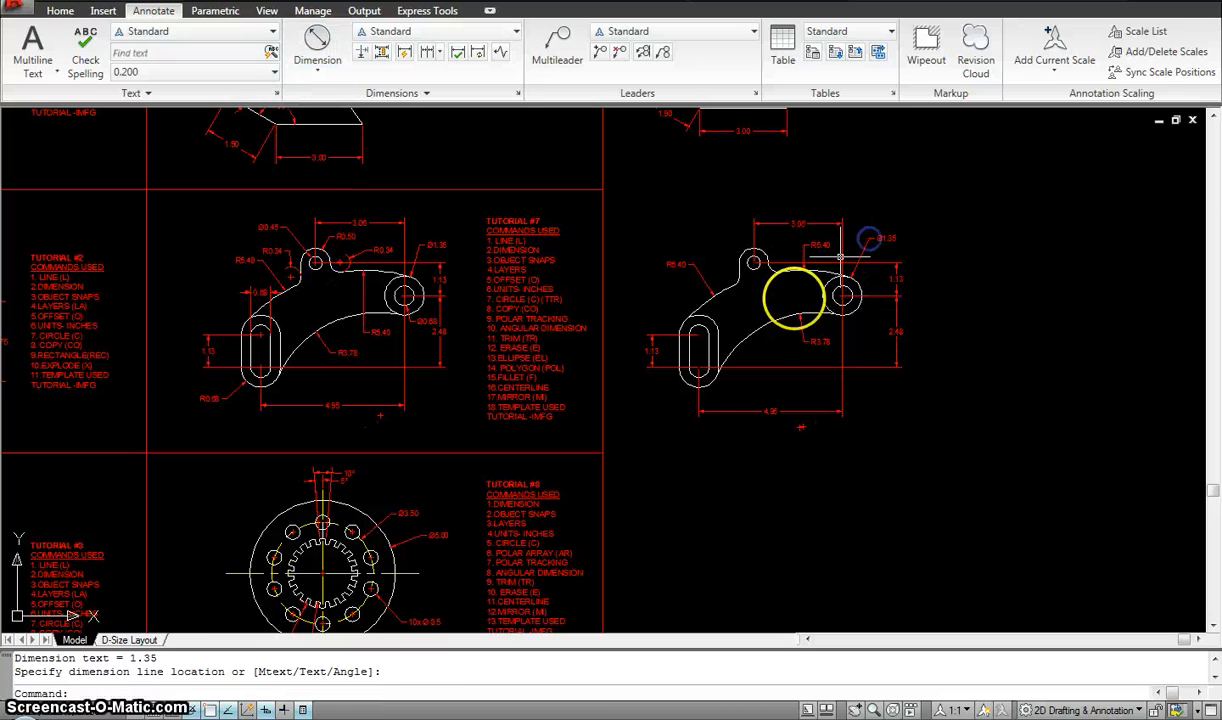
key(Return)
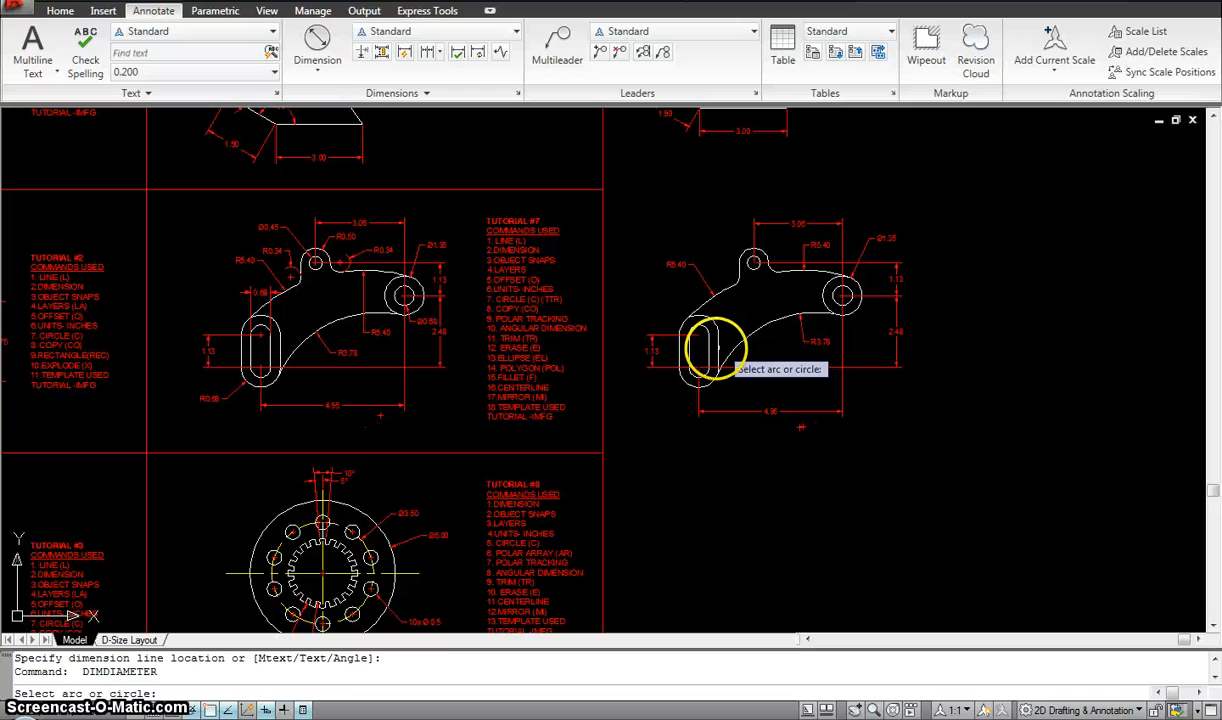
click(754, 263)
click(714, 237)
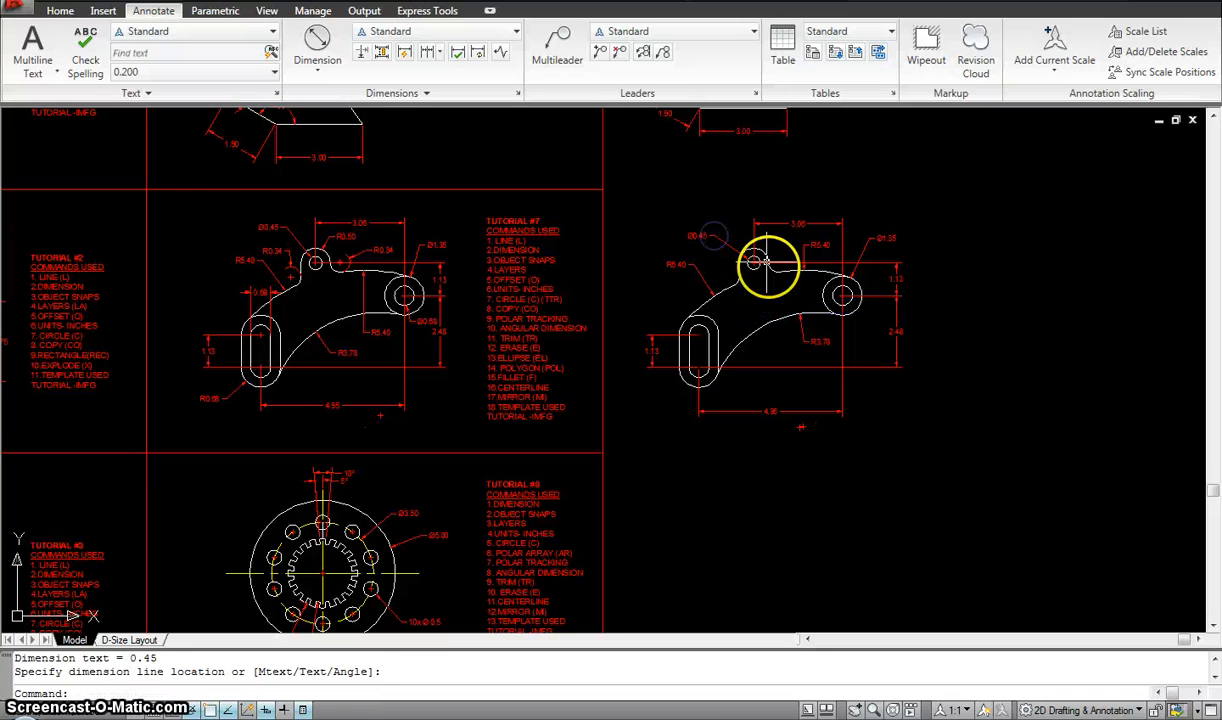
Add a second diameter dimension to the right boss's outer circle, placing its text below and right of the boss.
scroll(808, 278, up, 3)
key(Return)
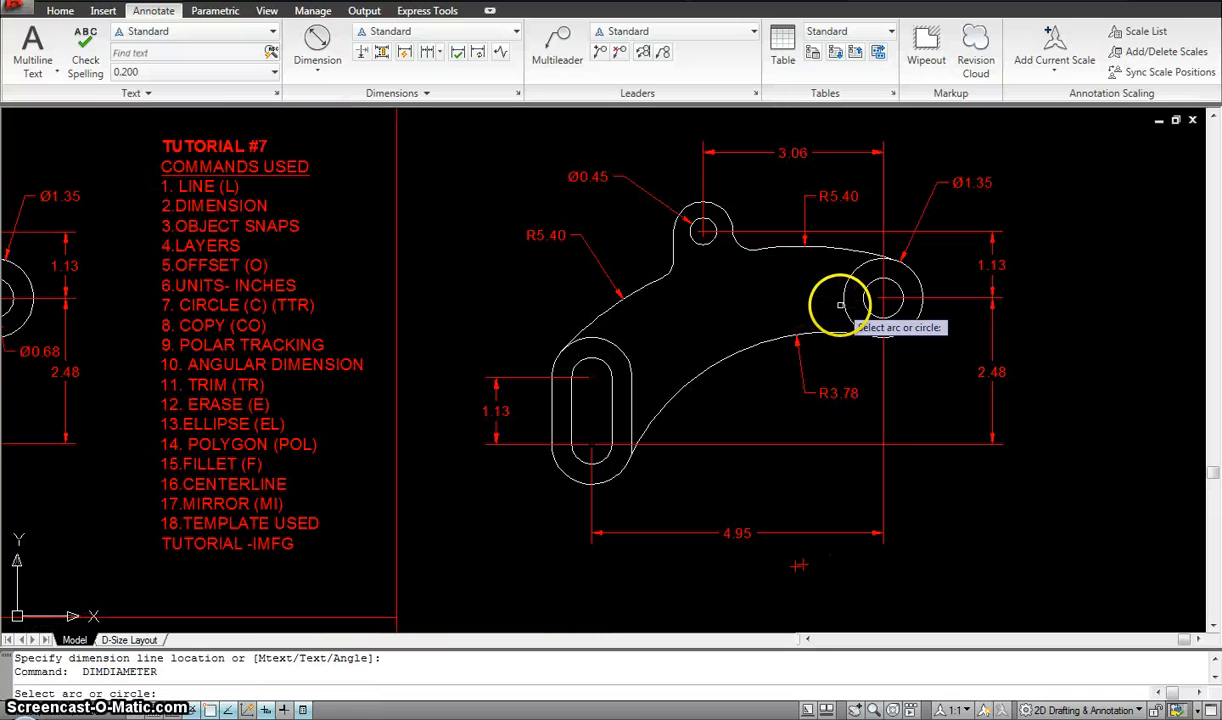
click(906, 324)
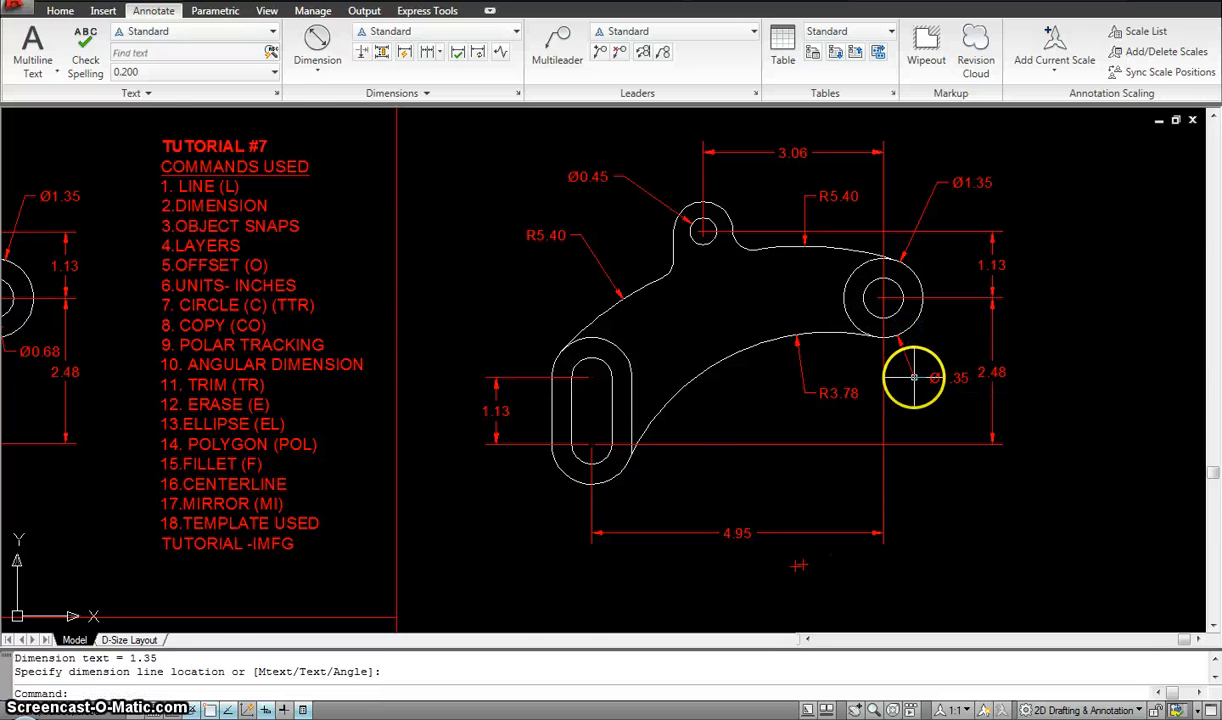
click(906, 373)
scroll(878, 330, down, 2)
scroll(878, 330, up, 1)
scroll(877, 327, down, 2)
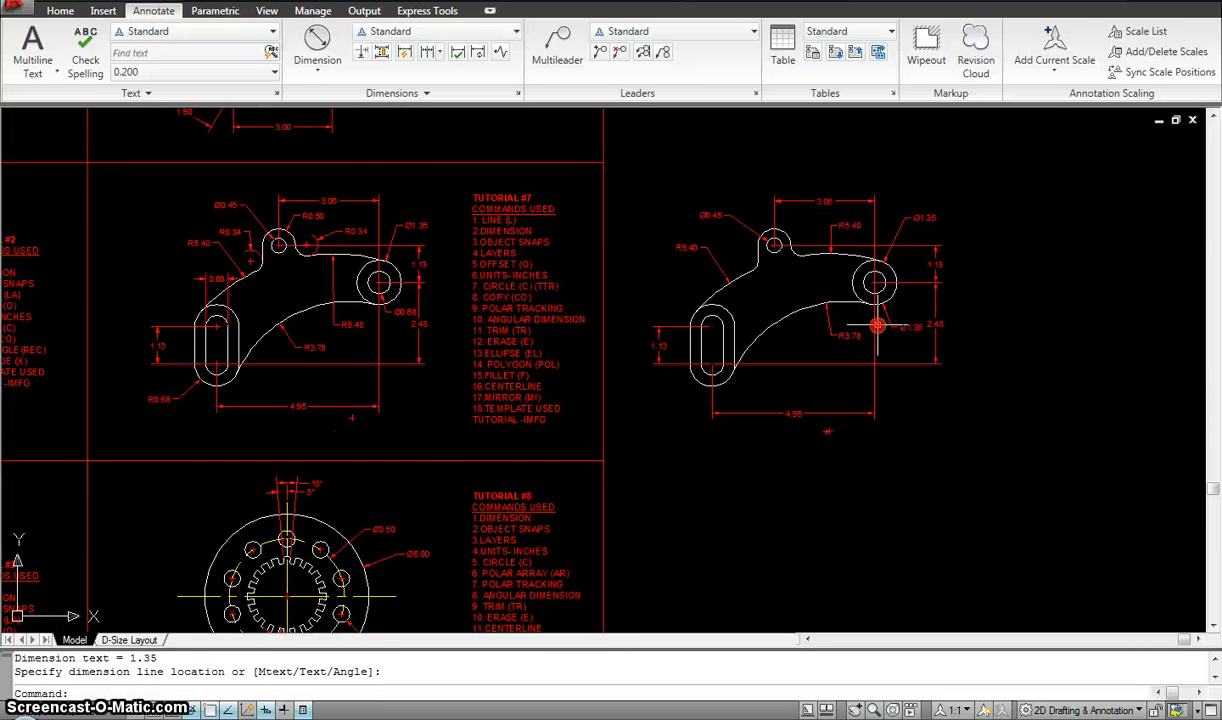
key(Escape)
scroll(764, 331, up, 2)
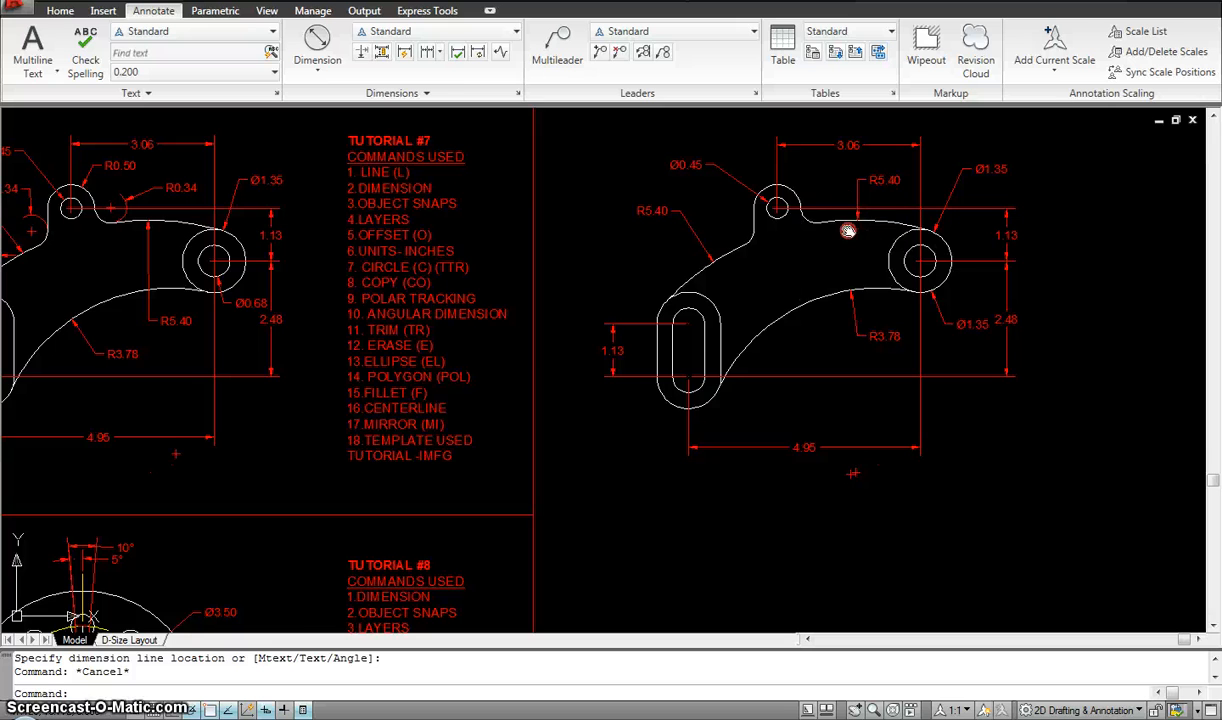
mouse_move(848, 232)
middle_down()
mouse_move(878, 210)
mouse_move(878, 243)
middle_up()
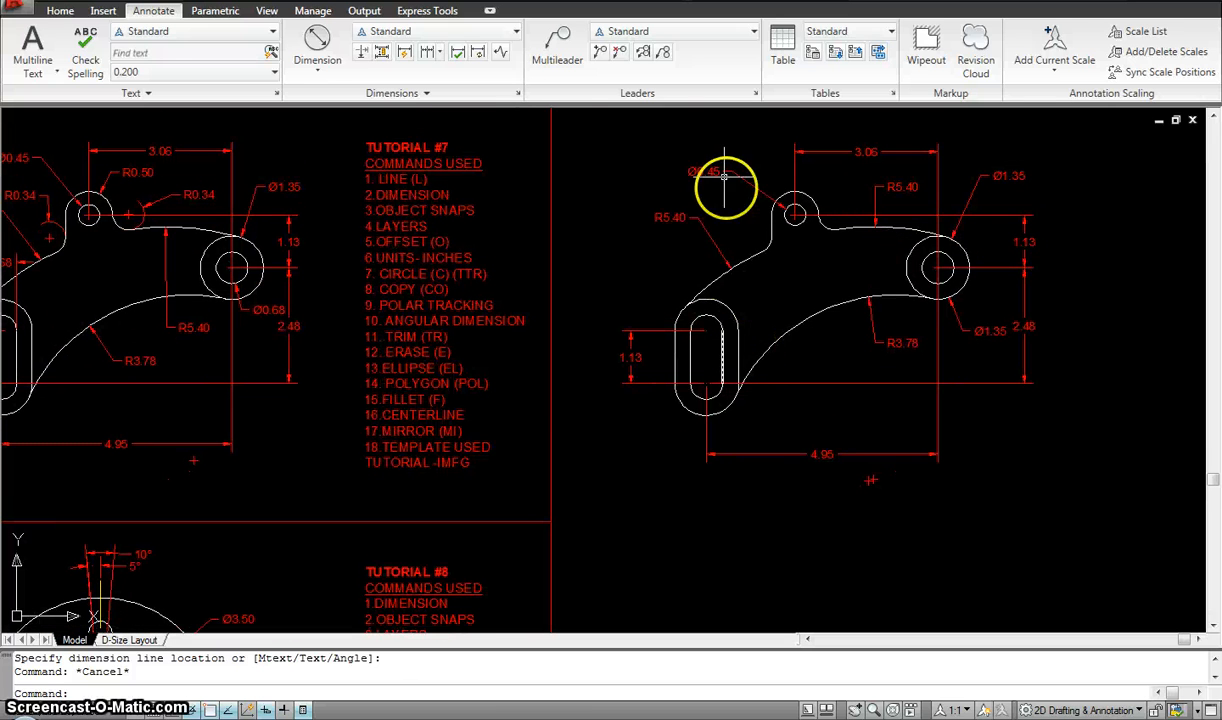
Add center marks to the top boss's hole, the right boss's hole and the inner slot's upper and lower arcs.
click(440, 92)
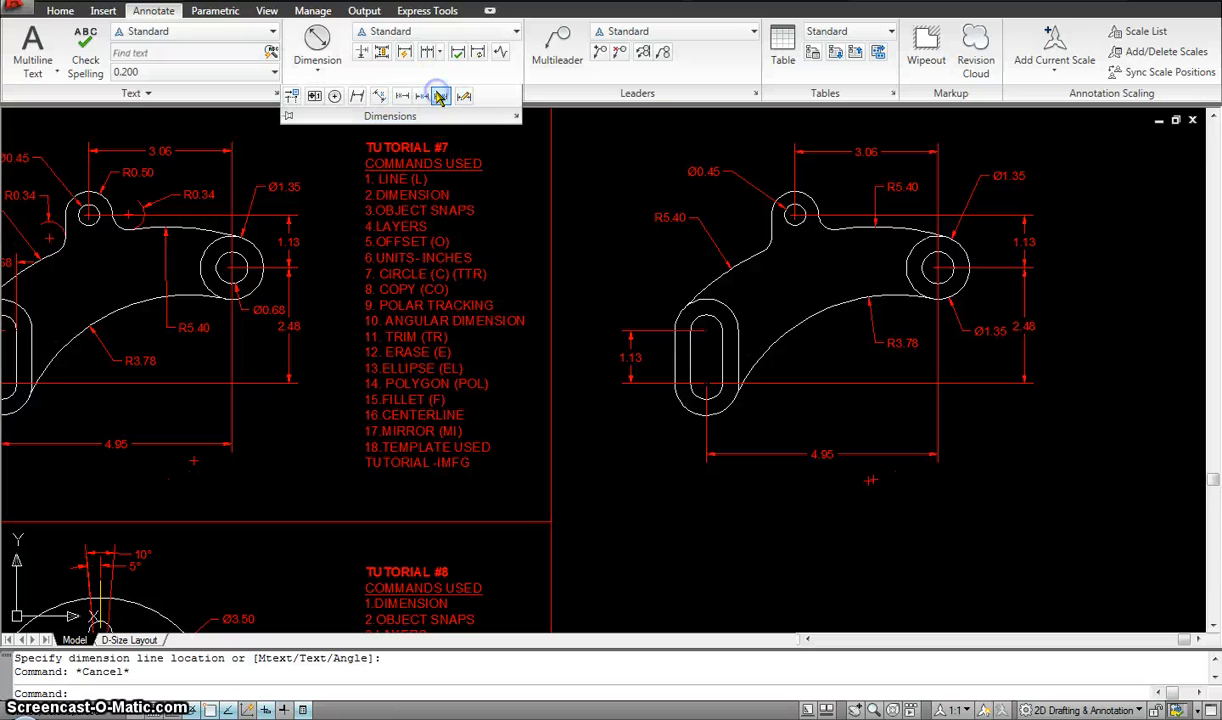
click(357, 96)
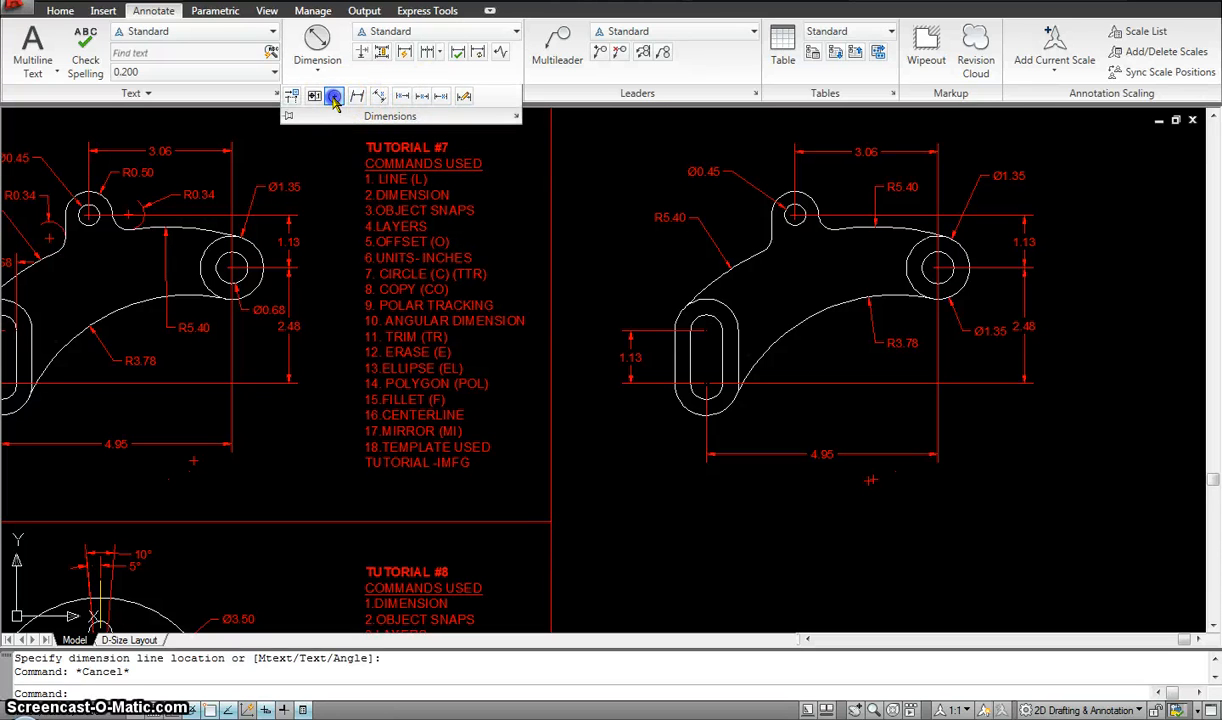
click(335, 99)
click(794, 213)
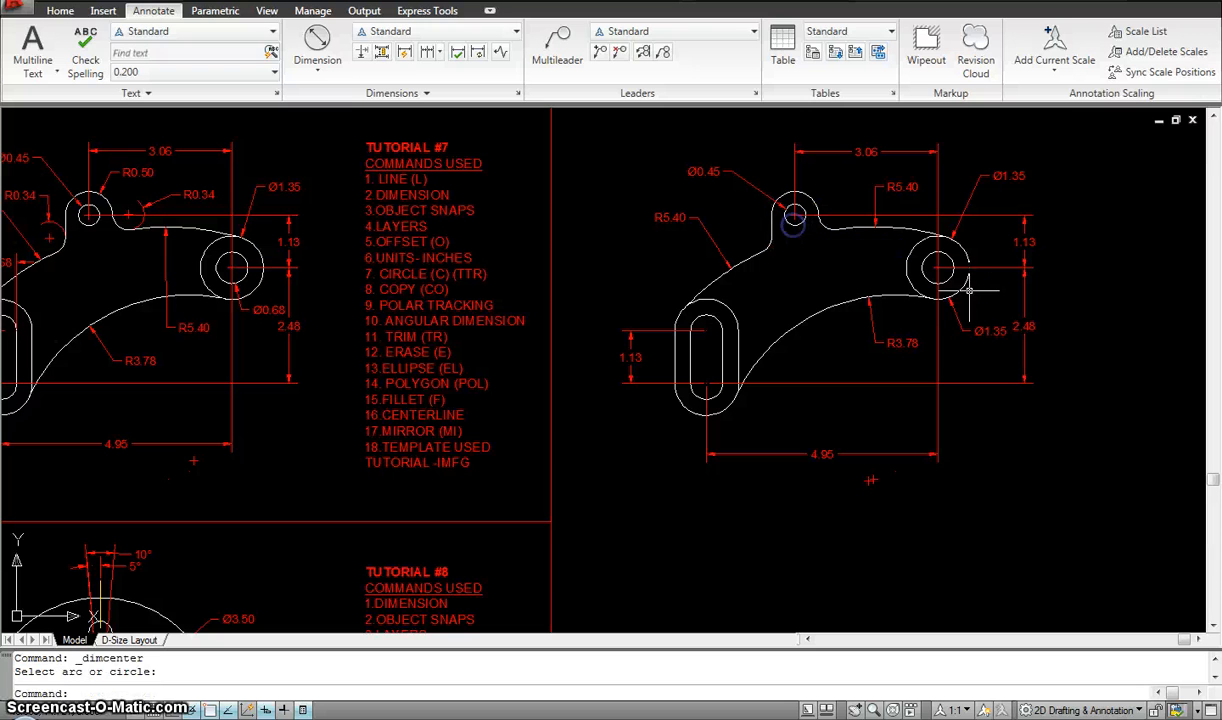
key(Return)
click(937, 281)
key(Return)
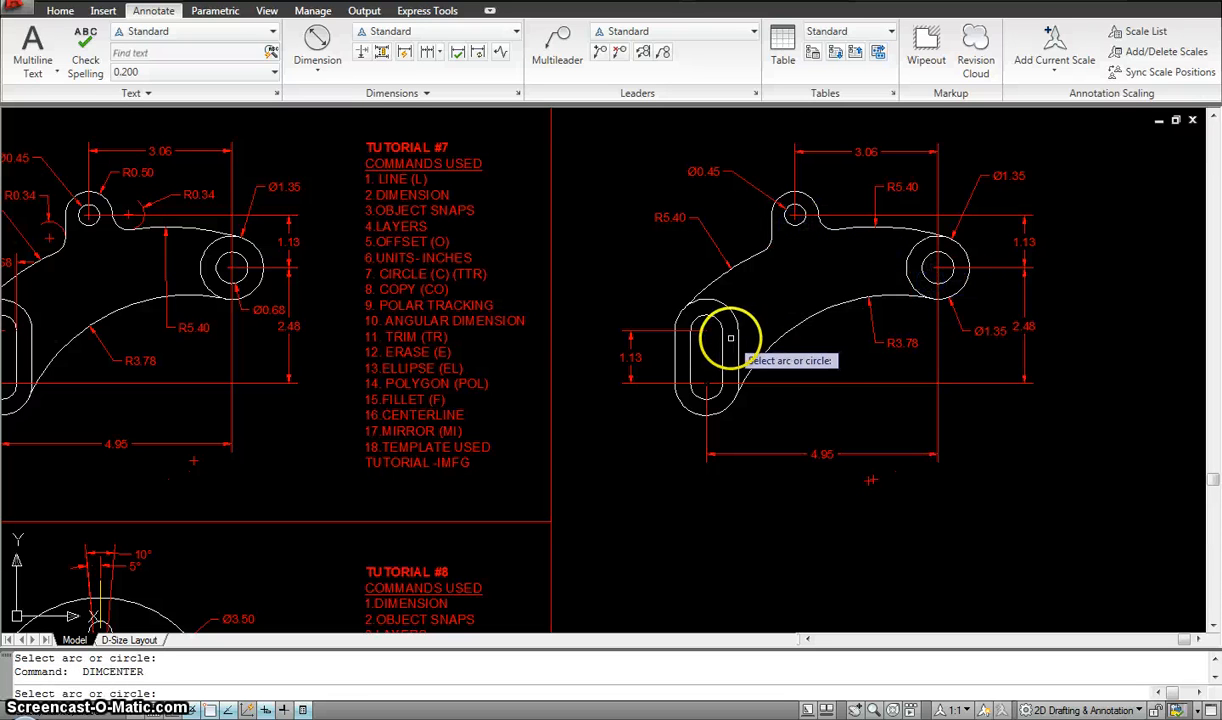
click(718, 323)
key(Return)
click(714, 385)
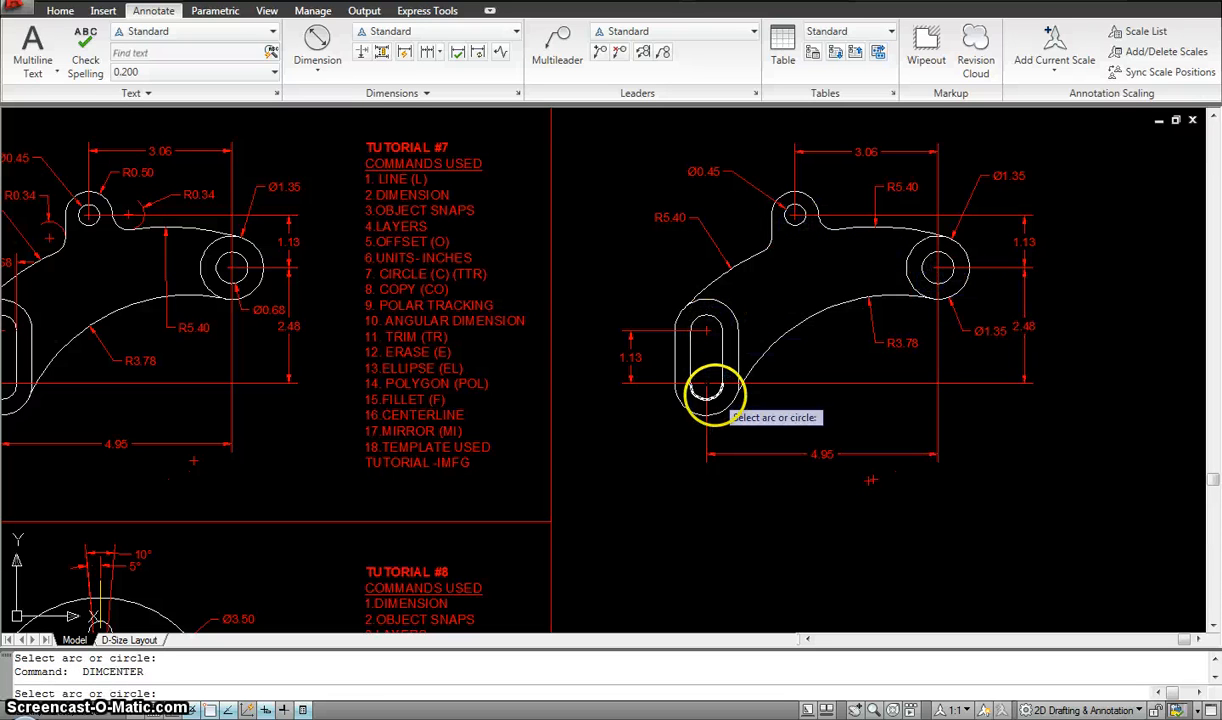
key(Escape)
Make CENTERLINE the current layer.
scroll(1004, 234, down, 4)
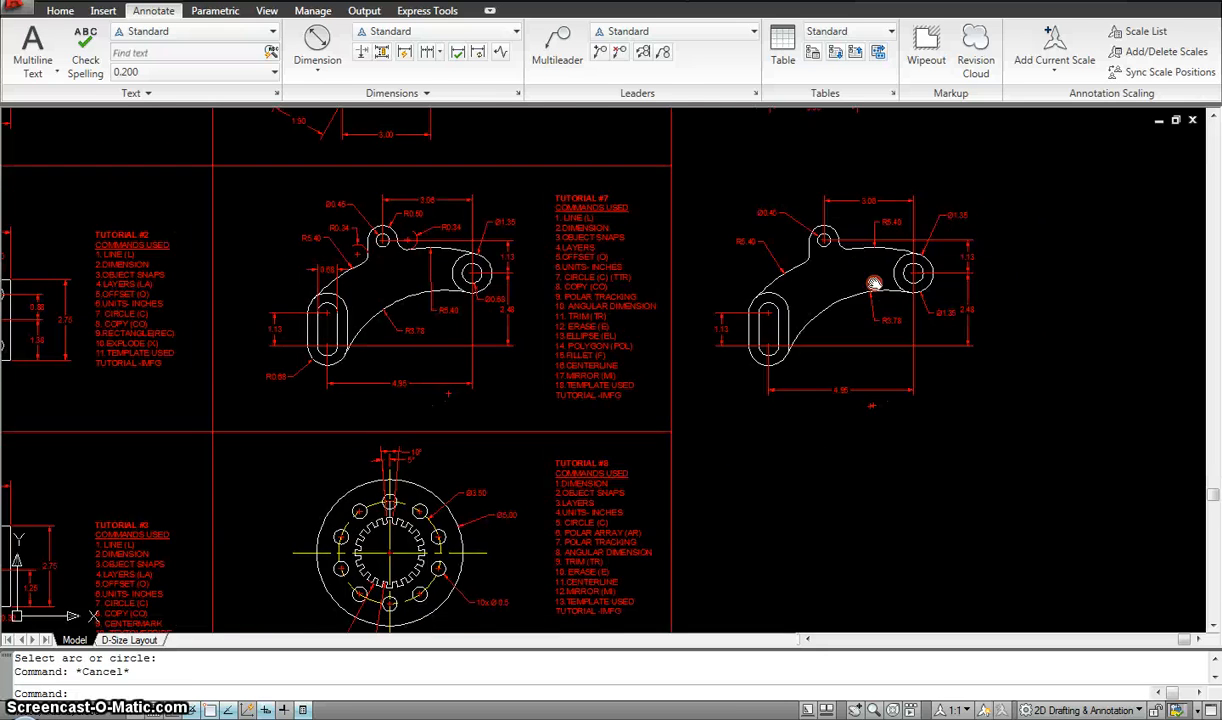
scroll(822, 310, up, 3)
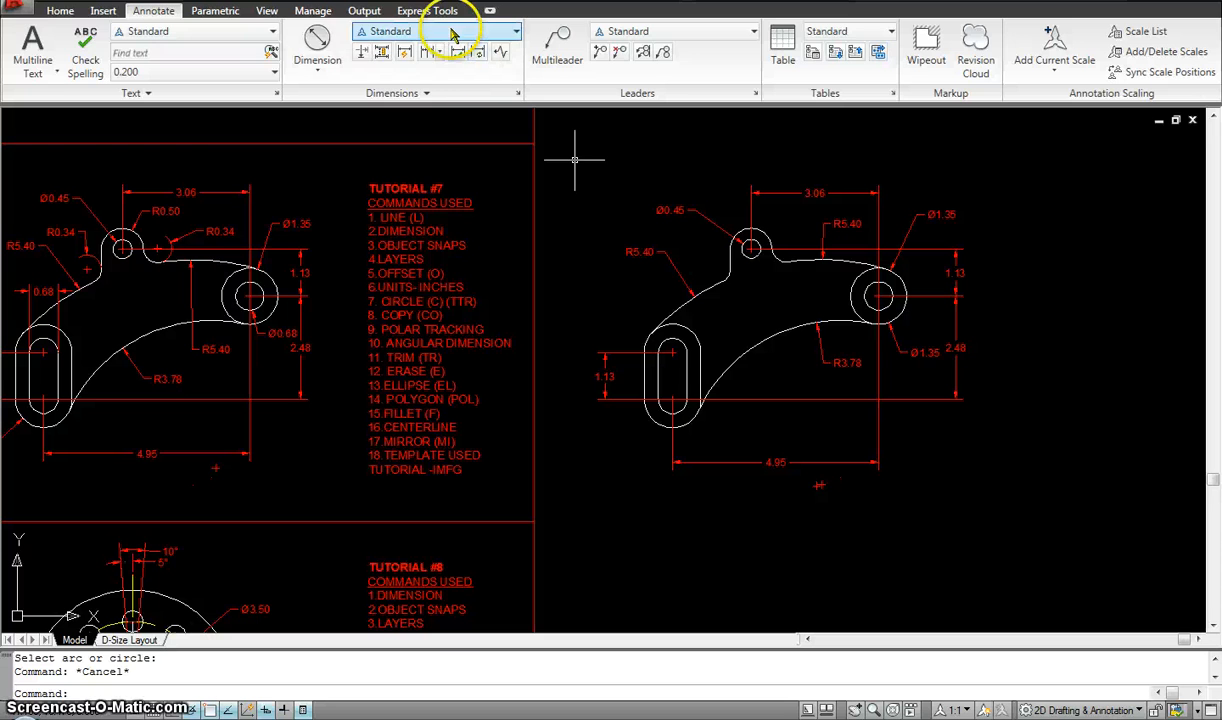
click(58, 11)
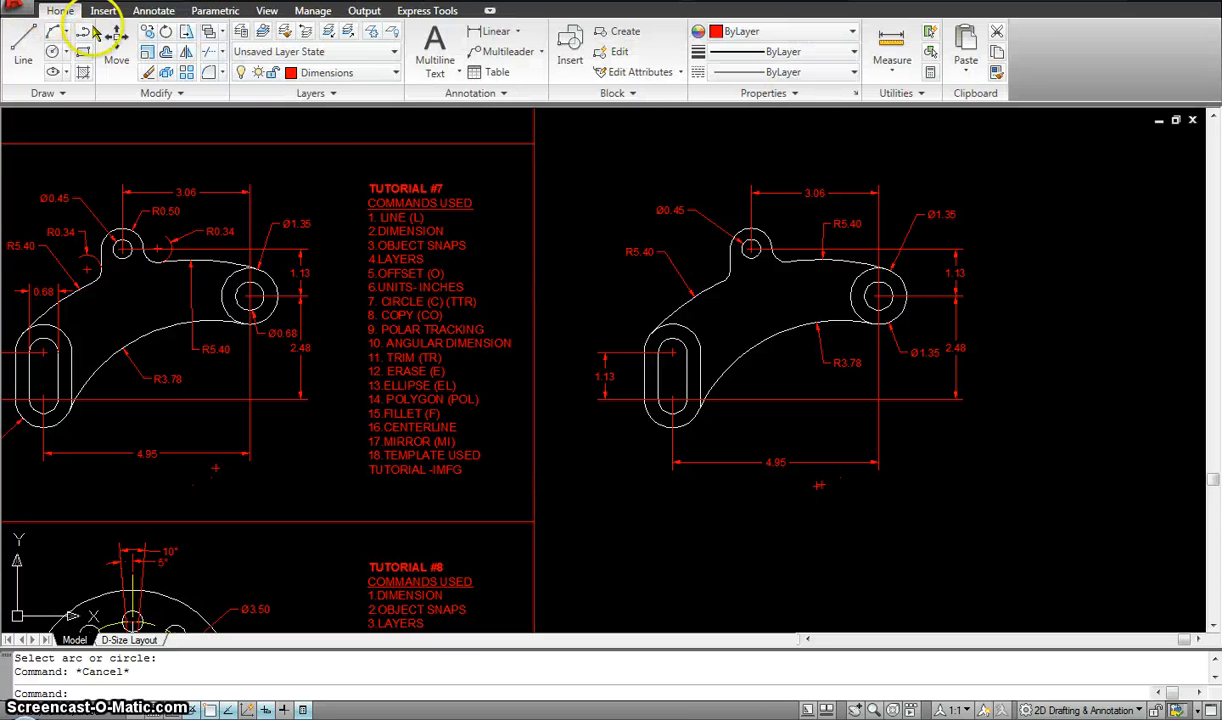
click(388, 78)
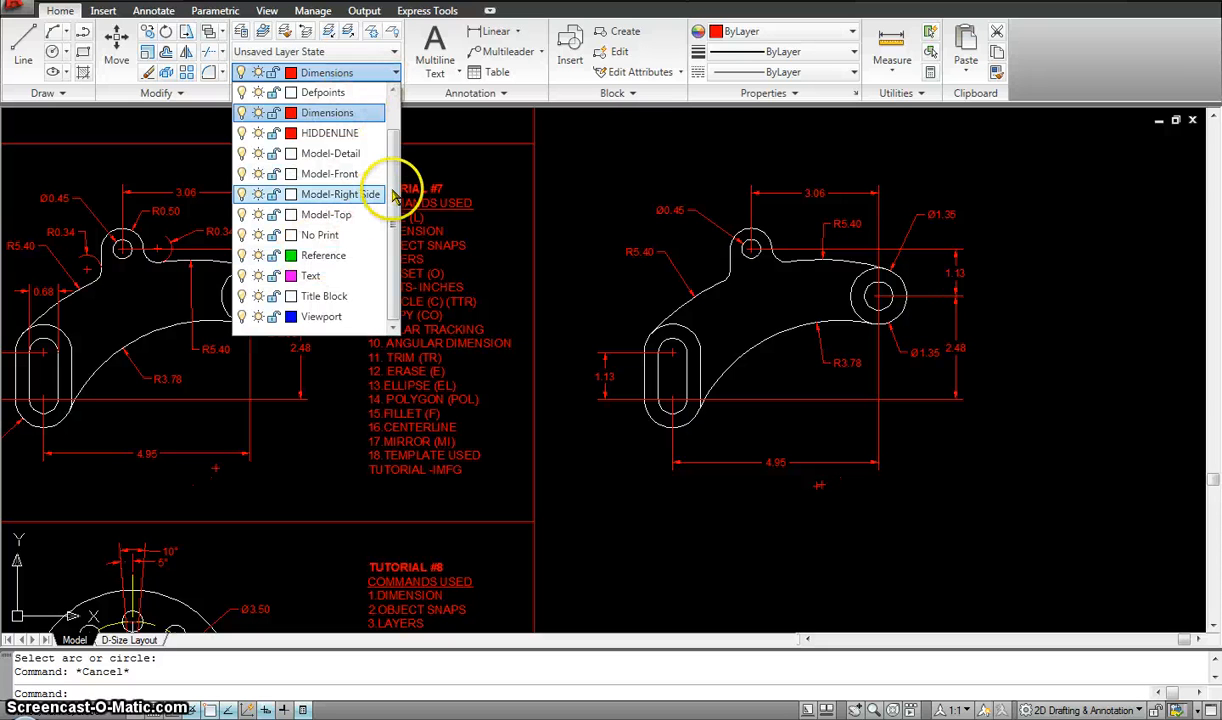
drag(394, 190, 395, 121)
click(336, 118)
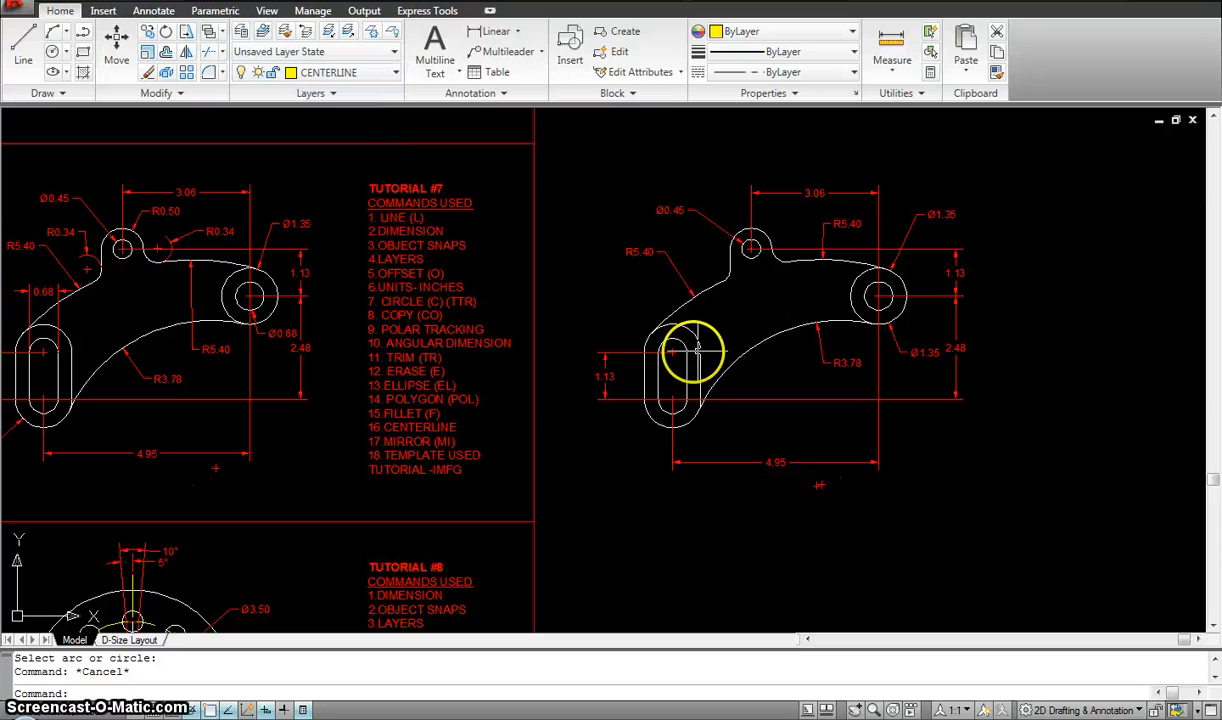
Draw a vertical centerline from the slot's upper arc centre straight up past the bracket's outline.
text(l)
key(Return)
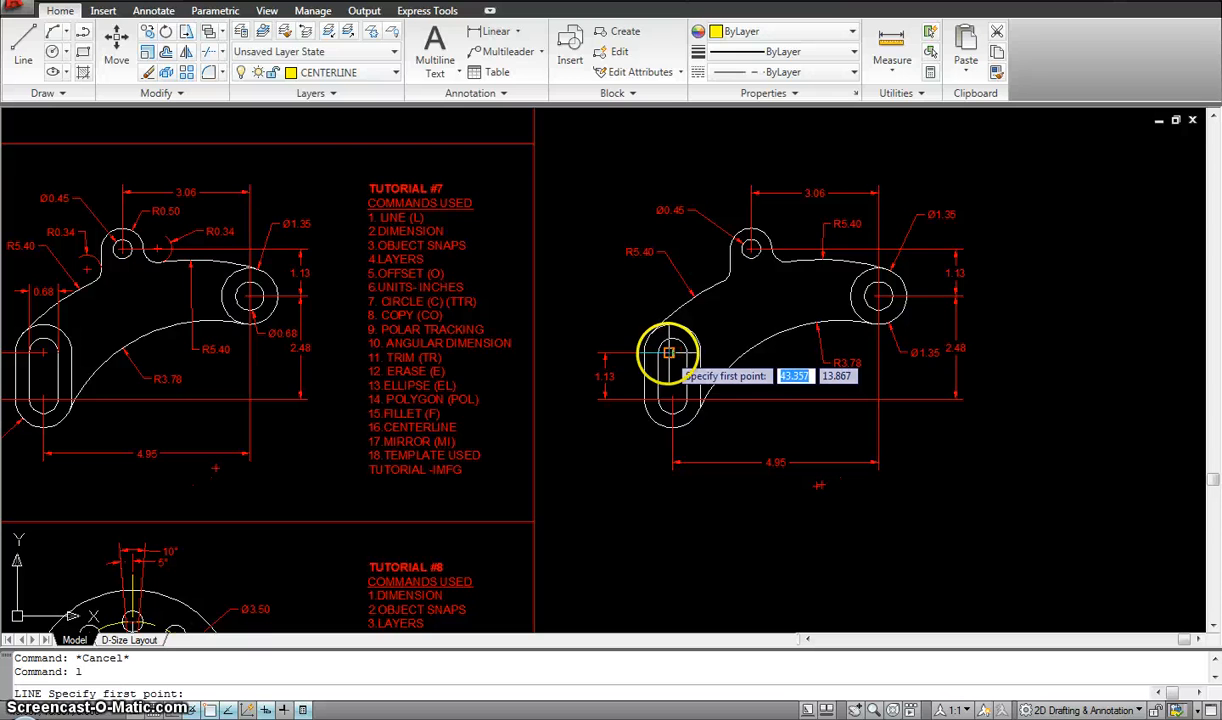
scroll(669, 352, up, 5)
click(678, 350)
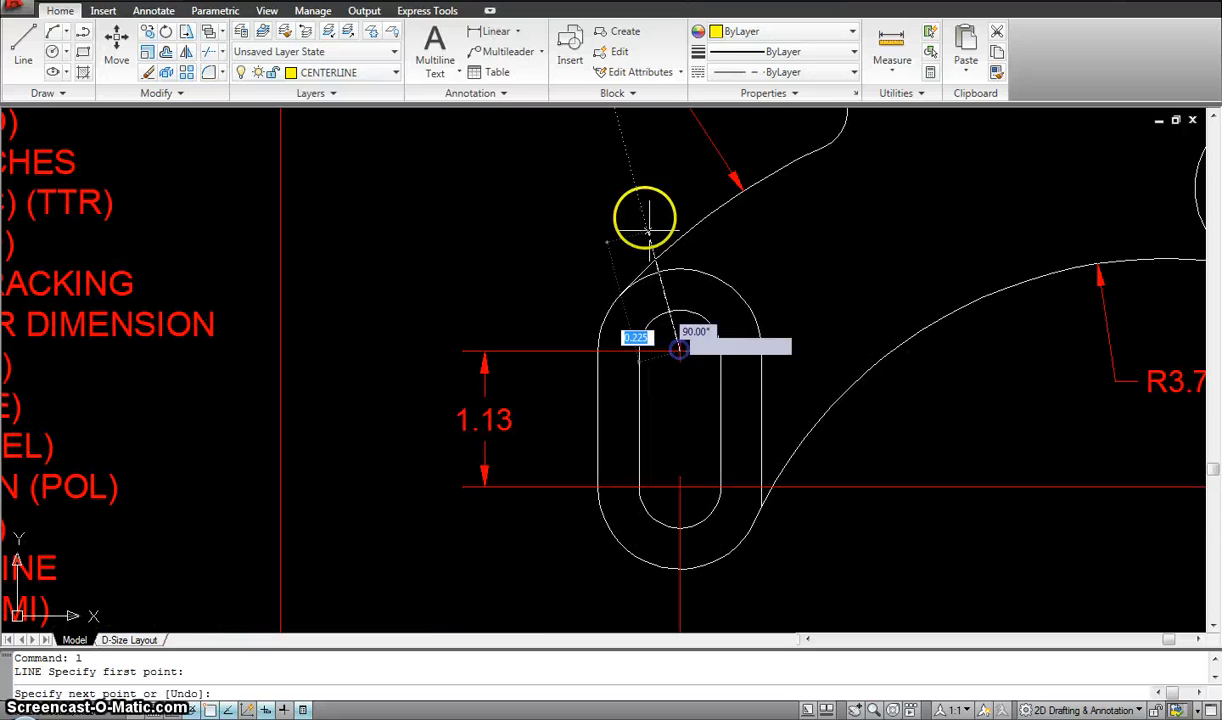
click(680, 176)
key(Escape)
Stretch the vertical centerline's lower end straight down through the slot to a point below the overall horizontal dimension.
click(680, 200)
scroll(680, 200, down, 4)
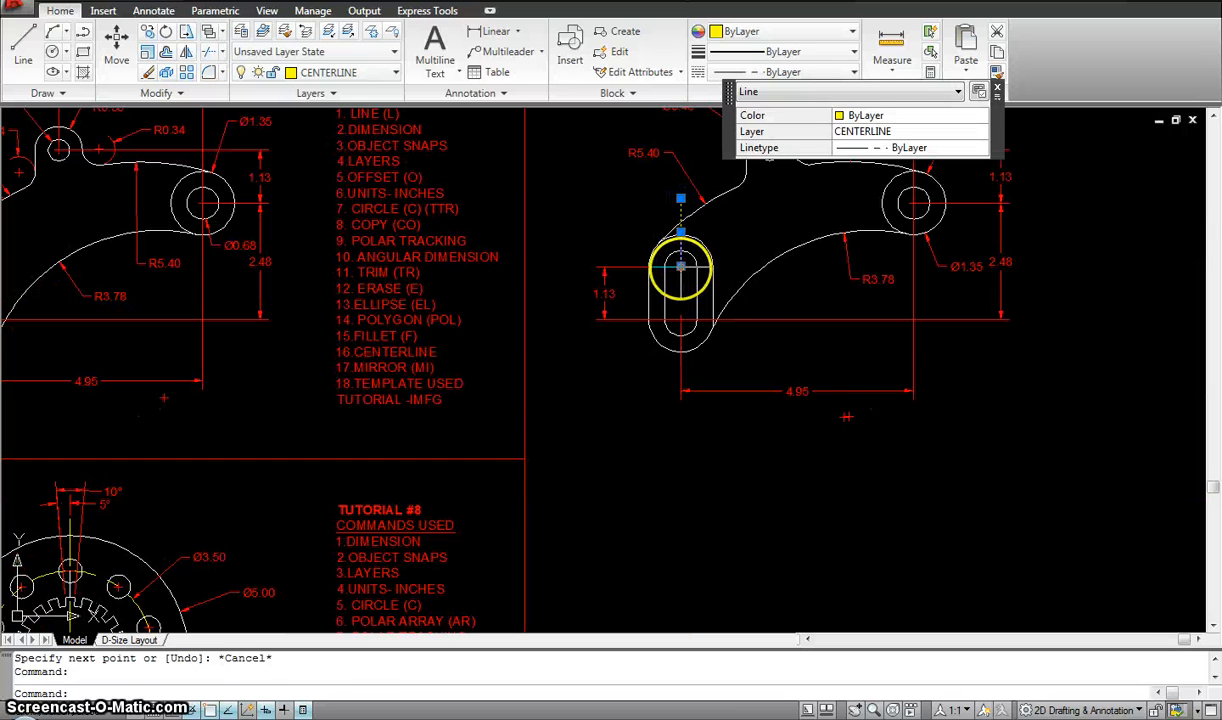
click(680, 265)
click(678, 456)
key(Escape)
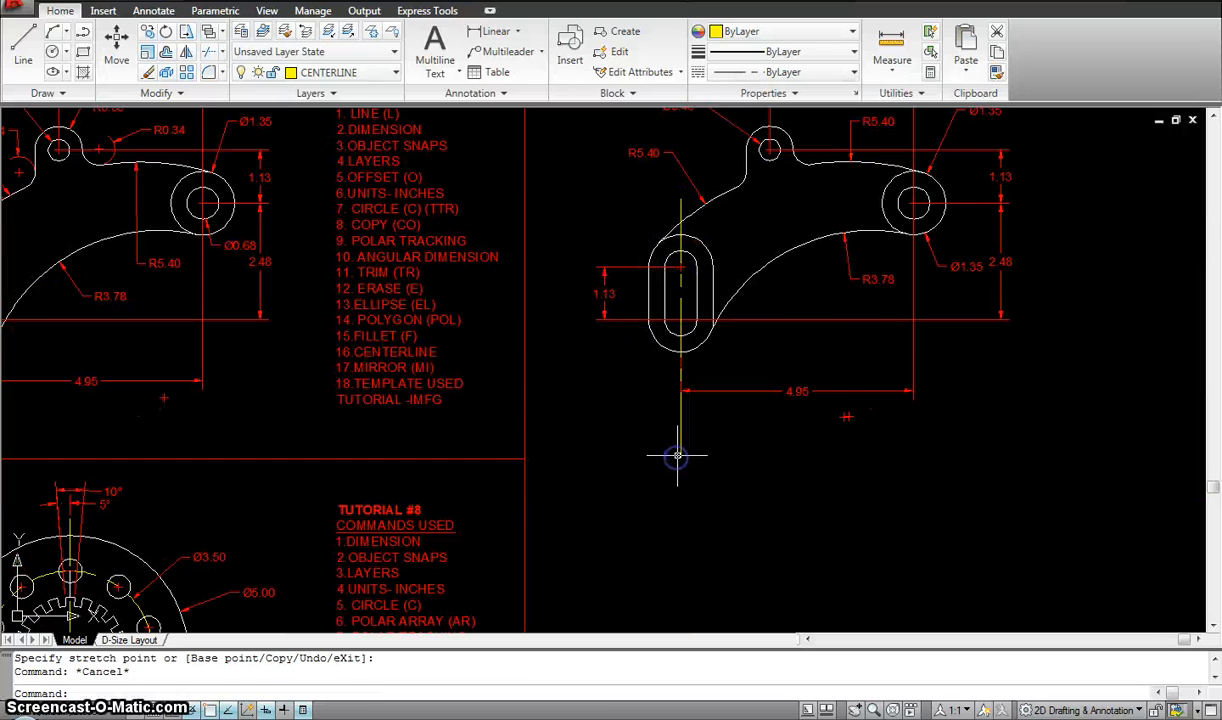
Draw a horizontal centerline from the slot's upper arc centre to just right of the slot's outer outline.
middle_drag(864, 350, 767, 376)
text(l)
key(Return)
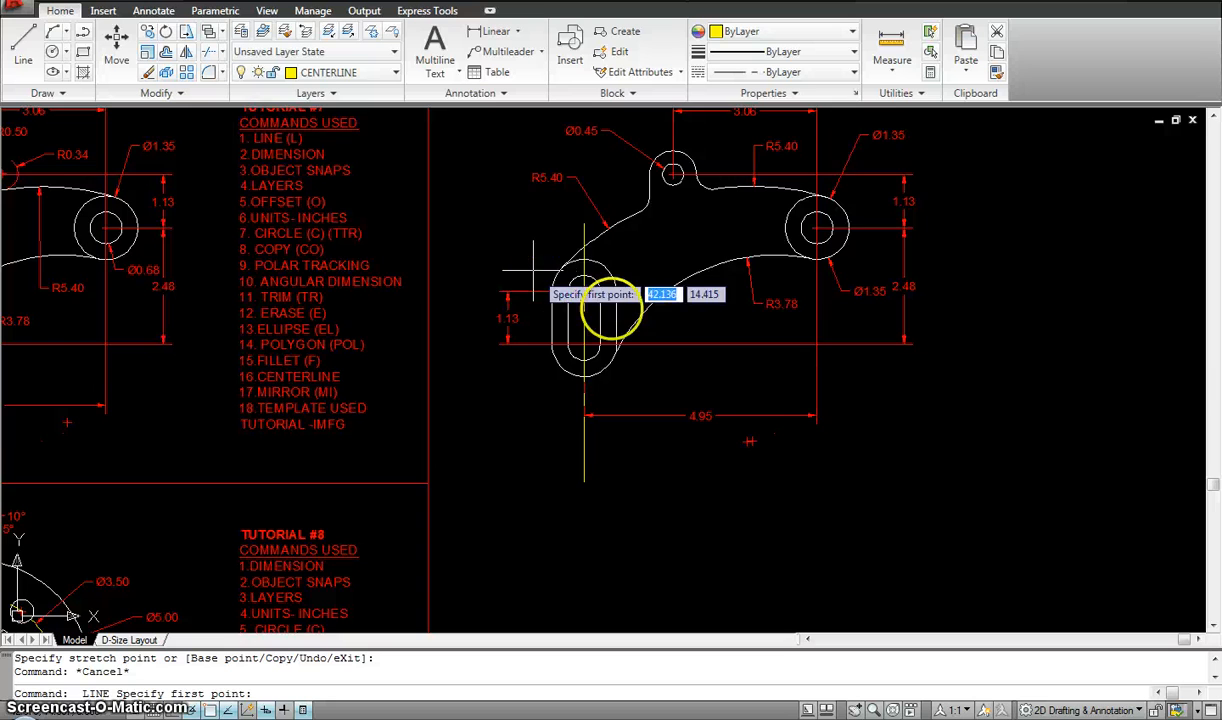
scroll(606, 300, up, 5)
click(649, 304)
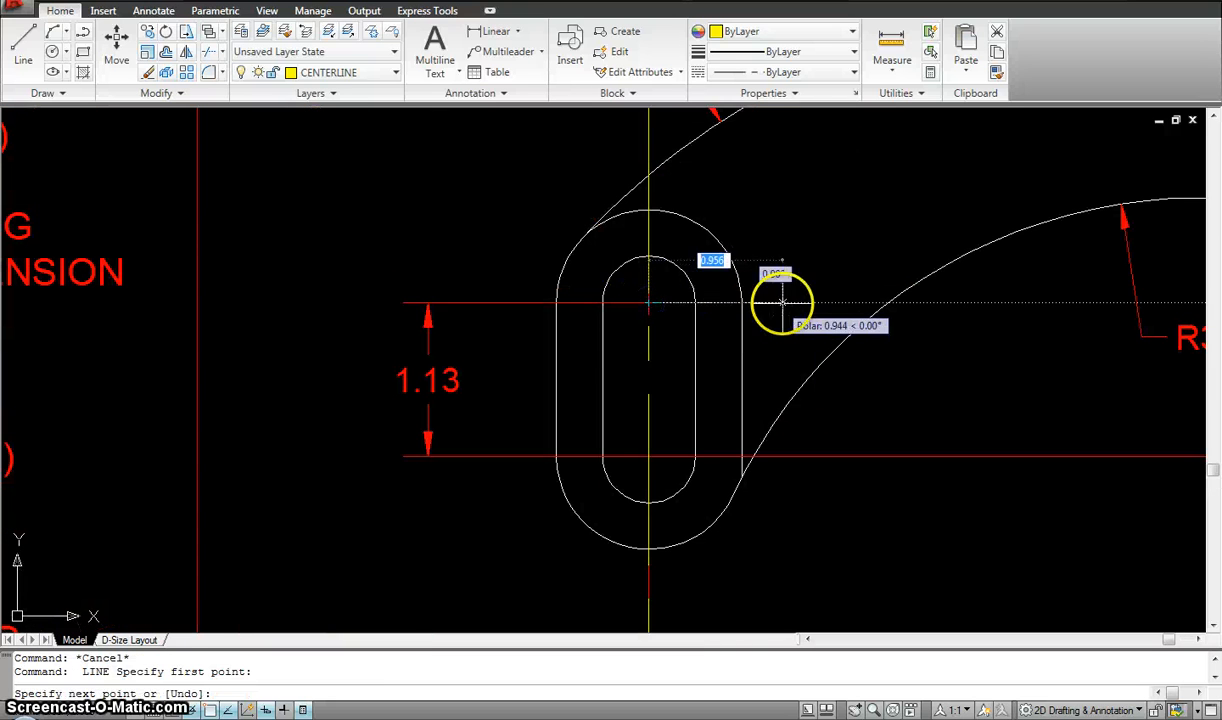
click(783, 302)
key(Escape)
Stretch the horizontal centerline's inner end left past the slot's outer outline.
click(681, 302)
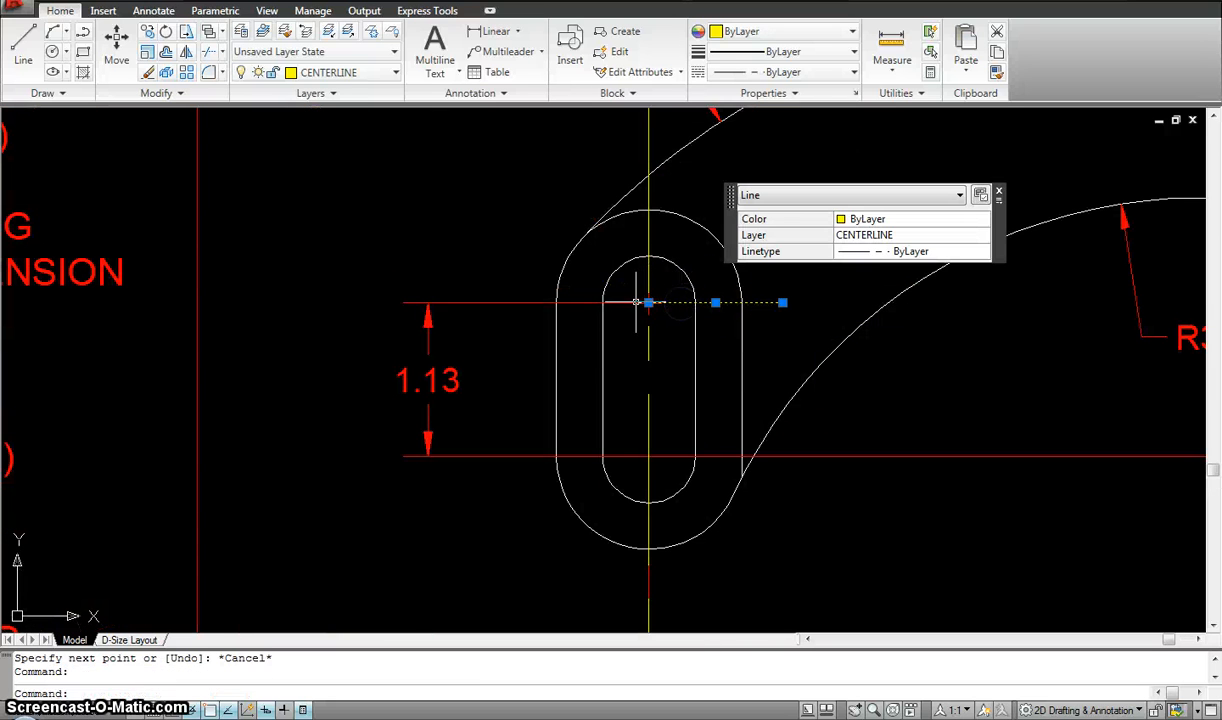
click(649, 303)
click(481, 301)
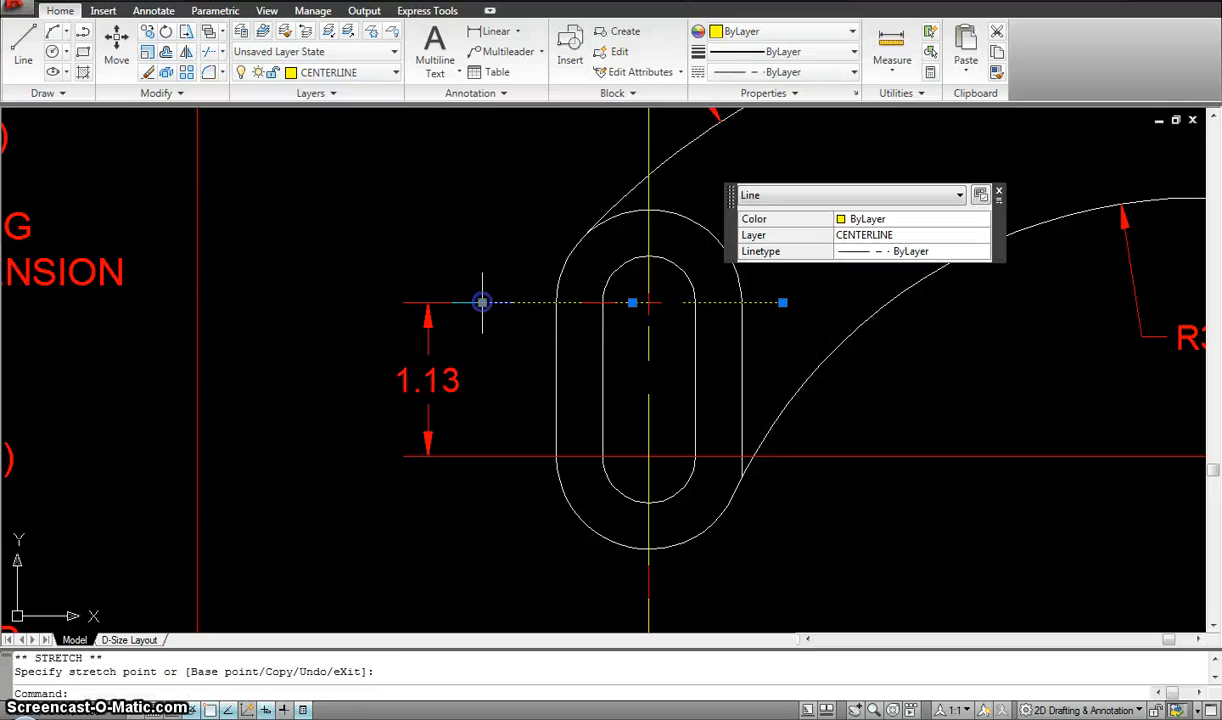
key(Escape)
Copy the horizontal centerline from the slot's upper arc centre to its lower arc centre.
text(co)
key(Return)
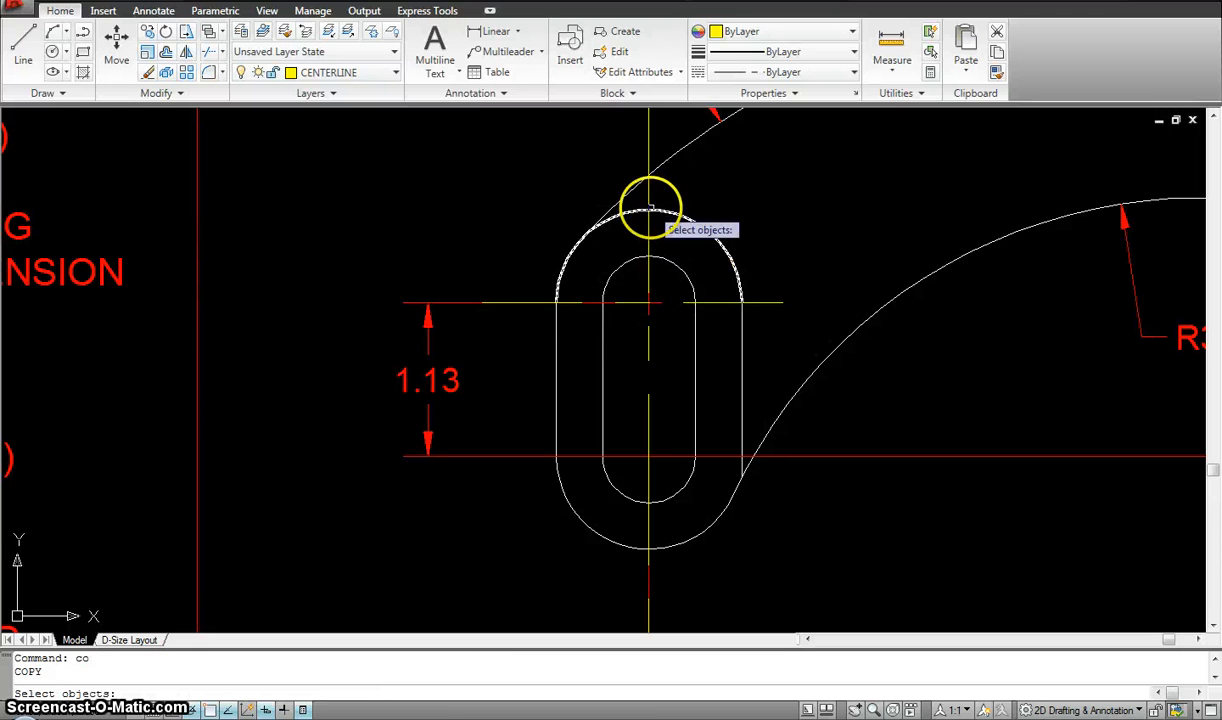
click(735, 303)
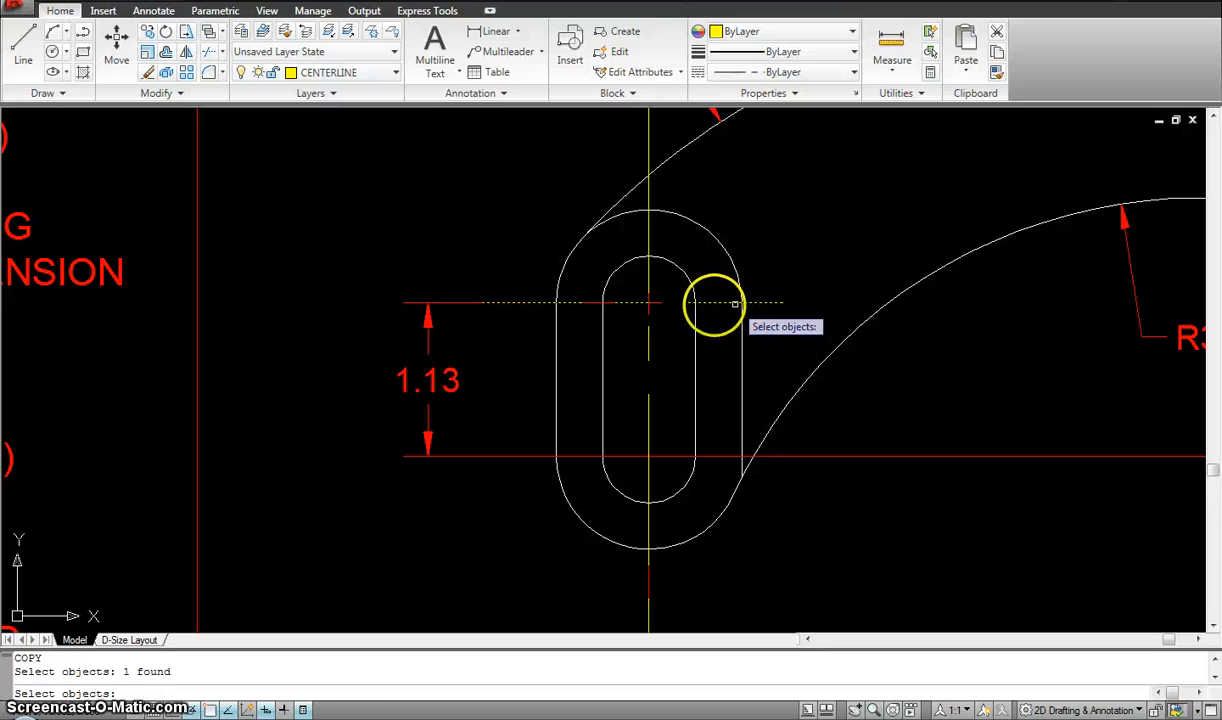
key(Return)
click(649, 303)
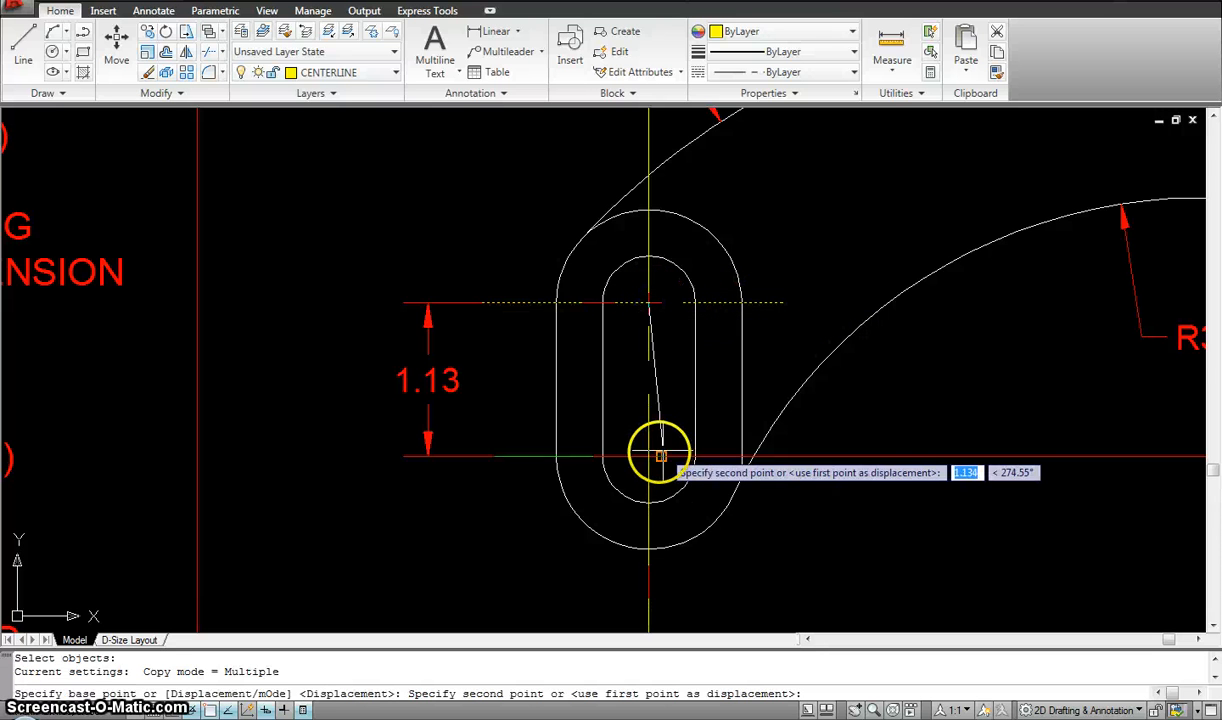
scroll(972, 344, down, 5)
scroll(832, 273, up, 2)
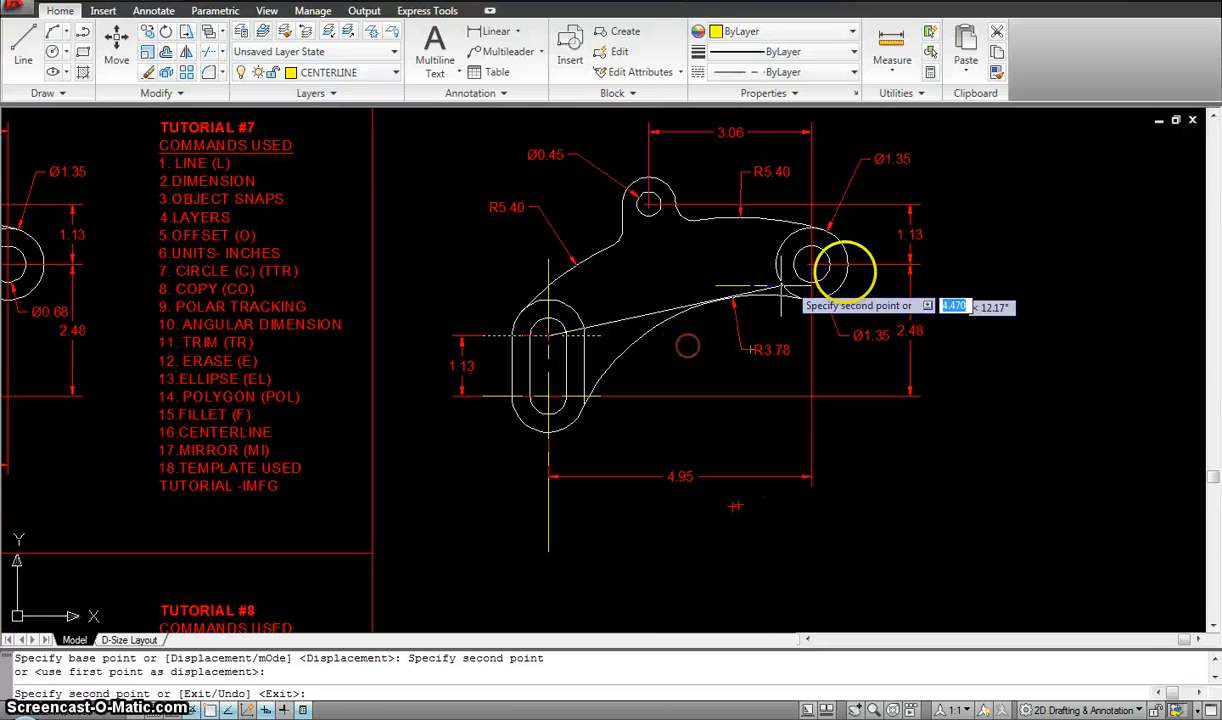
Place further copies of the horizontal centerline at the right boss's centre and the top boss's centre.
scroll(825, 272, up, 3)
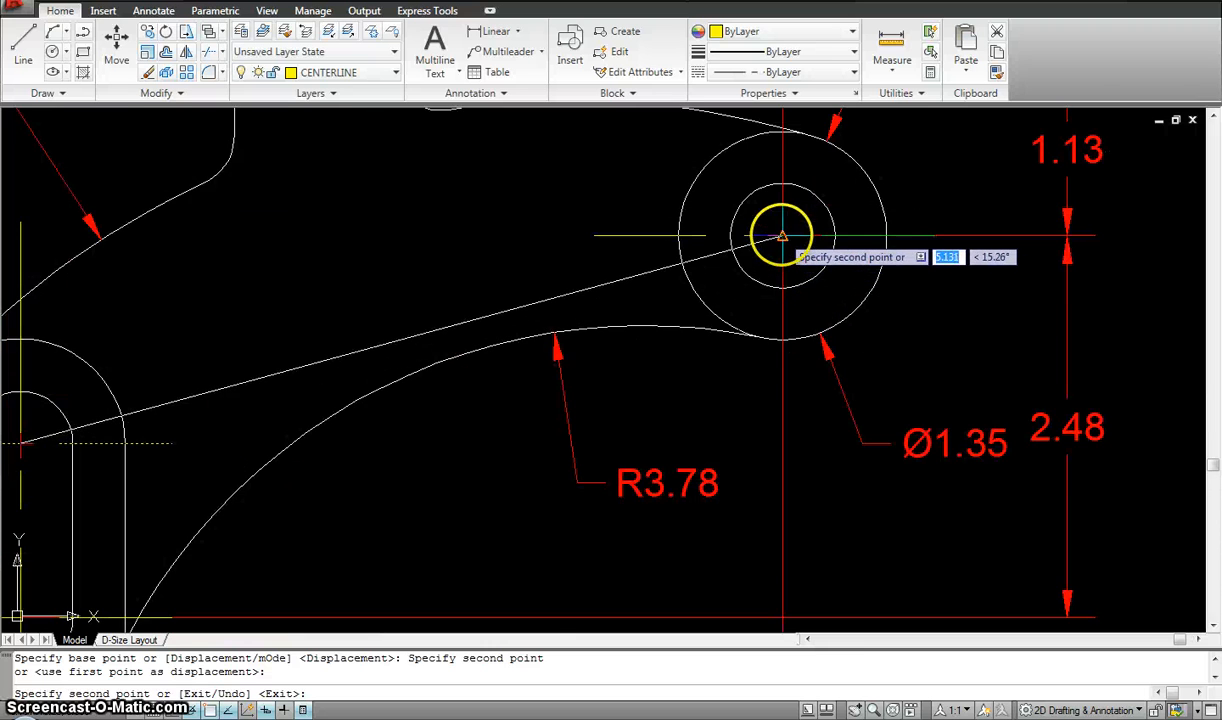
scroll(775, 245, down, 3)
scroll(745, 290, up, 1)
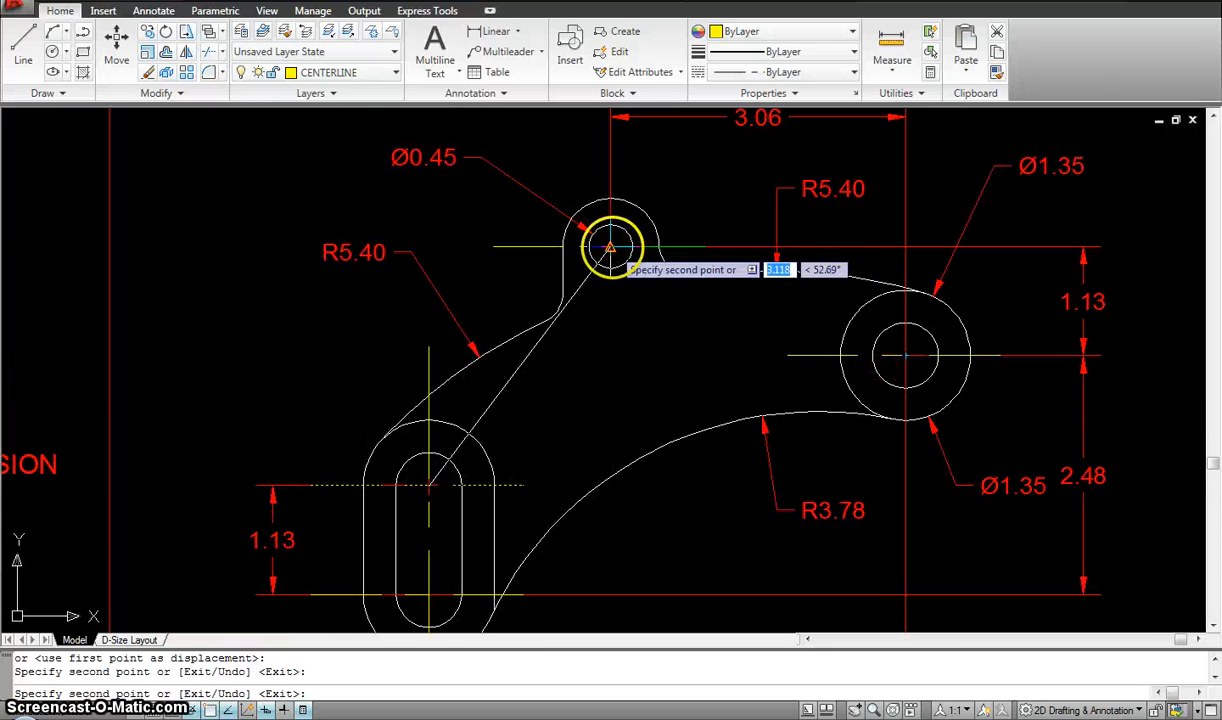
click(611, 245)
key(Escape)
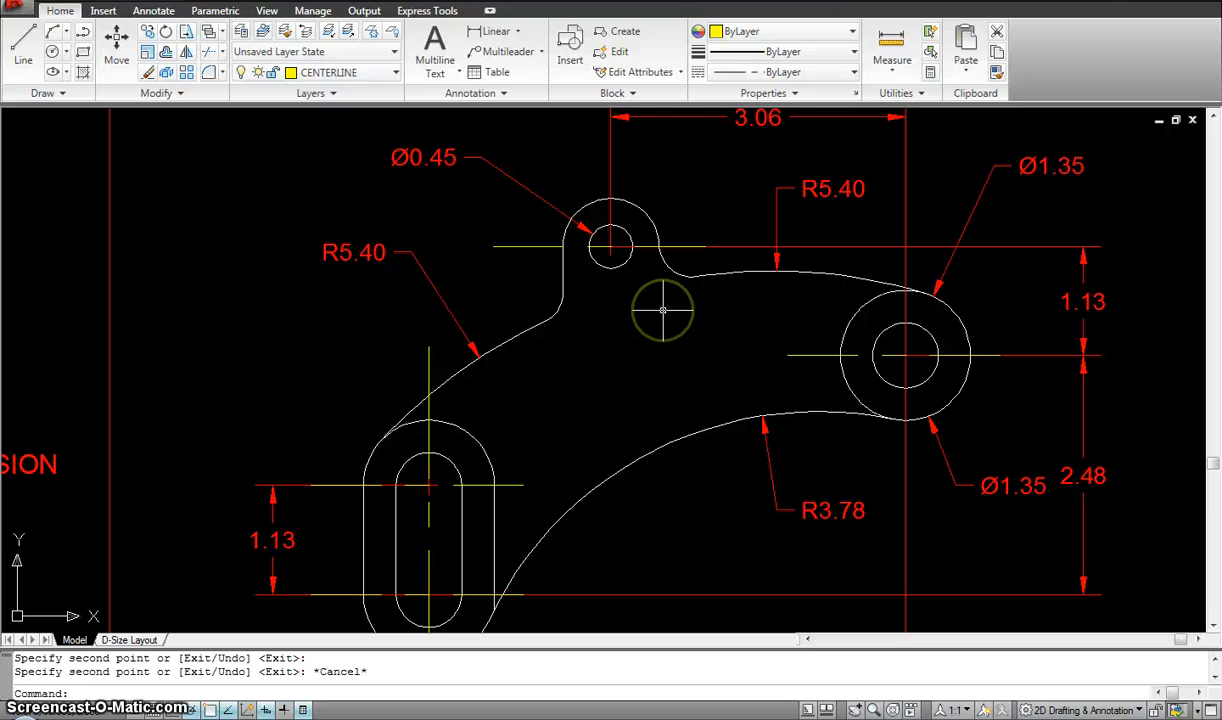
Copy the slot's vertical centerline from a point on it inside the slot to the top boss's centre and the right boss's centre.
text(co)
key(Return)
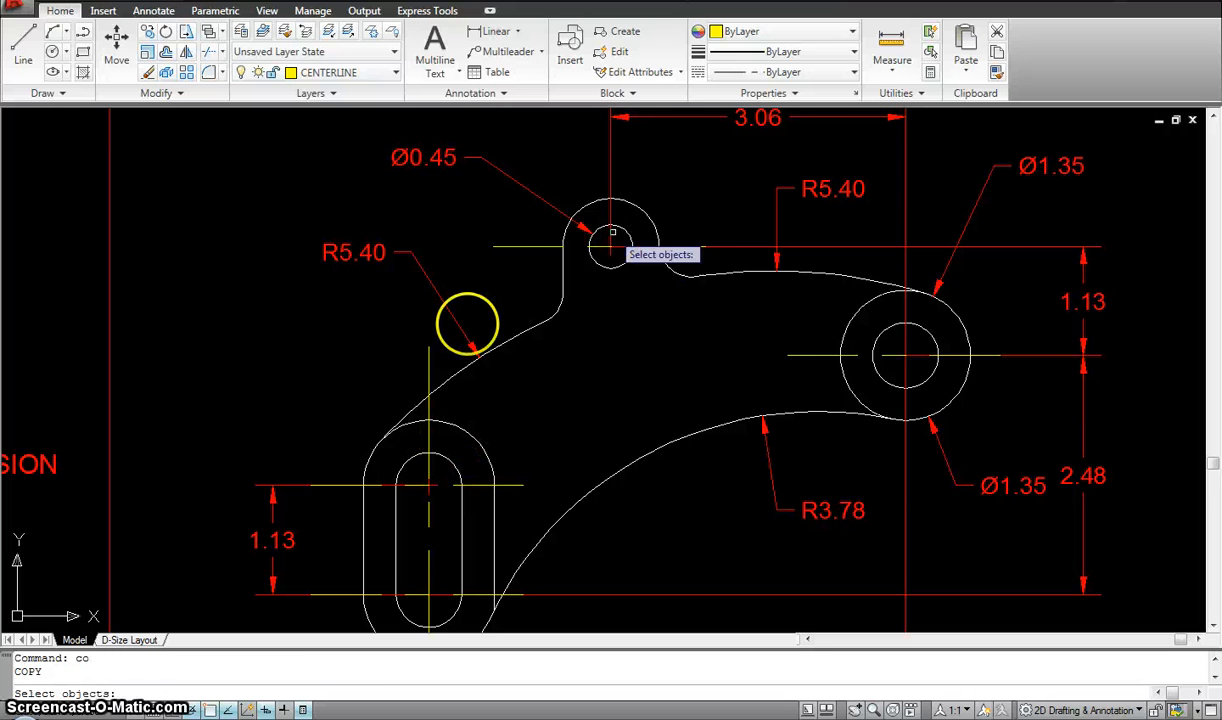
scroll(480, 365, down, 2)
key(Return)
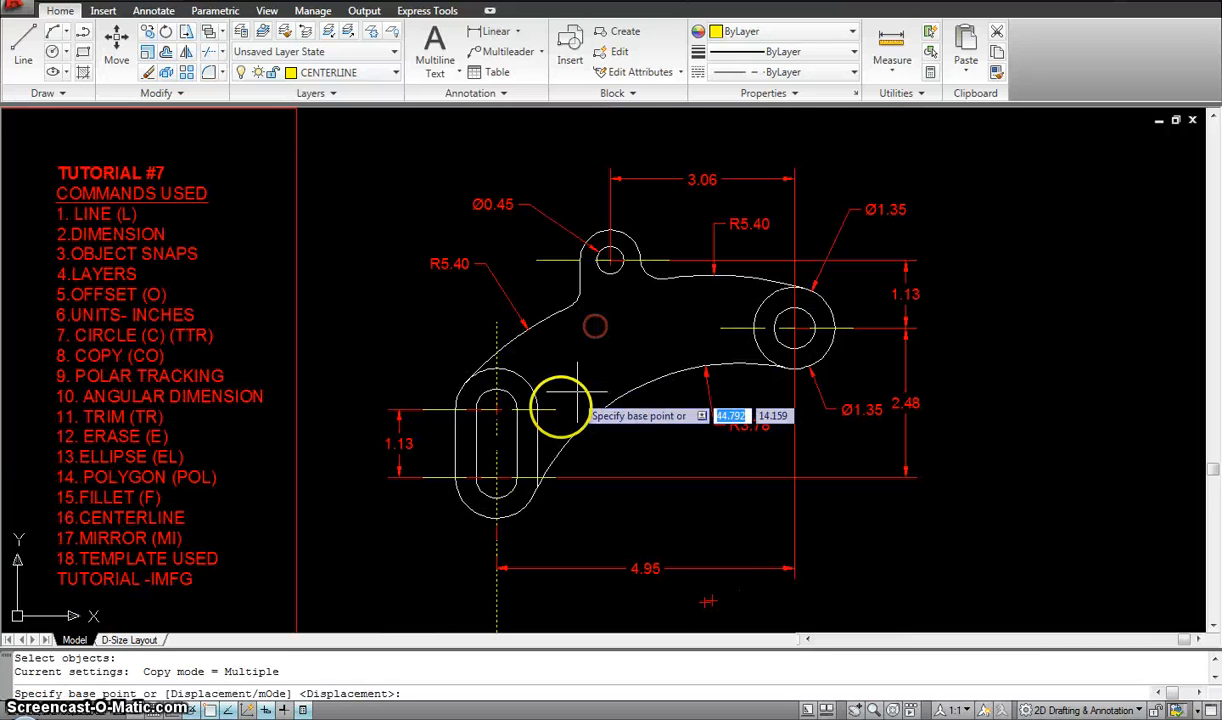
click(496, 452)
scroll(606, 248, up, 4)
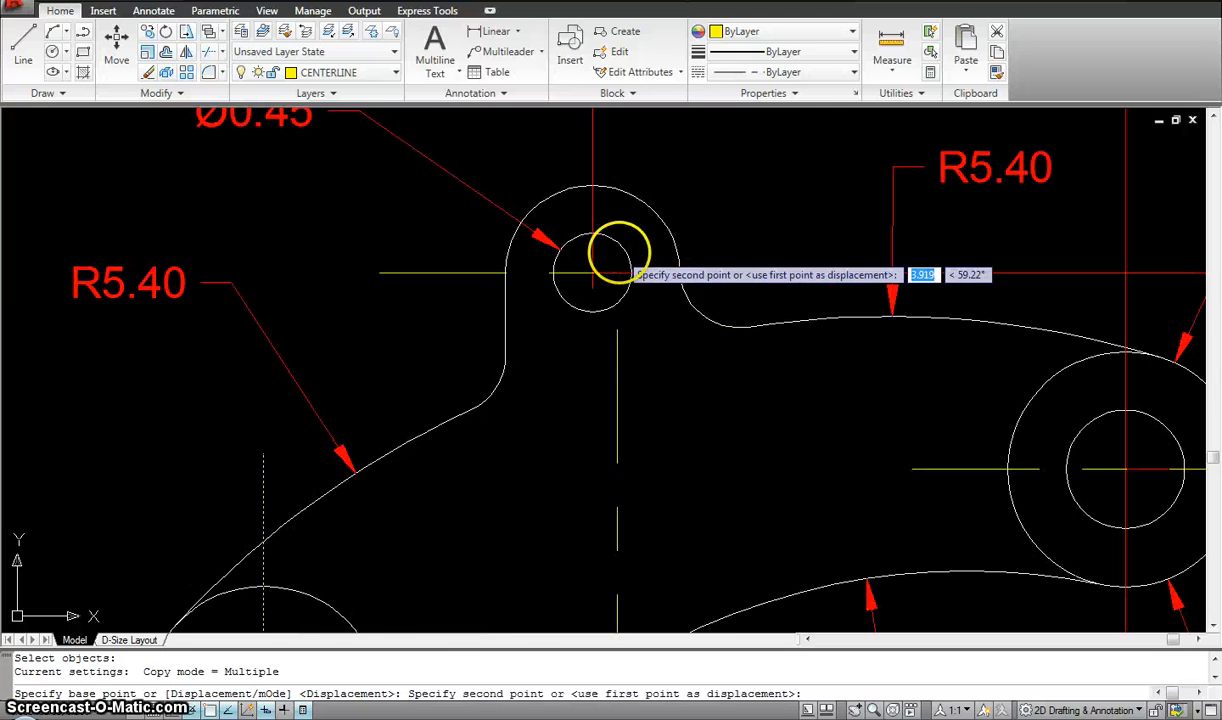
click(593, 272)
scroll(777, 265, down, 4)
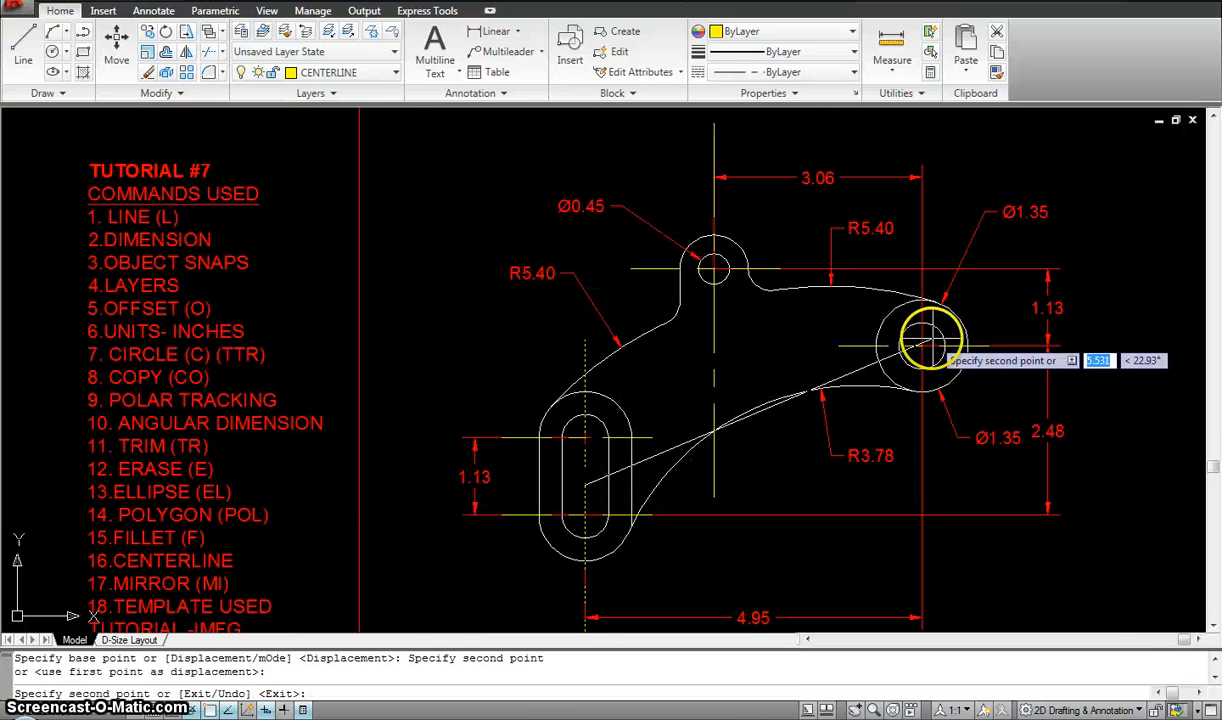
click(920, 346)
key(Escape)
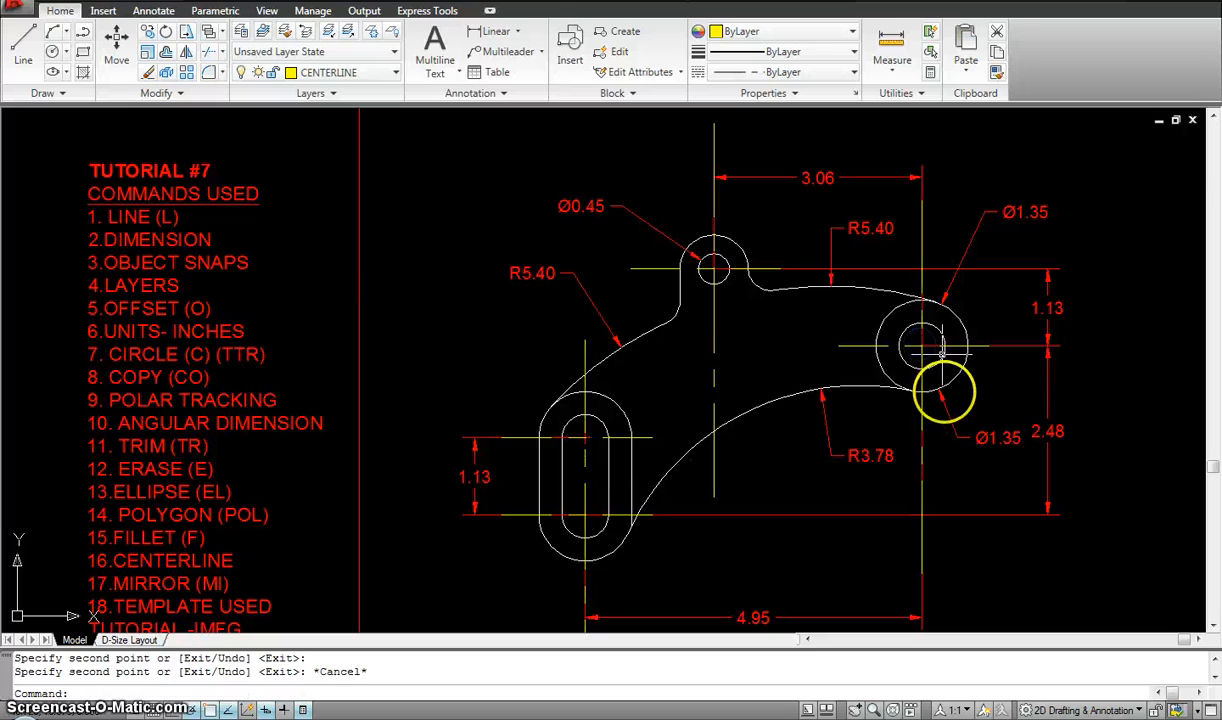
Shorten the right boss's vertical centerline by stretching its lower end up to just below the boss.
click(920, 498)
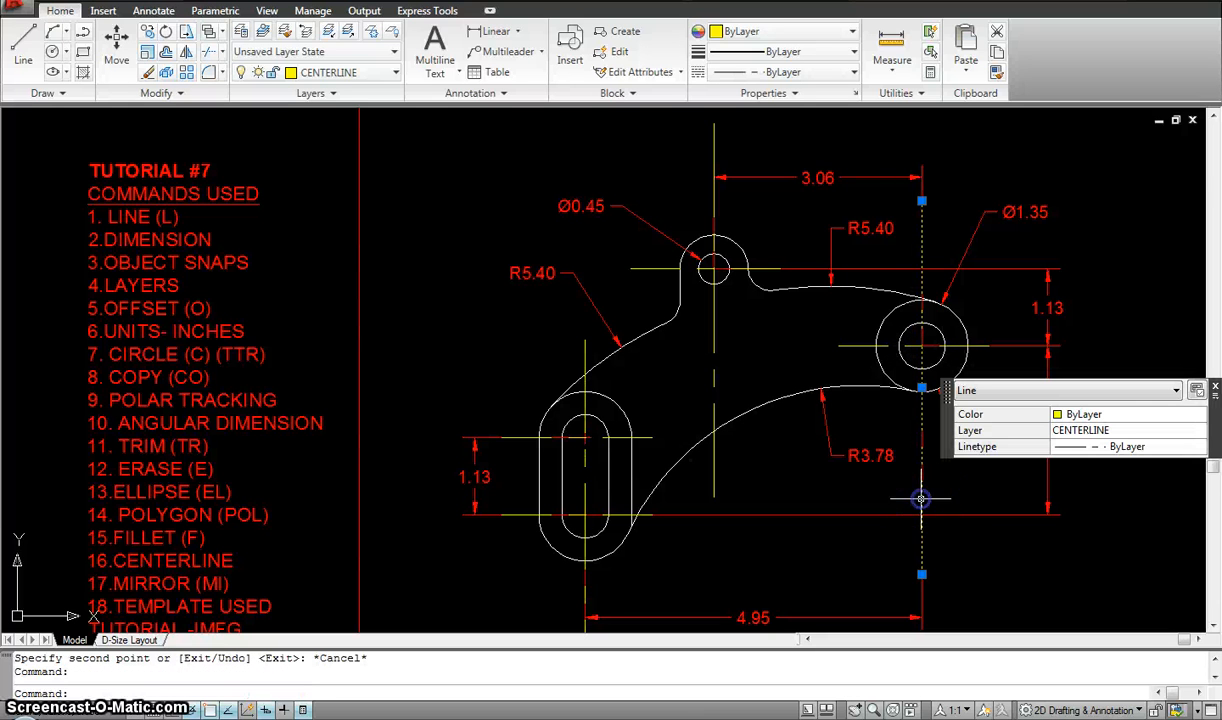
click(921, 578)
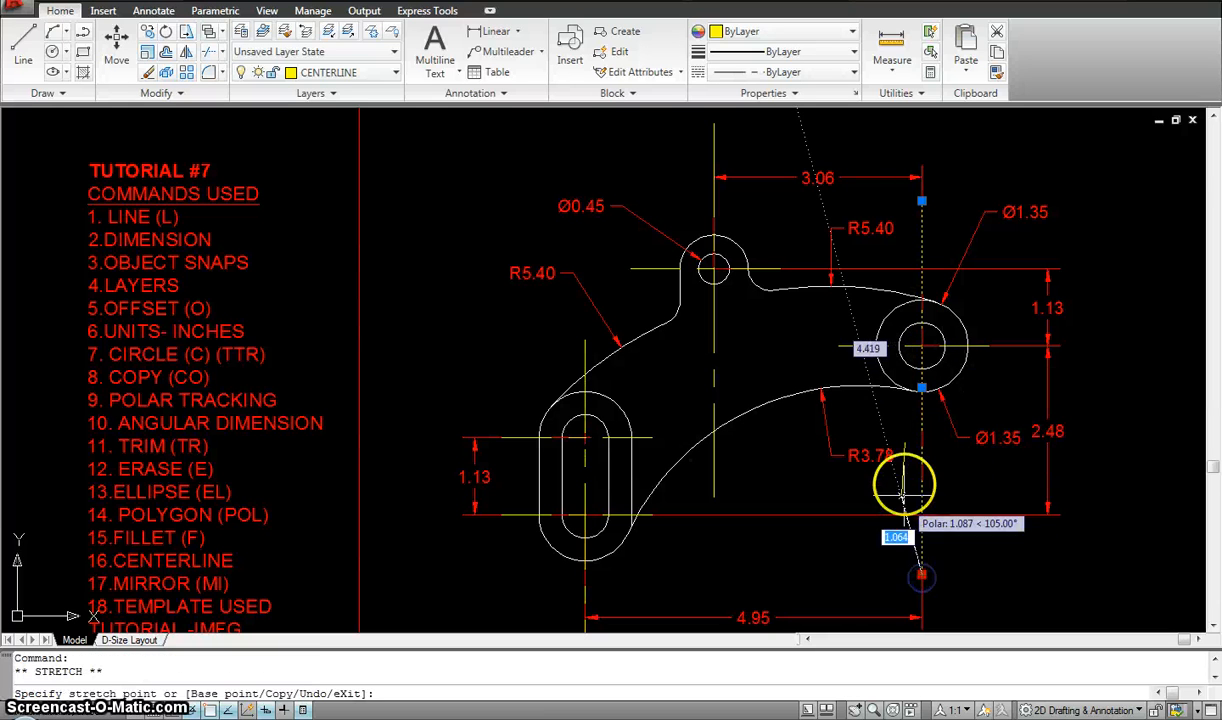
key(Escape)
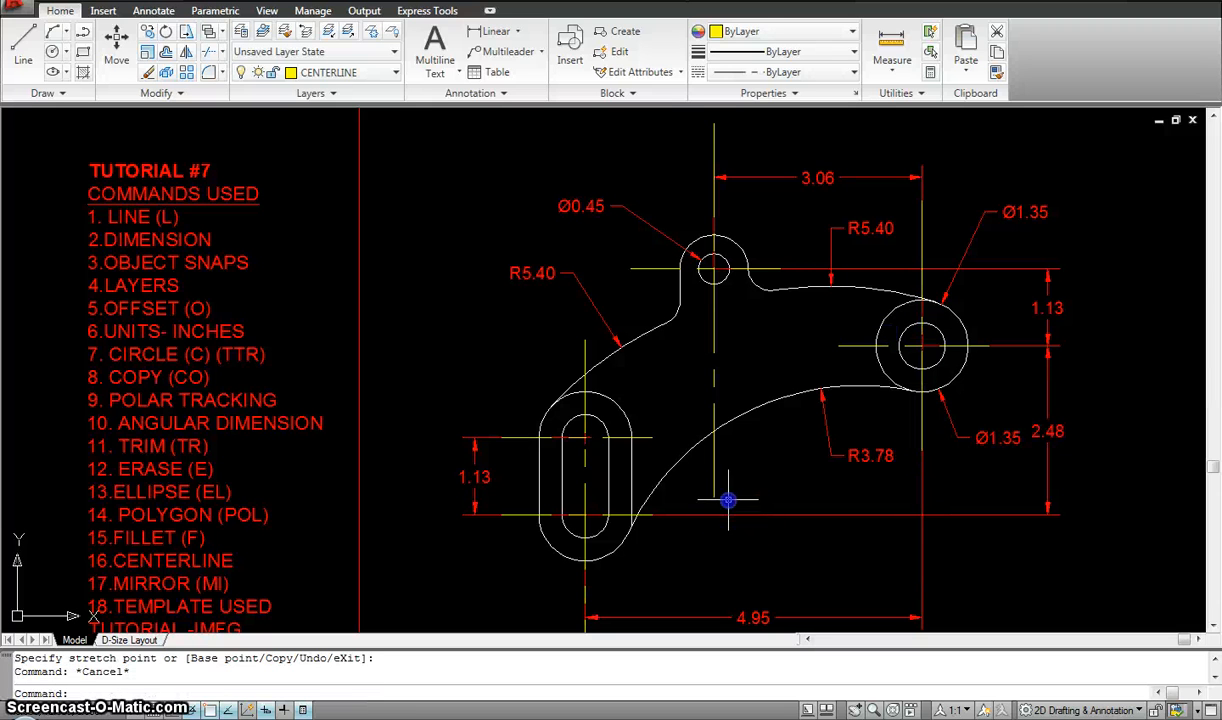
Shorten the top boss's vertical centerline at both ends, leaving it extending a little above and below the boss.
click(722, 497)
click(700, 485)
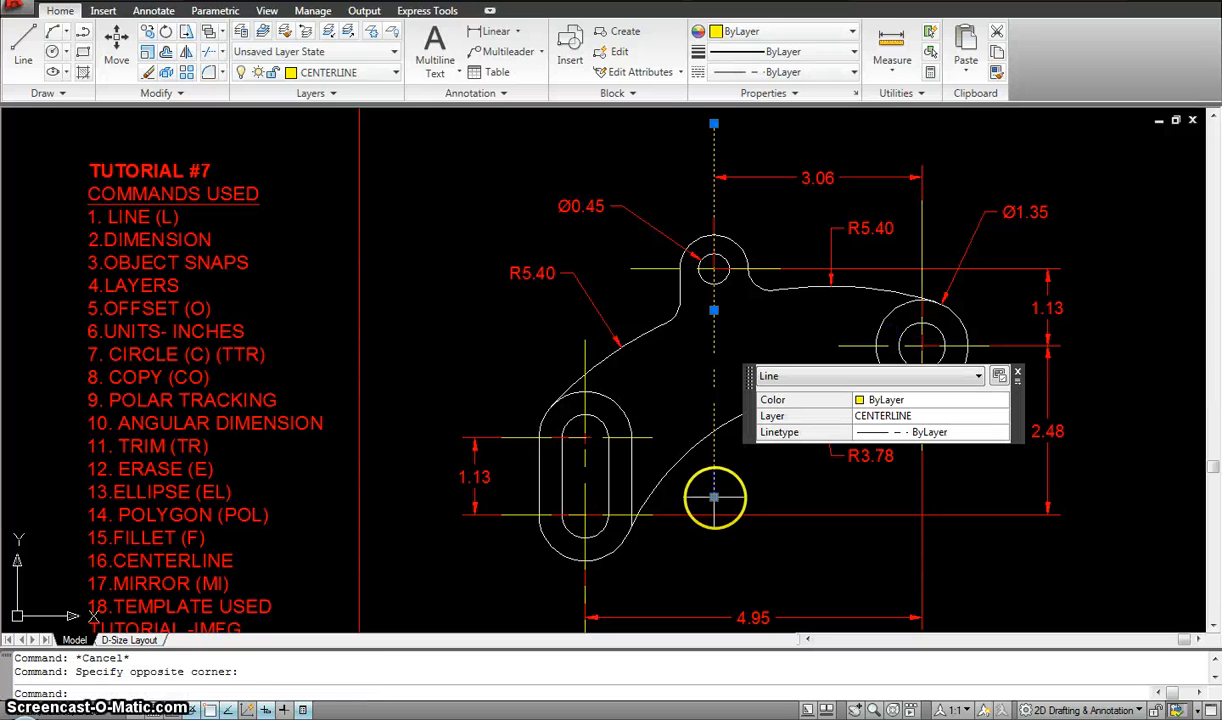
click(713, 497)
click(713, 342)
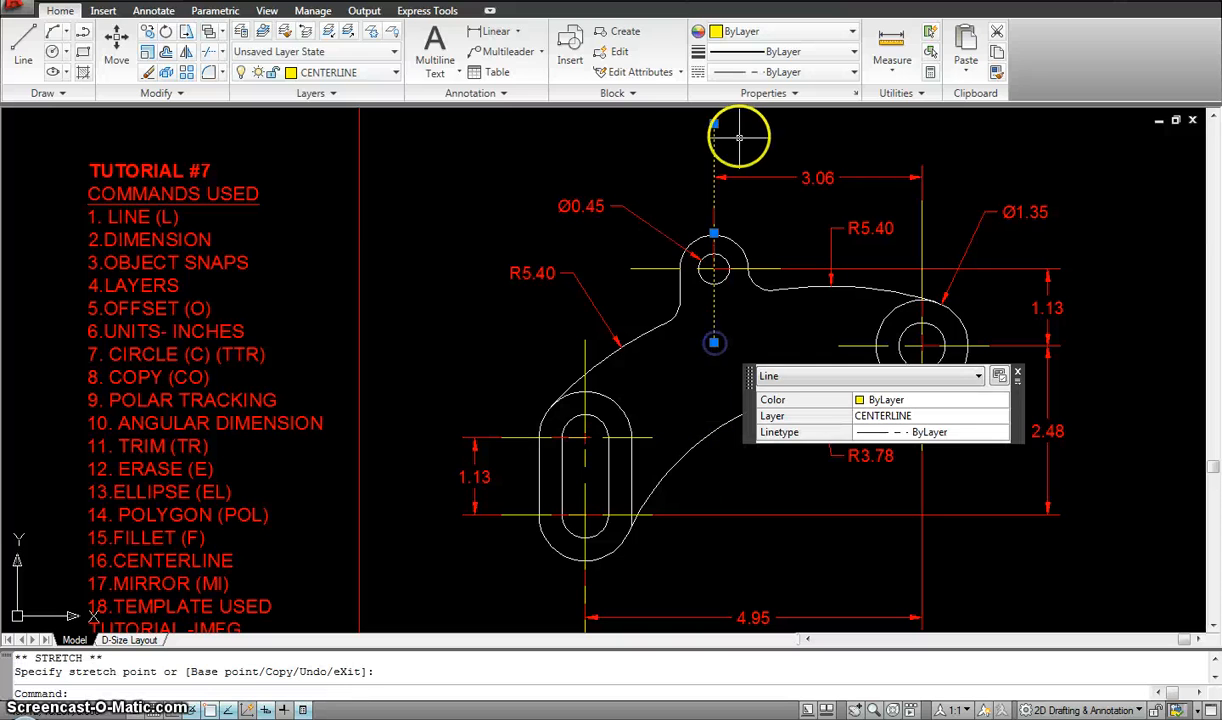
click(712, 123)
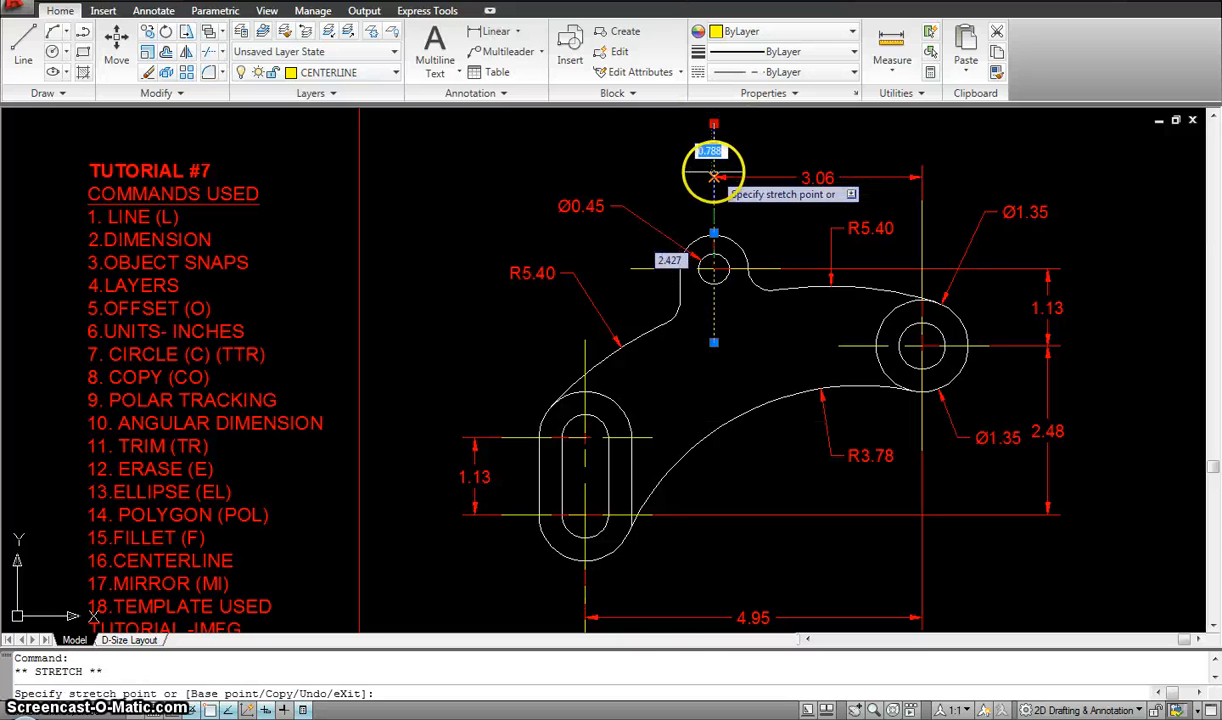
click(713, 173)
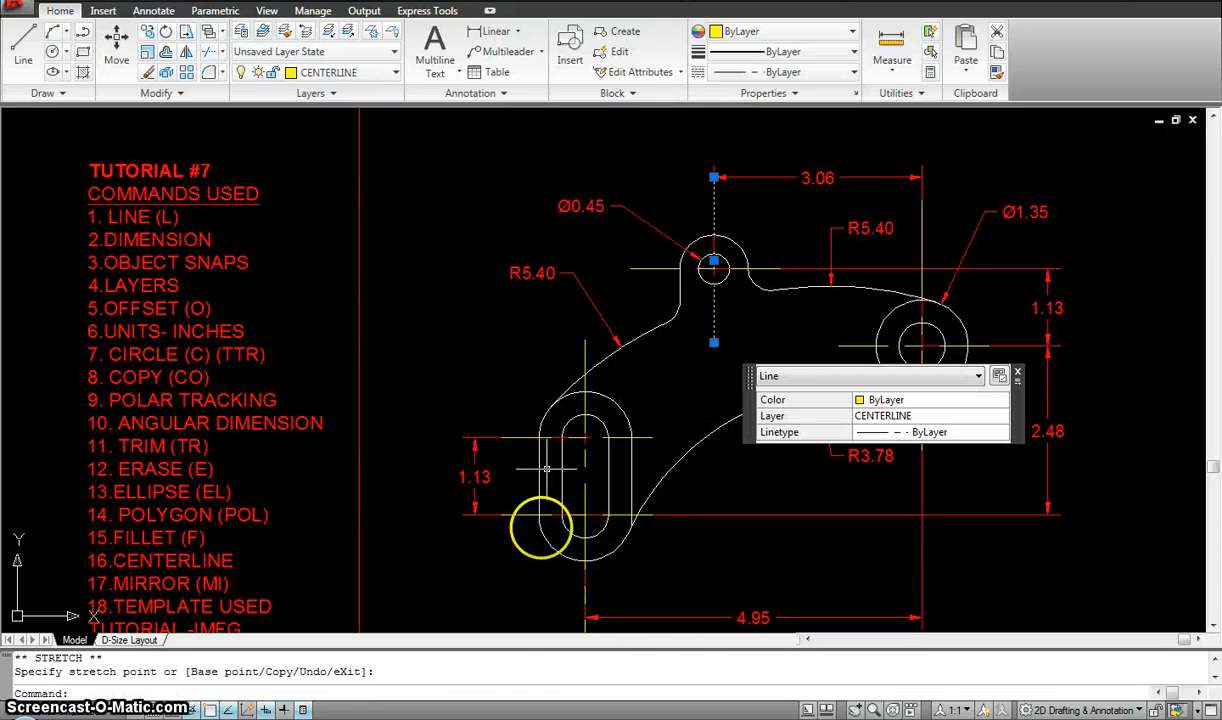